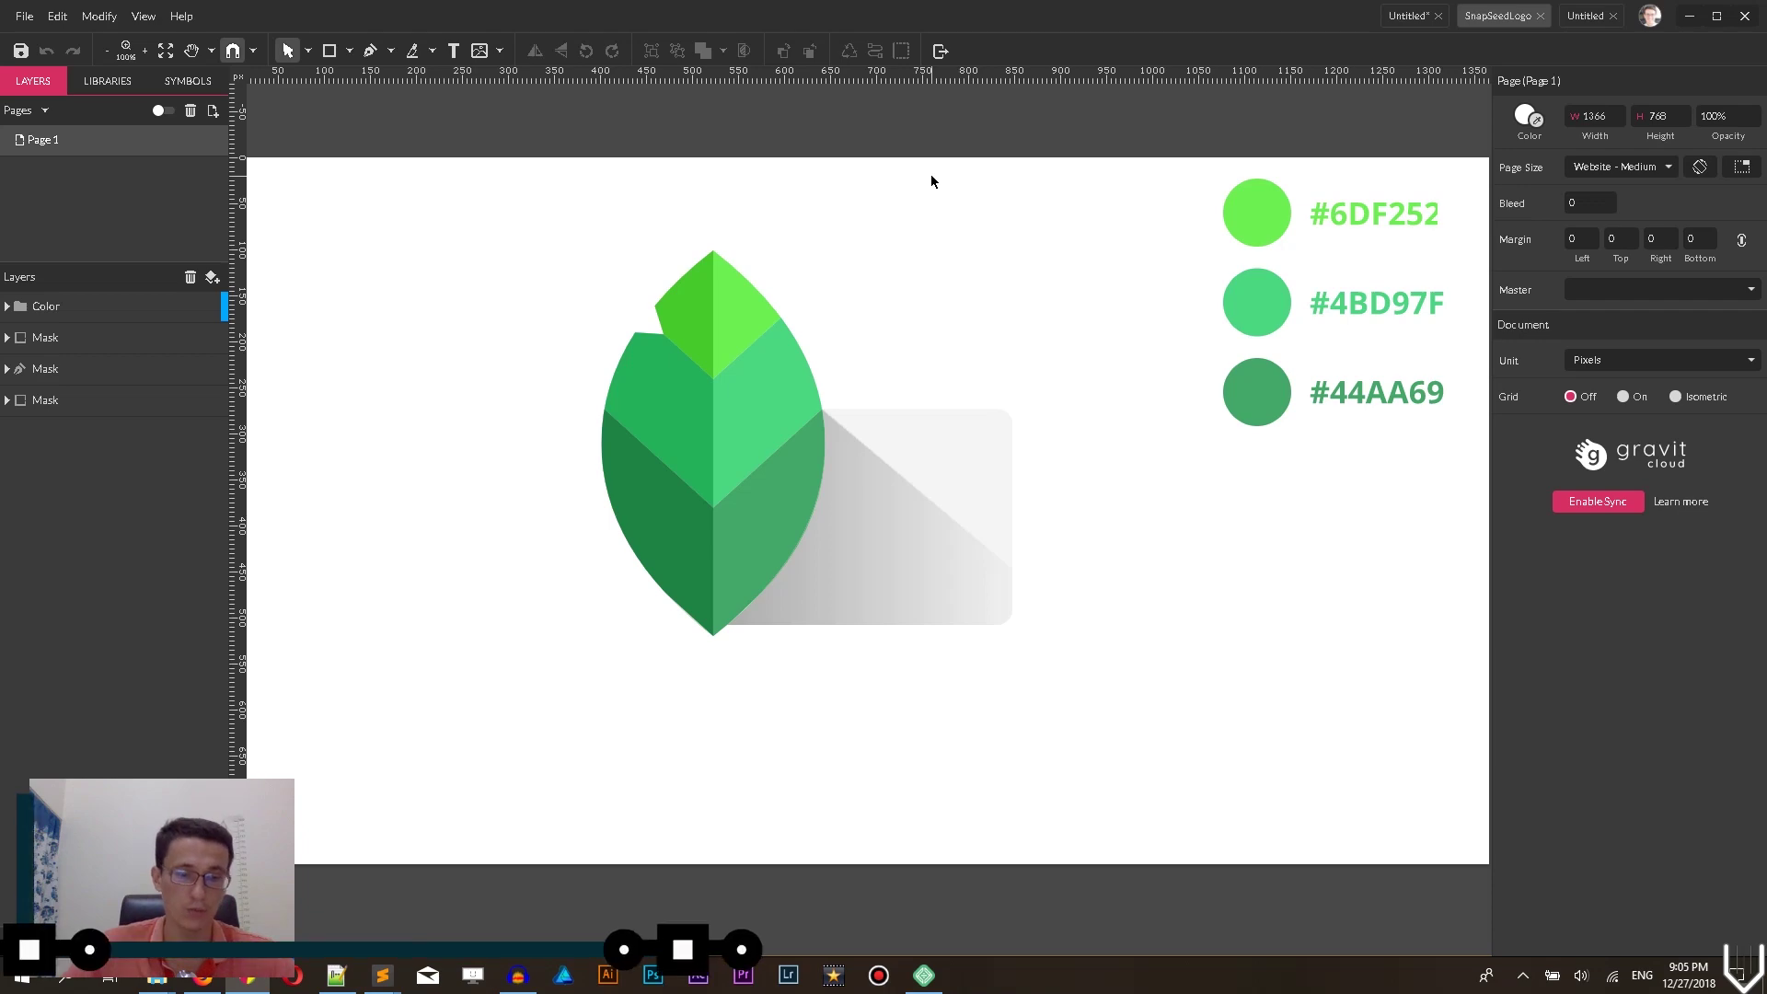
- Bring up the New Design dialog with Alt+N to begin a new document
key("alt+n")
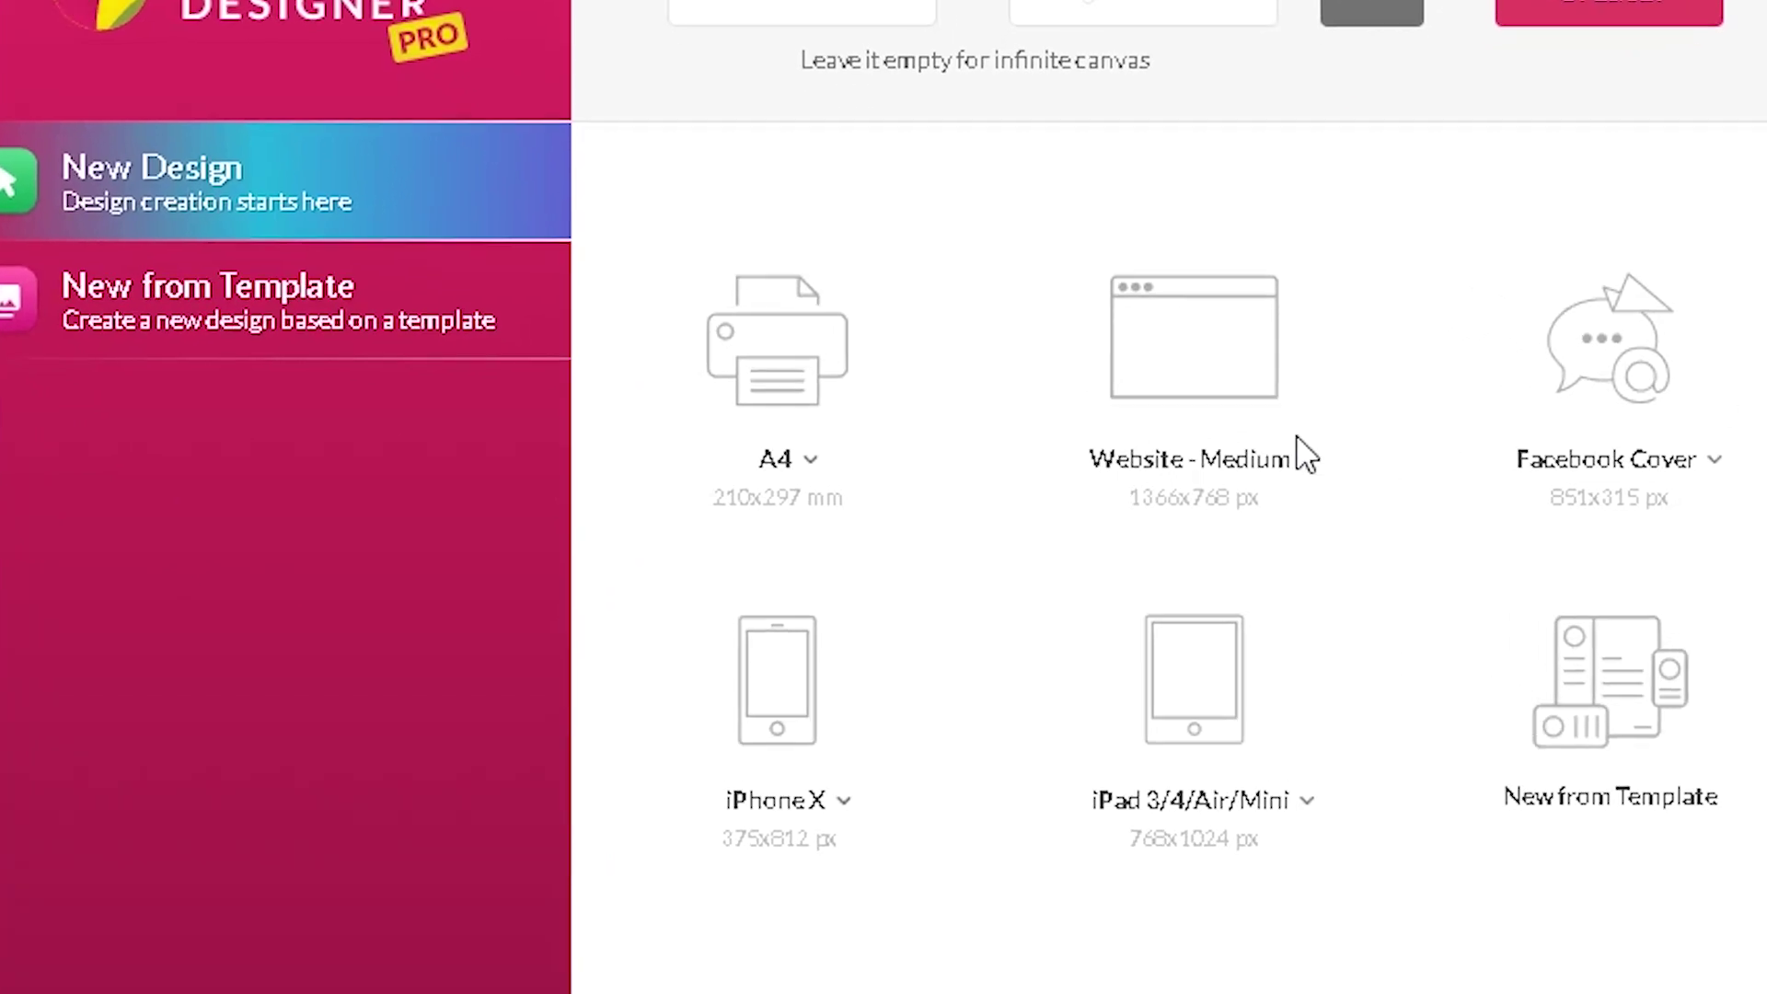
- Create a blank 1366x768 Website - Medium document
left_click(1272, 463)
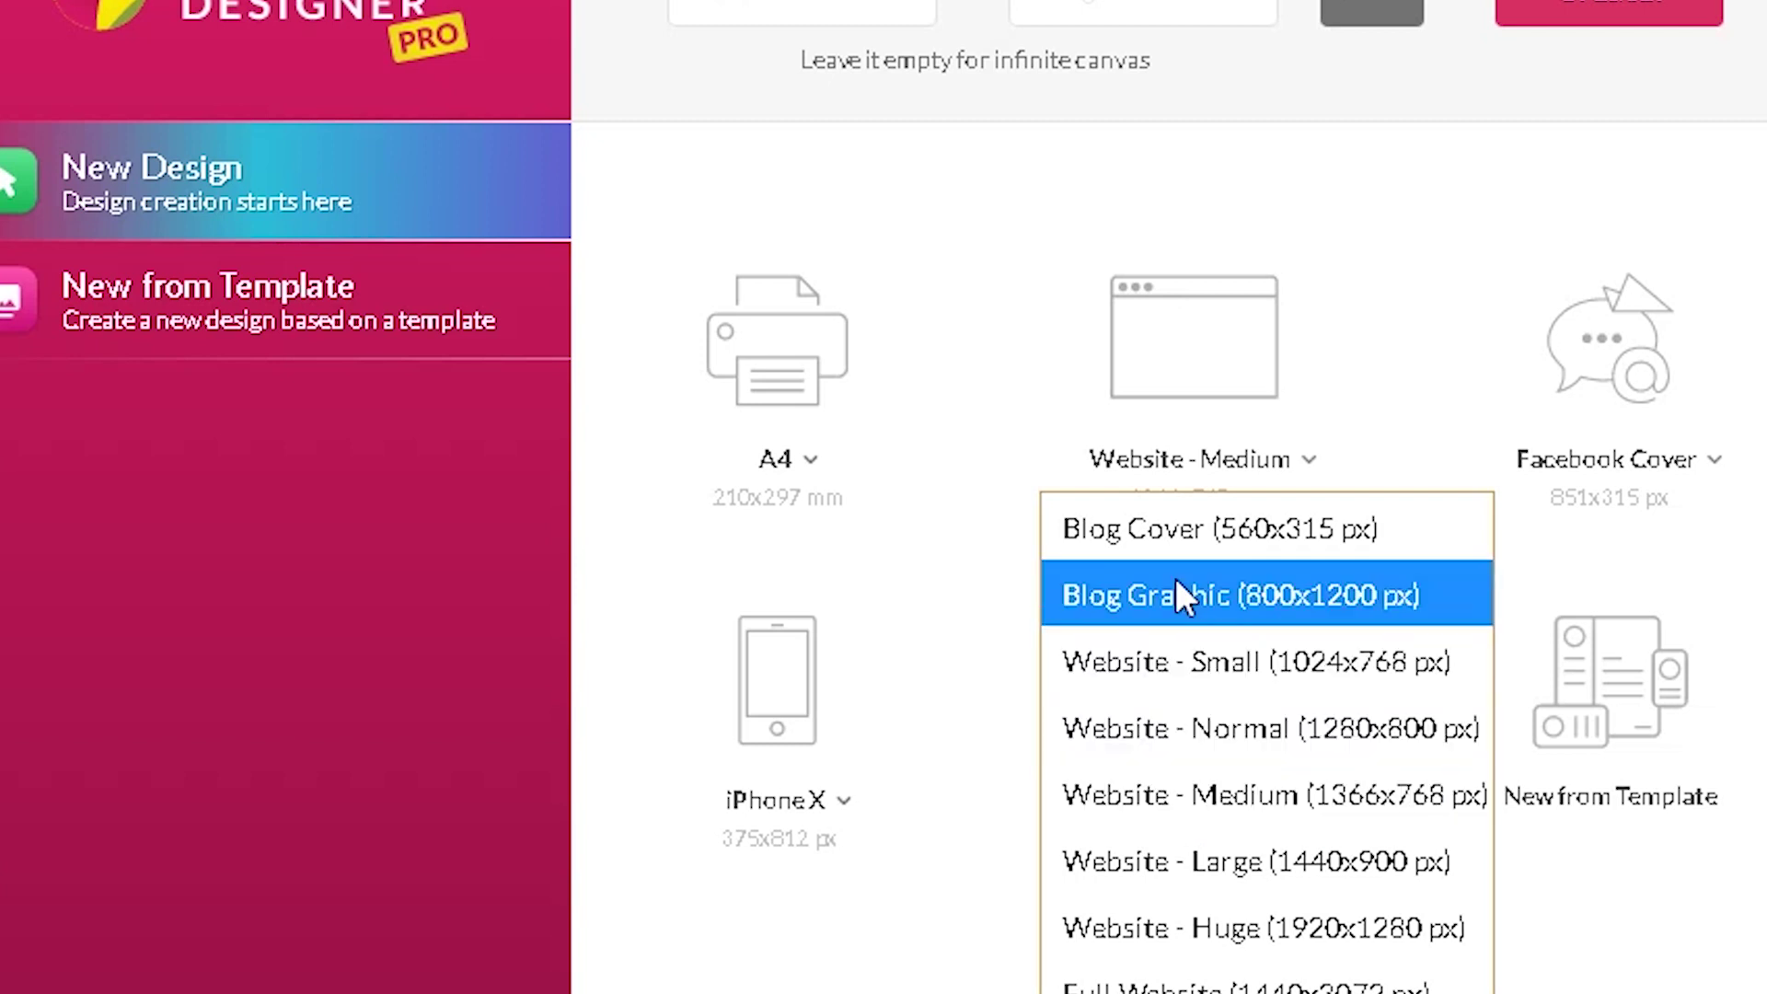
left_click(1281, 790)
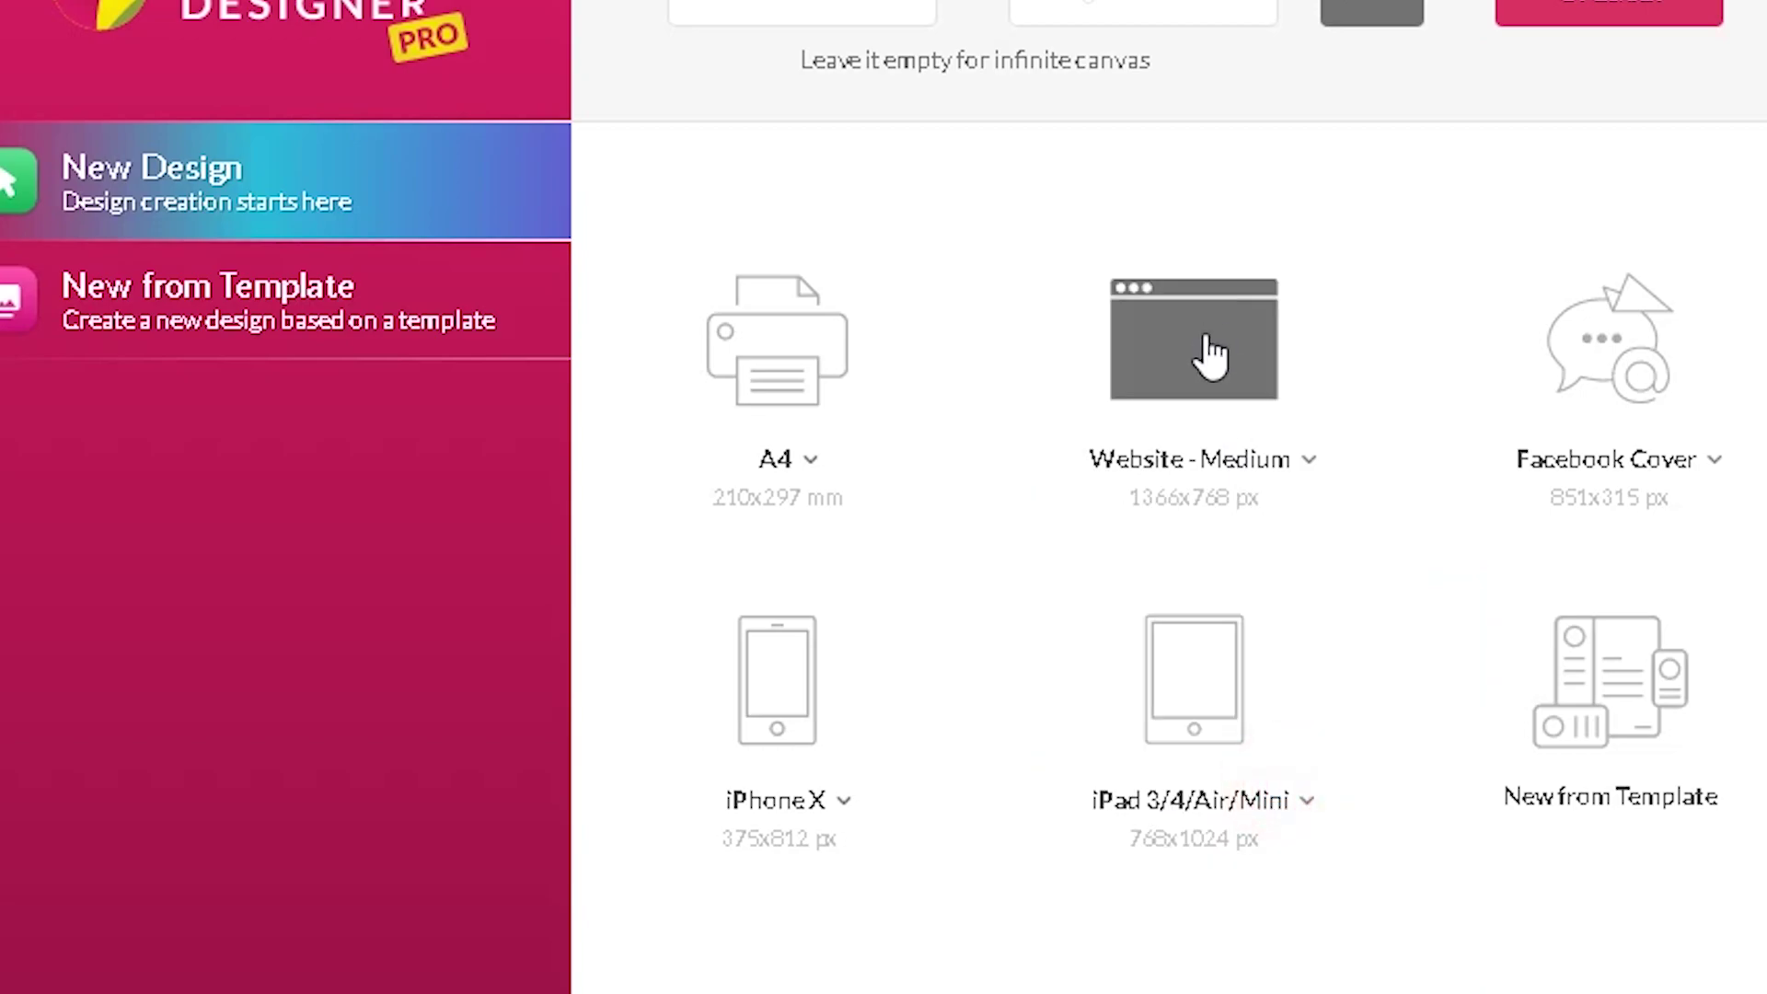
left_click(1174, 352)
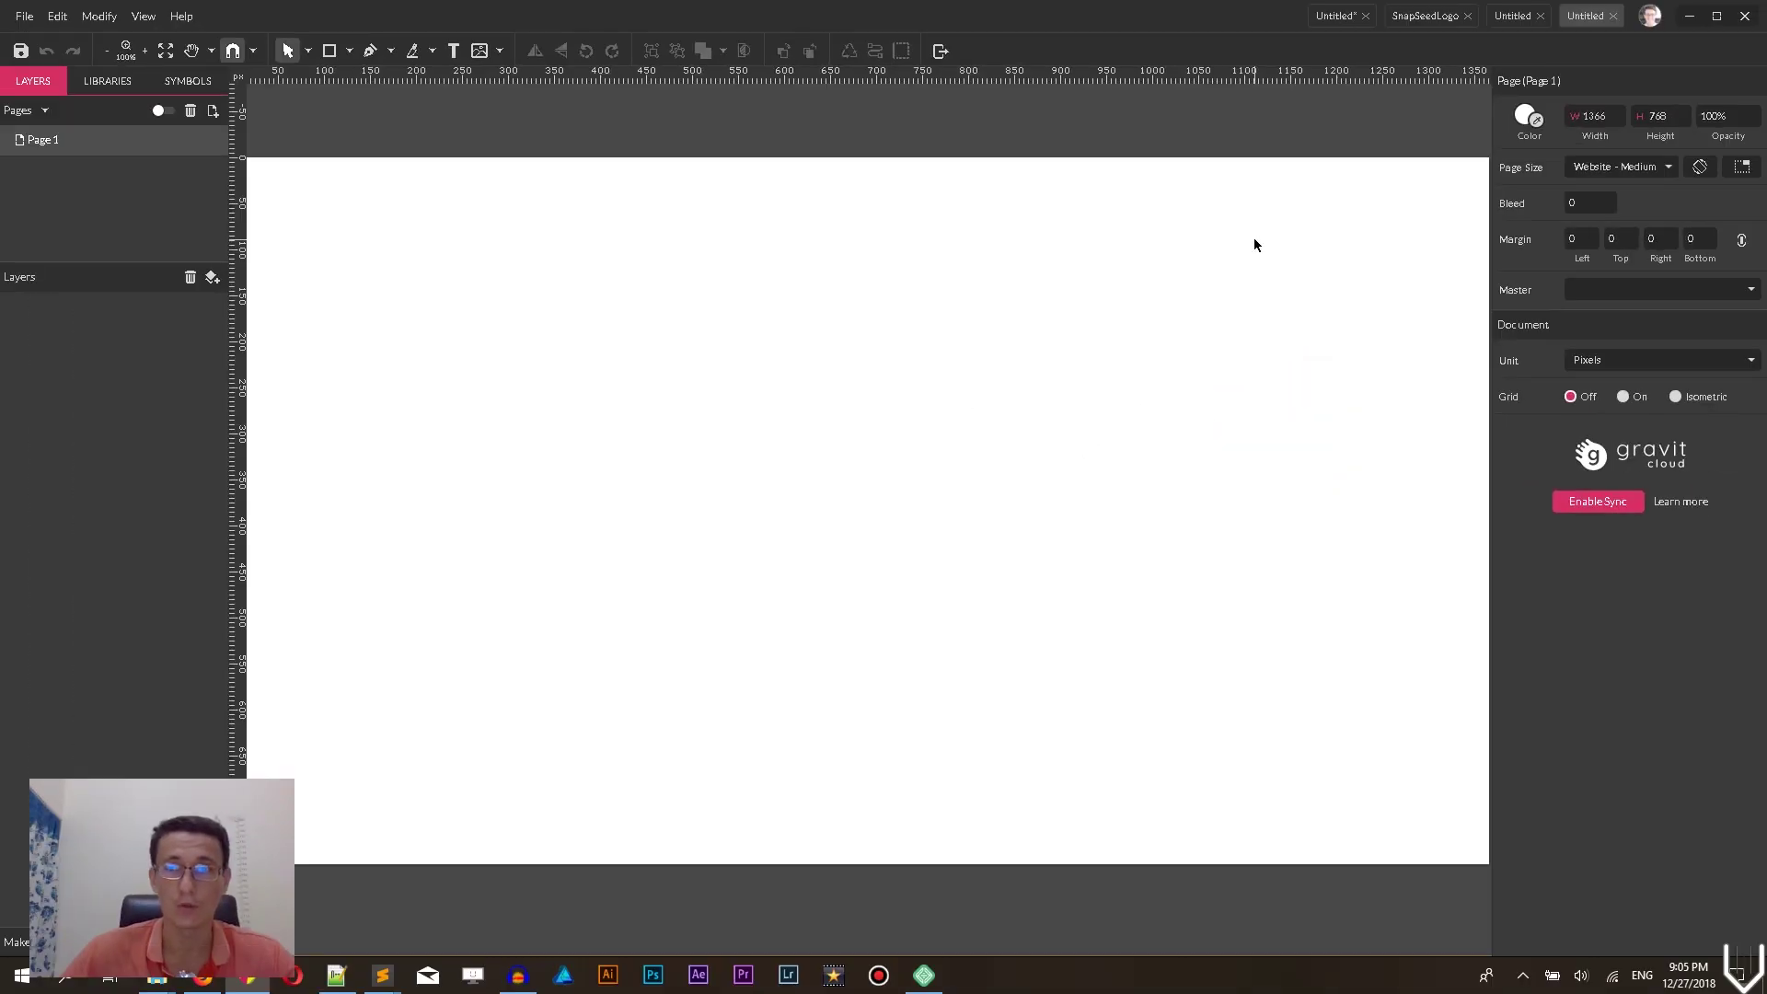
- Switch to the Untitled document with the green swatches and pan the page into view
left_click(1326, 25)
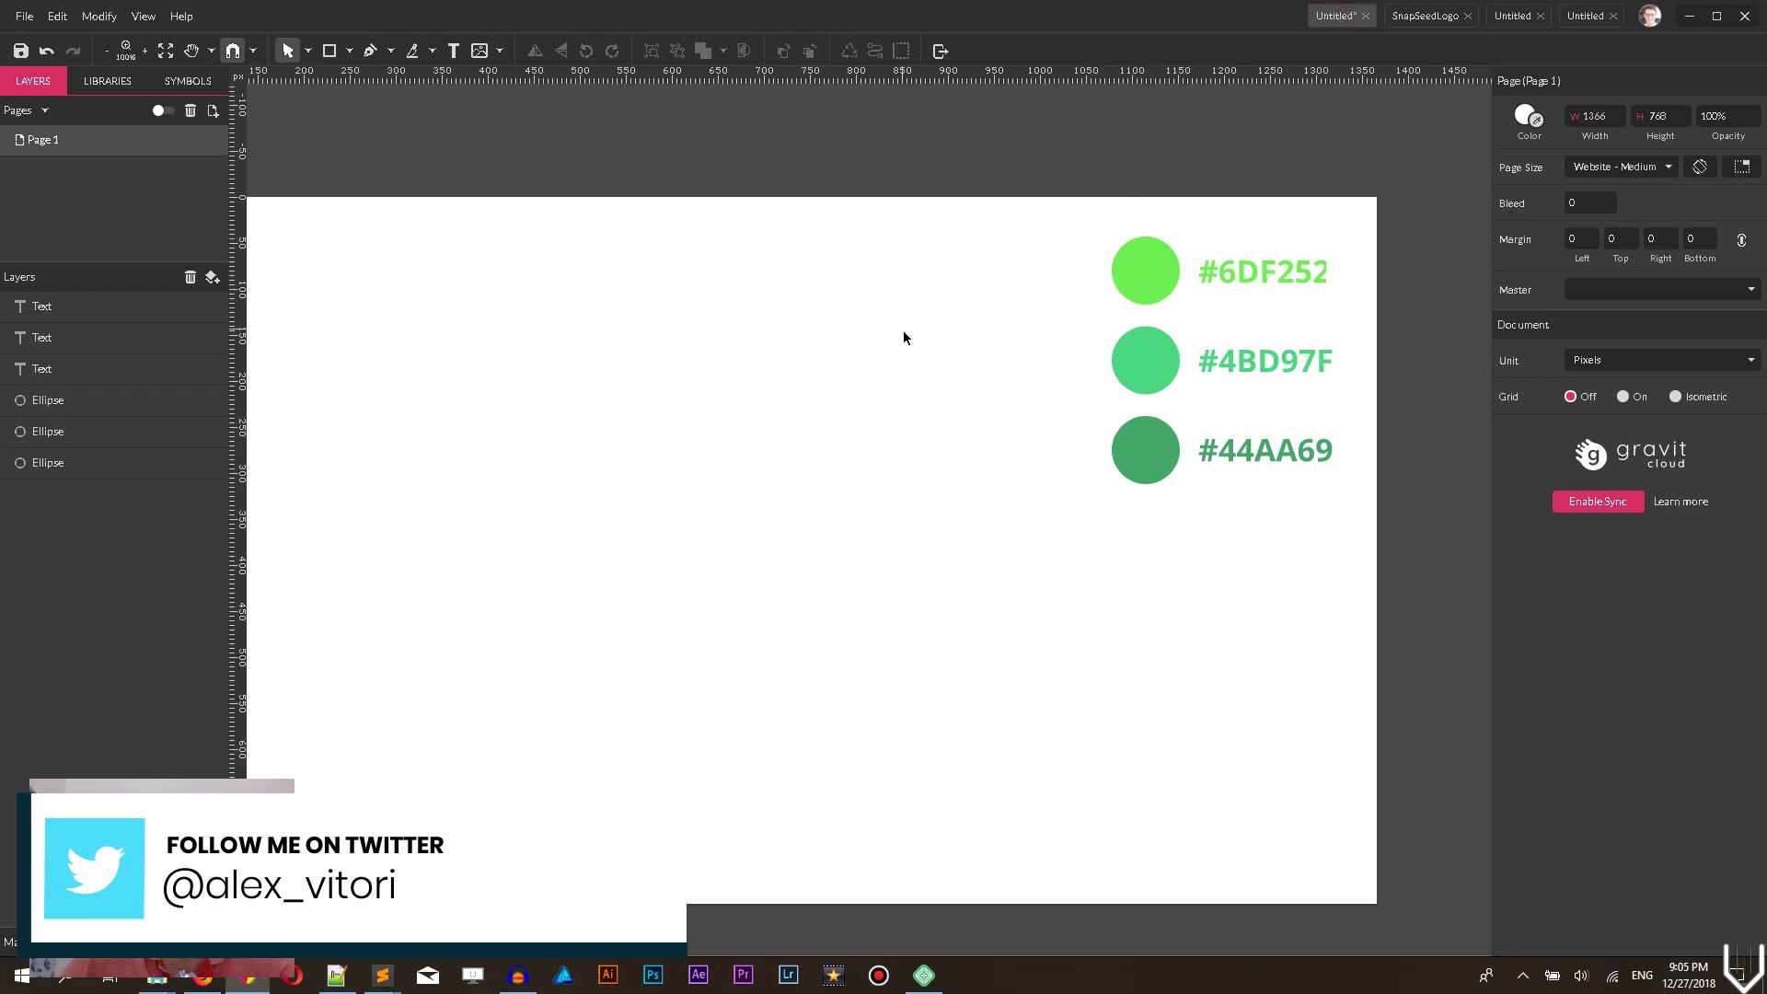
key("h")
left_click_drag(900, 320, 1001, 259)
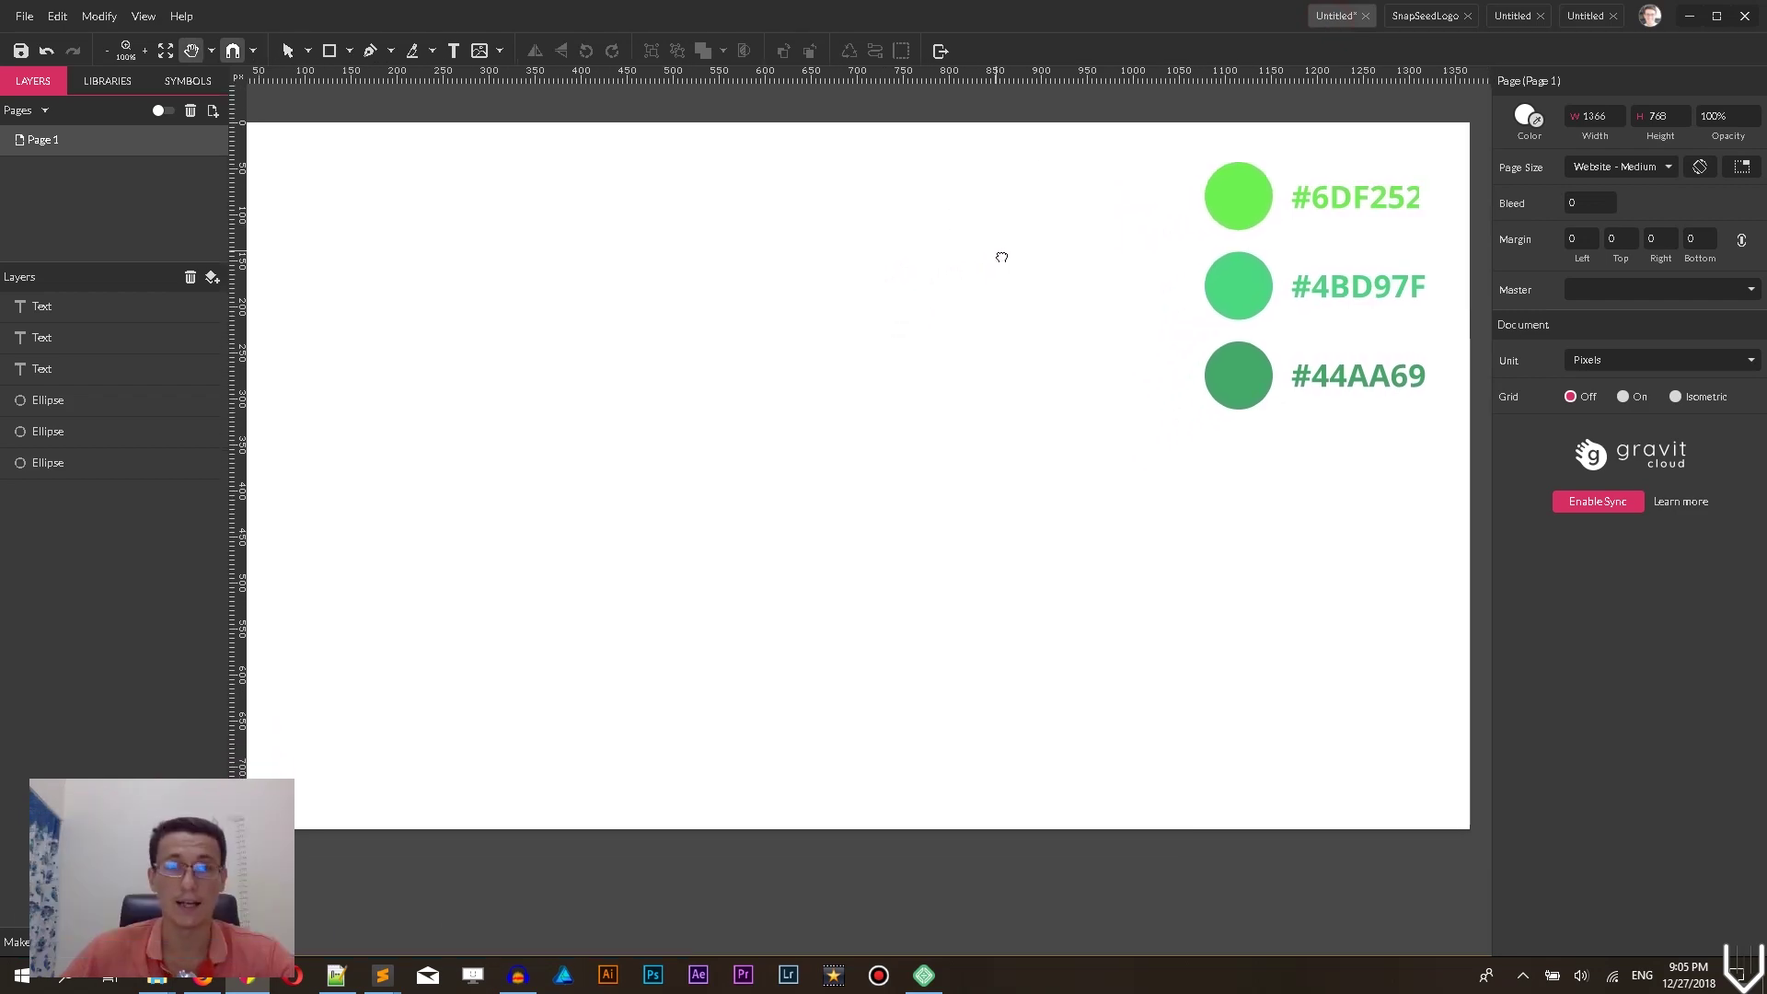
key("v")
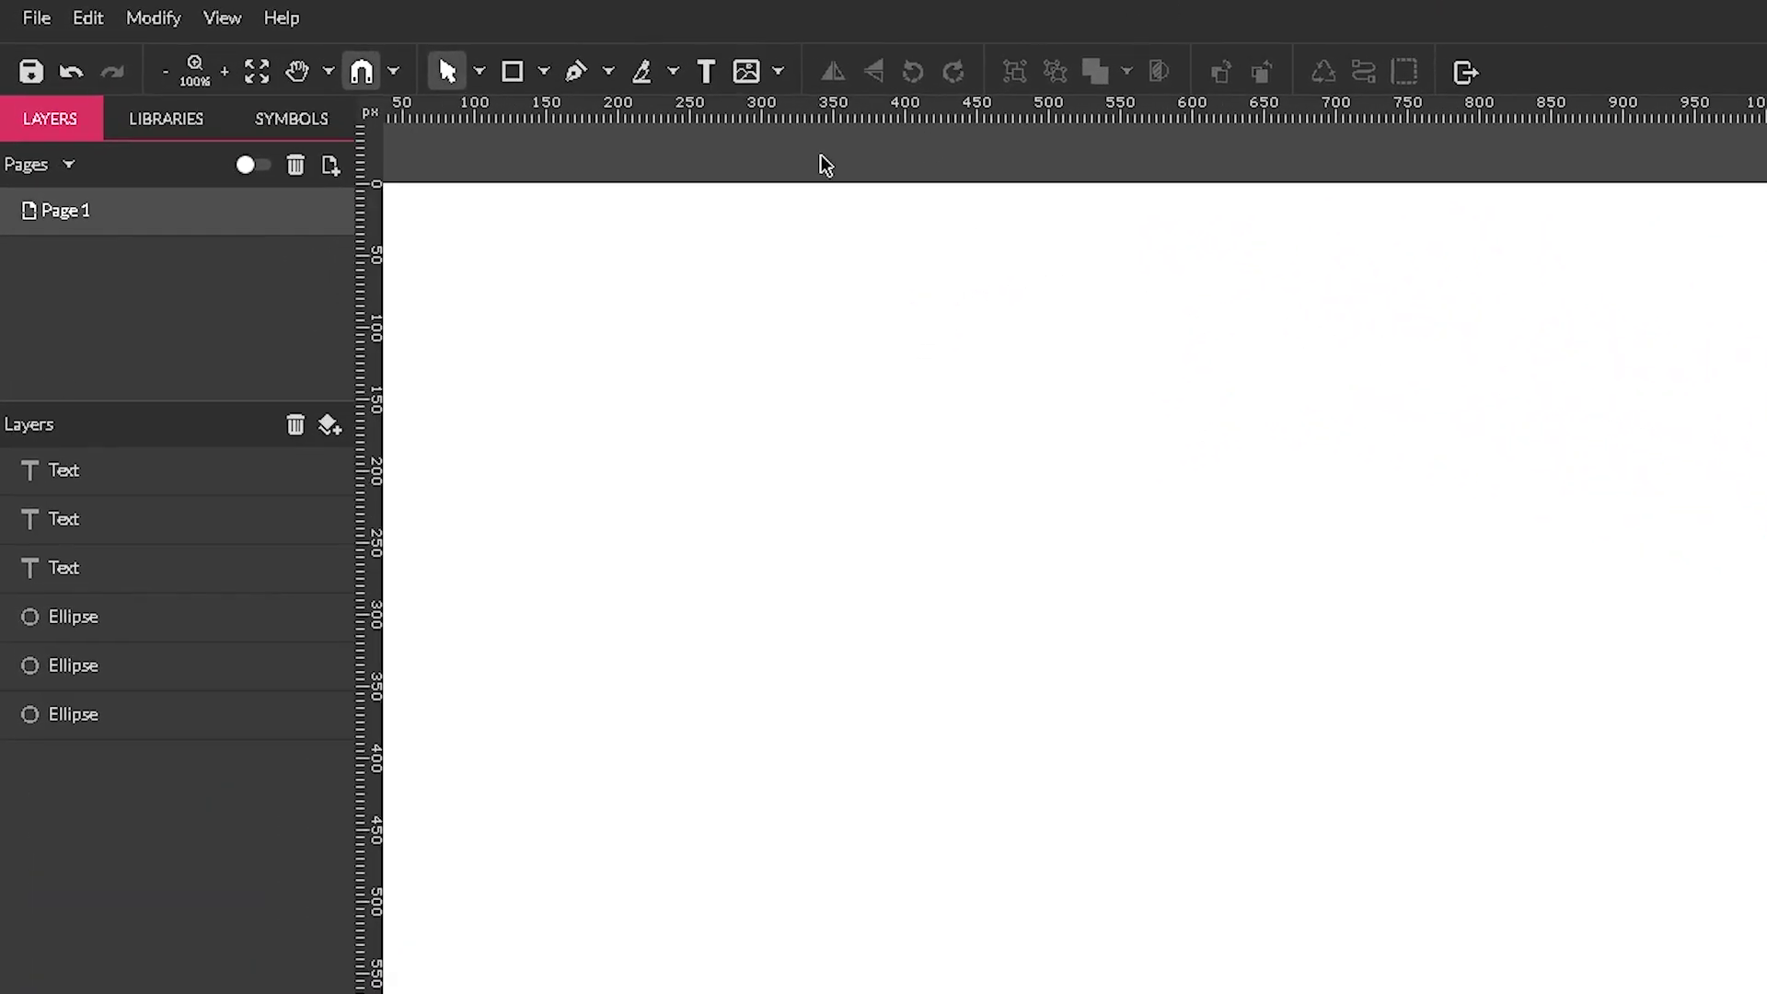
- Draw a hexagon pointing upward and narrow it from the side
left_click(543, 73)
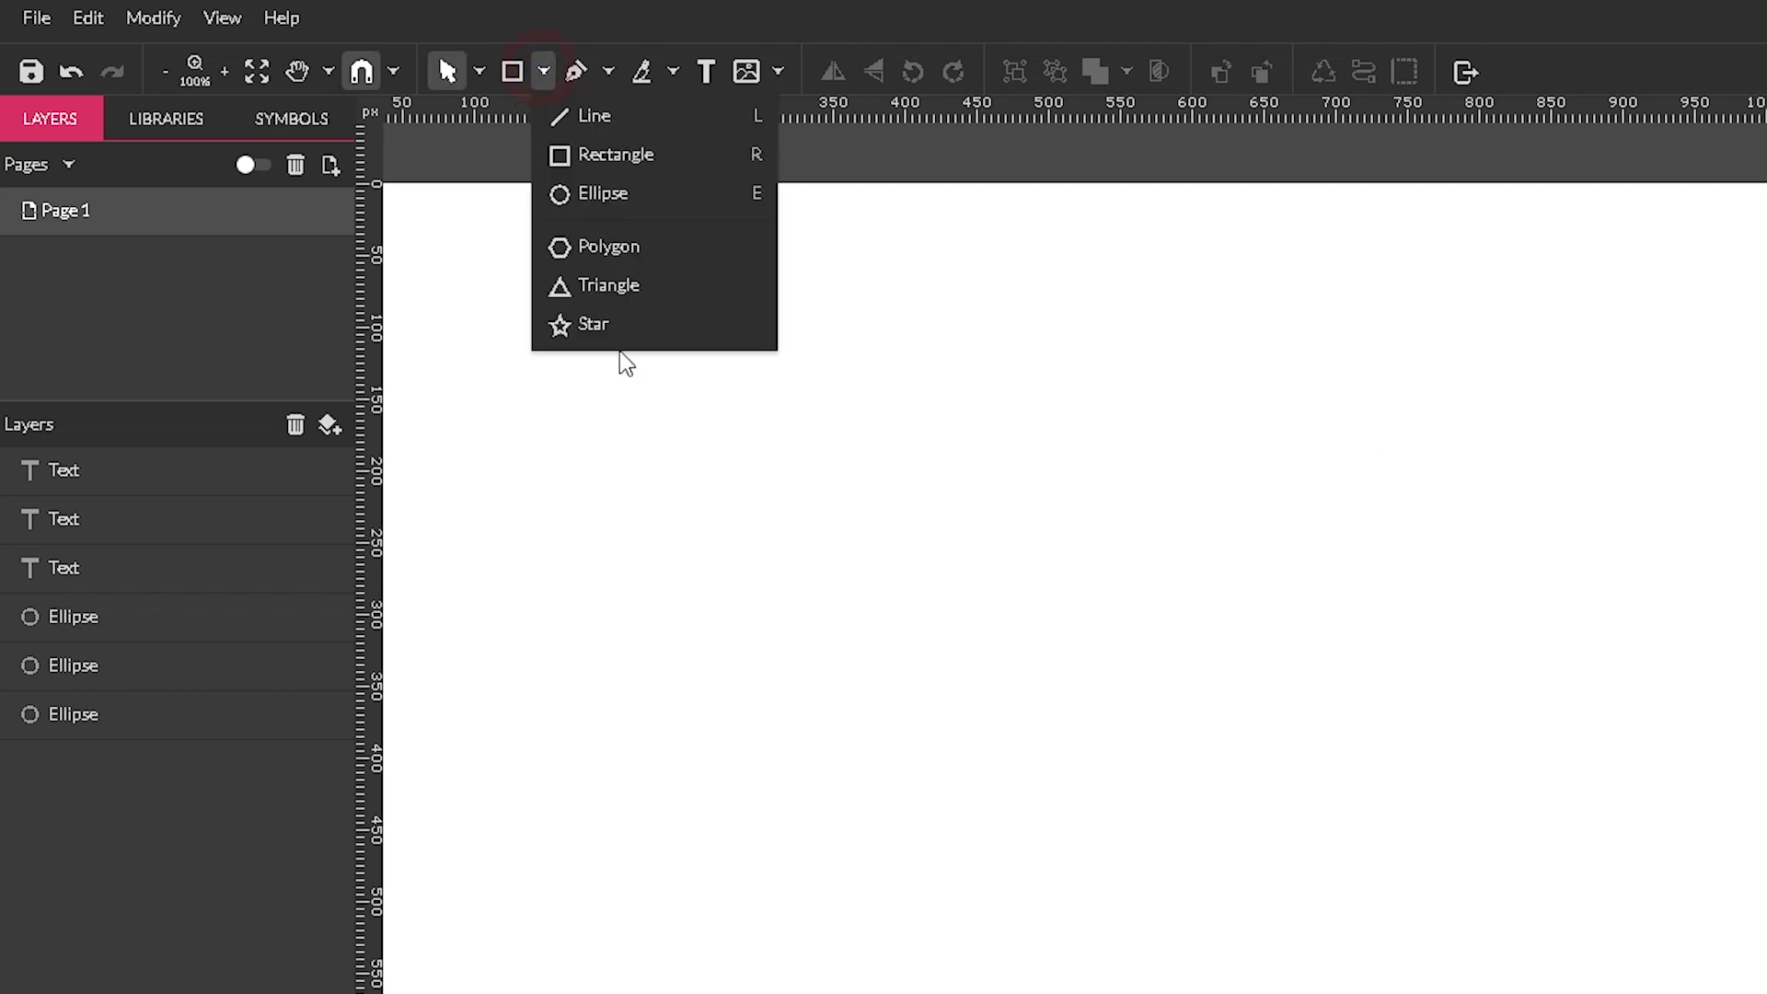
left_click(613, 242)
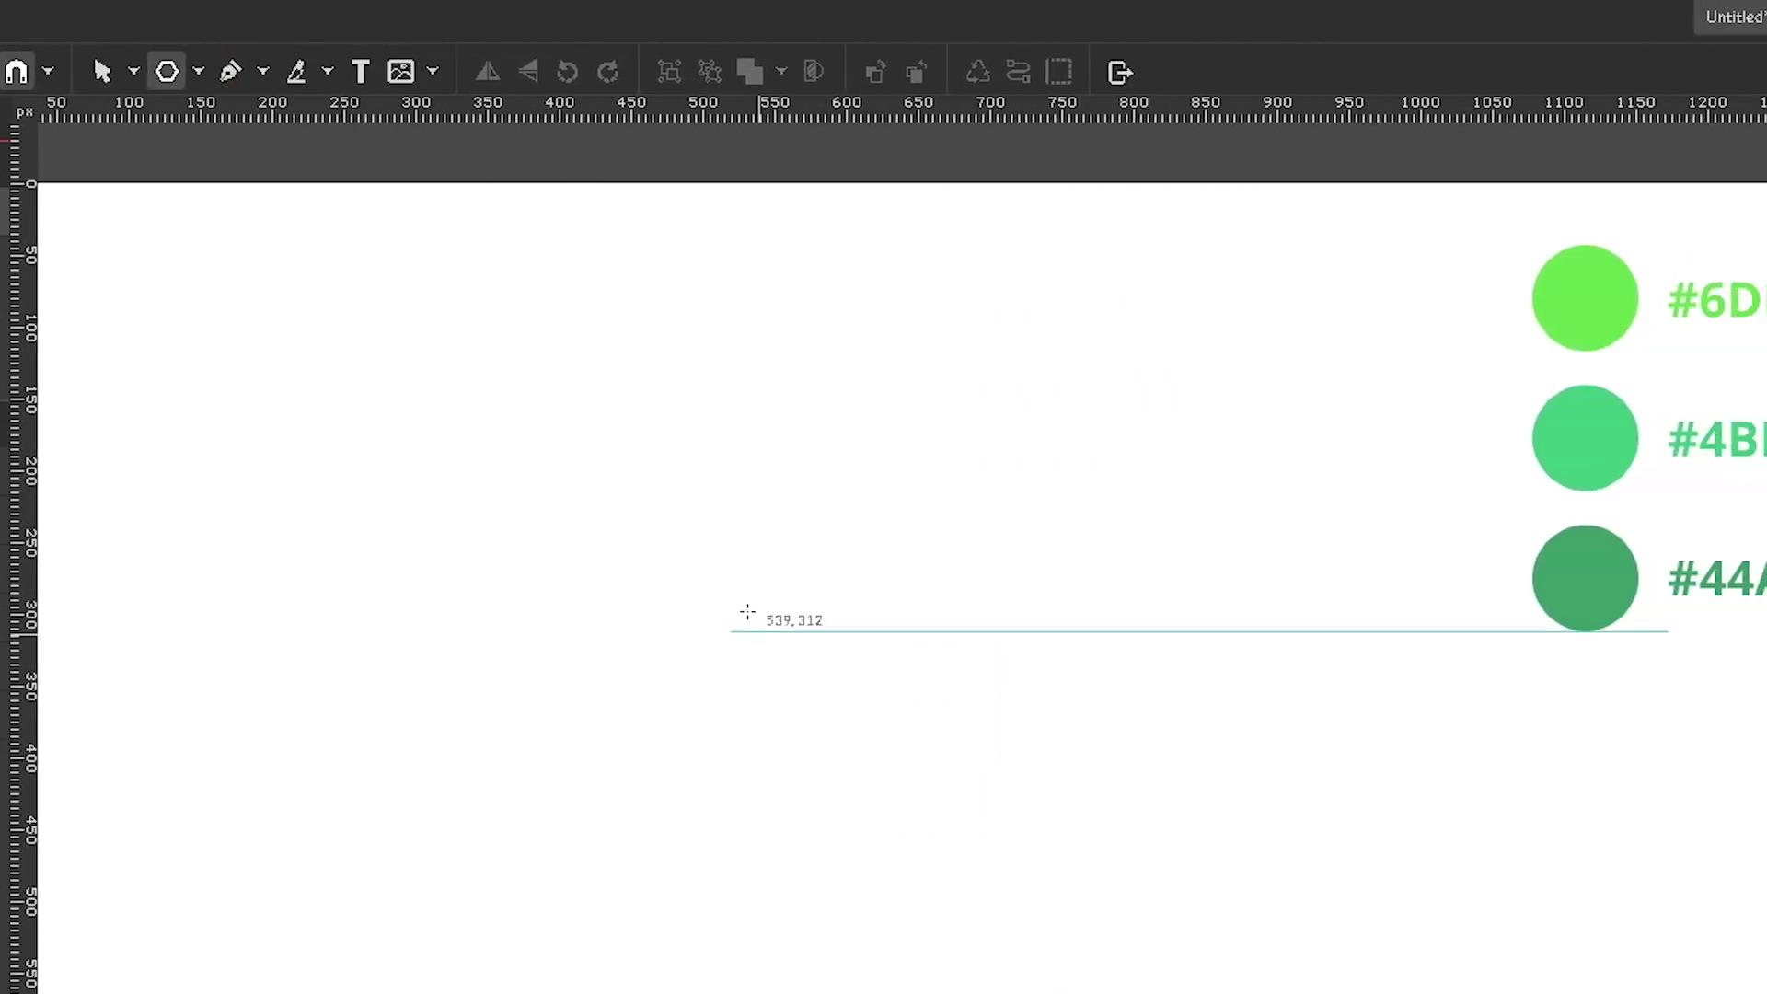
left_click_drag(1078, 586, 1395, 695)
left_click_drag(946, 695, 888, 426)
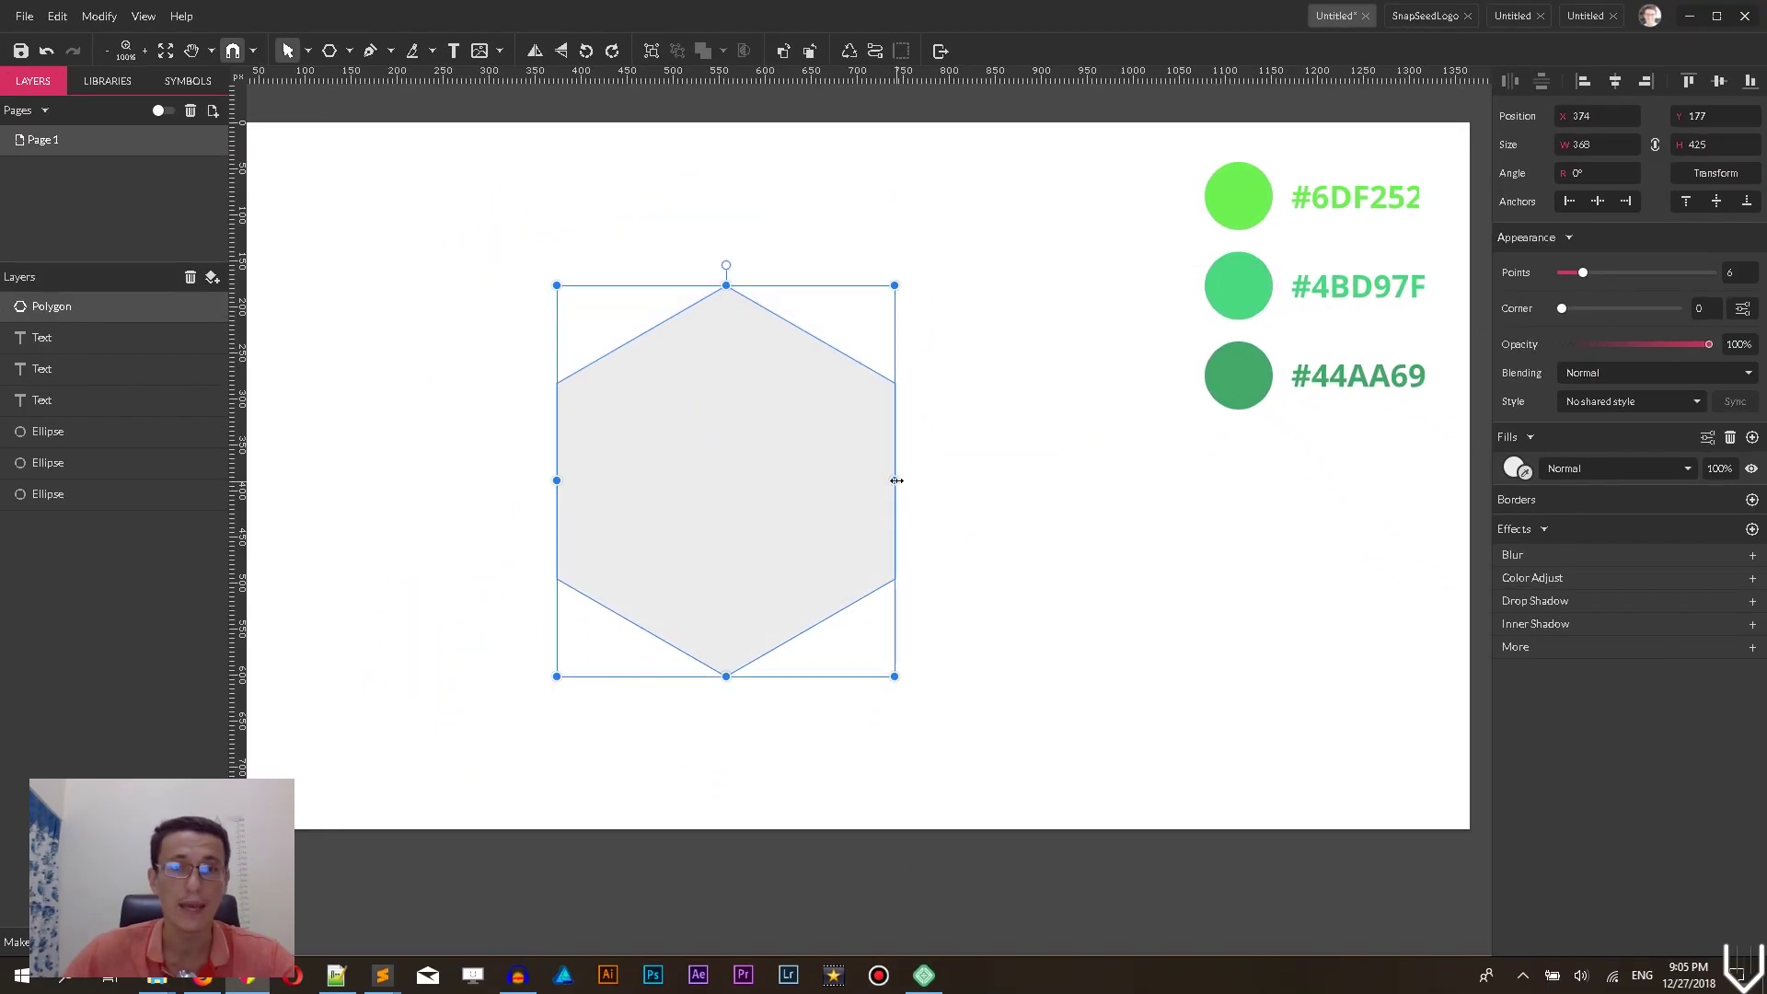
left_click_drag(895, 480, 805, 479)
- Duplicate the hexagon directly above the original so the two overlap
left_click(891, 372)
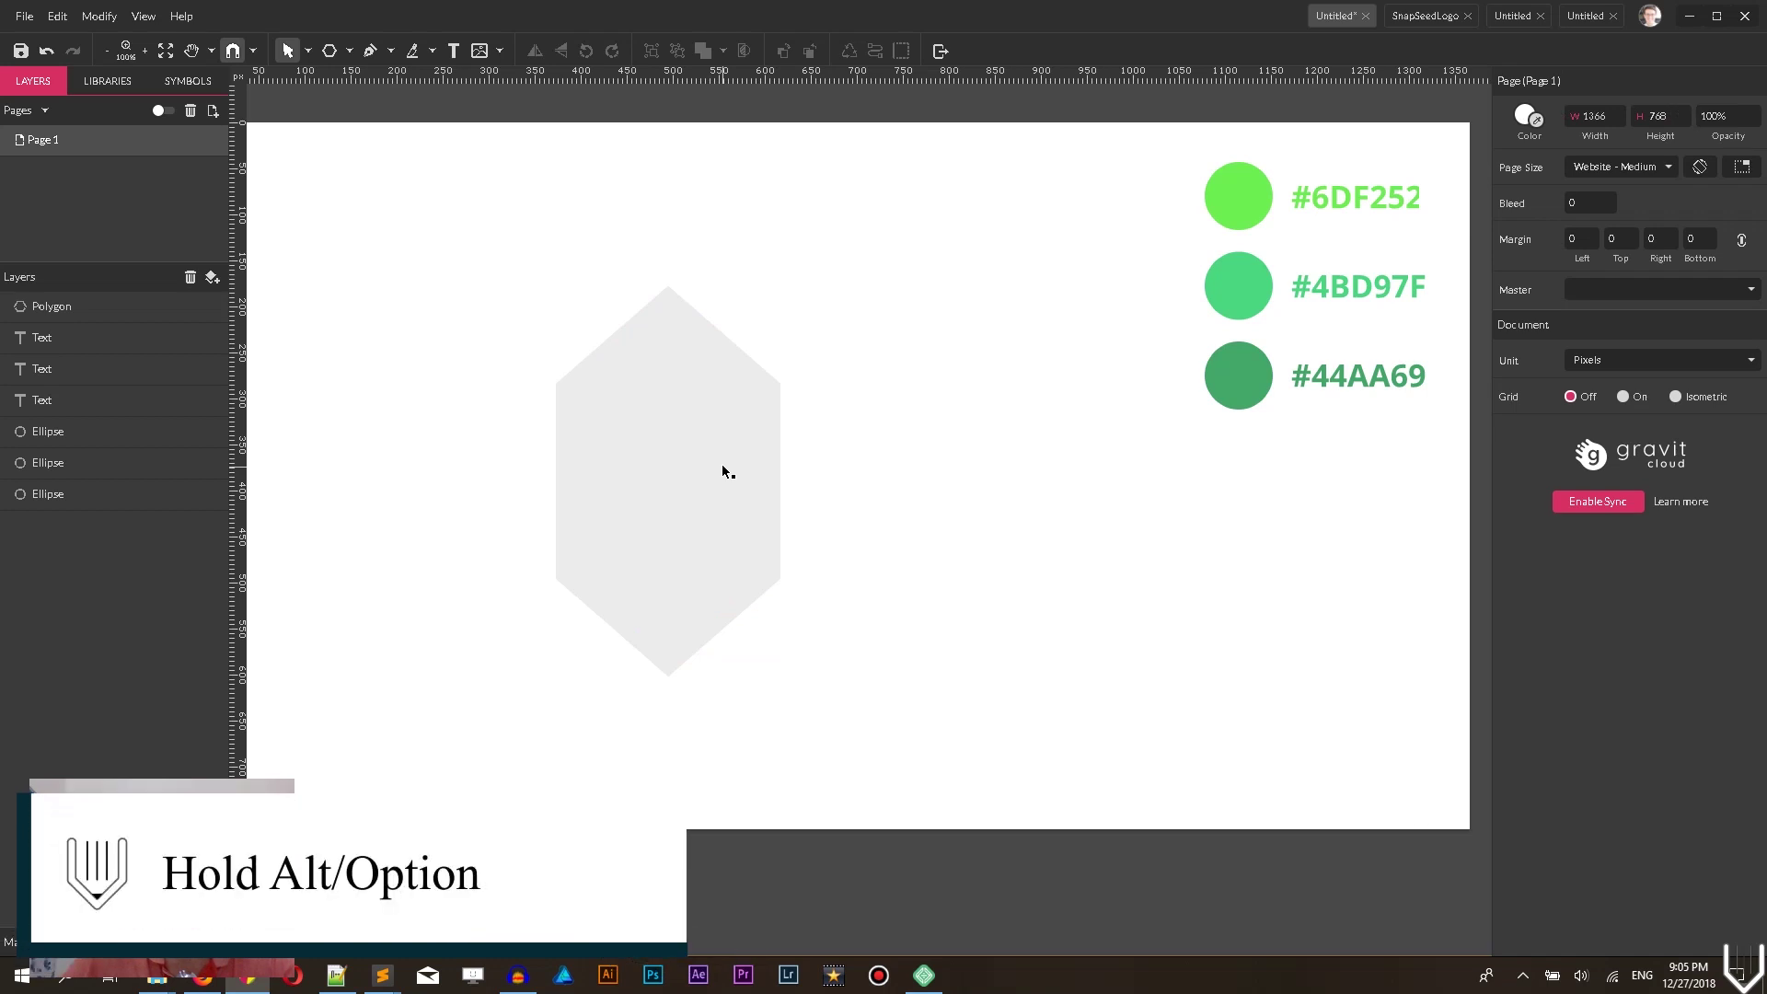
left_click_drag(721, 463, 727, 360)
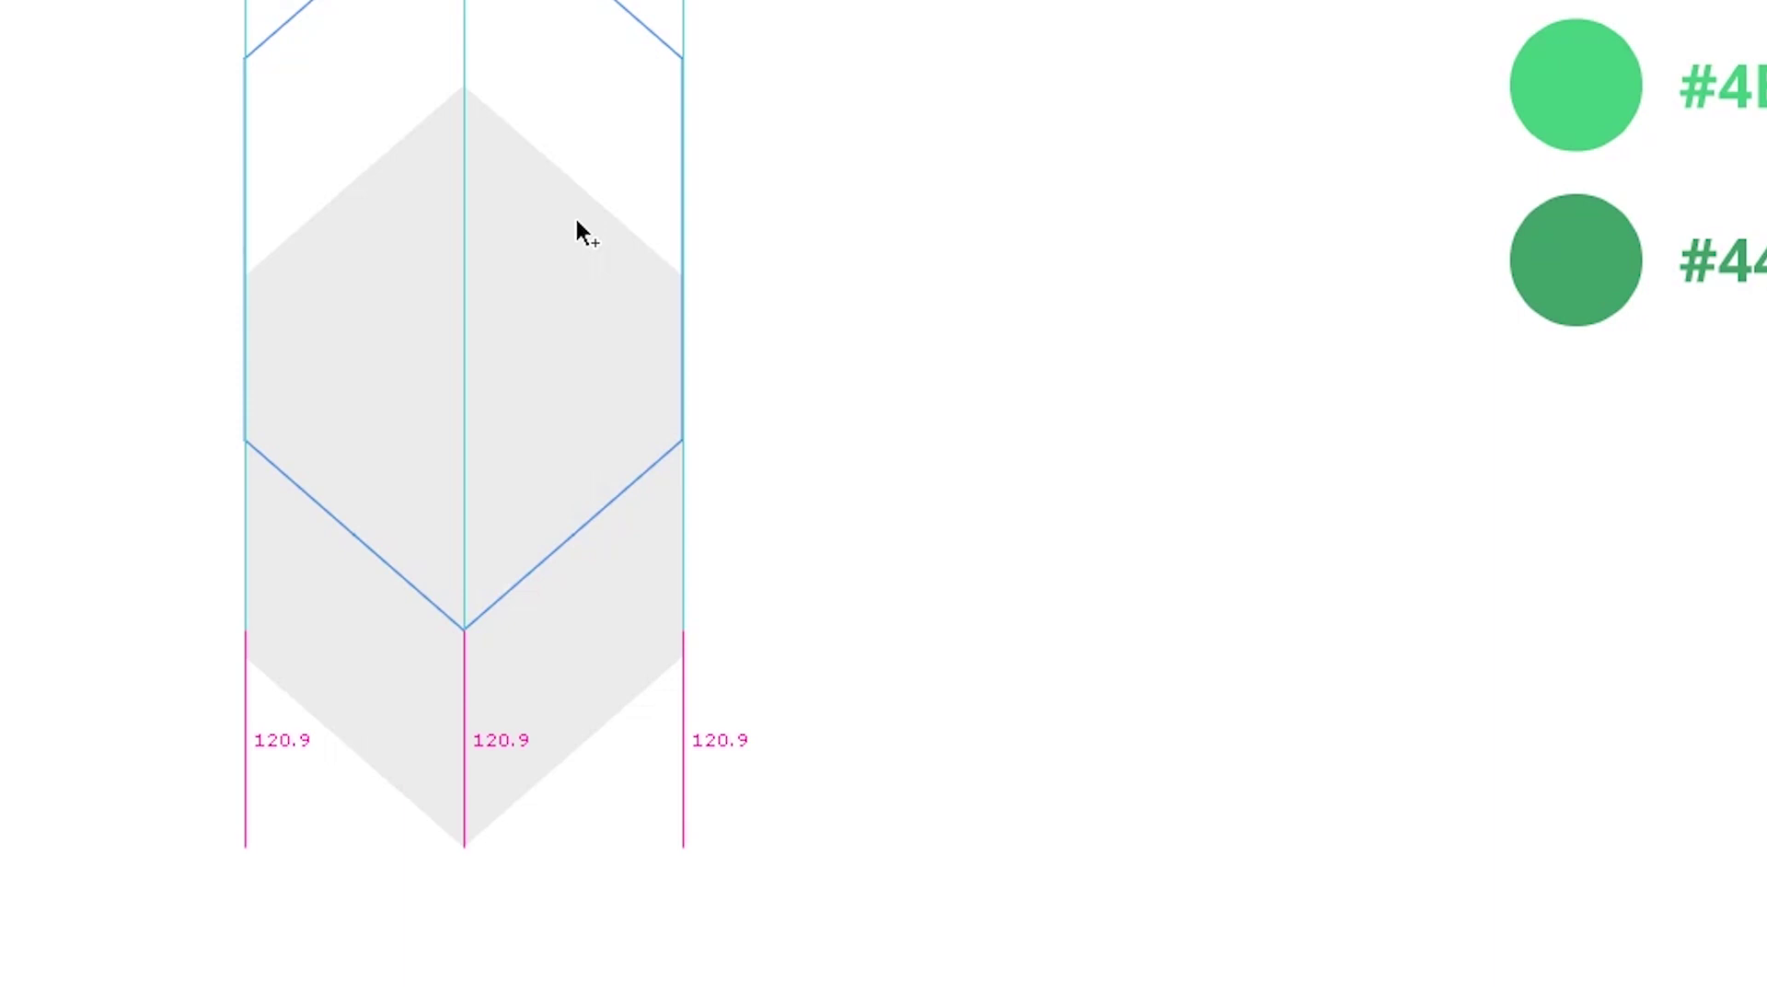
left_click_drag(585, 234, 578, 227)
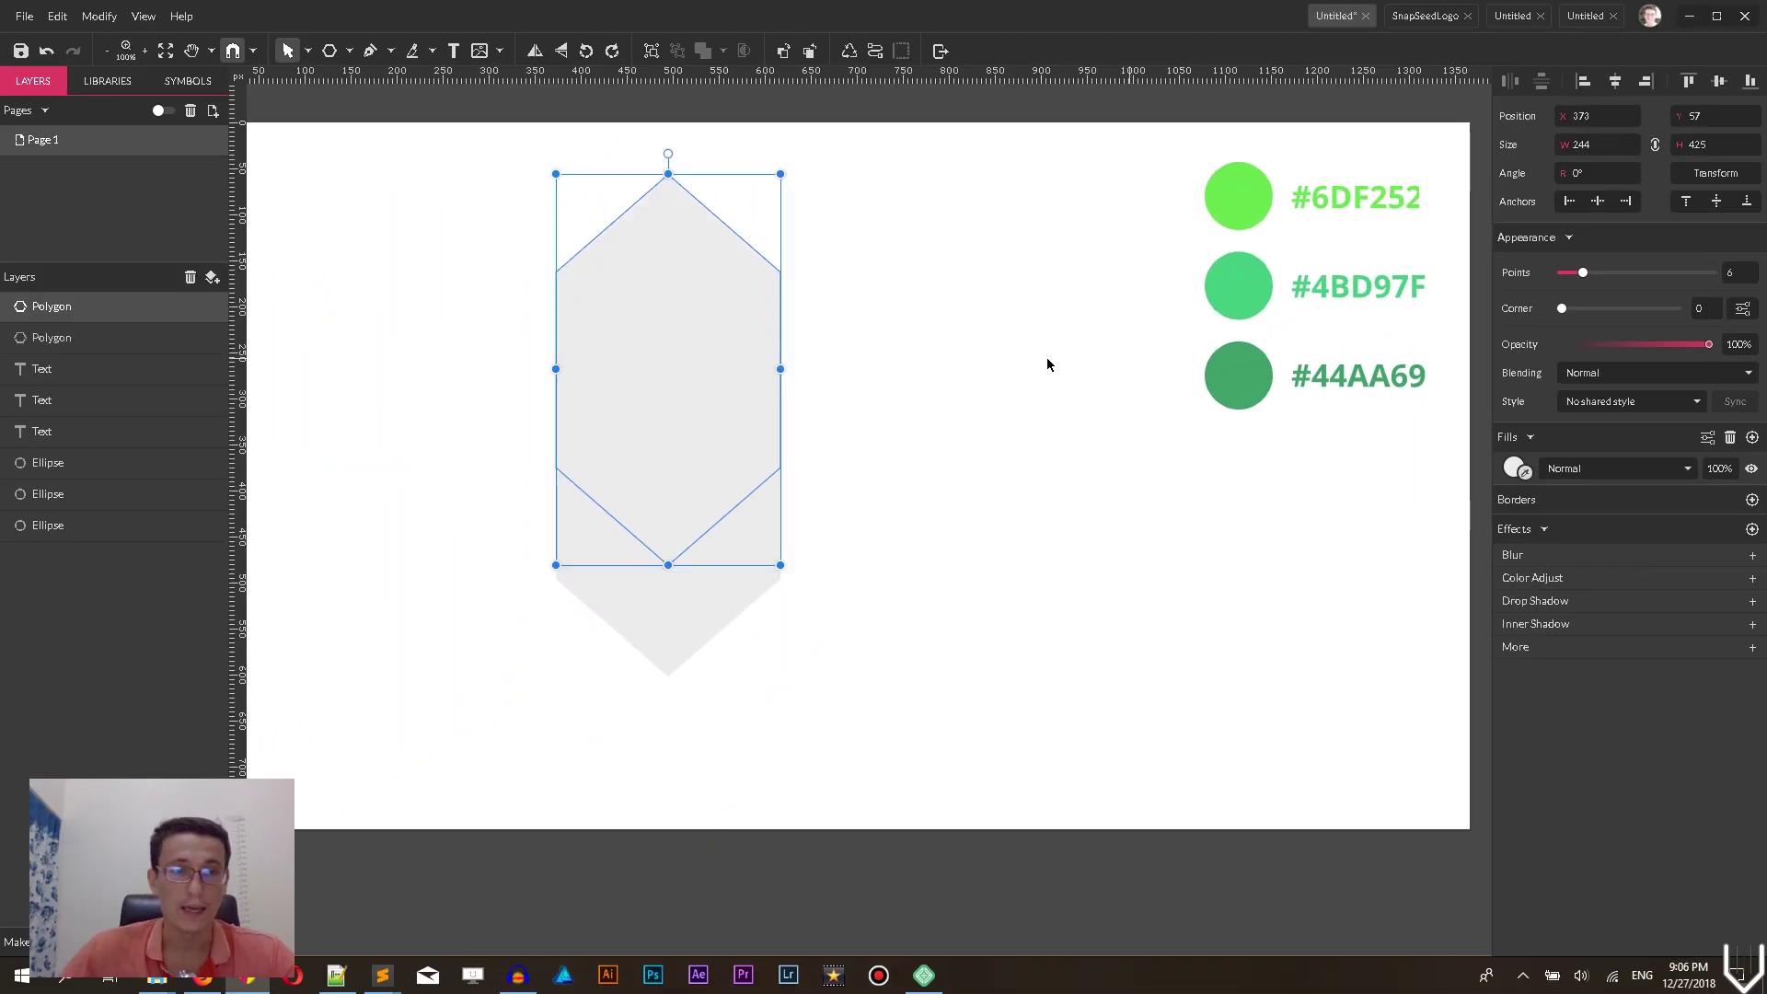
- Subtract the upper hexagon from the lower one to form a chevron
left_click_drag(435, 314, 980, 797)
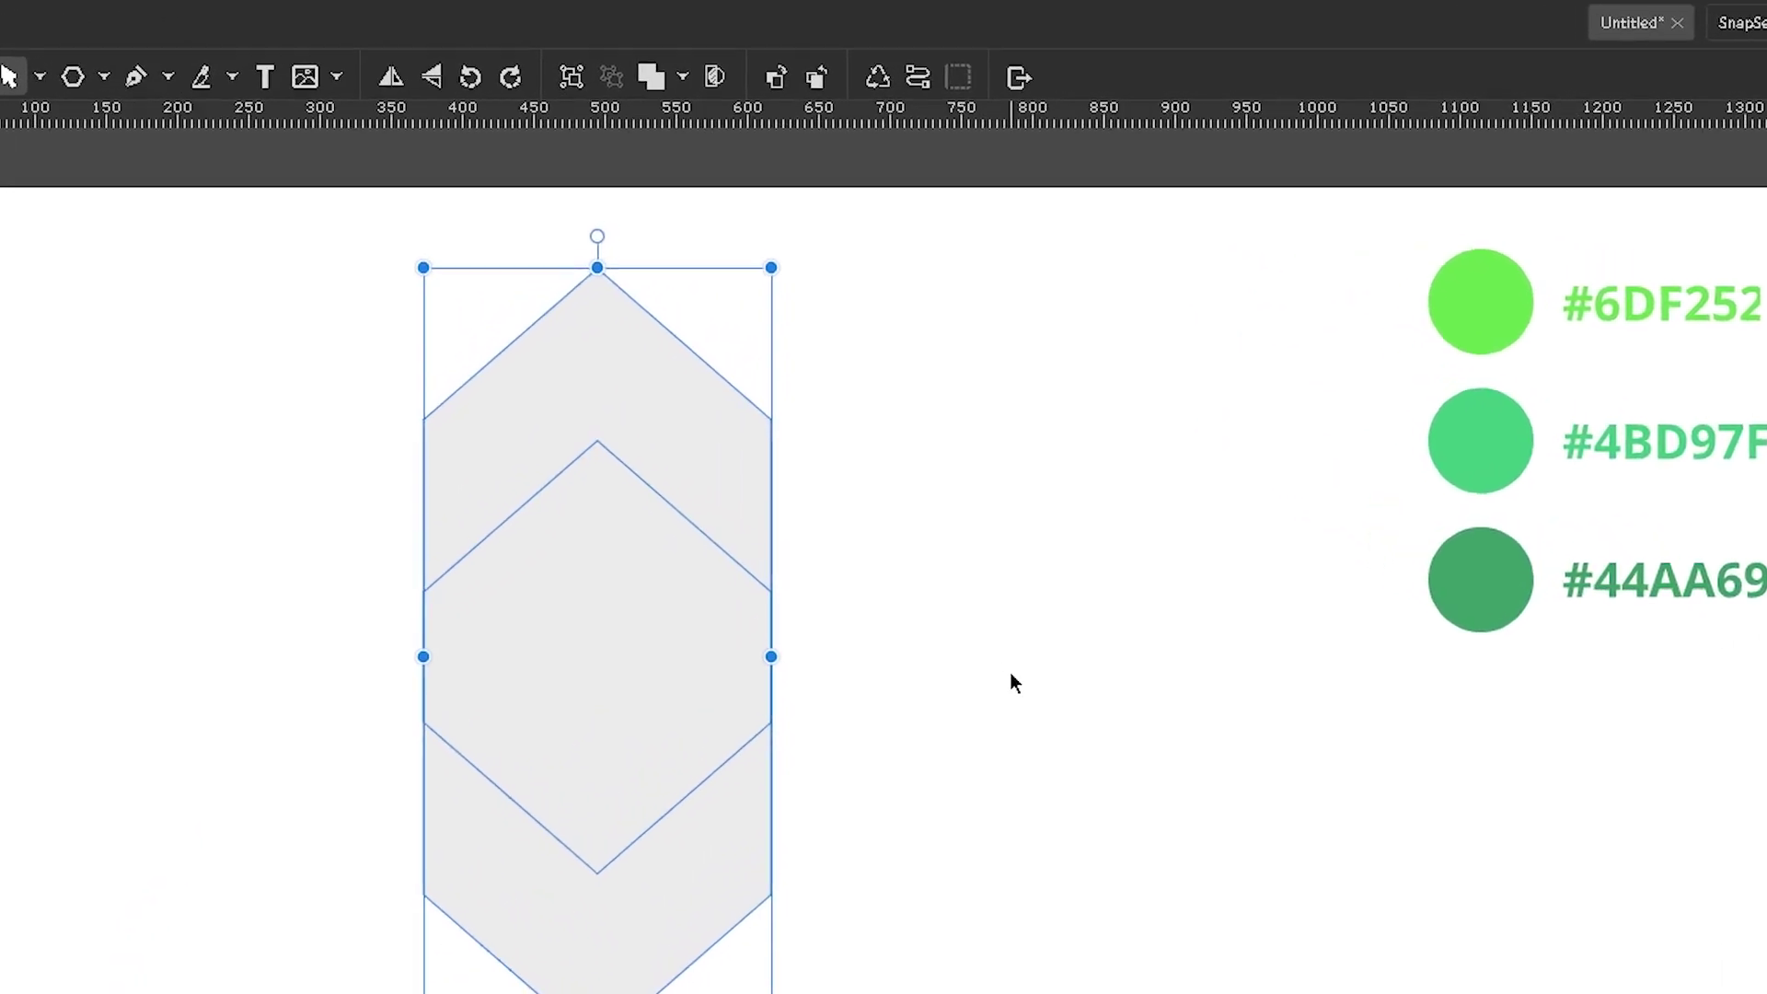
left_click(682, 78)
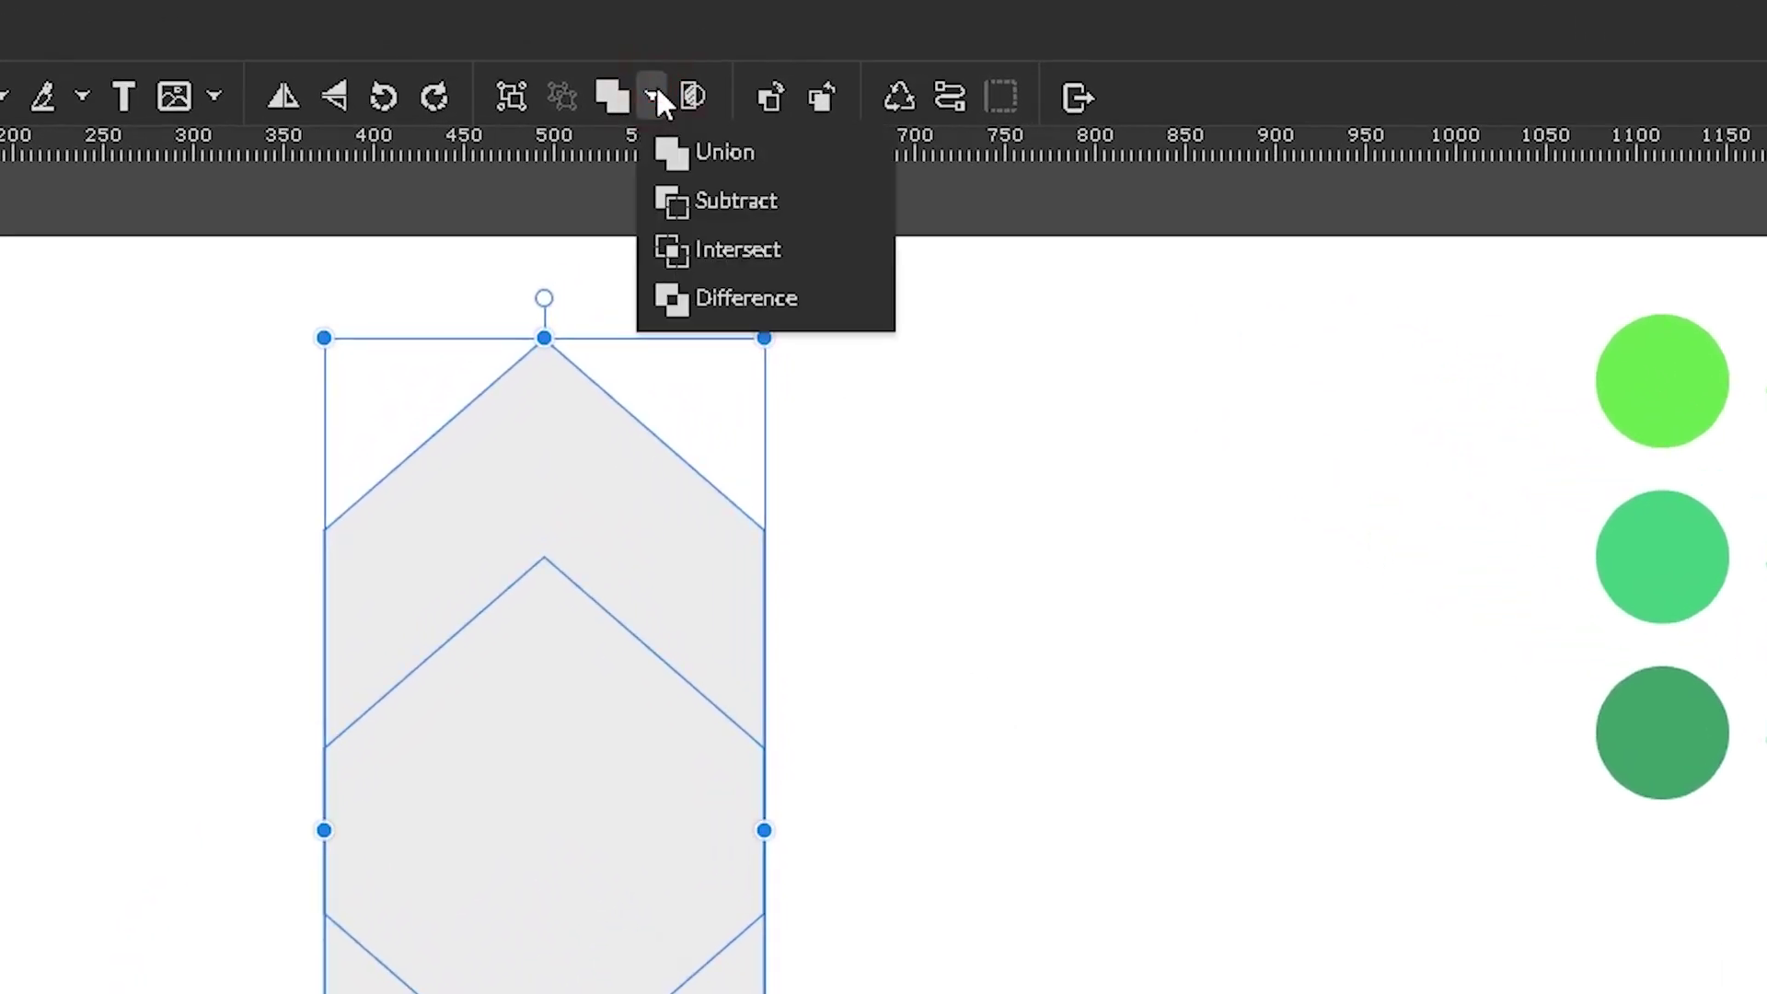
left_click(703, 196)
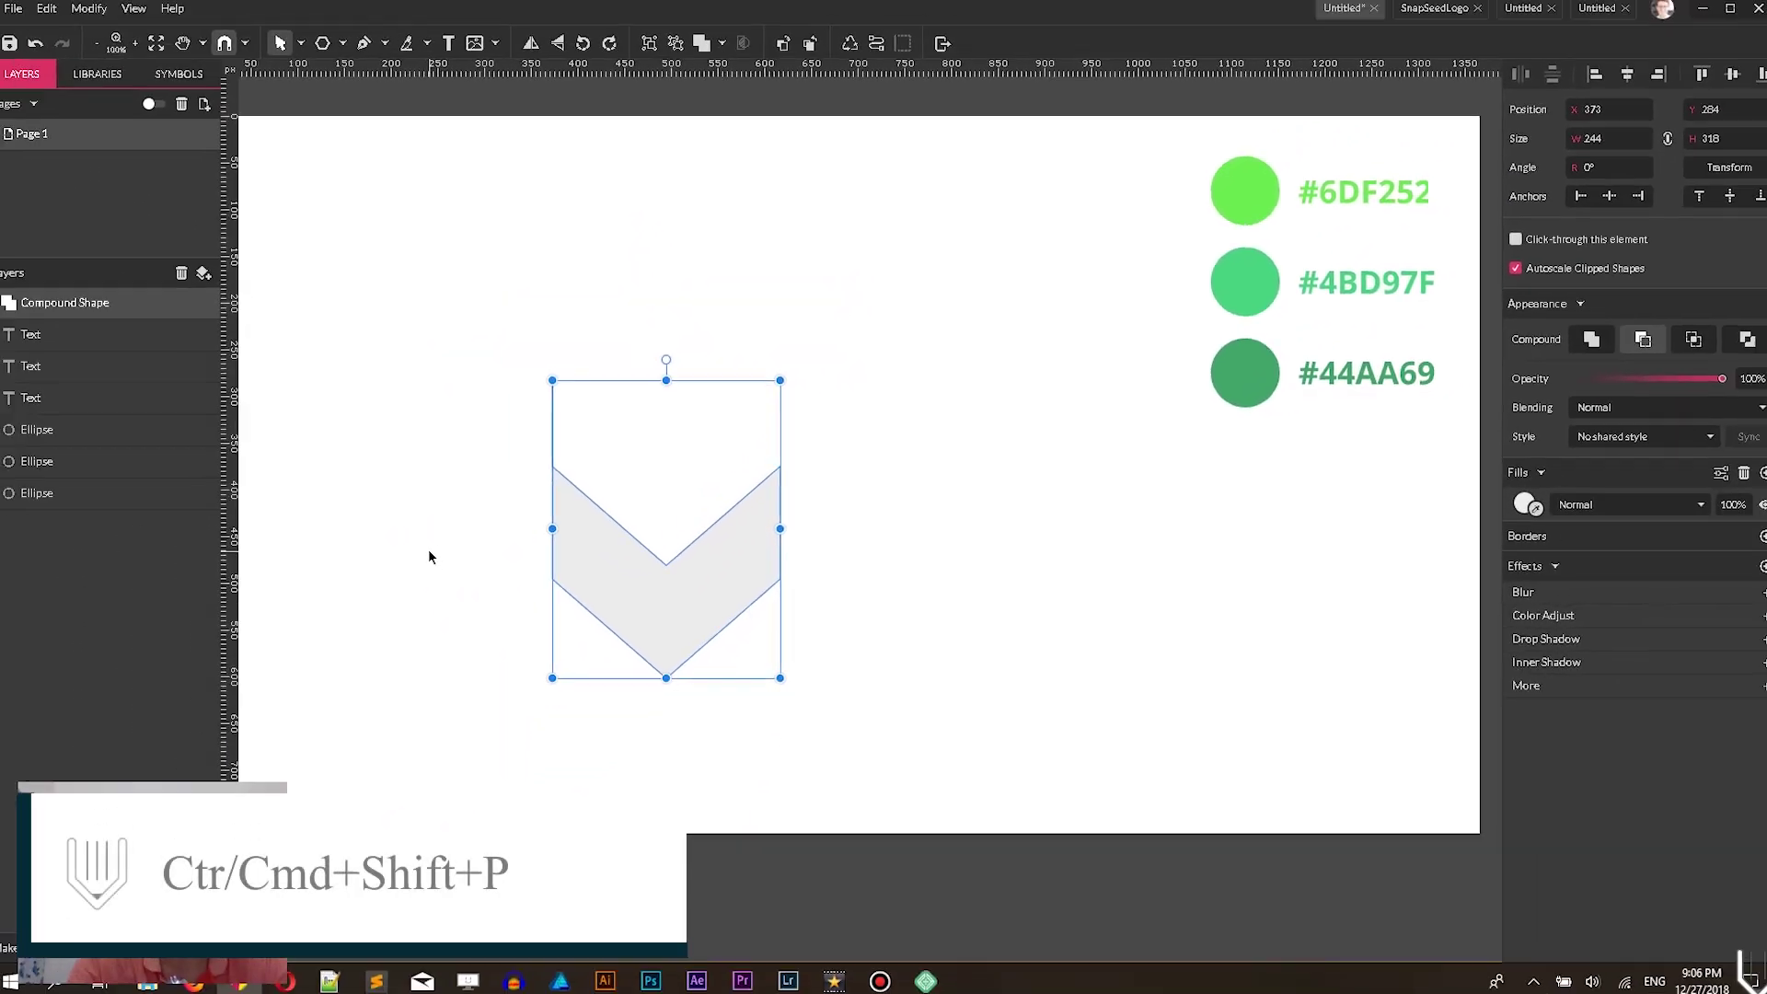
- Convert the chevron into a single path with Ctrl+Shift+P
key("ctrl+shift+p")
key("ctrl+z")
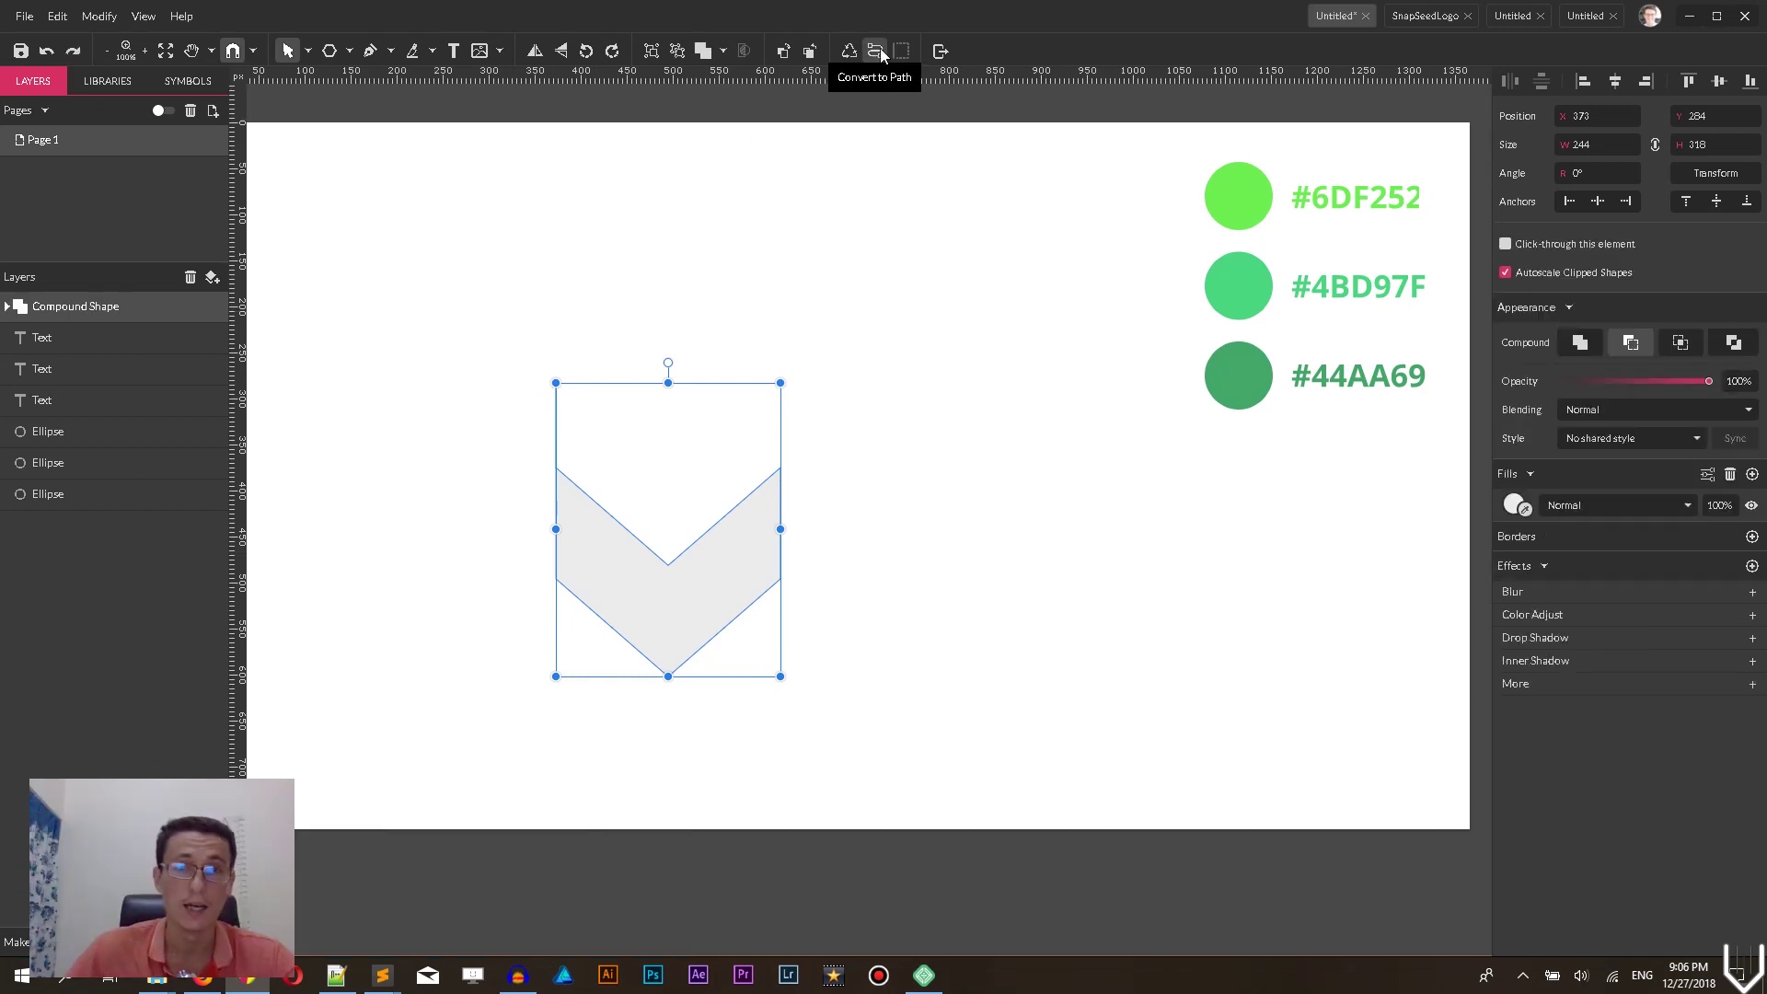
key("ctrl+shift+p")
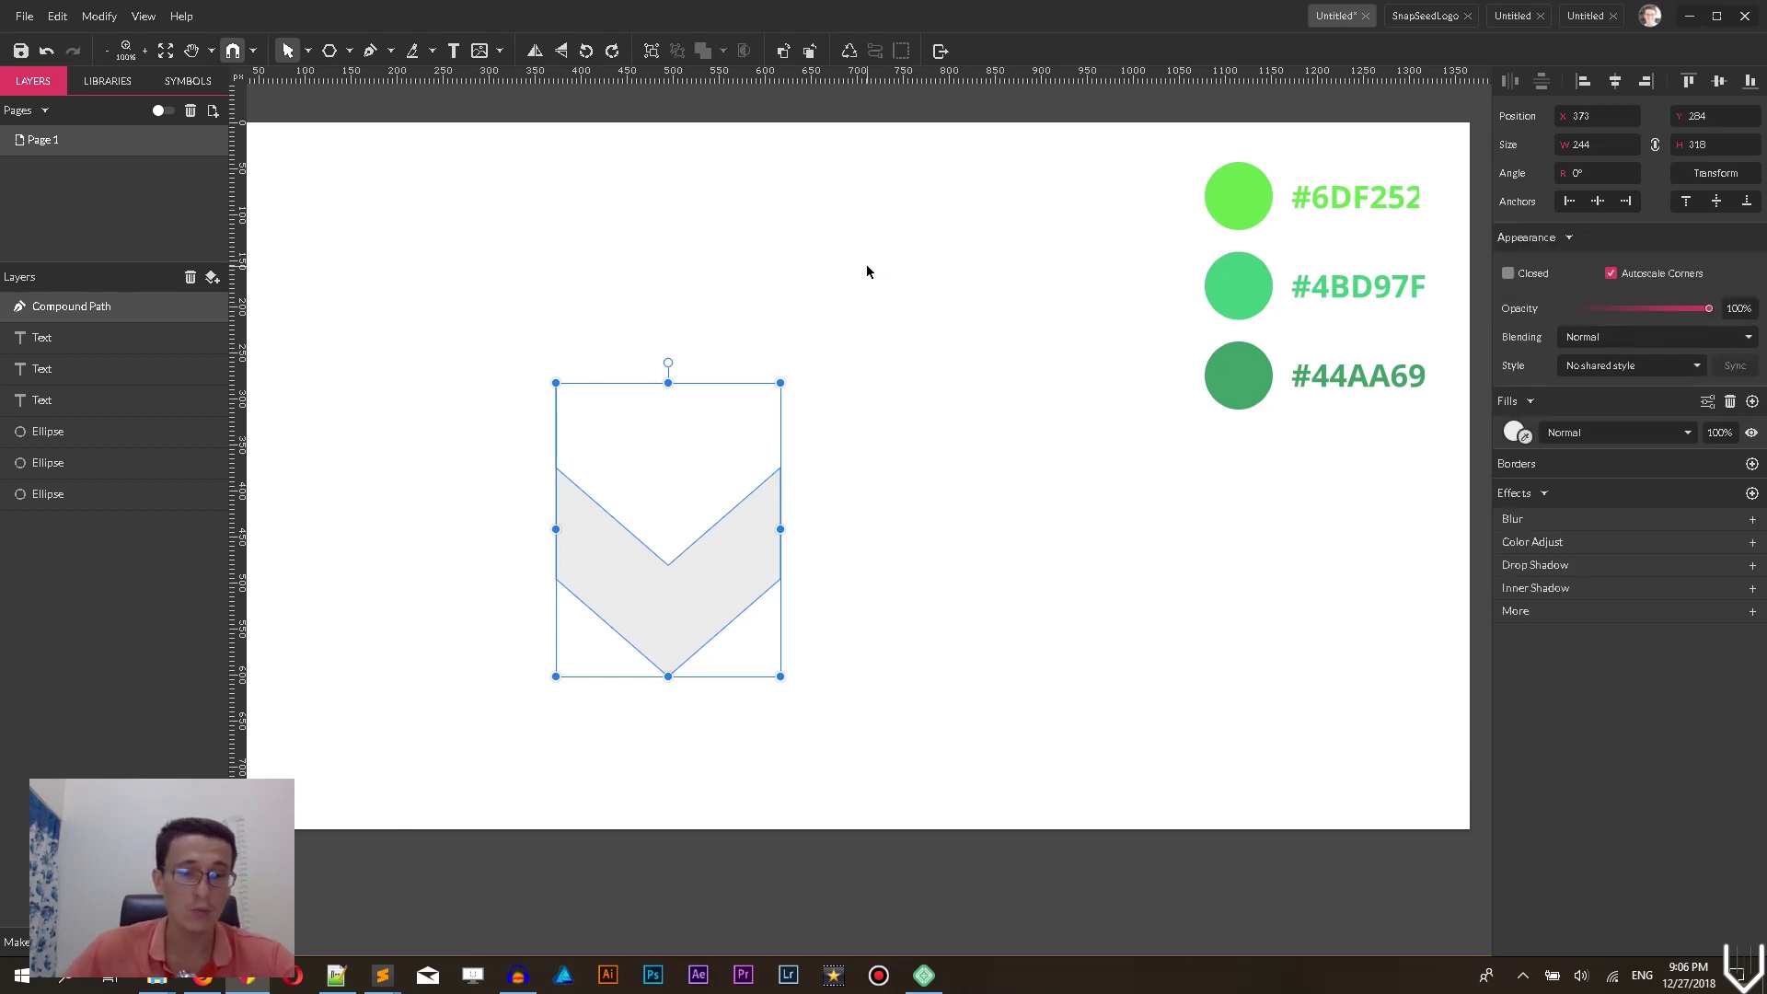
- Delete the chevron's two leftover top anchor points
key("d")
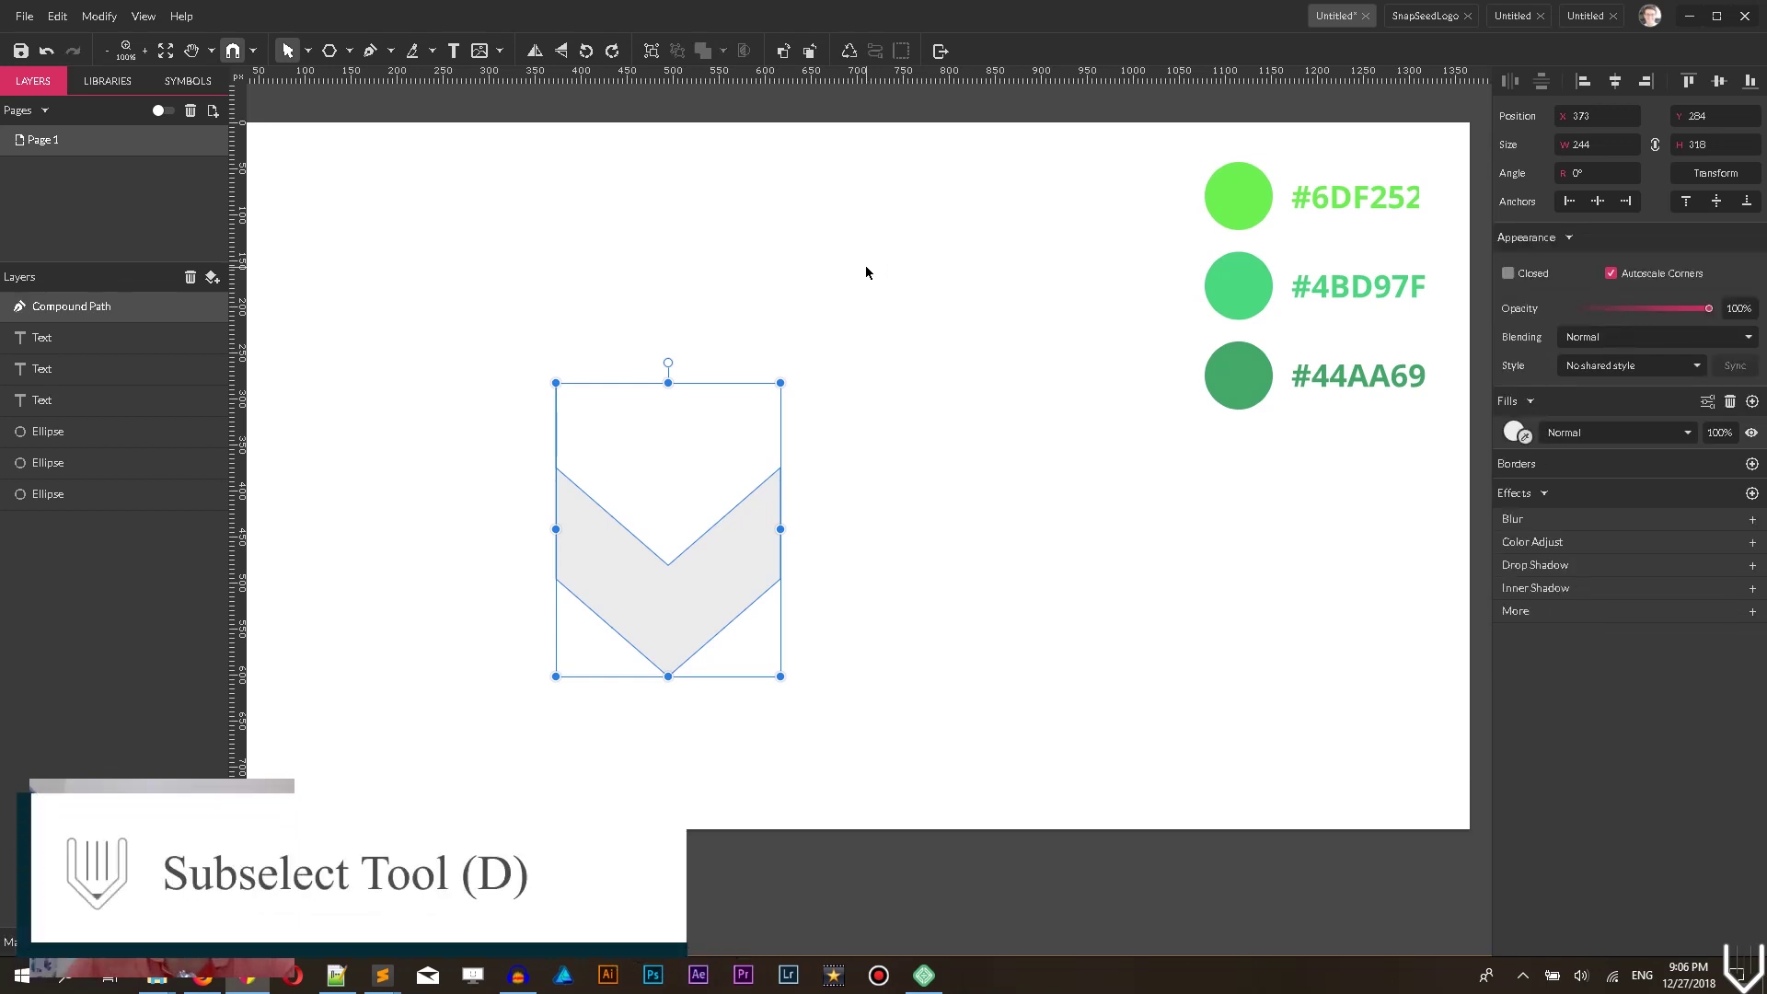
left_click_drag(493, 293, 880, 416)
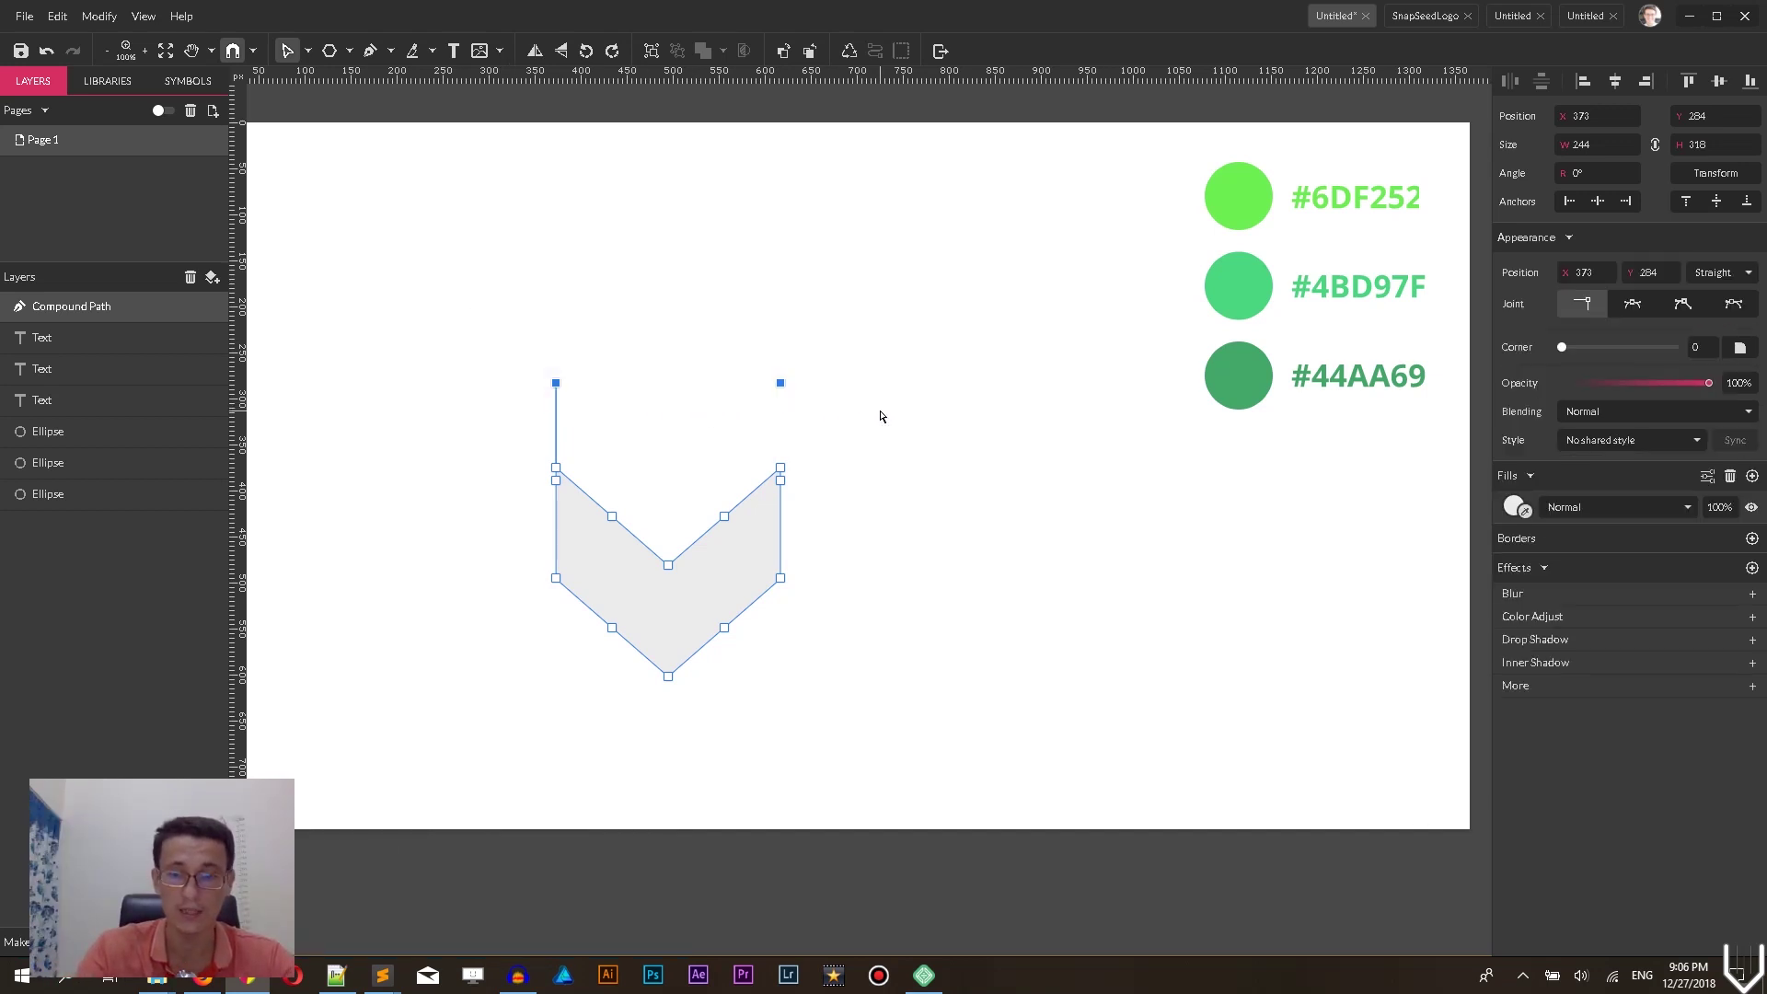
key("Delete")
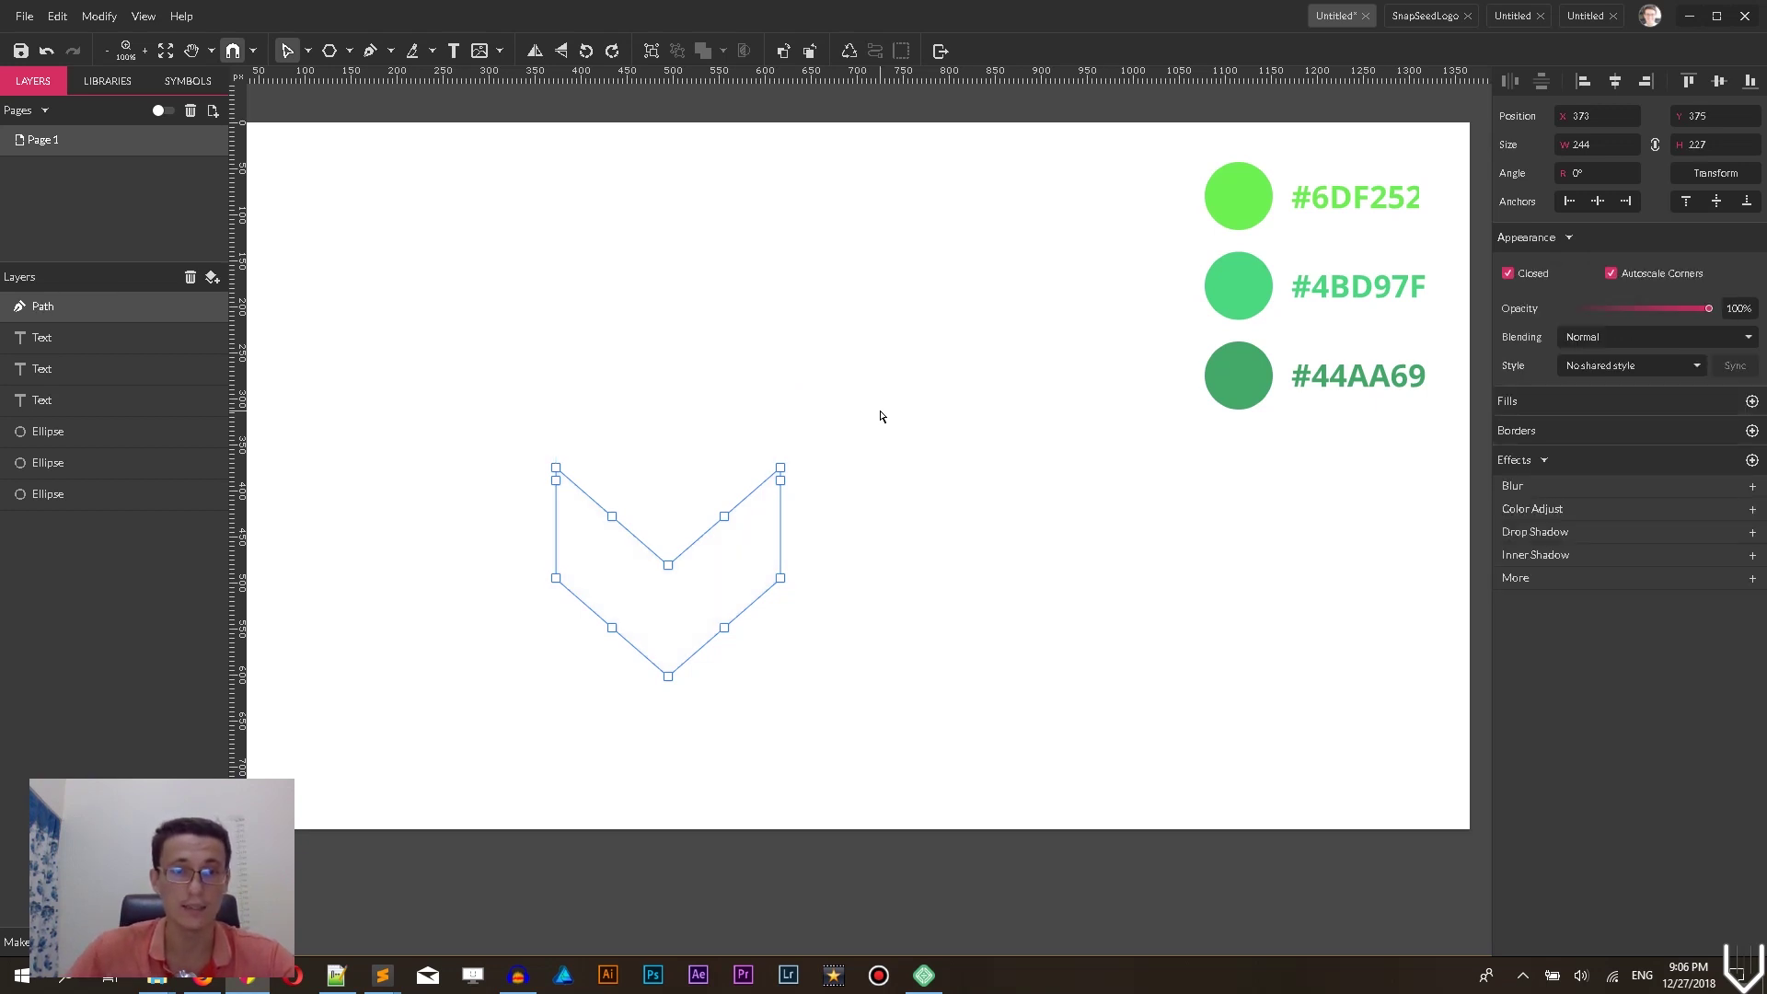
key("ctrl+z")
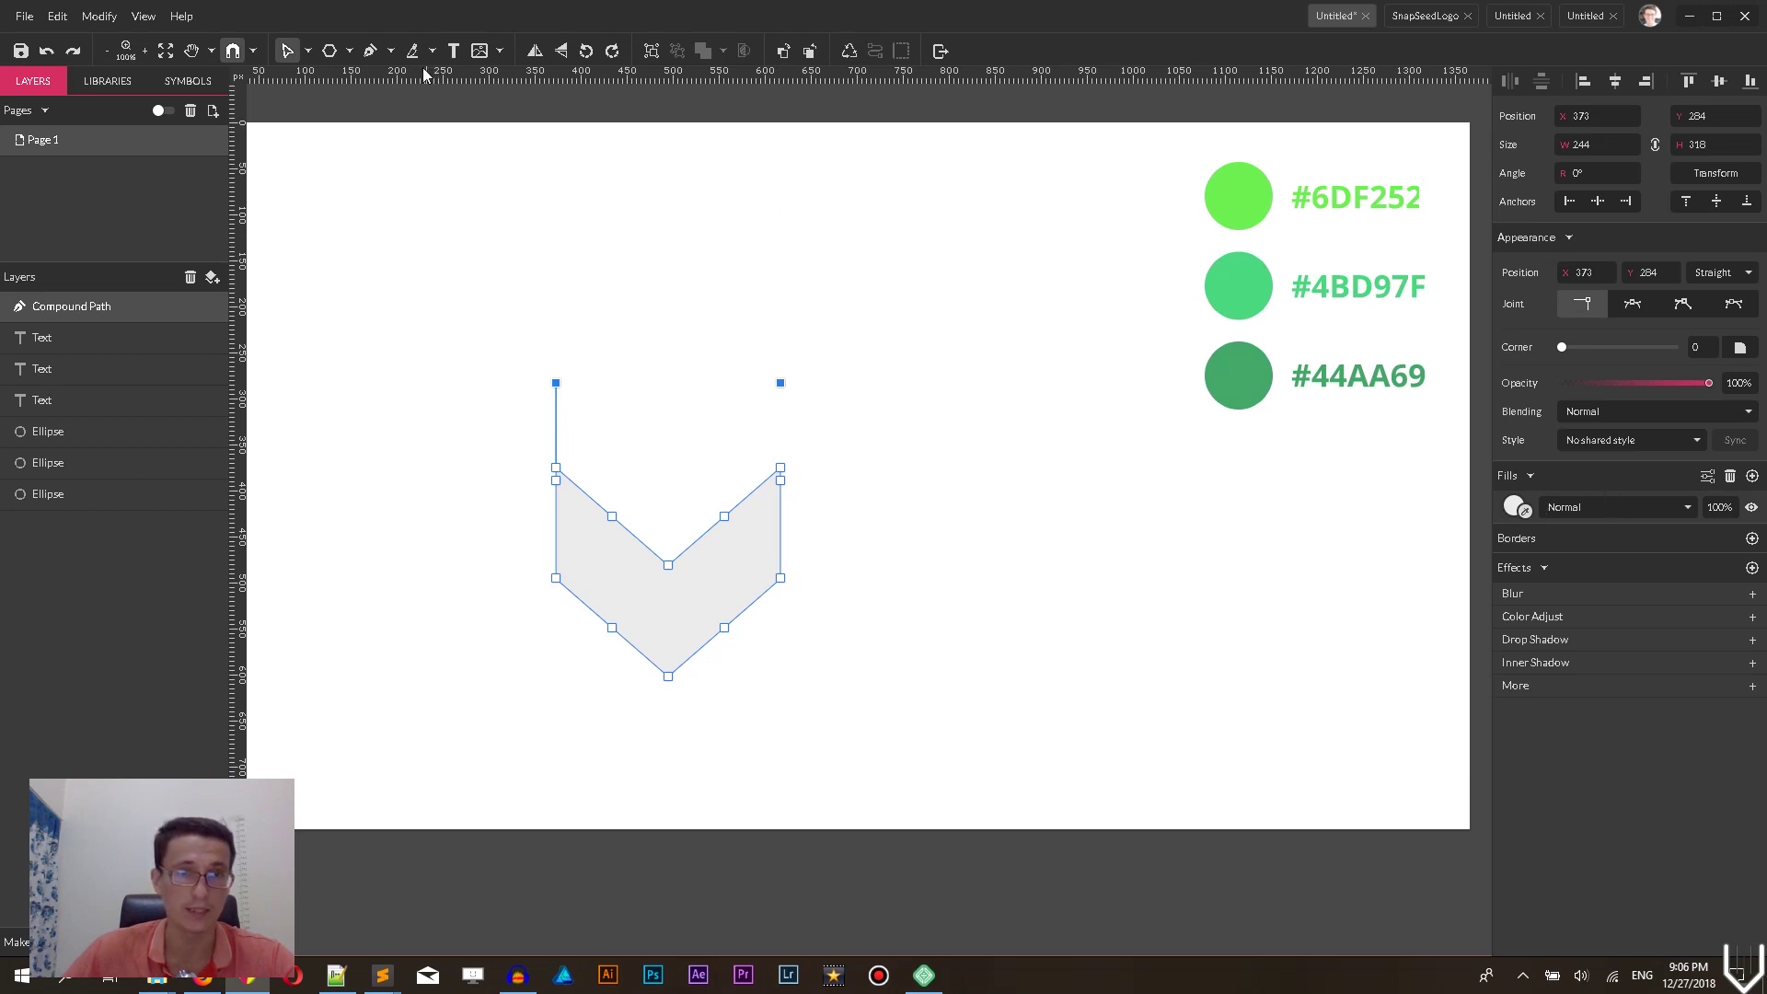
key("Delete")
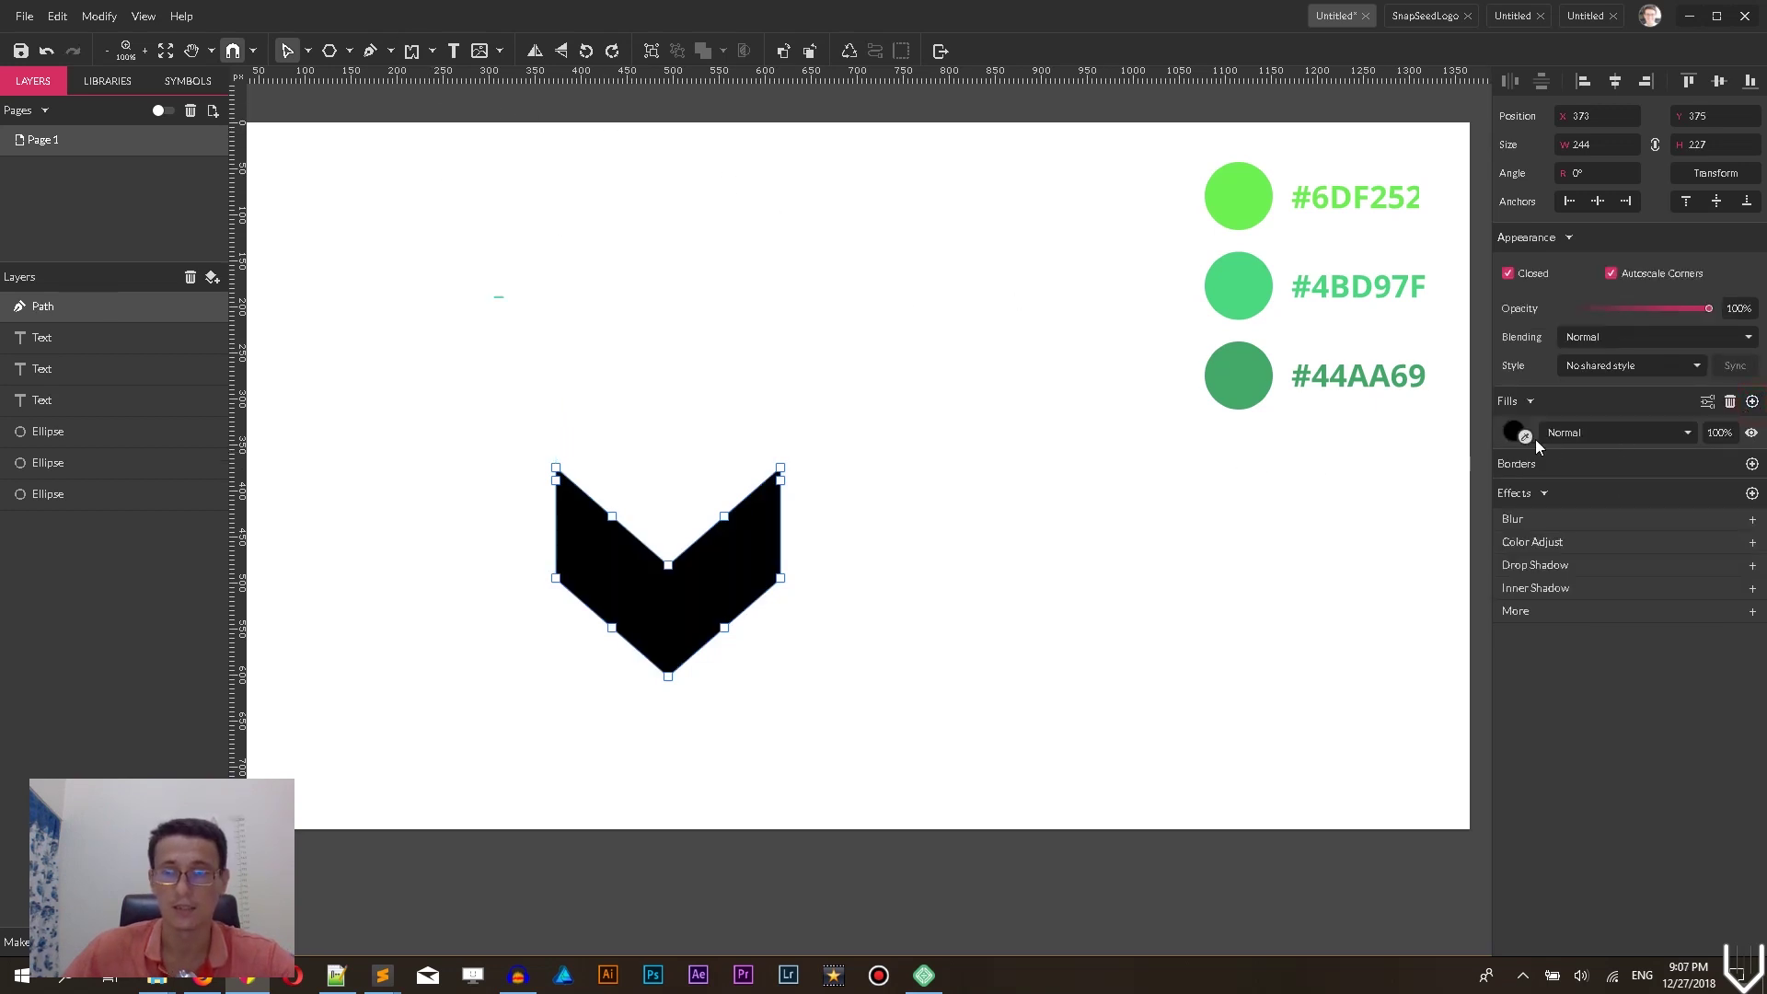
- Fill the chevron with grey #9F9D9D
left_click(1511, 433)
left_click_drag(1518, 488, 1500, 518)
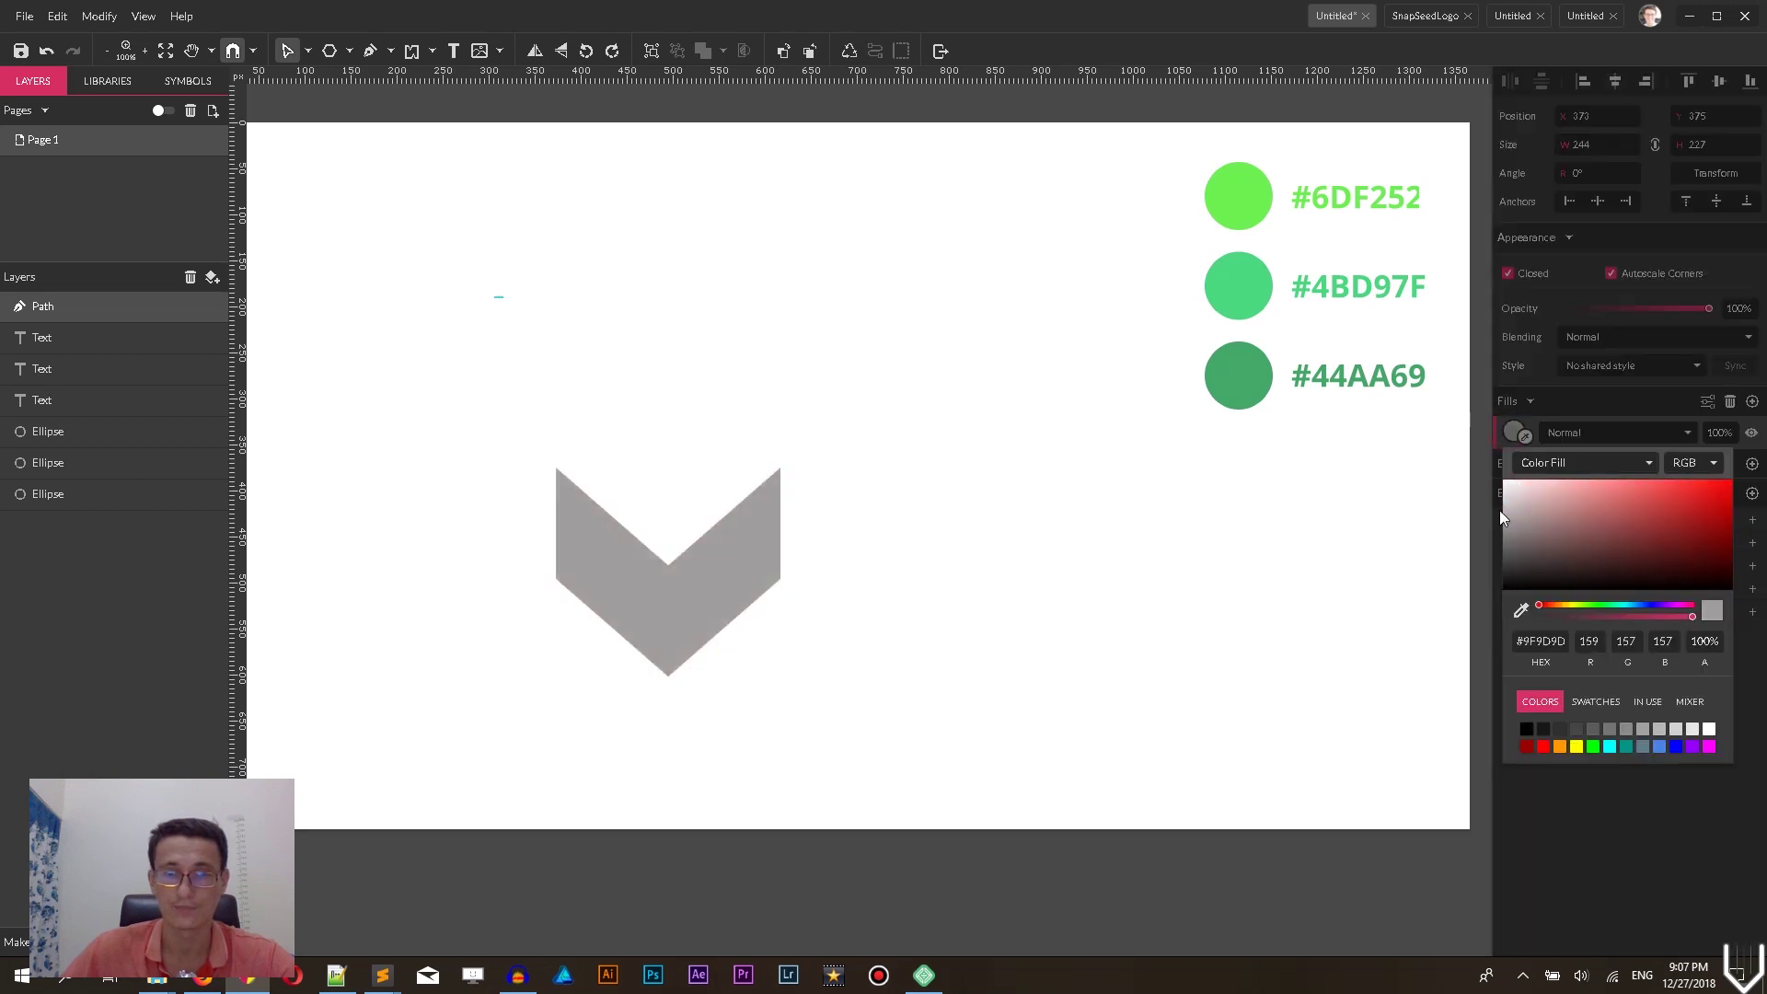
left_click(323, 57)
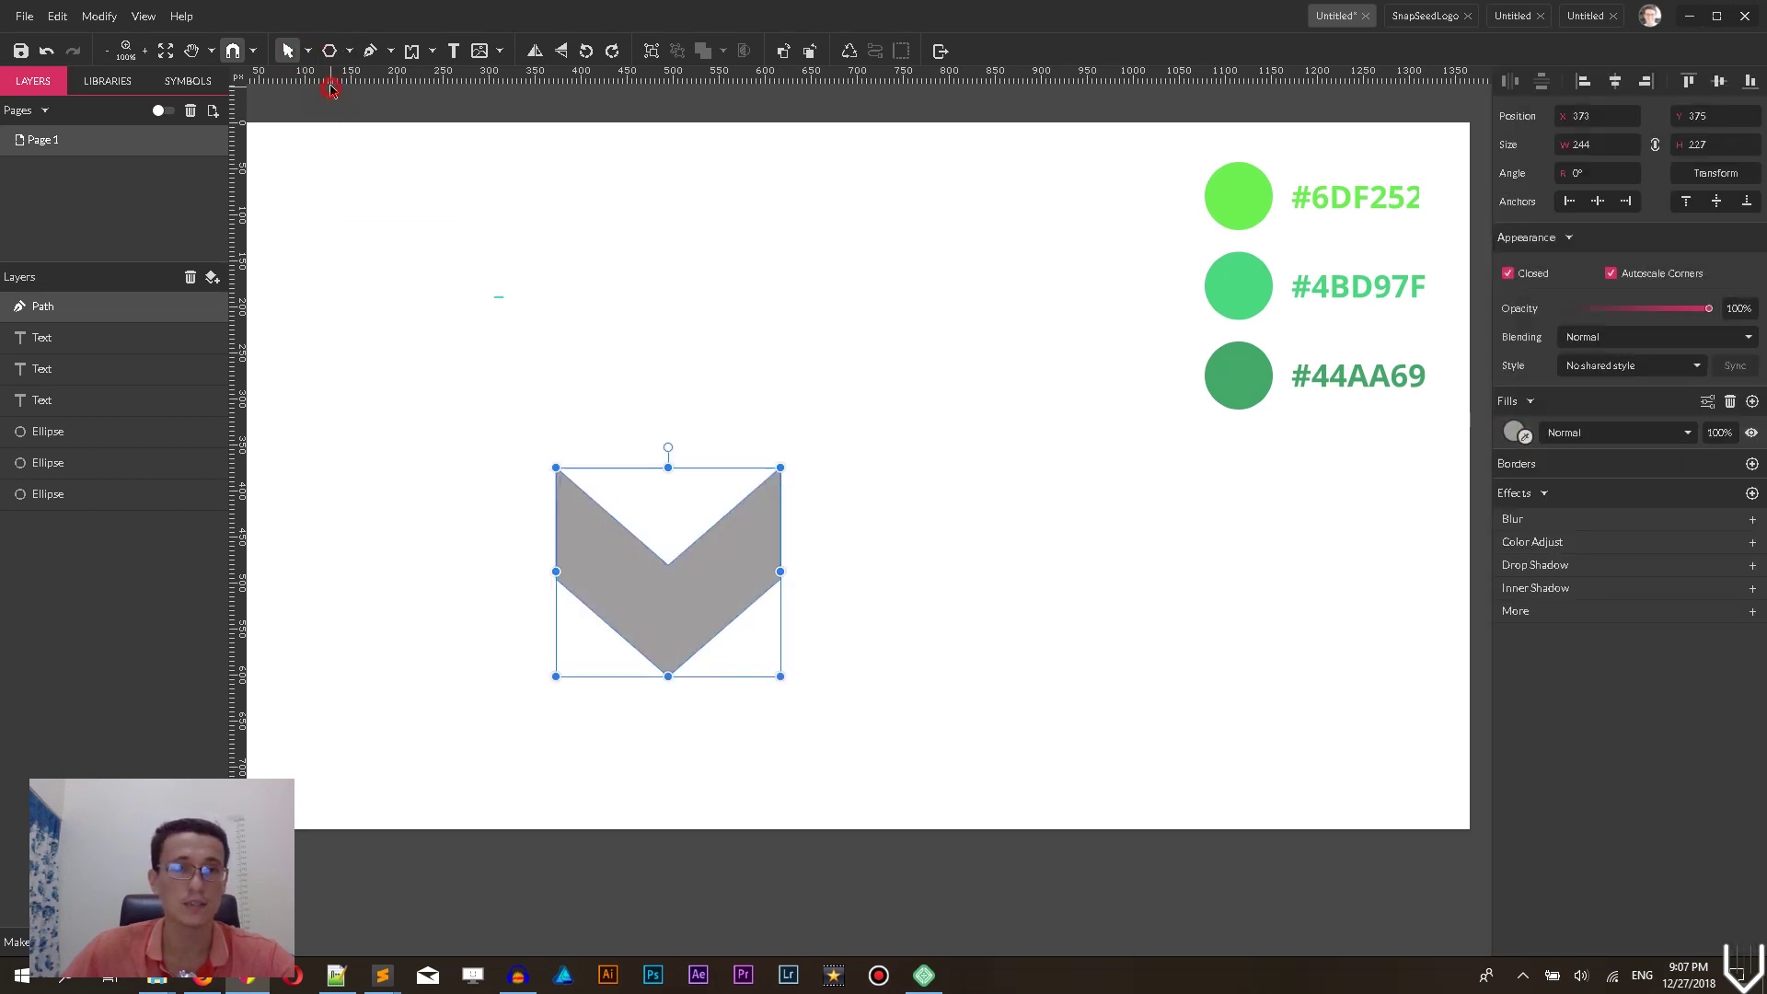
- Duplicate the chevron upward twice with even spacing, then select all three copies
left_click(513, 355)
left_click(755, 573)
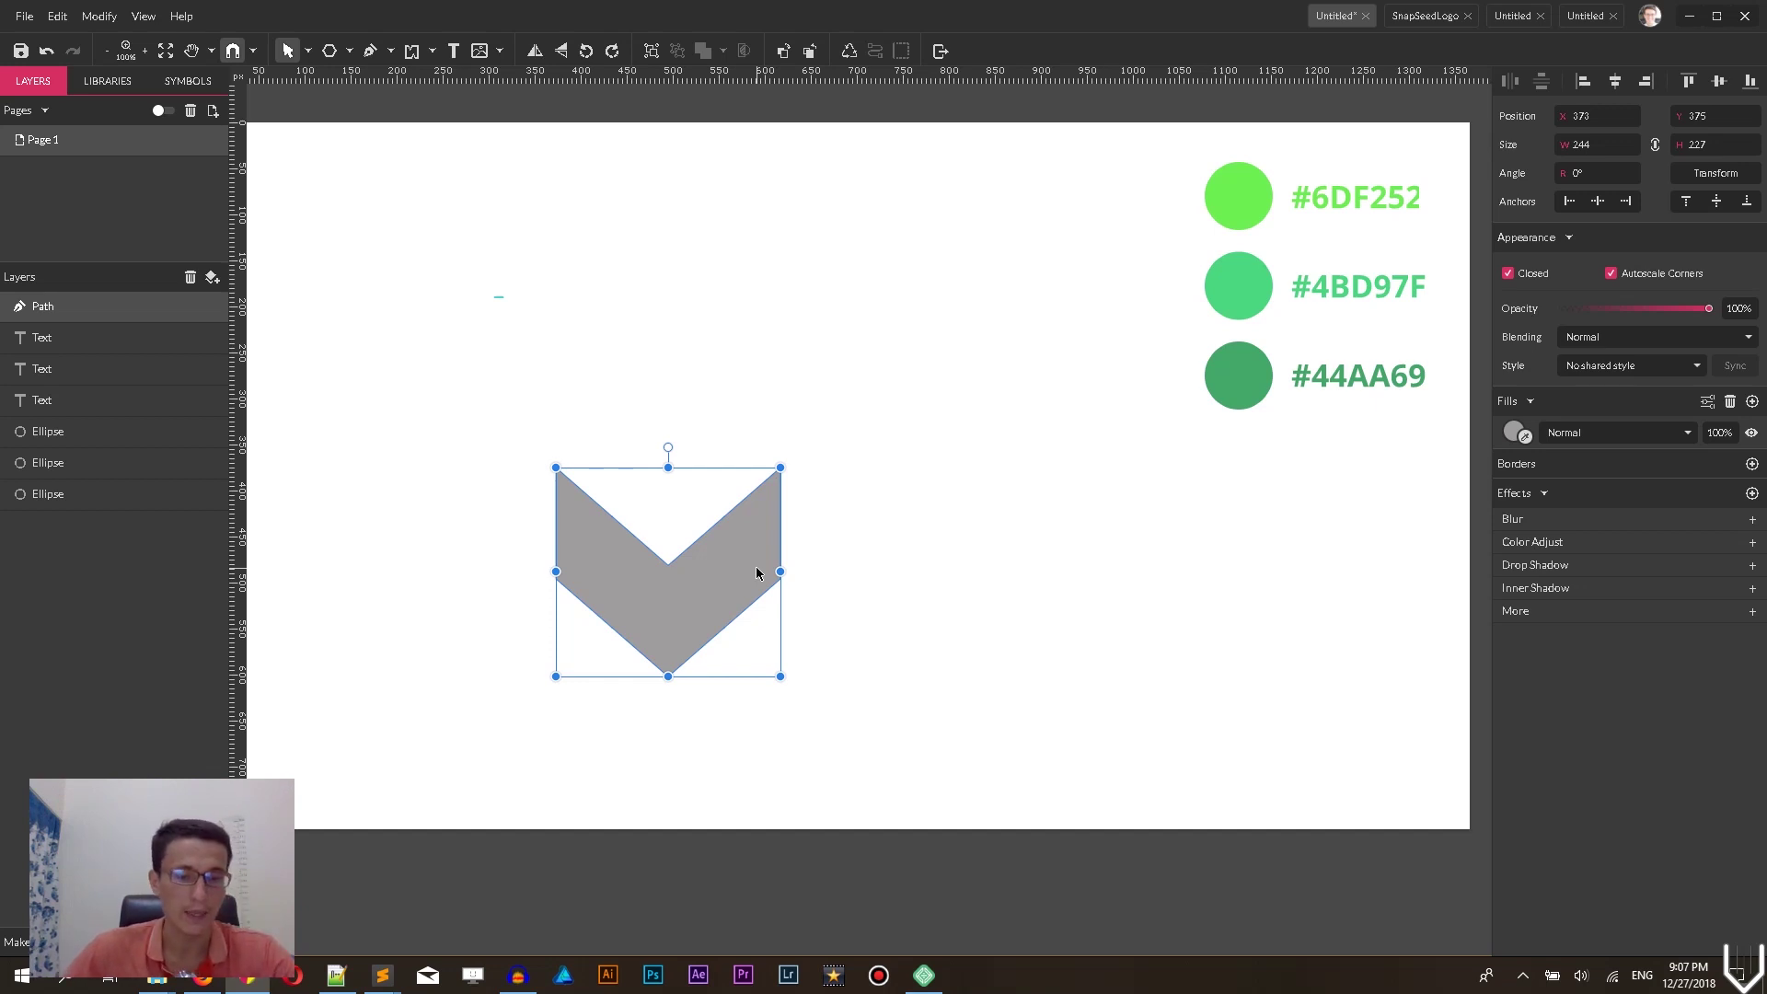
key("alt")
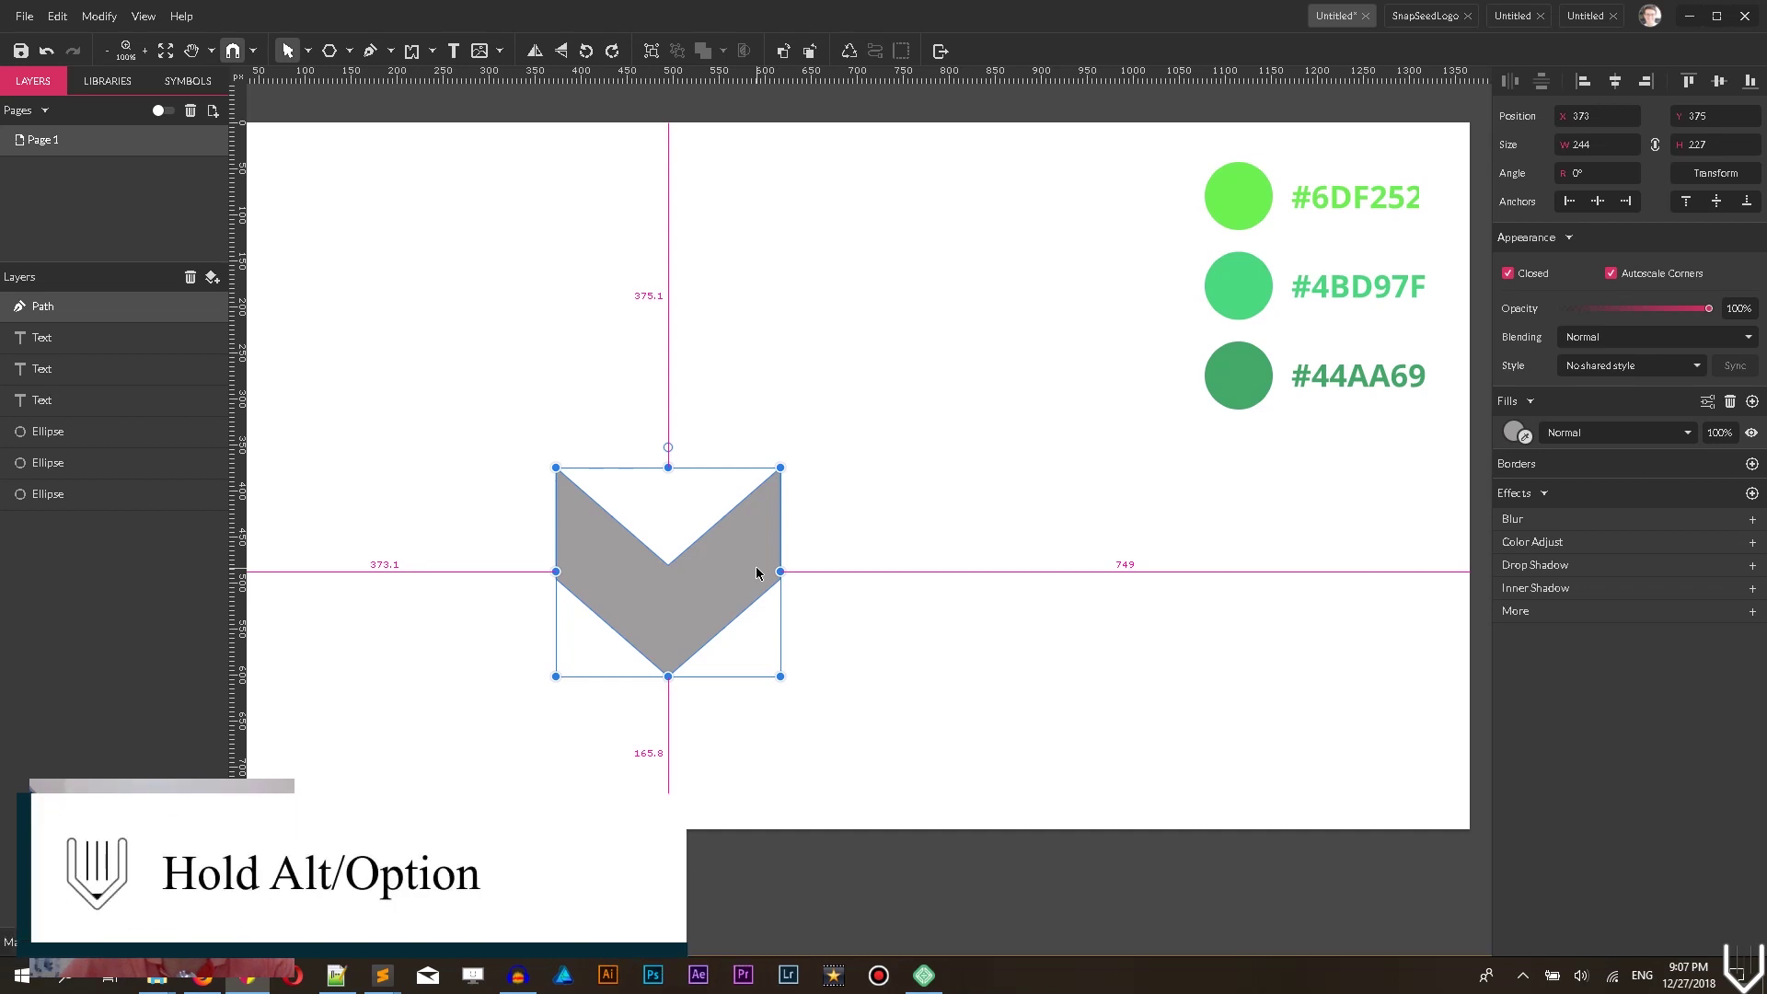
left_click_drag(750, 574, 722, 453)
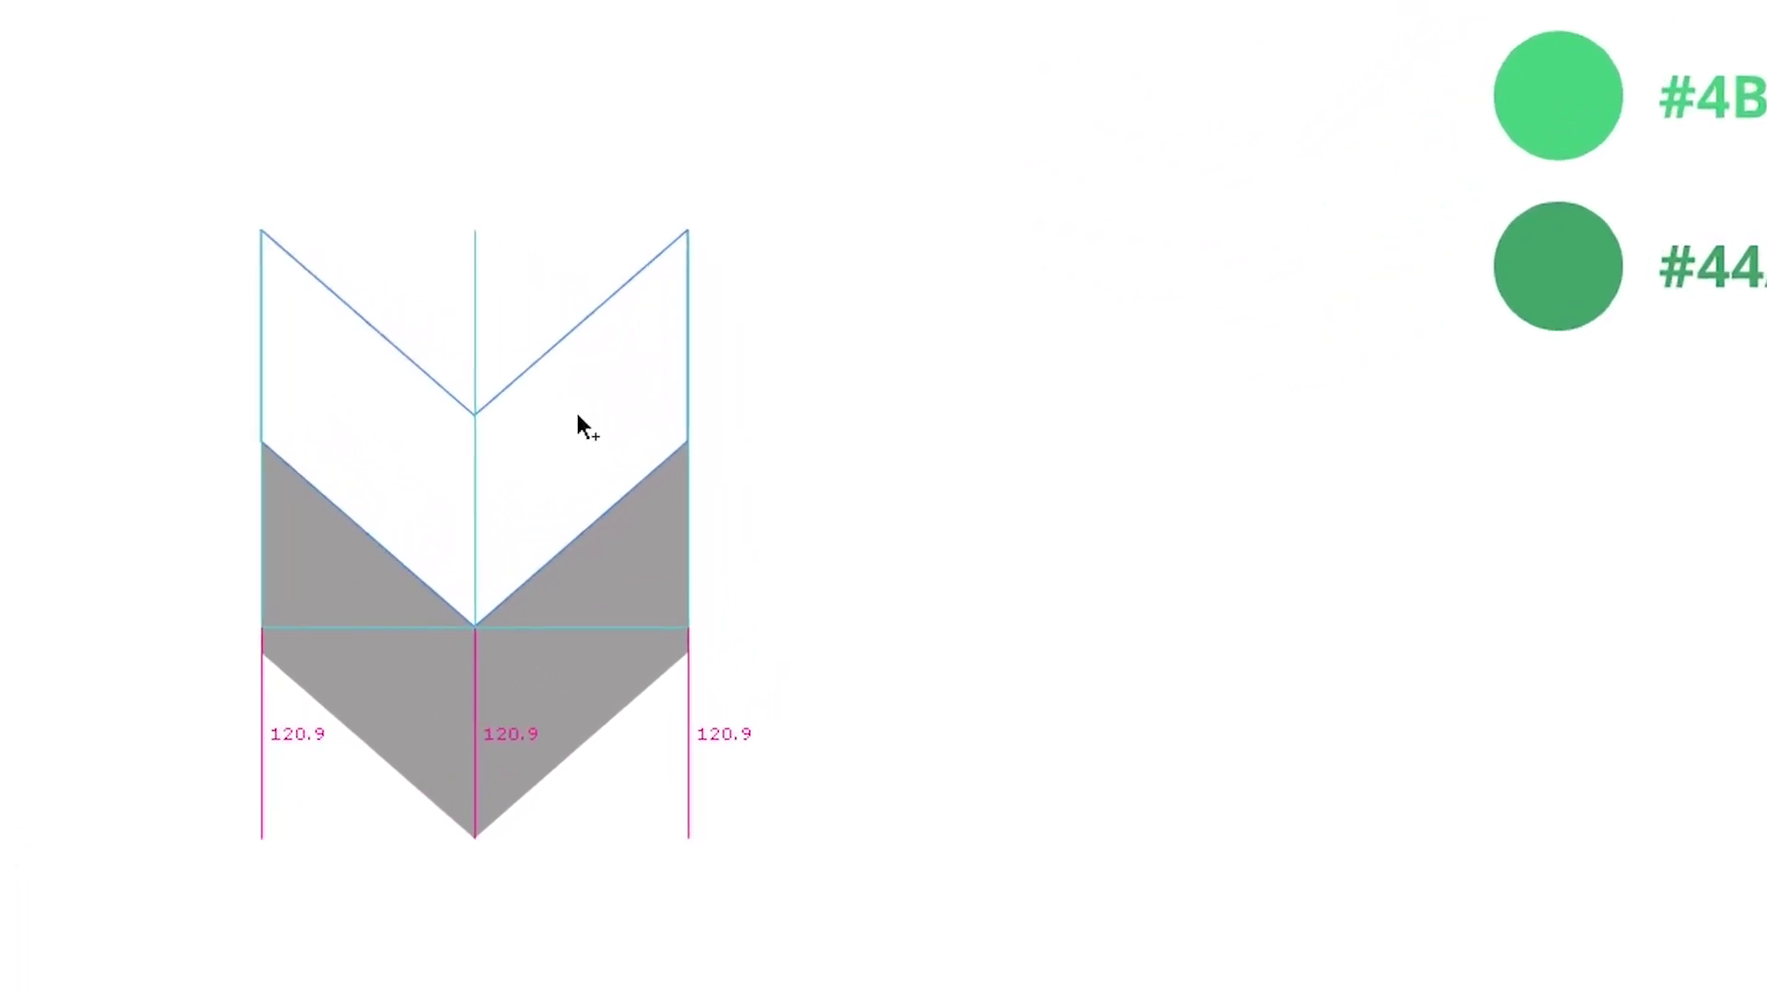
left_click_drag(578, 419, 578, 418)
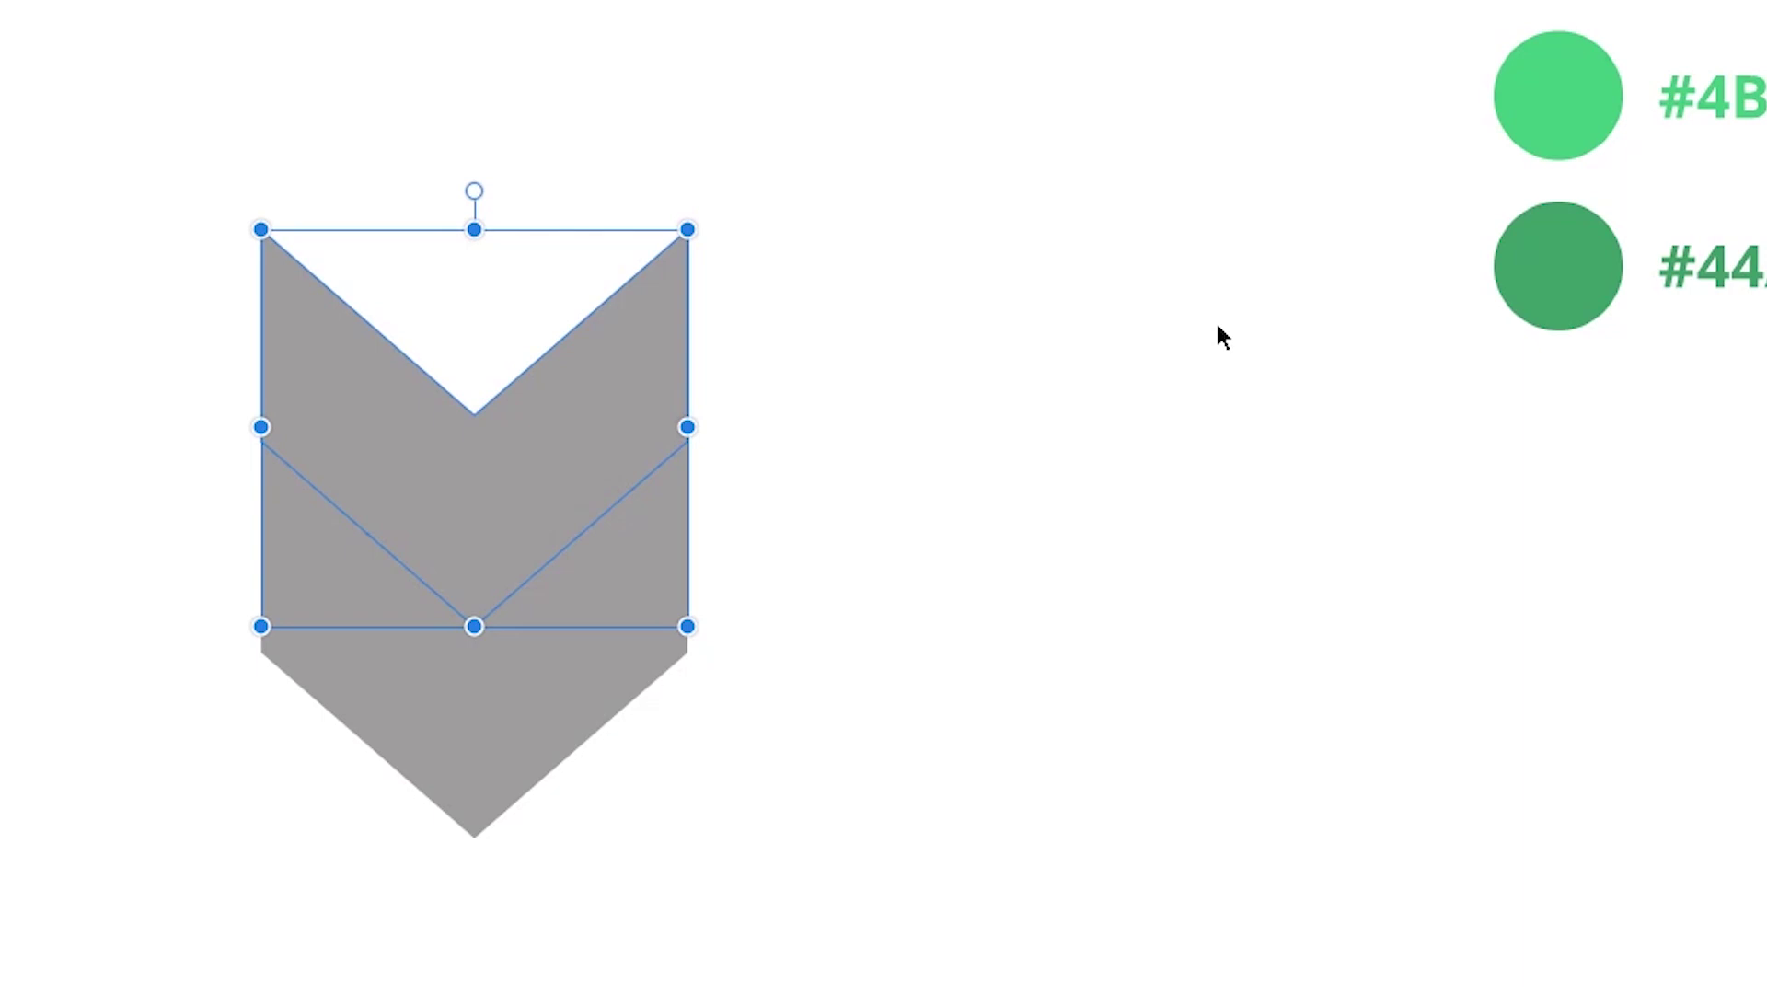
key("ctrl+d")
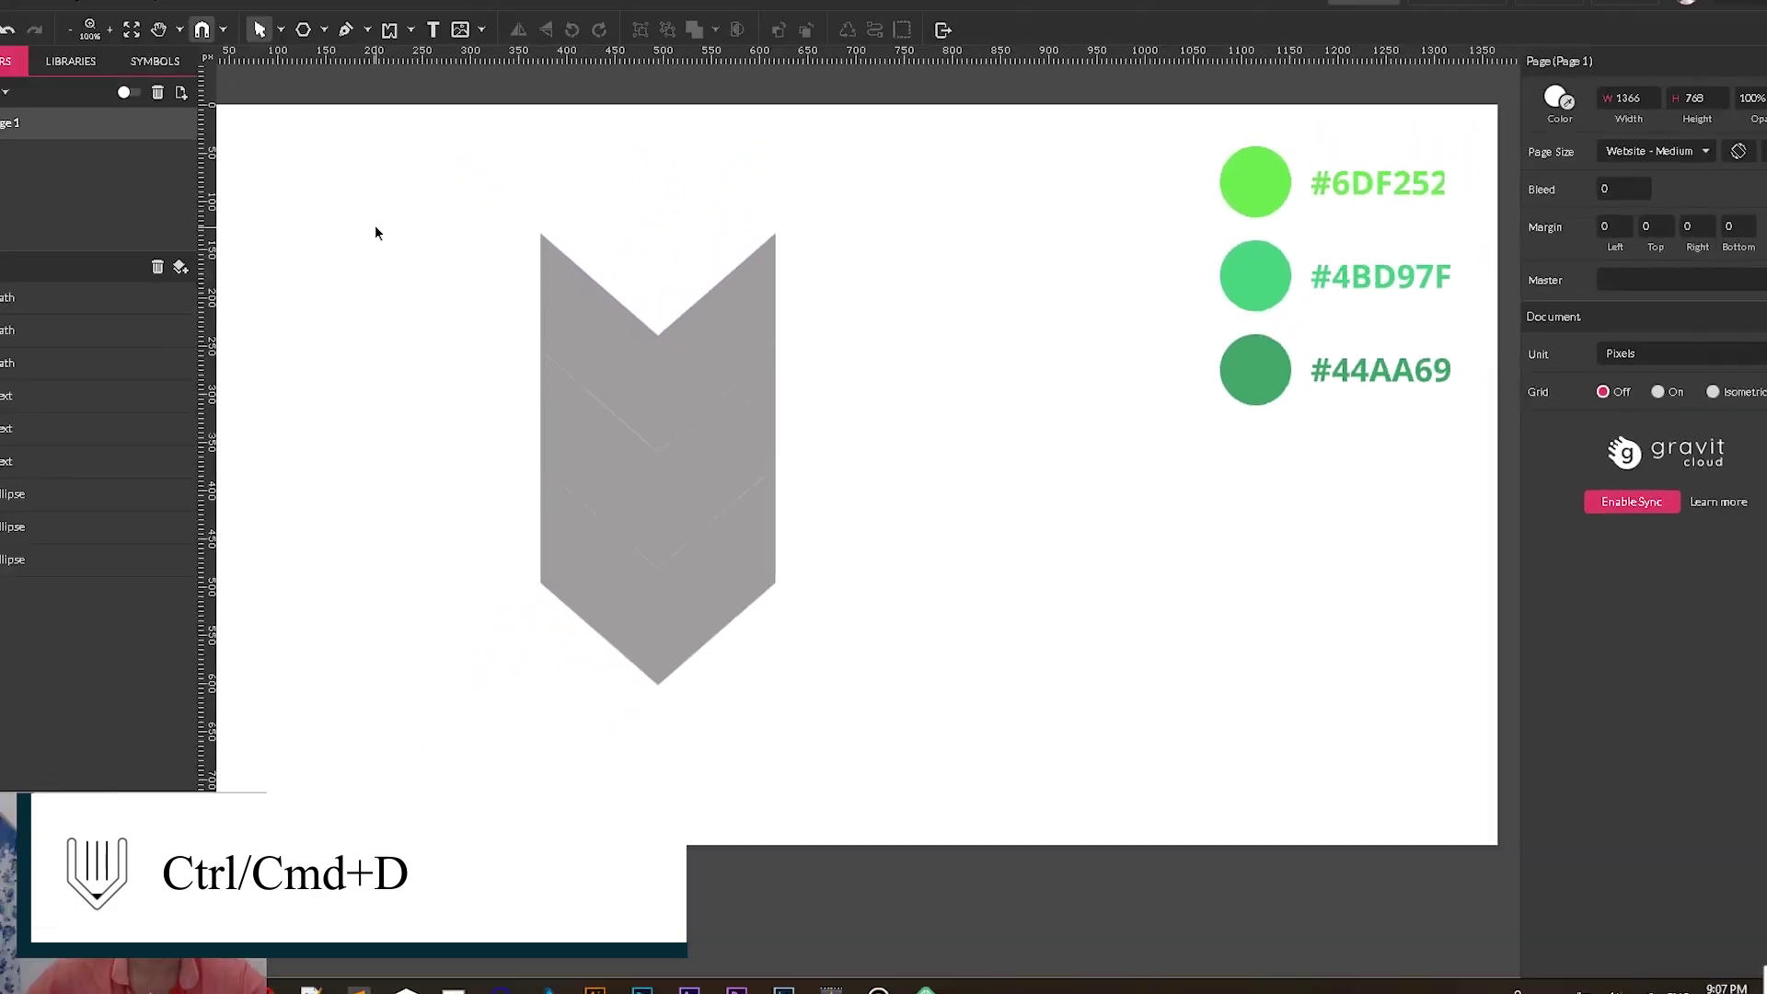
left_click_drag(44, 1, 1109, 984)
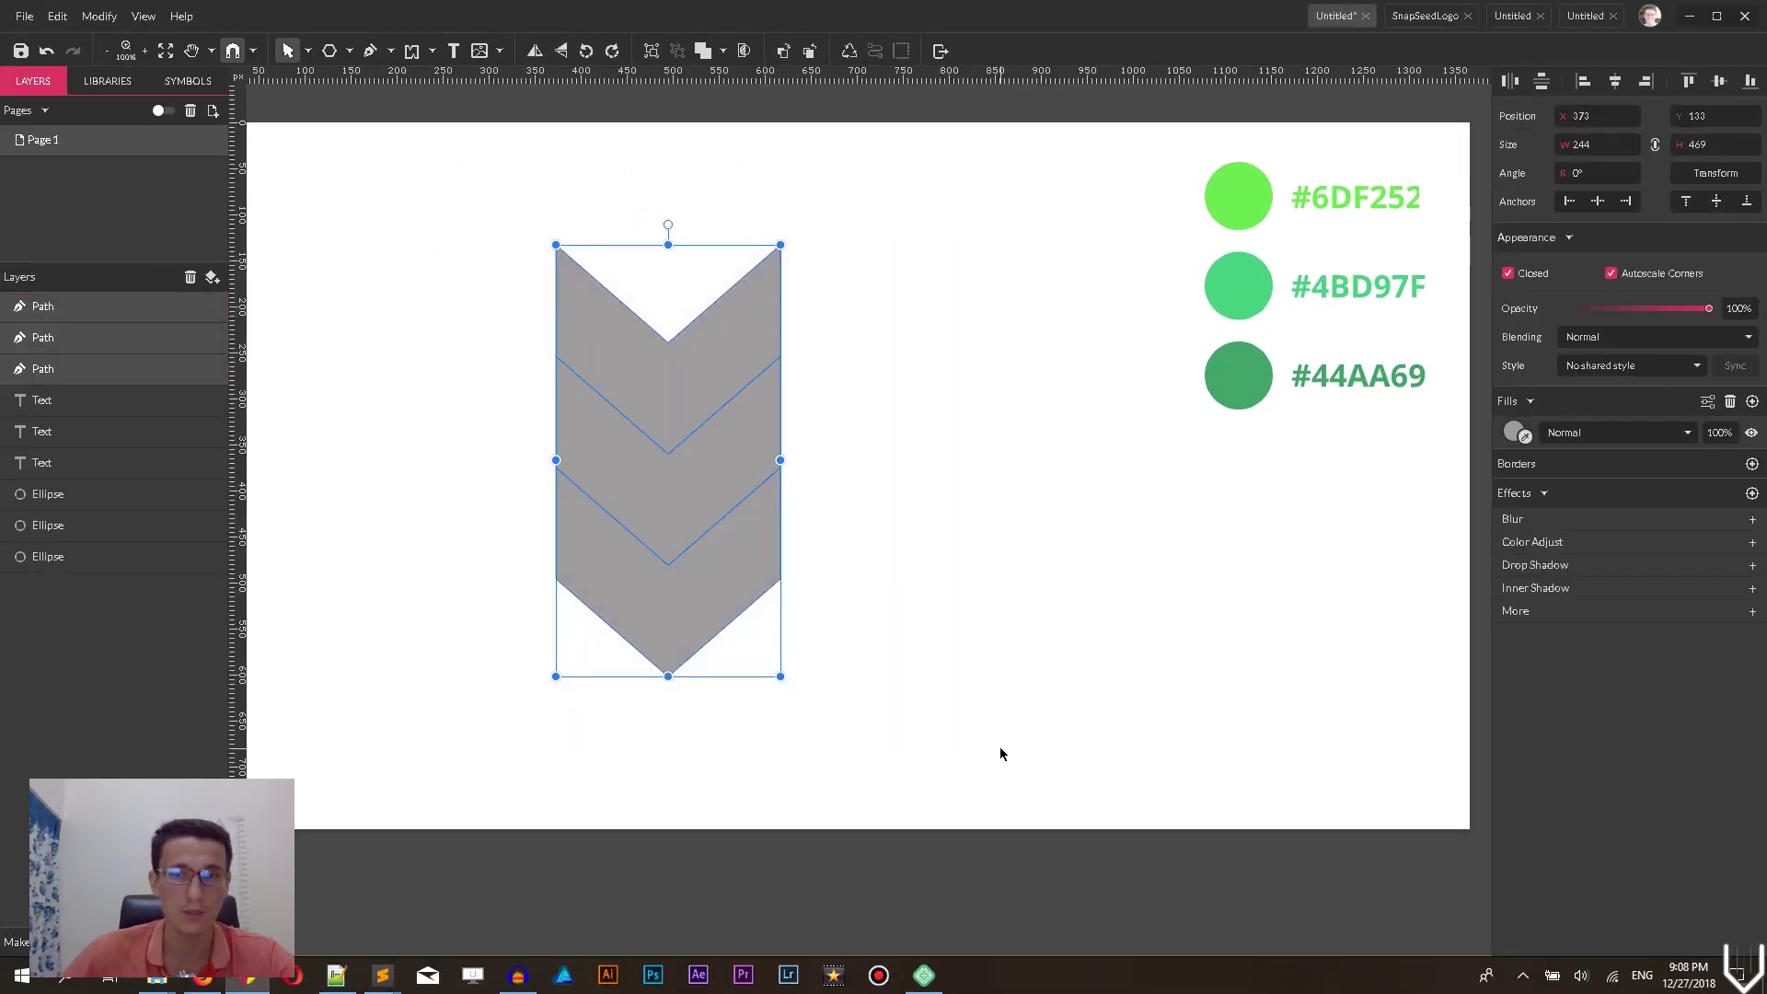
- Fill the bottom chevron with #44AA69 sampled from the palette
left_click(986, 633)
left_click(776, 565)
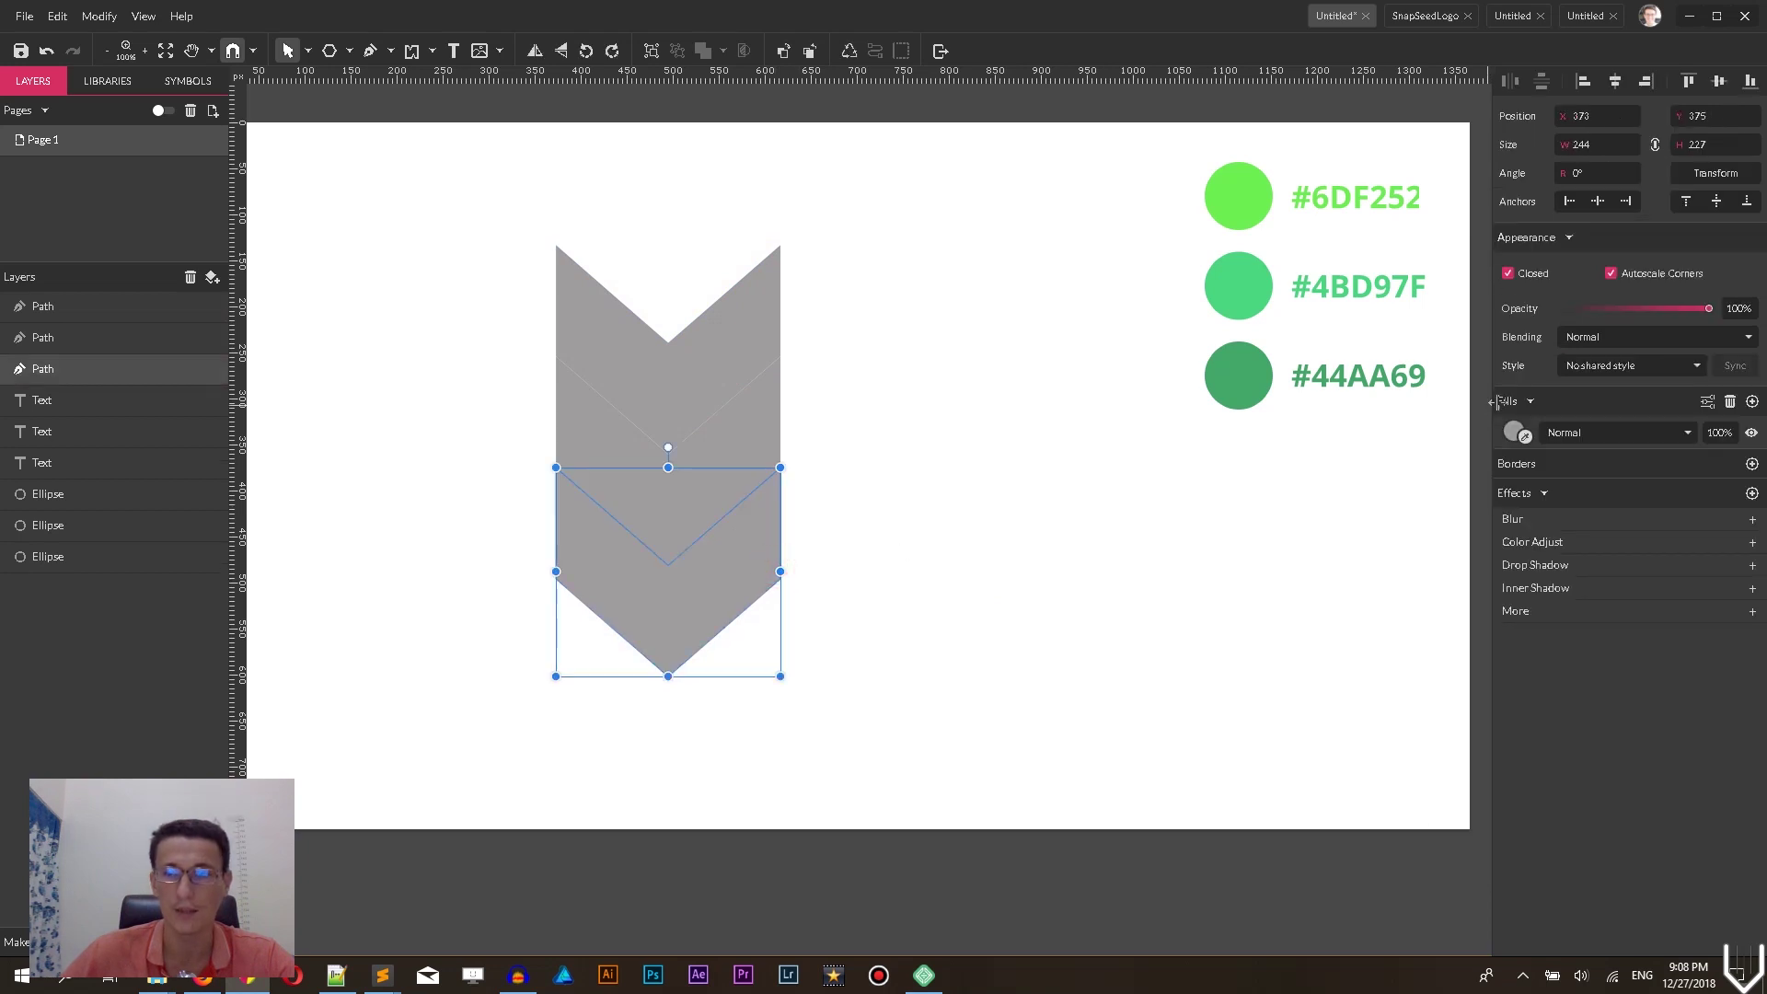
left_click(1524, 436)
left_click(1225, 374)
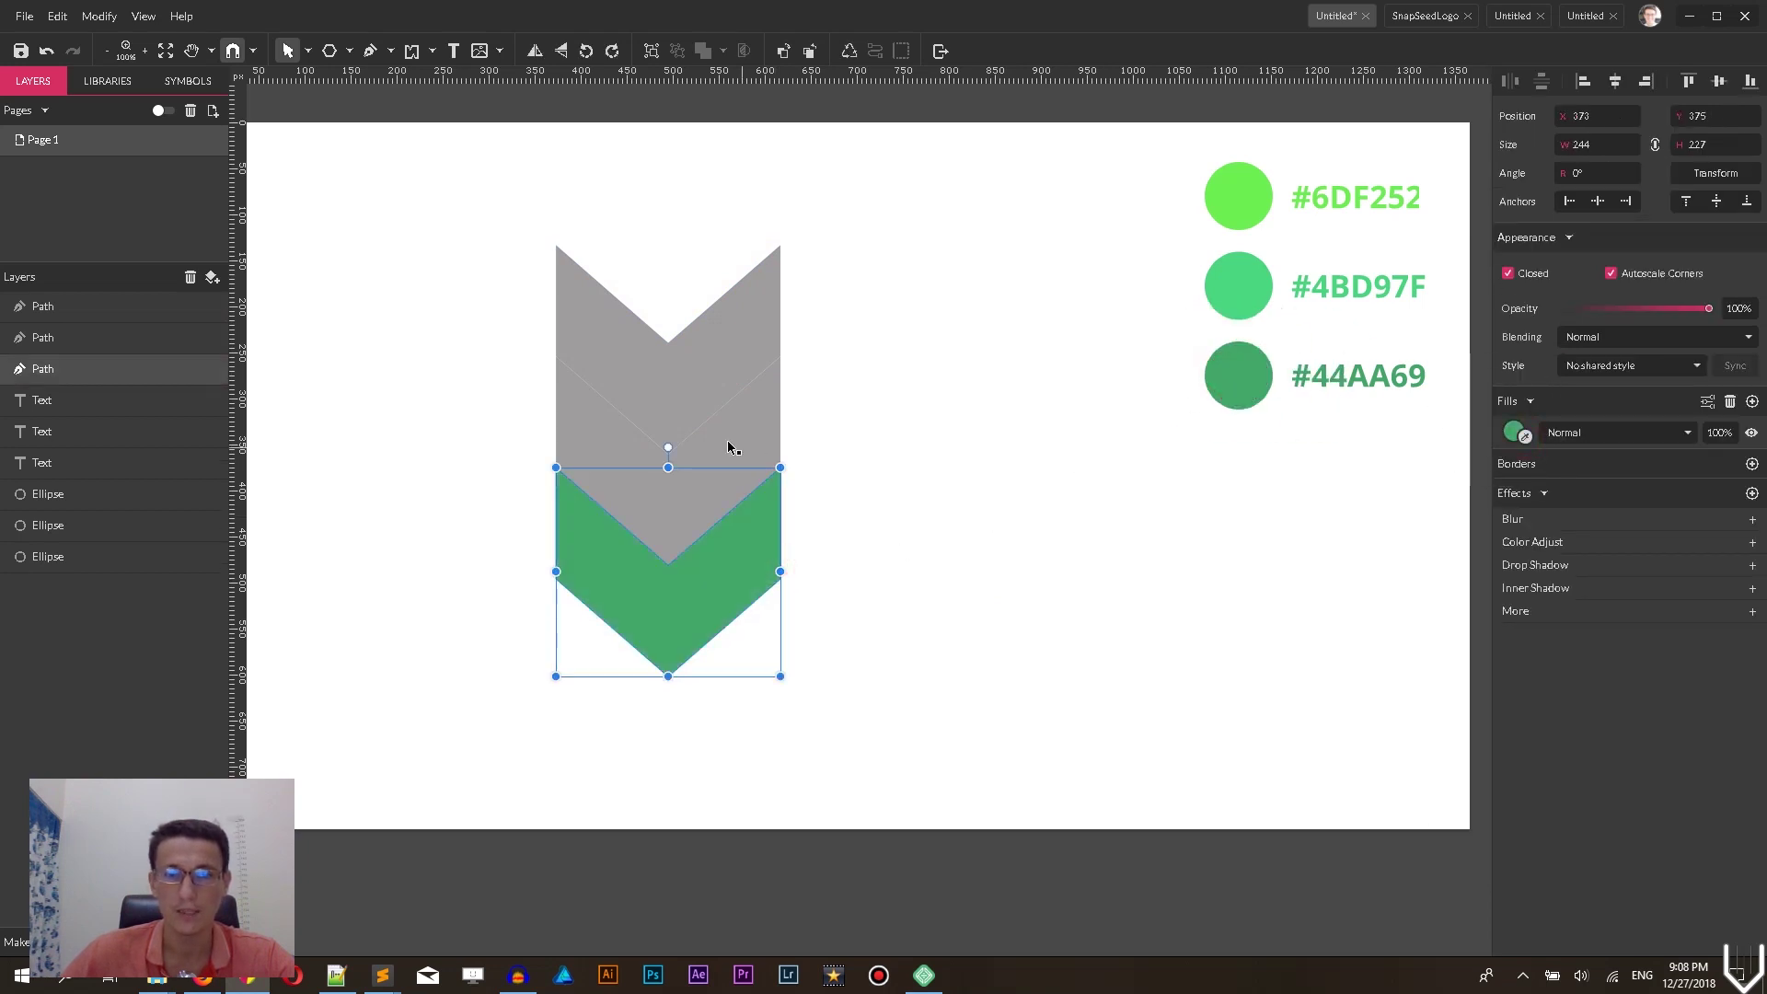
- Nudge the middle chevron down a couple of pixels to even the gaps
left_click(727, 447)
left_click(1023, 470)
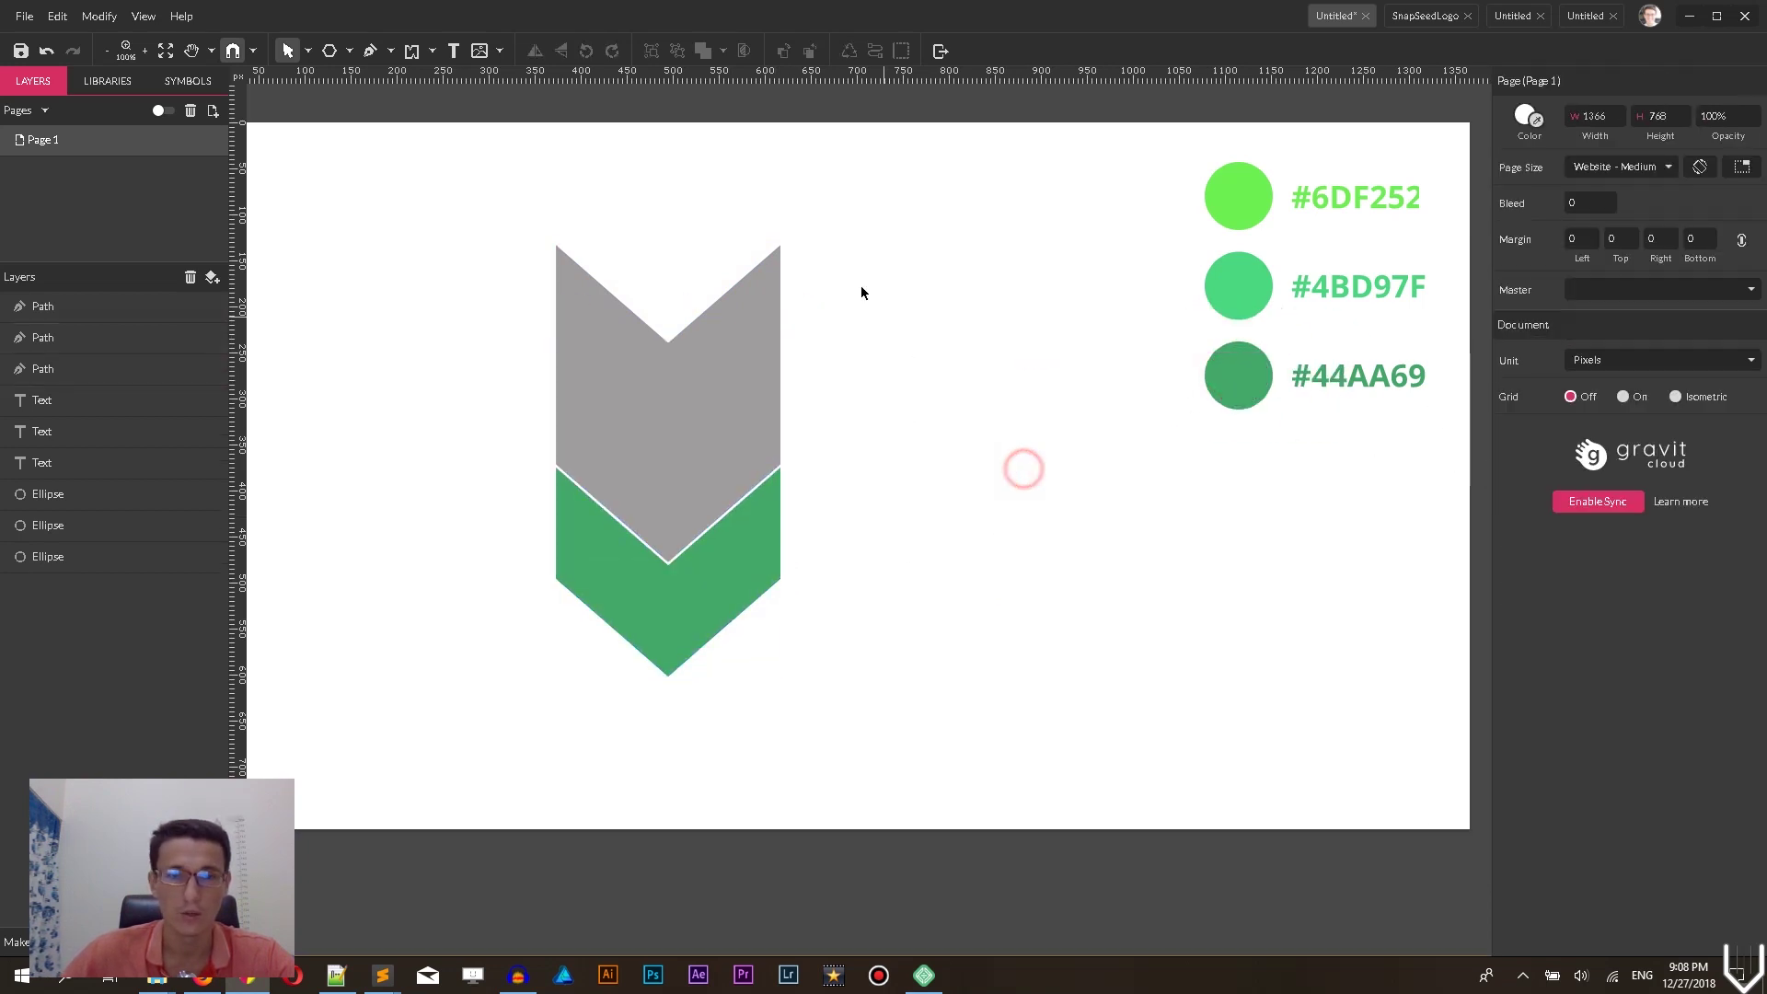
left_click_drag(789, 183, 655, 428)
left_click(899, 379)
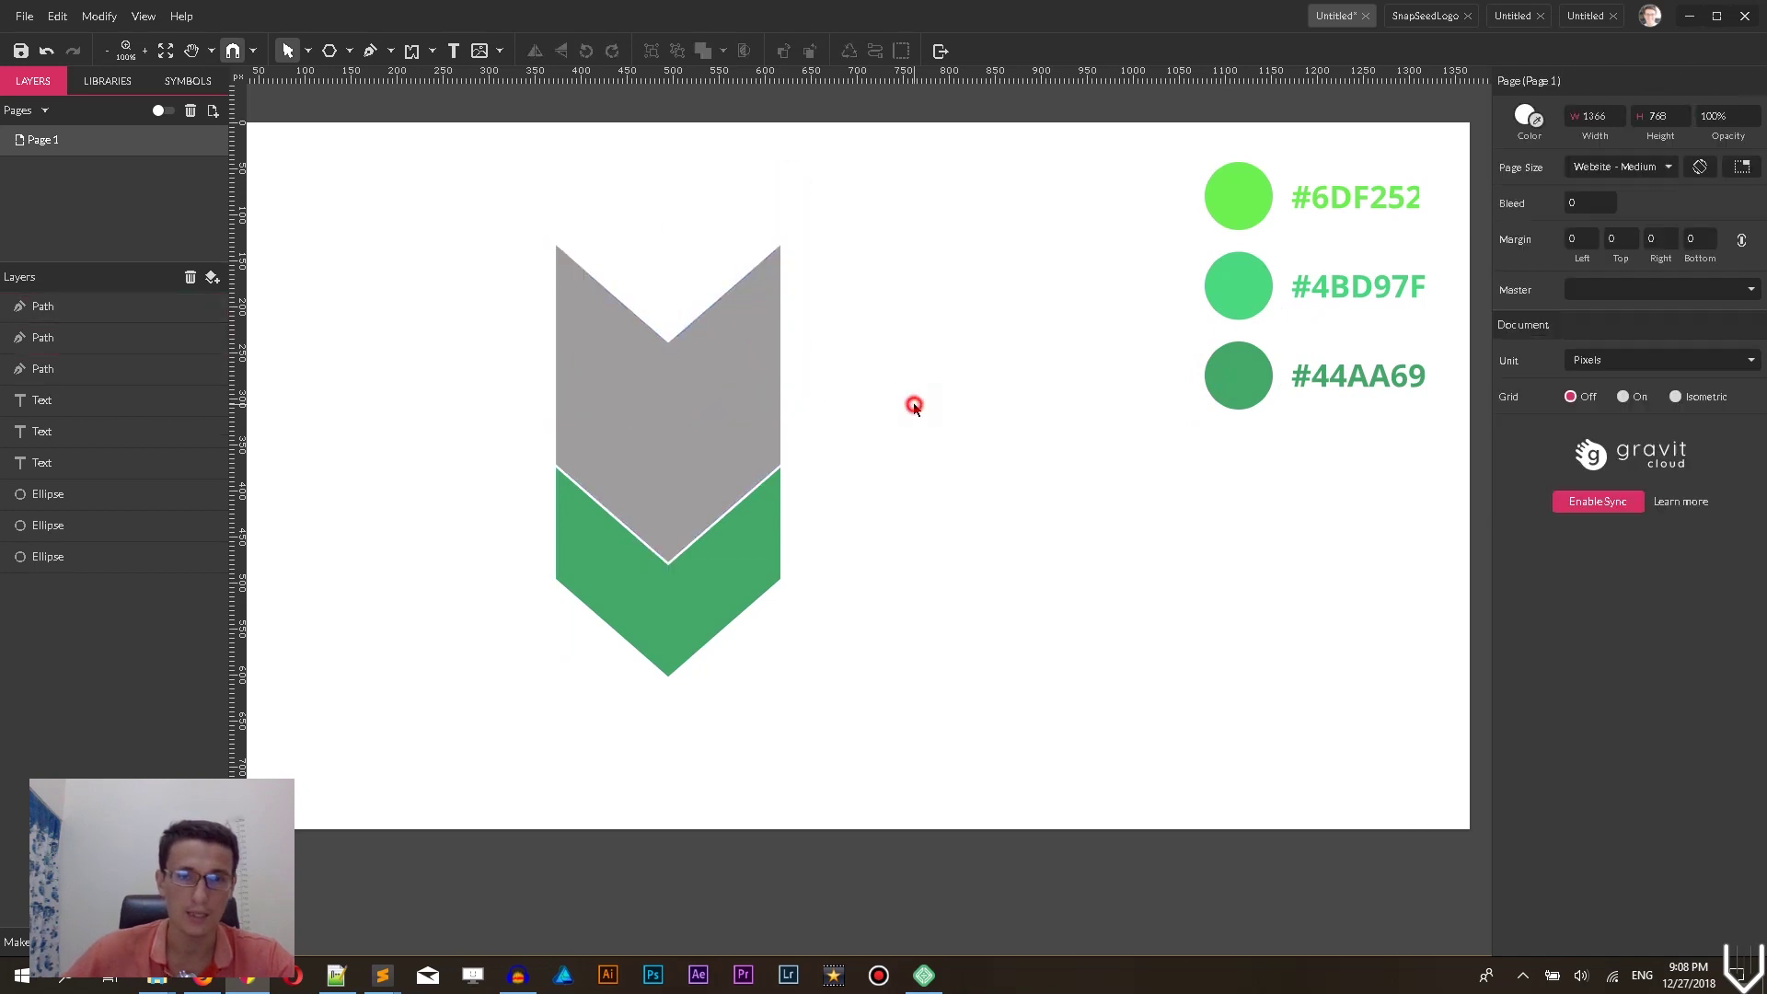
left_click(726, 466)
key("Down")
key("Down")
key("Down")
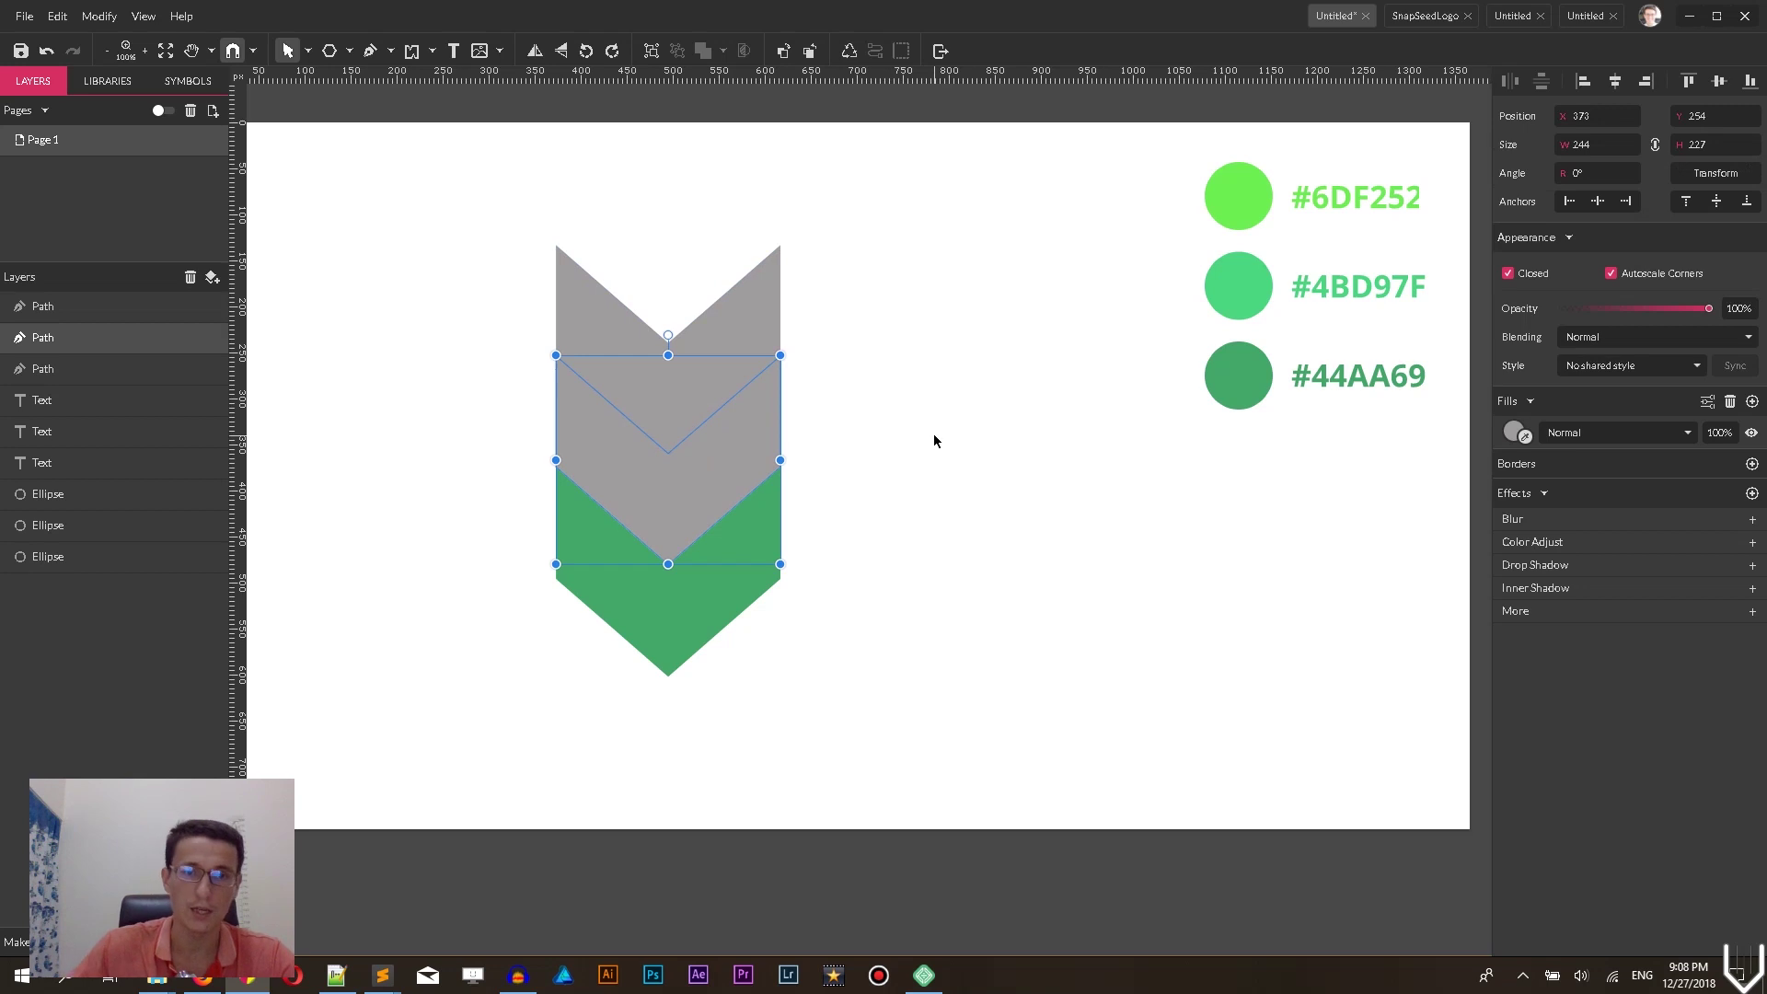
left_click(829, 402)
left_click(733, 453)
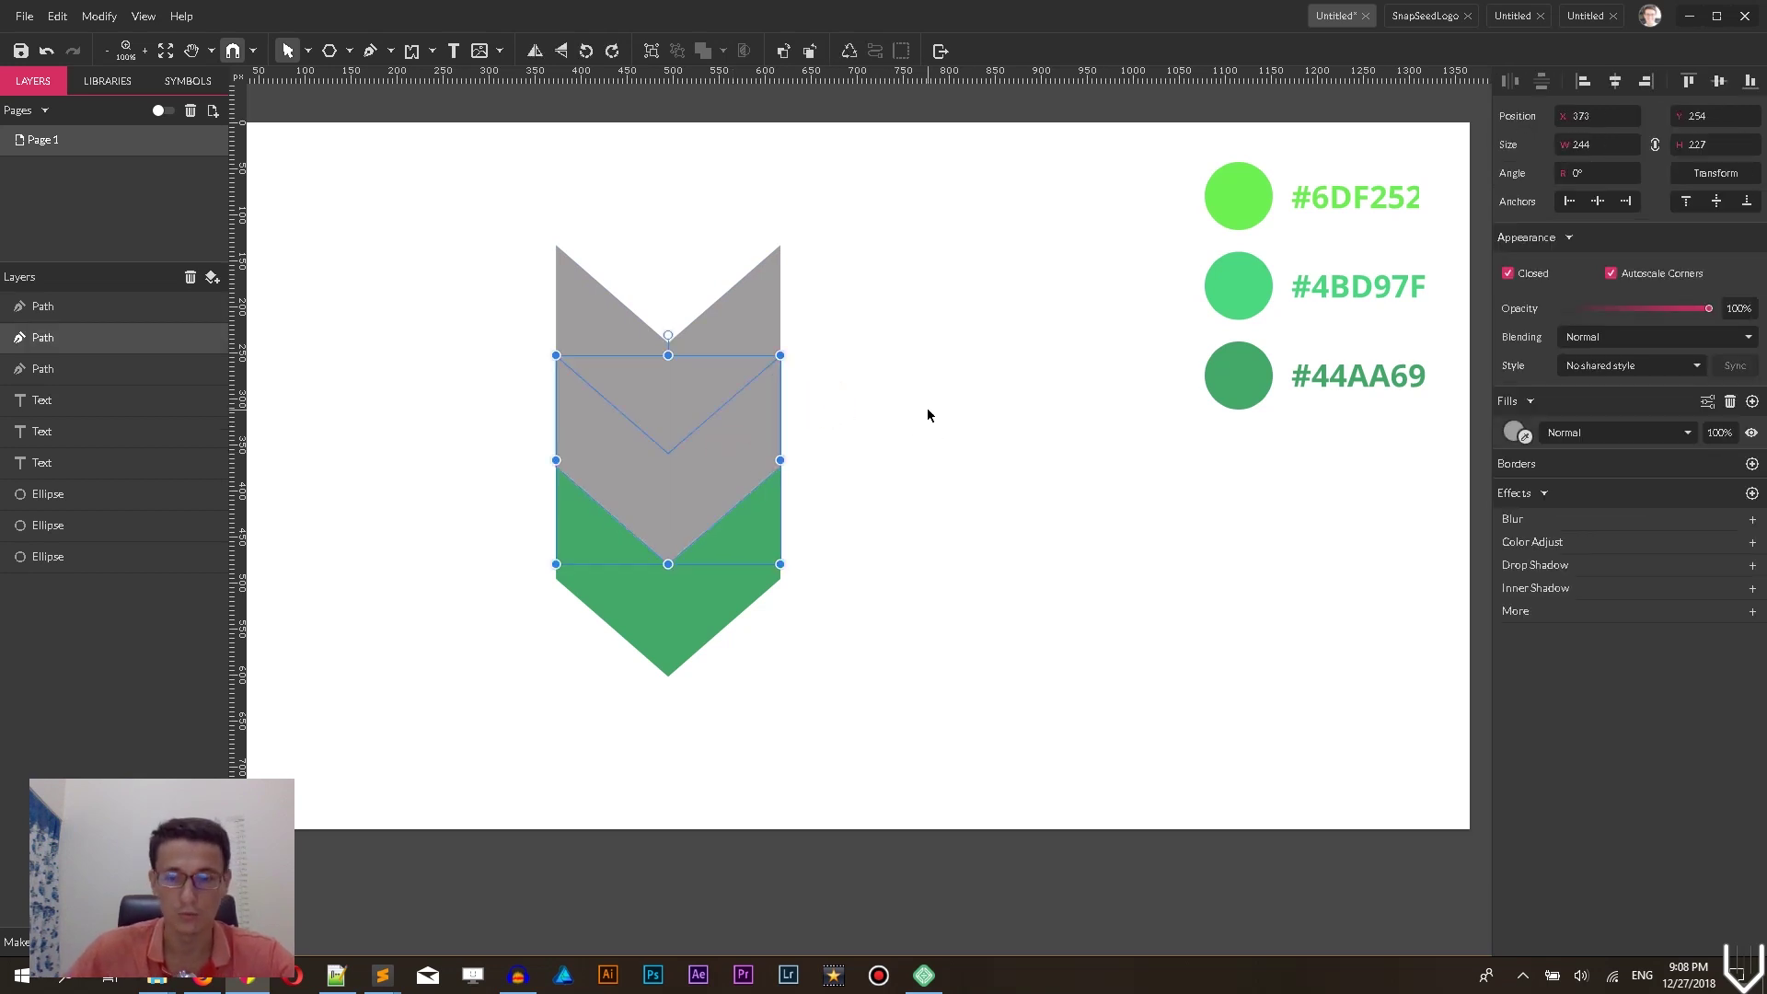
key("Down")
left_click(911, 396)
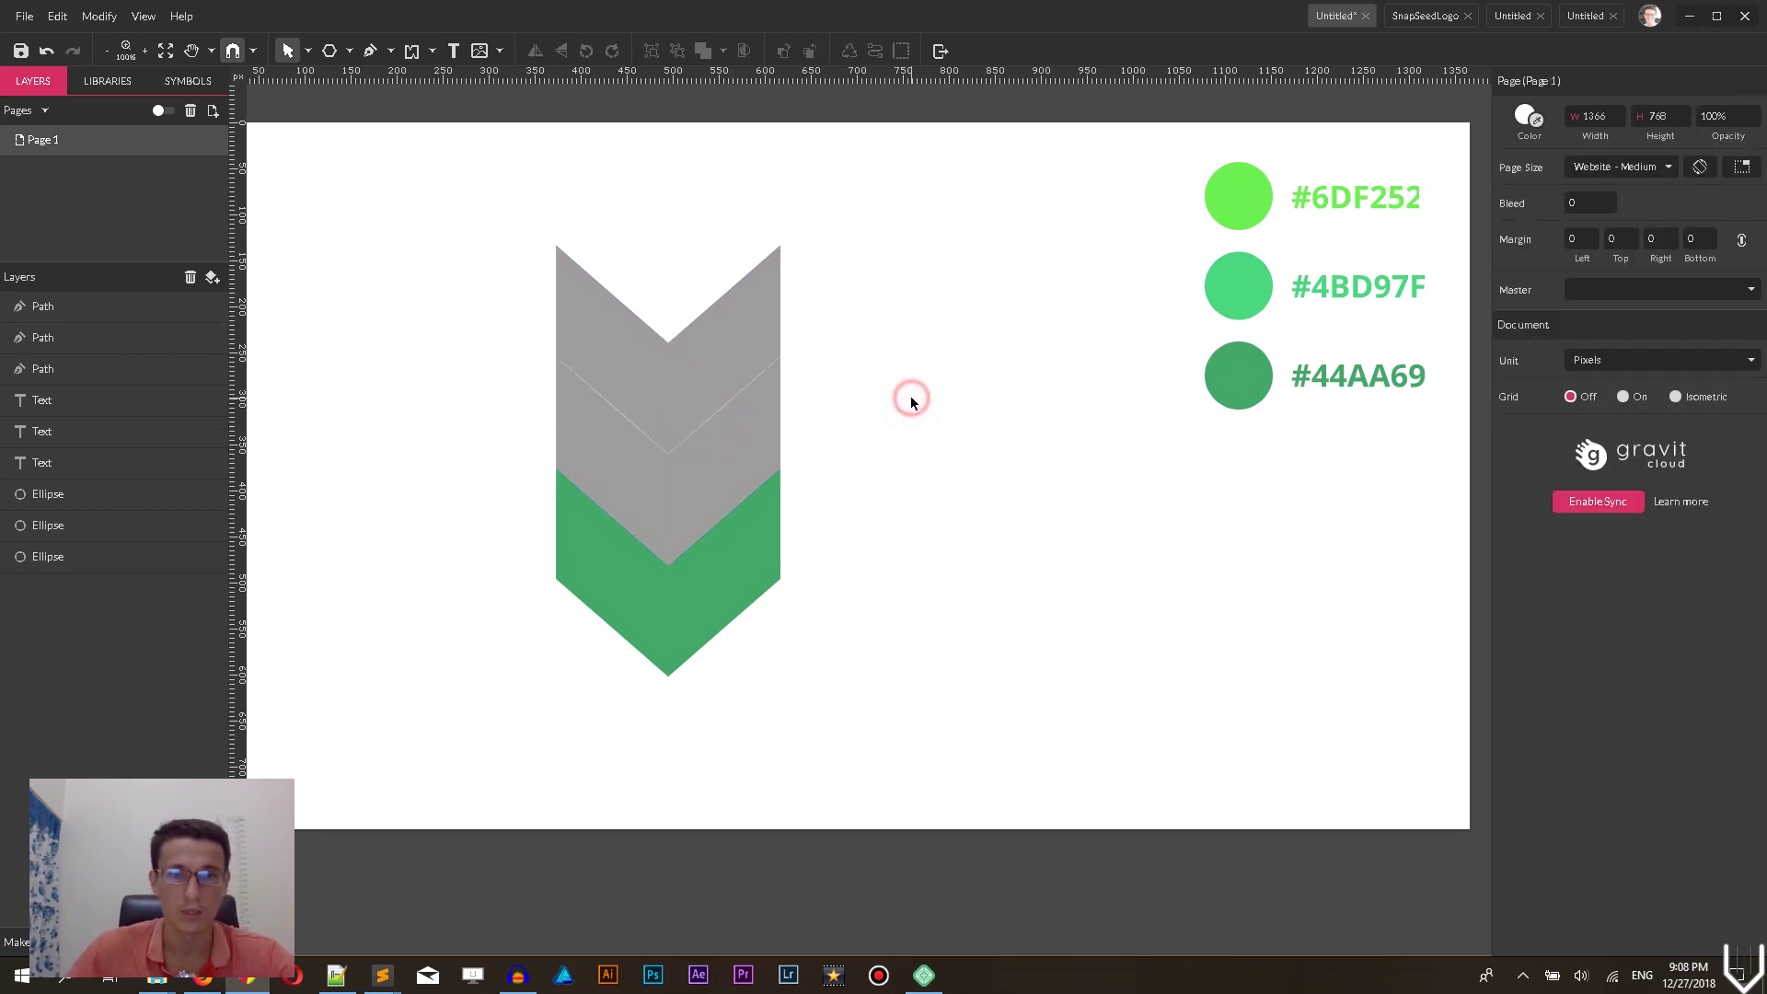
- Fill the middle chevron with #4BD97F sampled from the palette
left_click(749, 359)
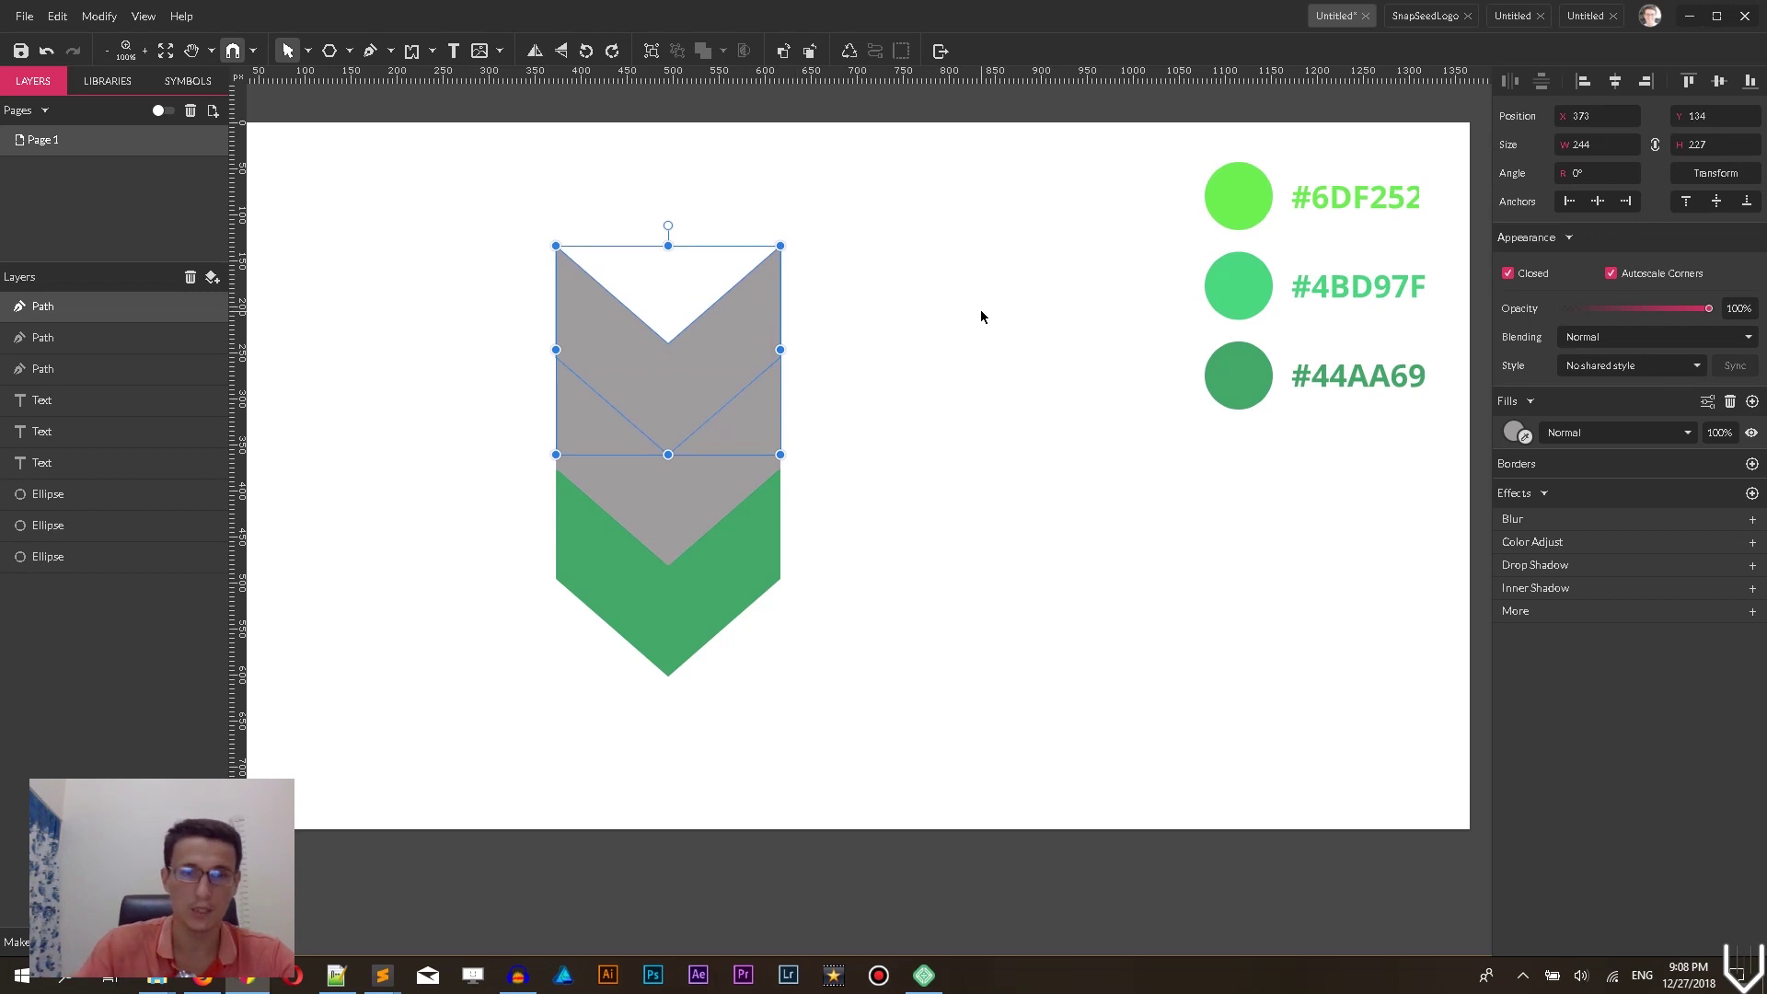
left_click(981, 315)
left_click(750, 441)
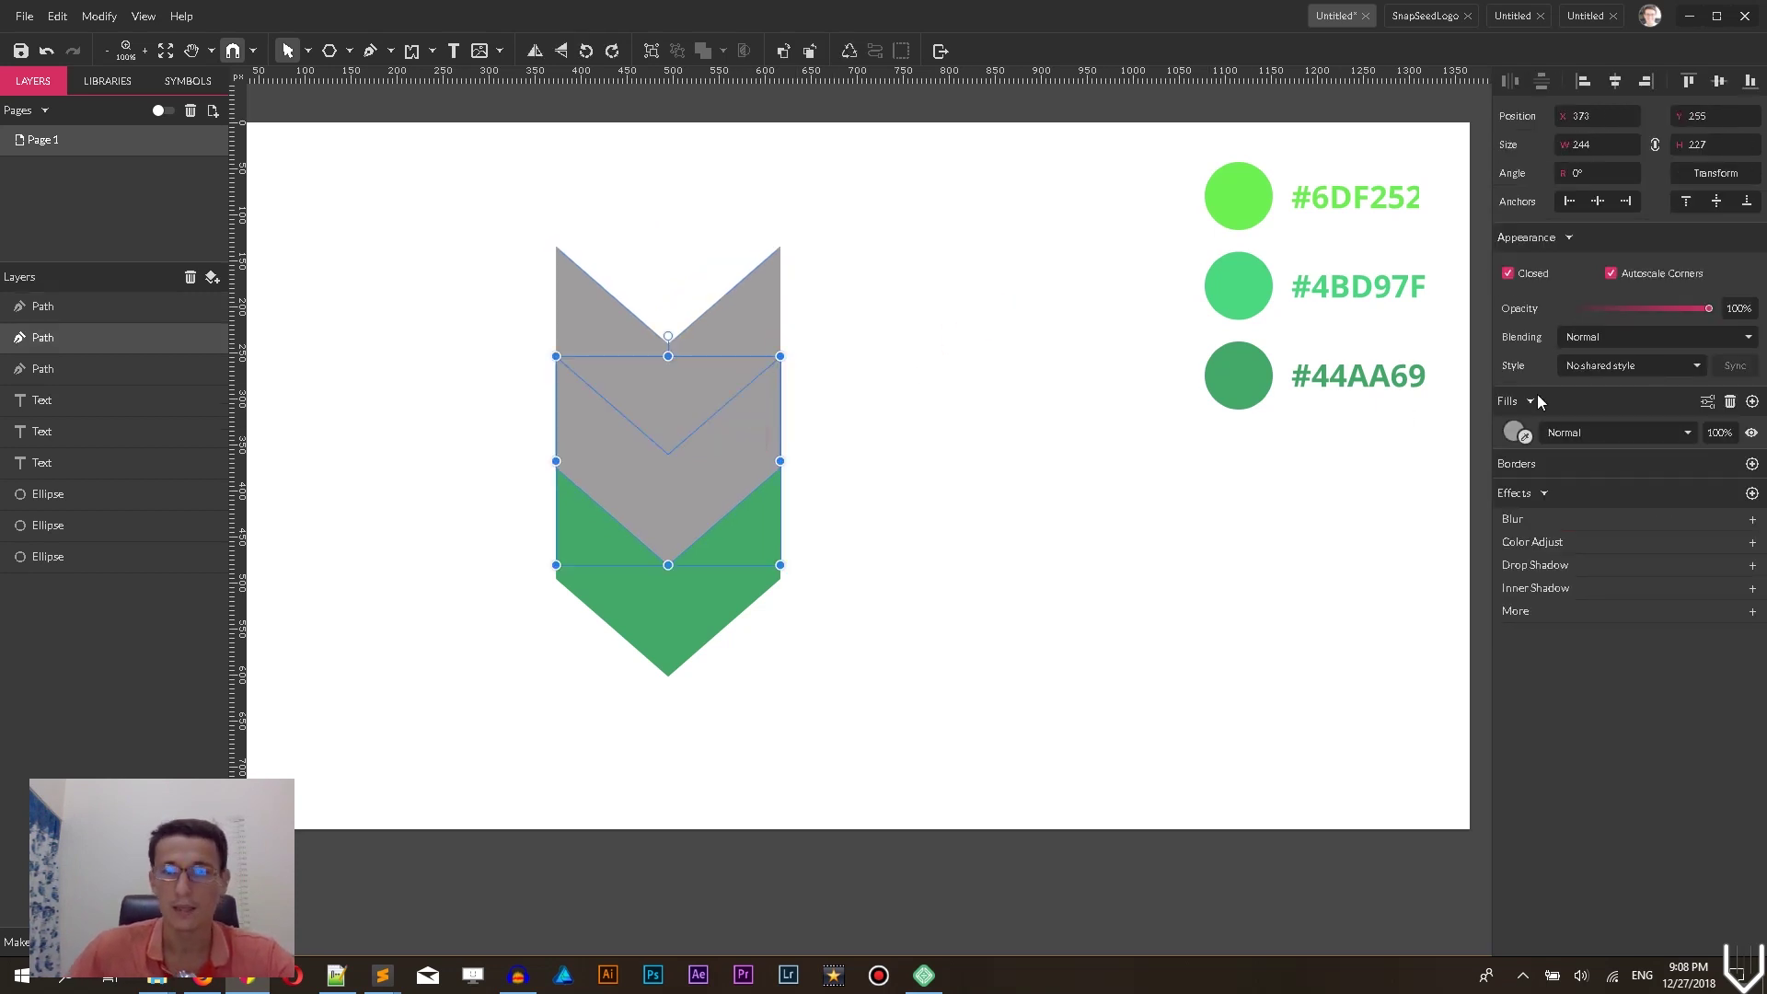
left_click(1525, 435)
left_click(1236, 289)
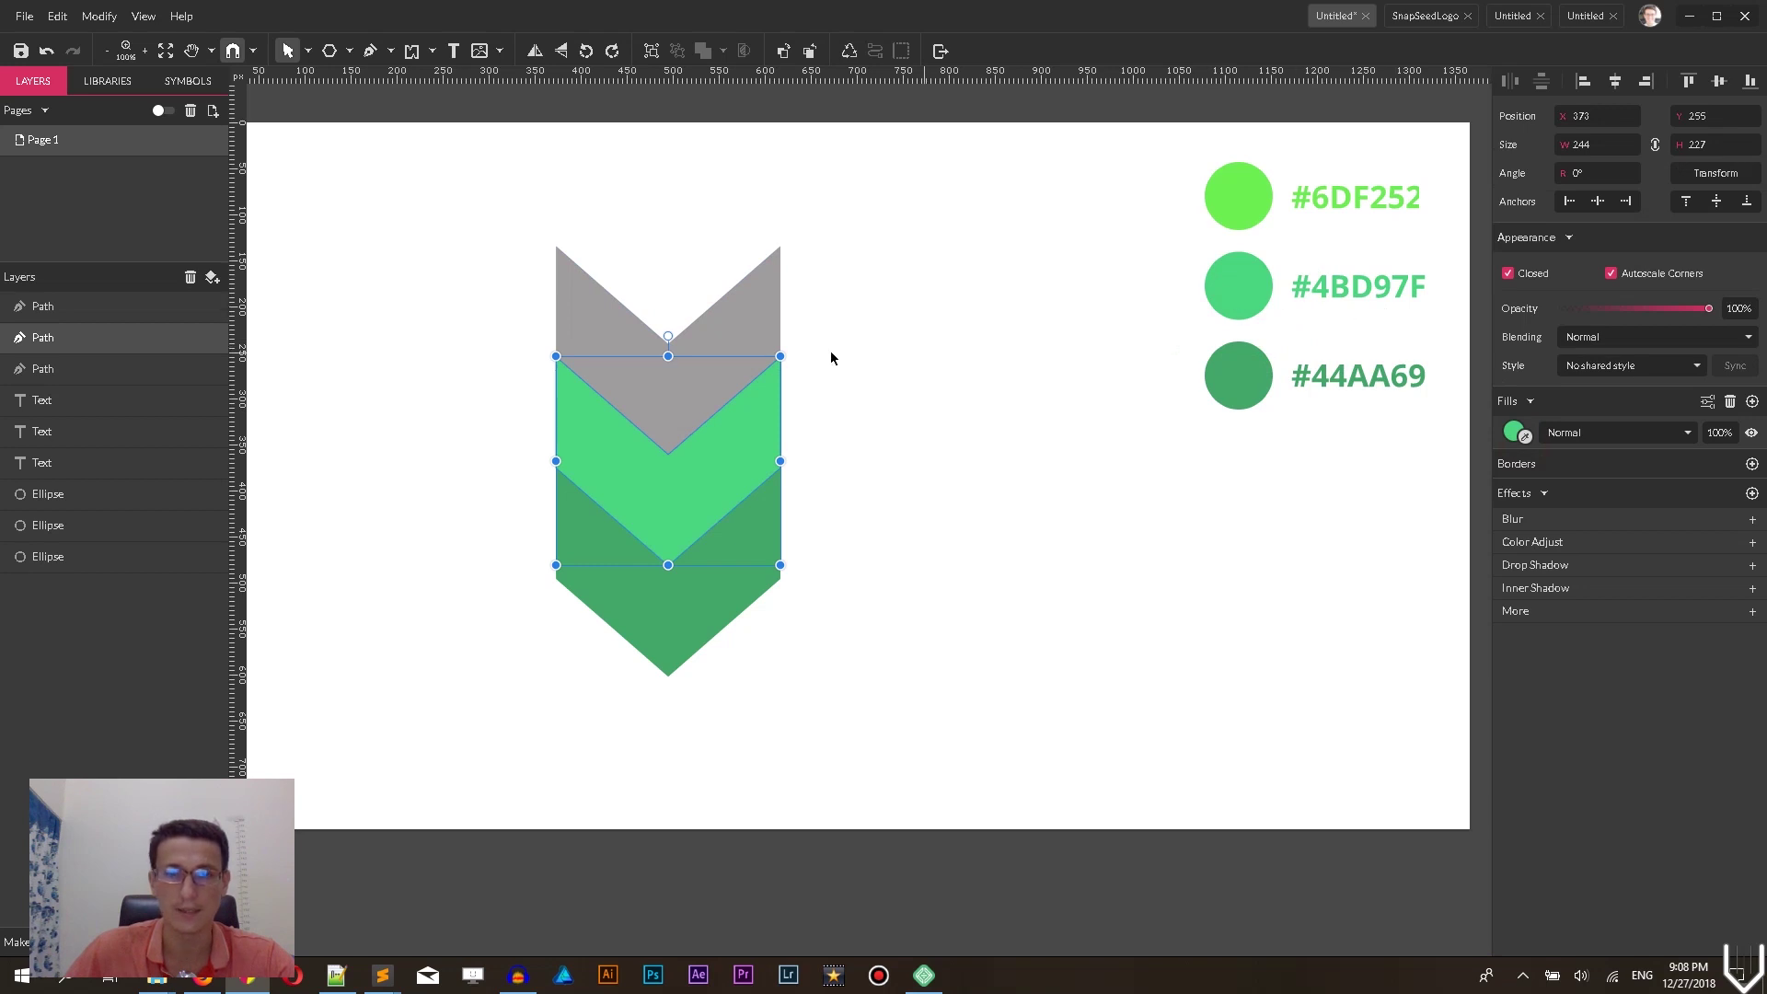
- Fill the top chevron with #6DF252, then select all three chevrons
left_click(748, 311)
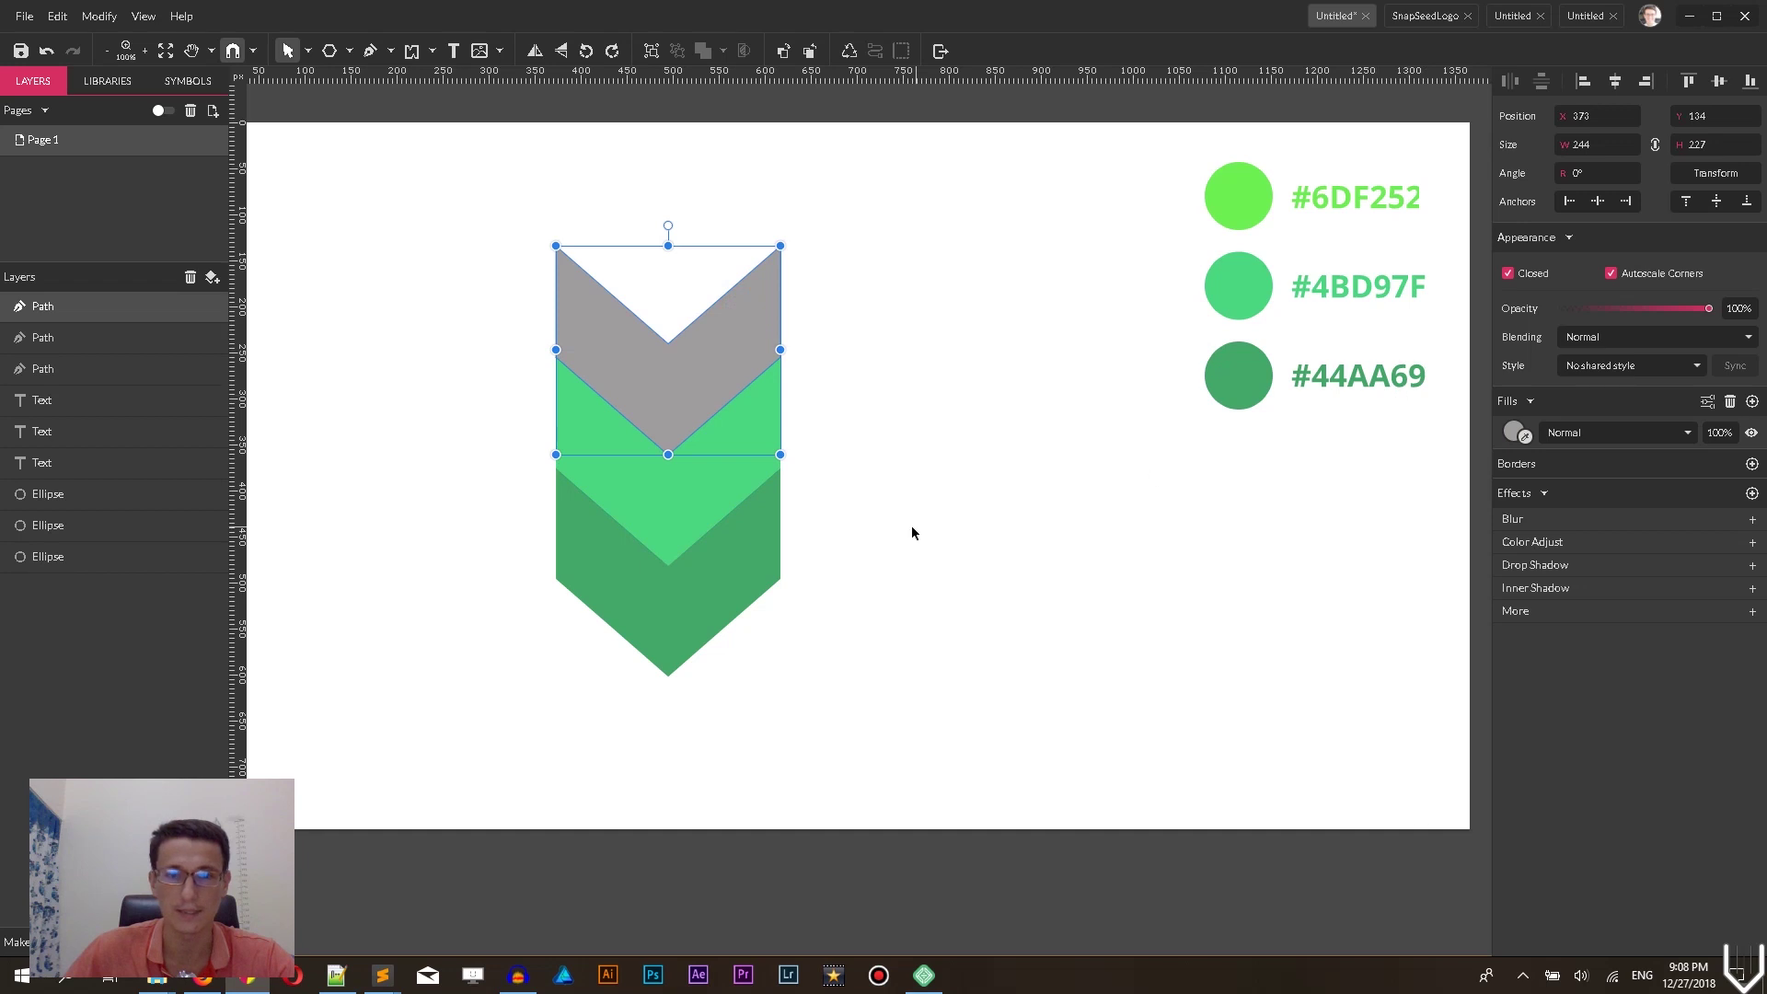
left_click(1526, 435)
left_click(1239, 193)
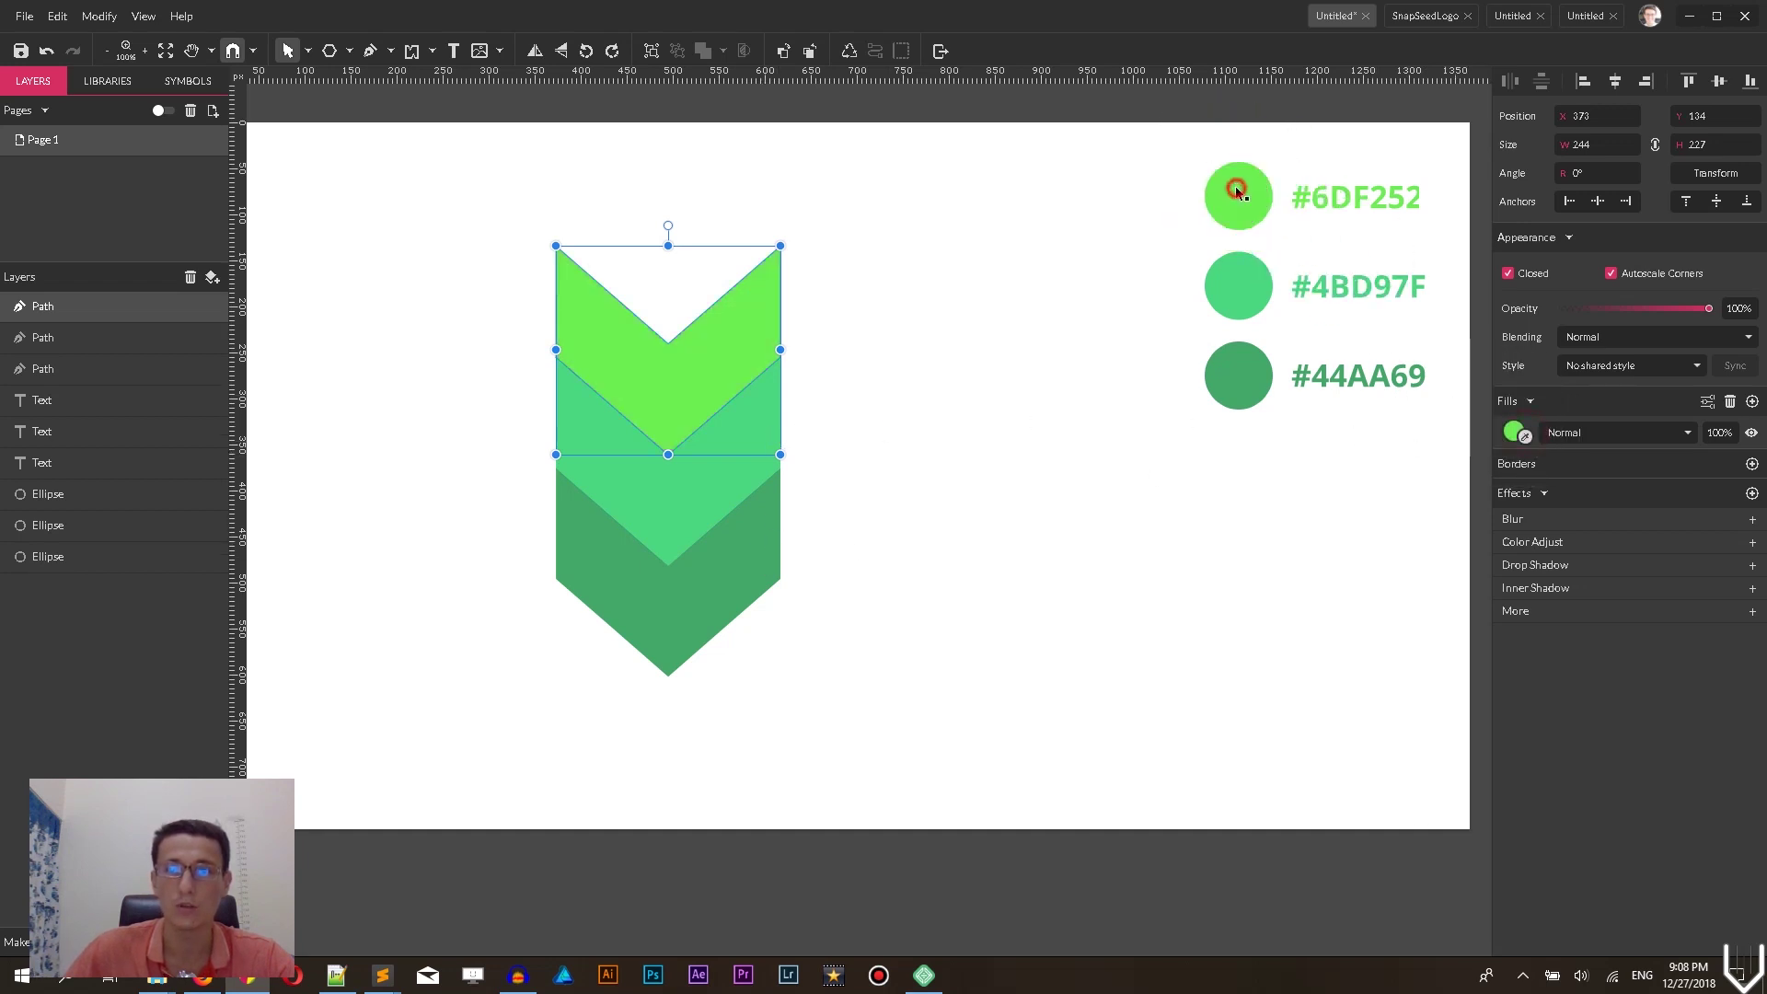
left_click(1030, 313)
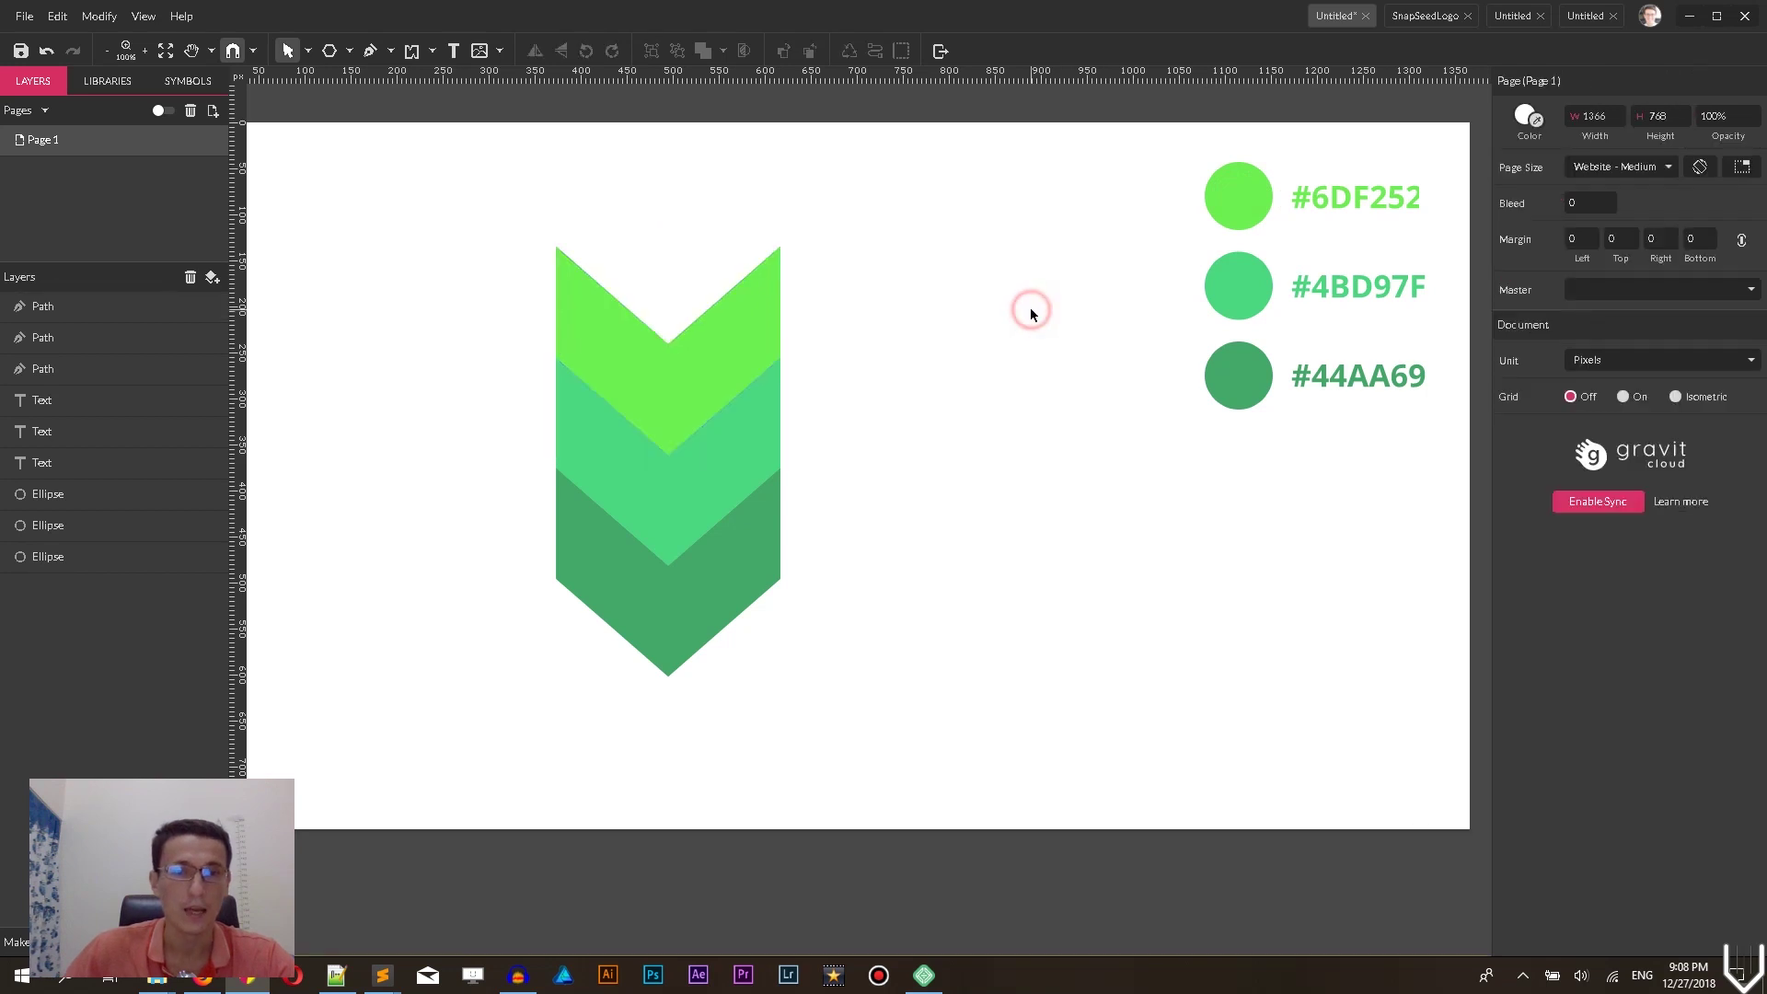
left_click_drag(437, 238, 883, 713)
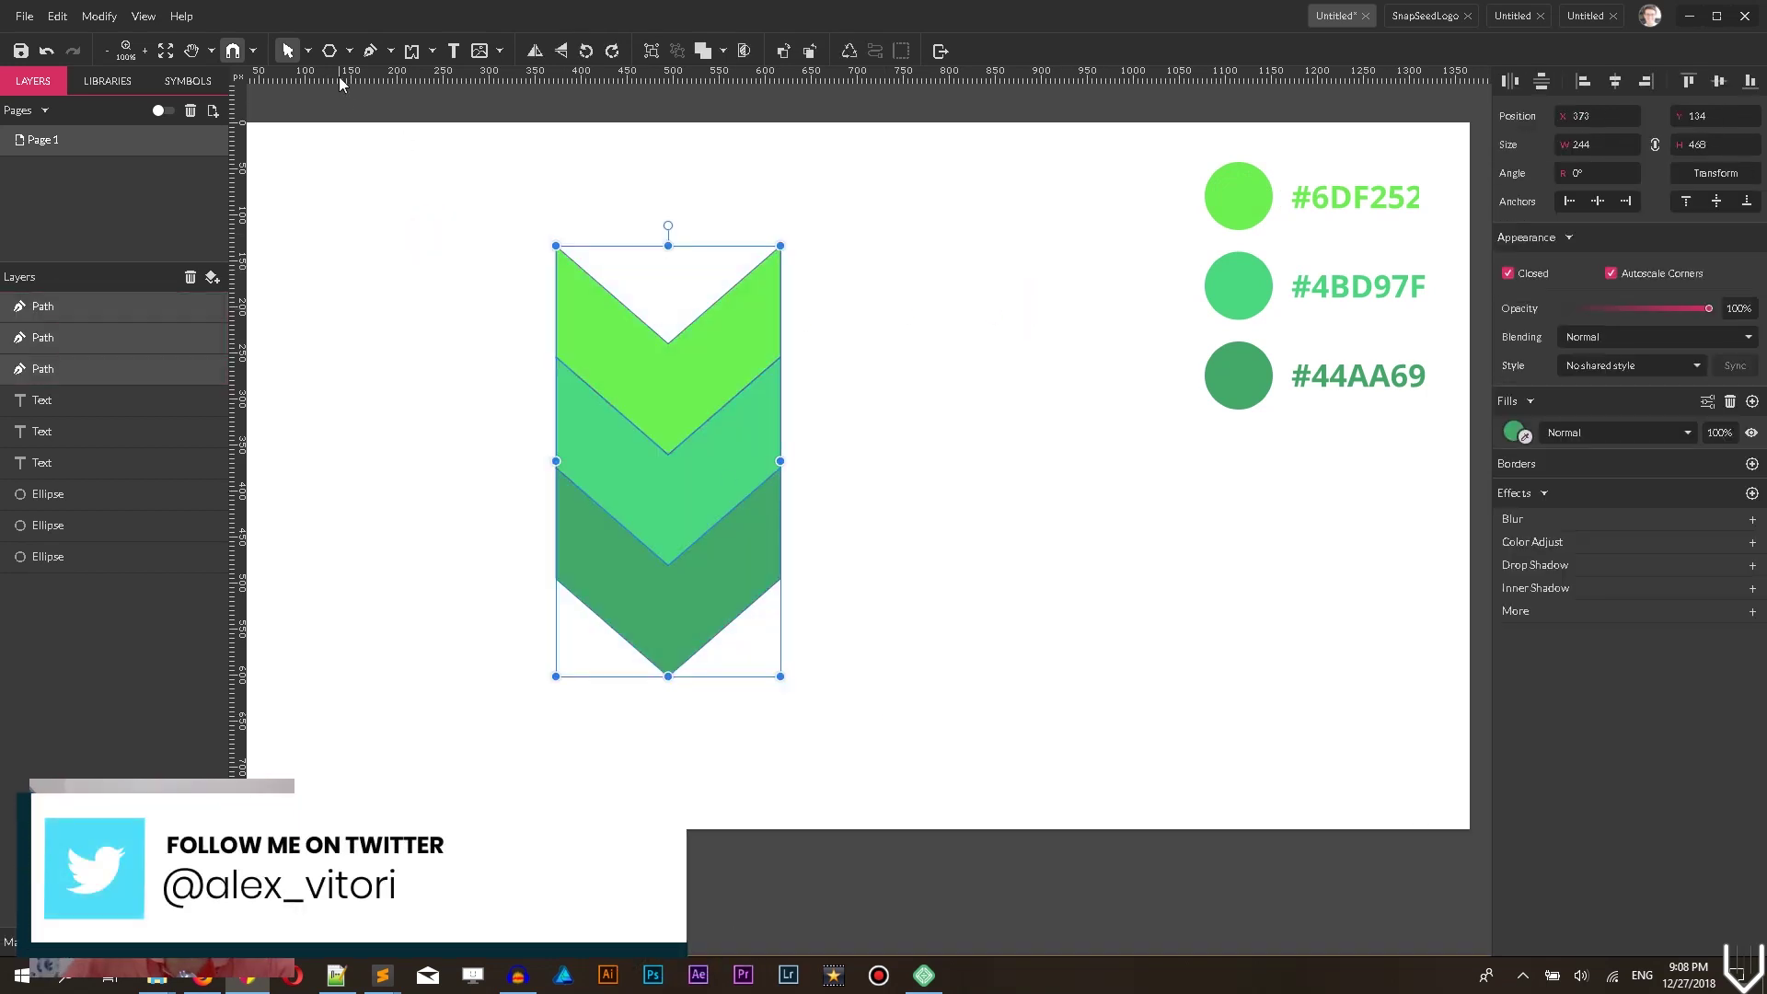
- Draw an ellipse over the chevrons and size it to 182 x 364 px, centred on them
left_click(348, 50)
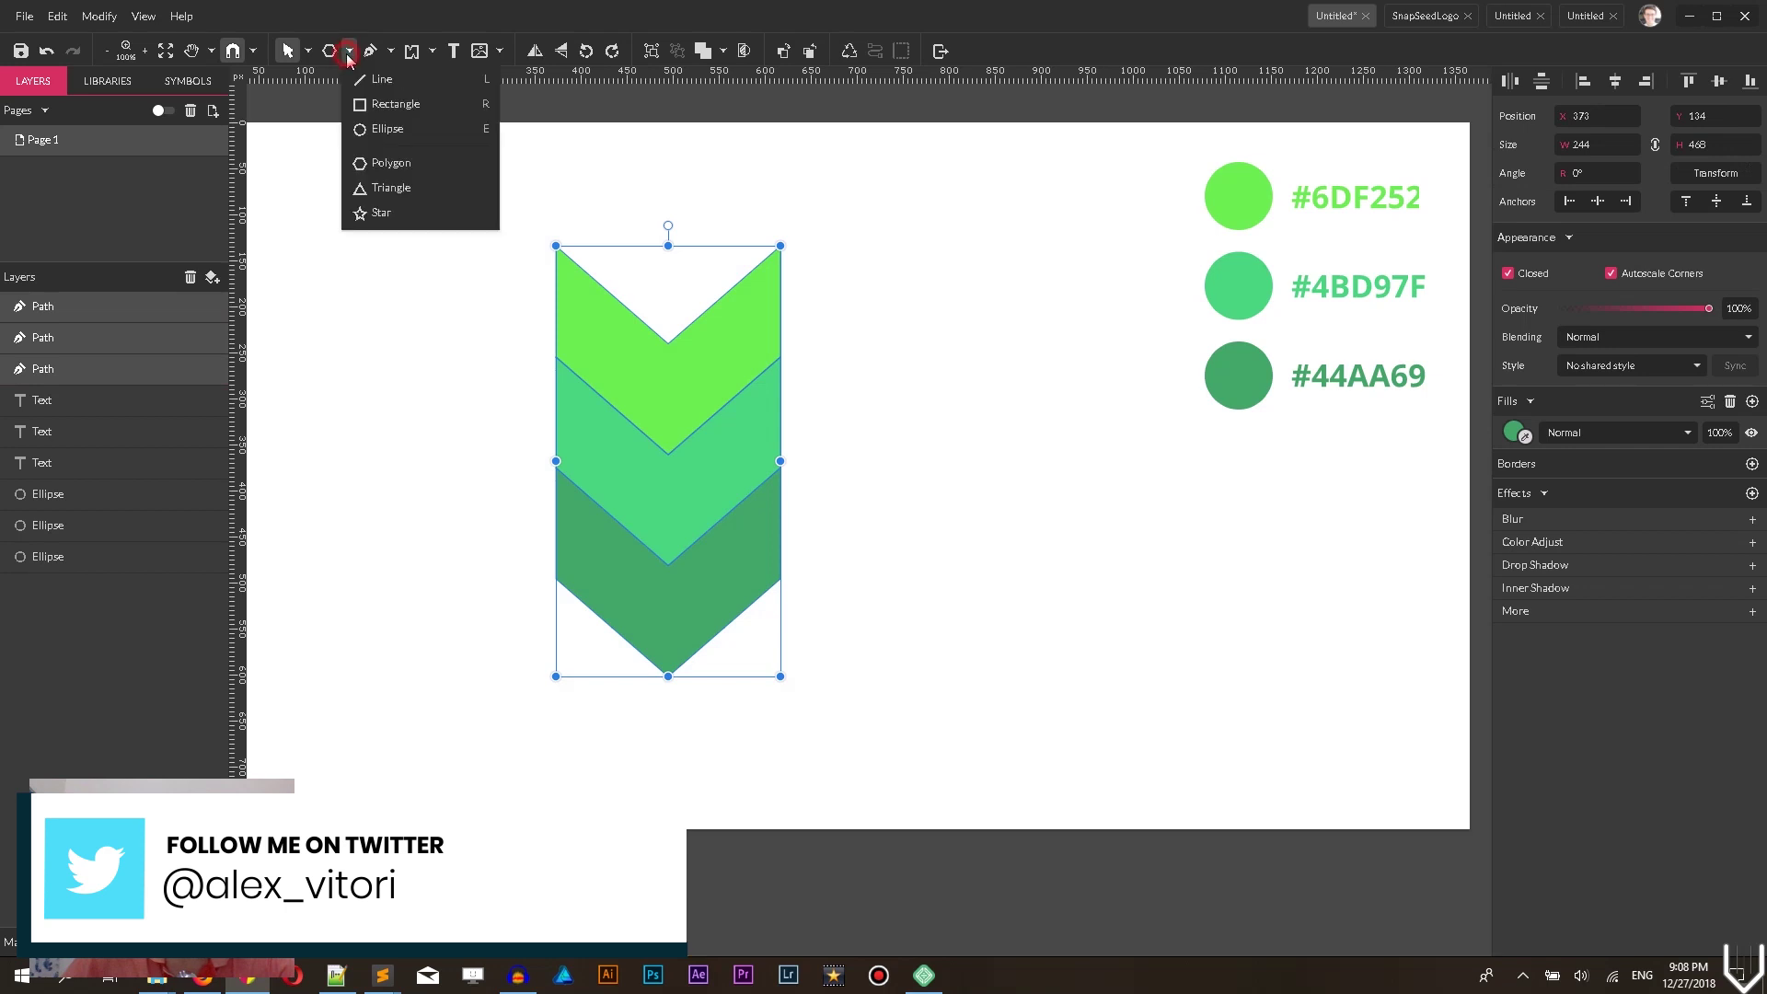
left_click(376, 130)
left_click_drag(618, 341, 736, 676)
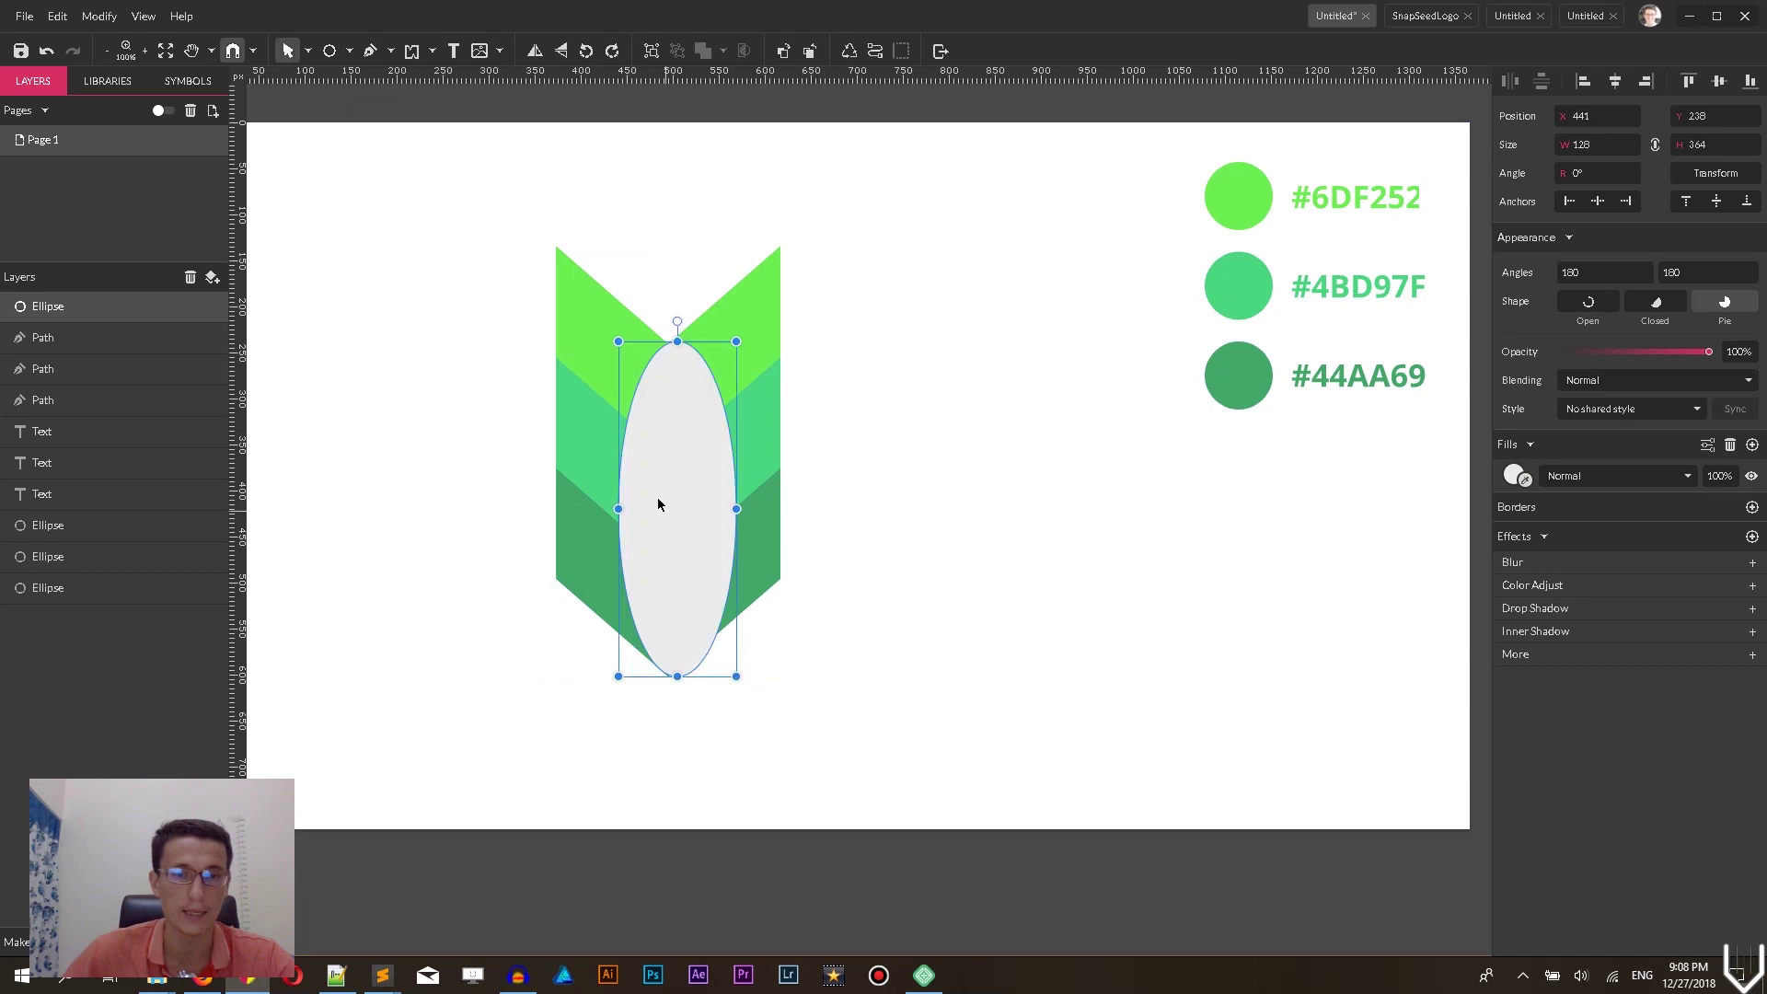
left_click_drag(618, 506, 585, 508)
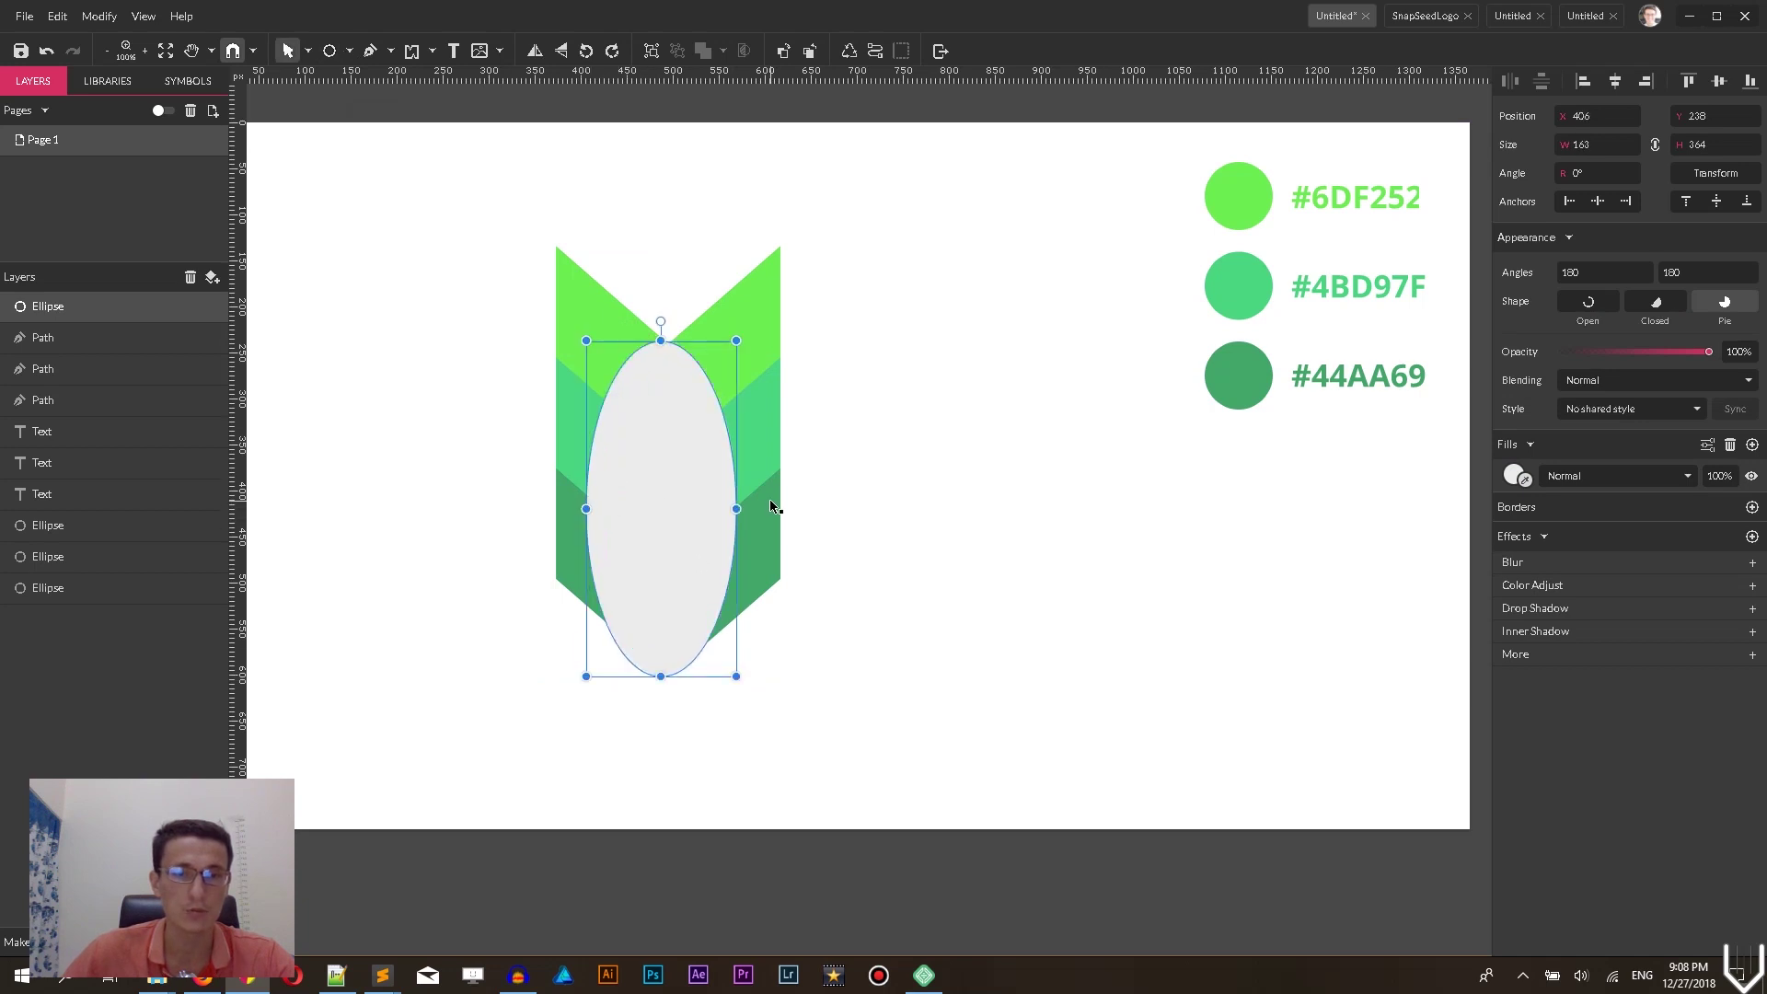
left_click(736, 510)
left_click_drag(736, 510, 711, 461)
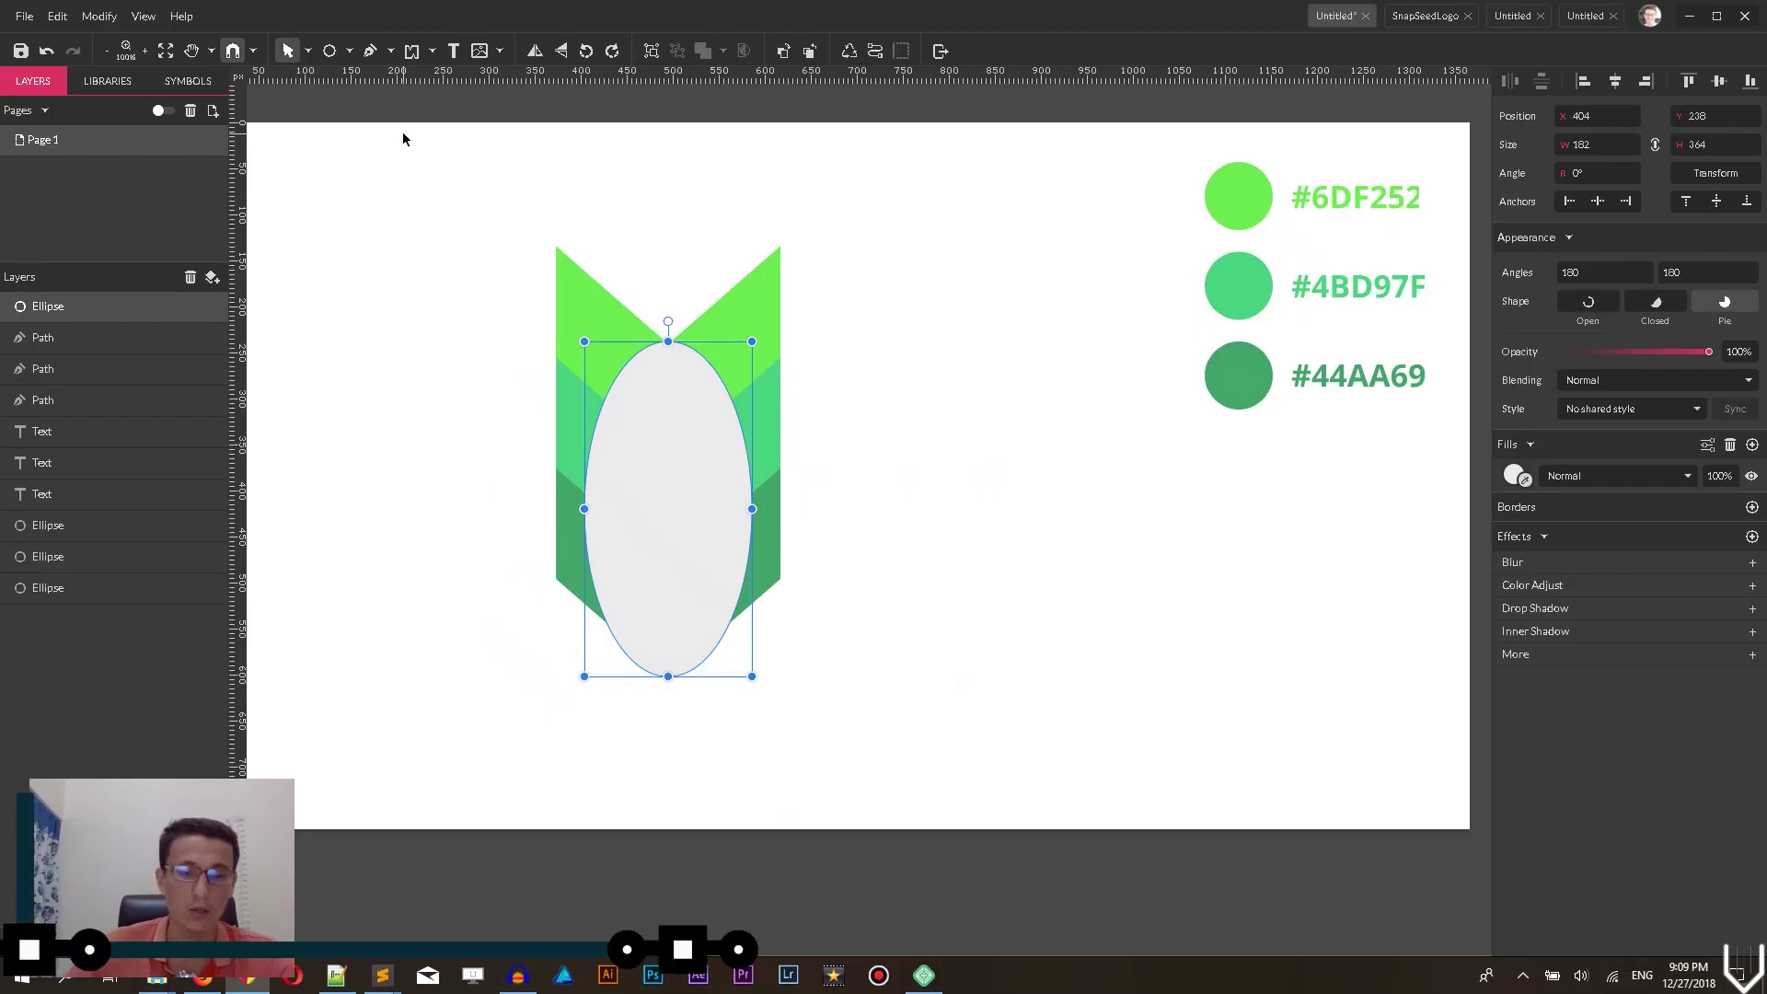
- Convert the ellipse to a path and give its top and bottom nodes Straight joints
key("ctrl+shift+p")
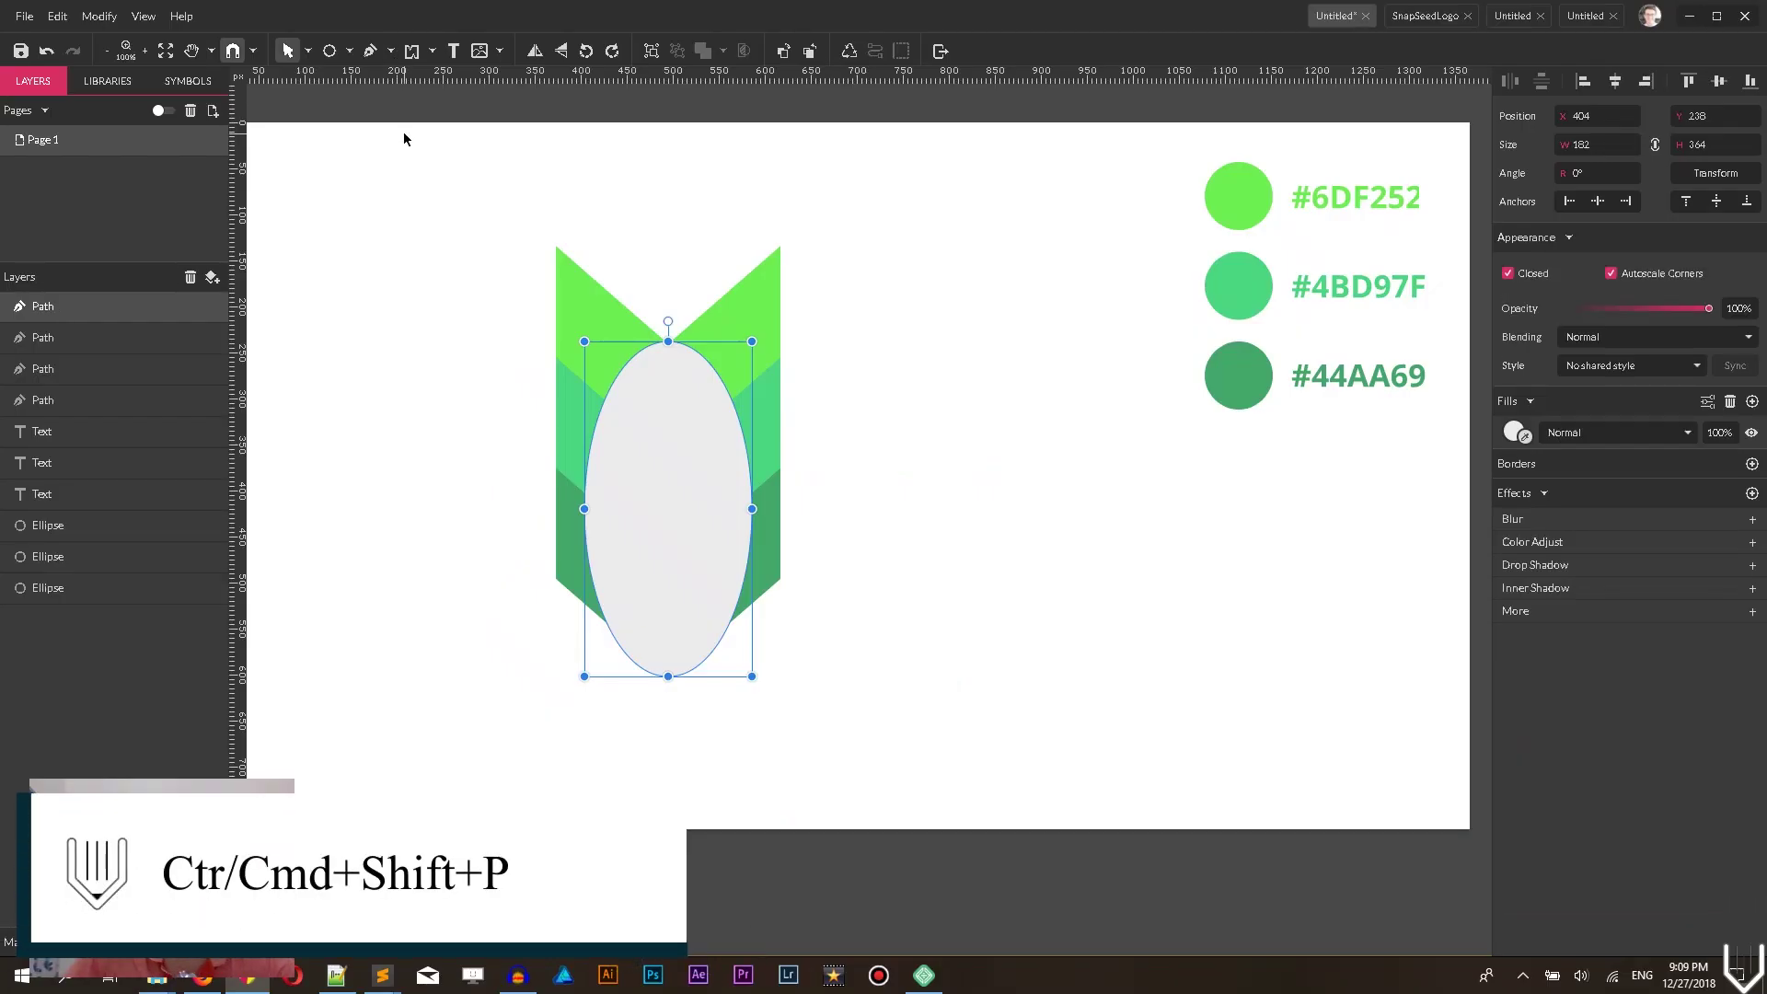
left_click(308, 51)
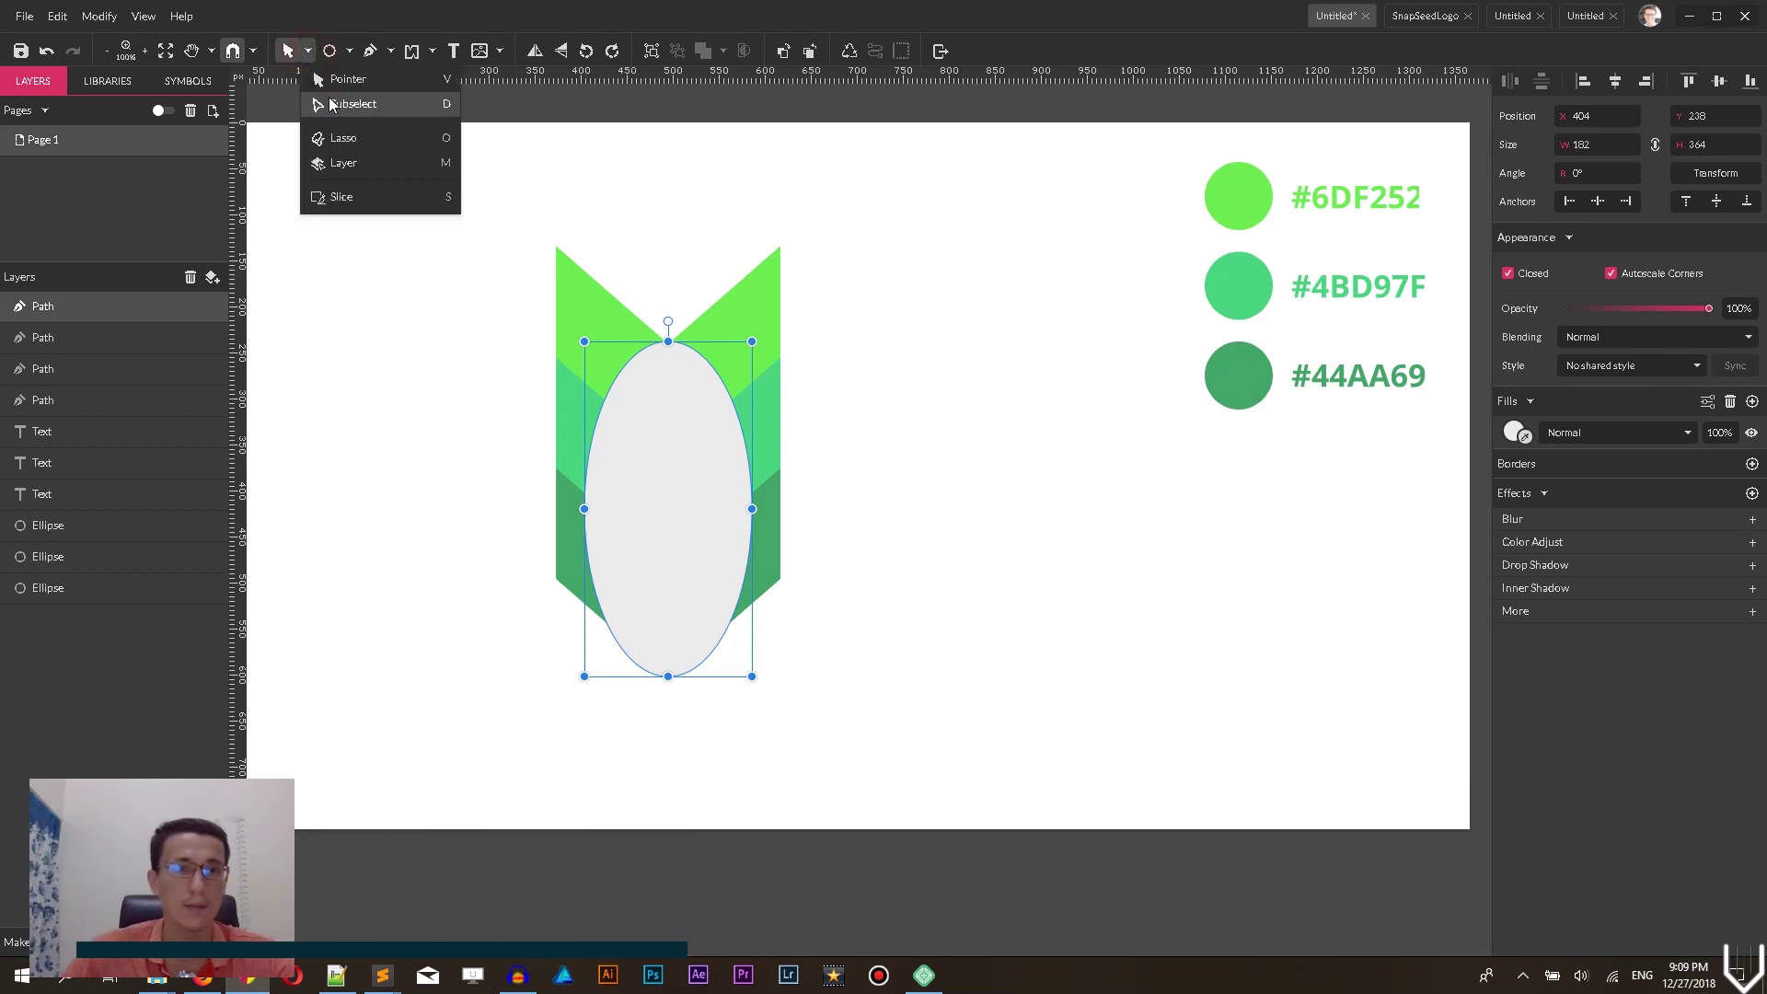
left_click(336, 103)
left_click(668, 343)
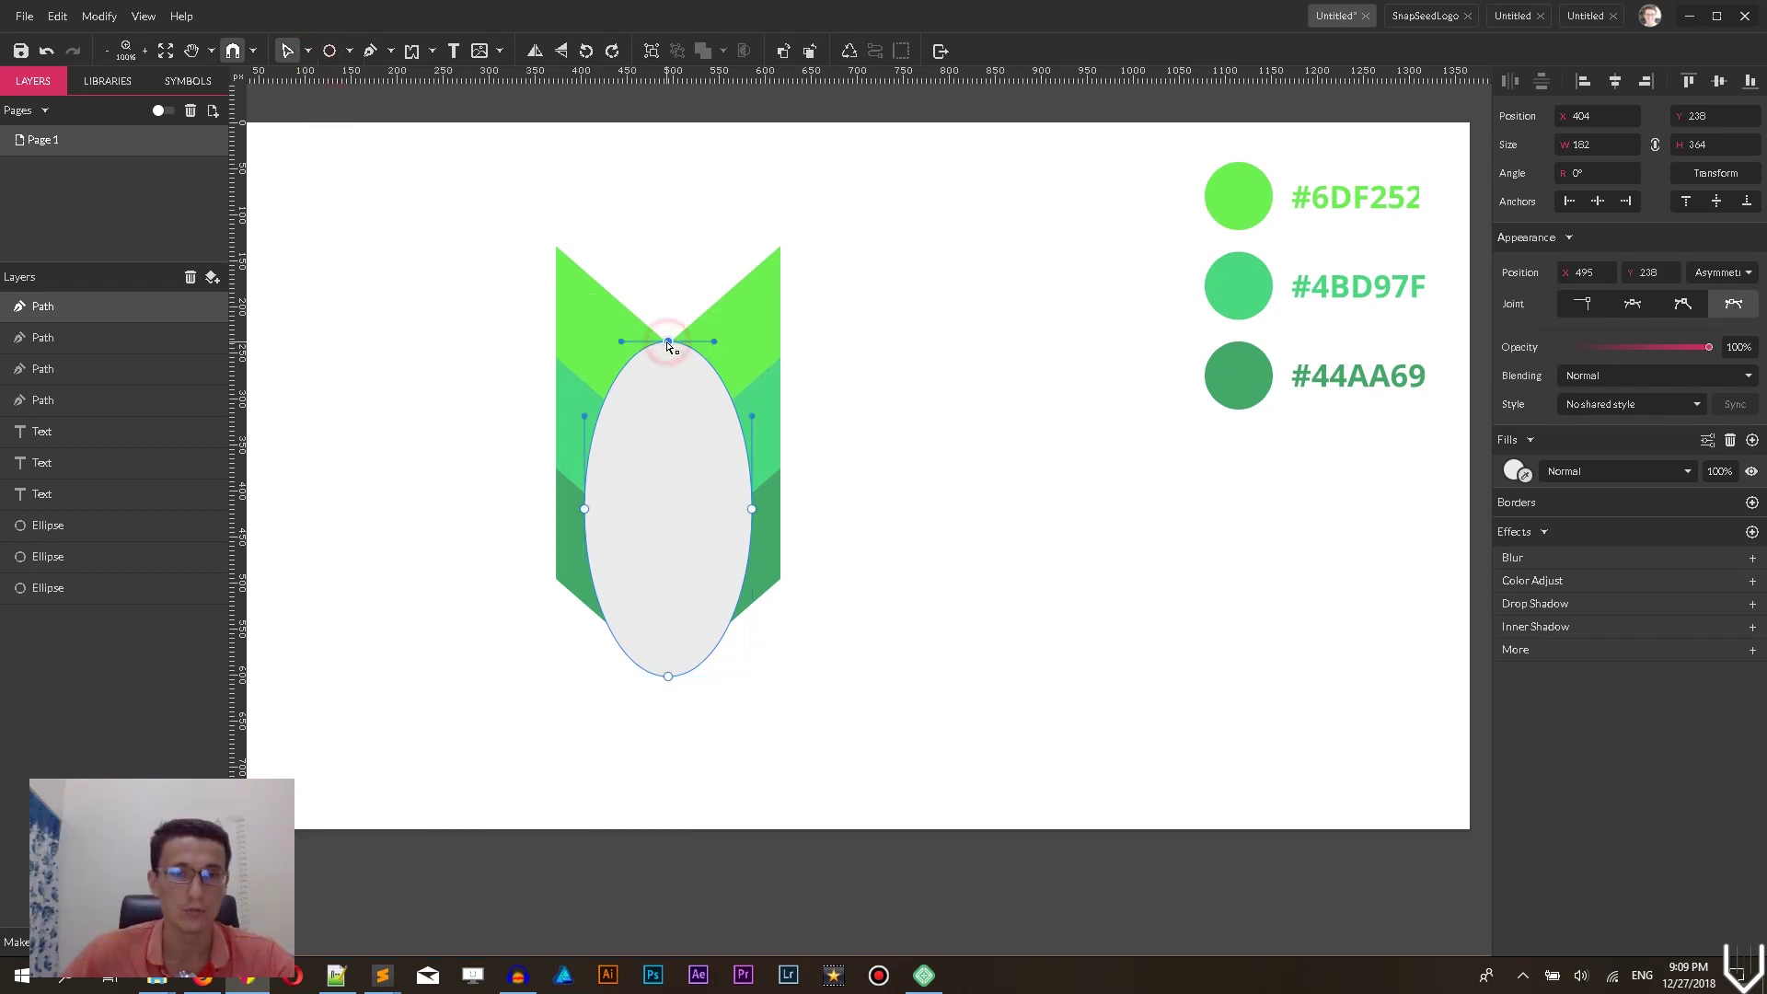
left_click(669, 677, "shift")
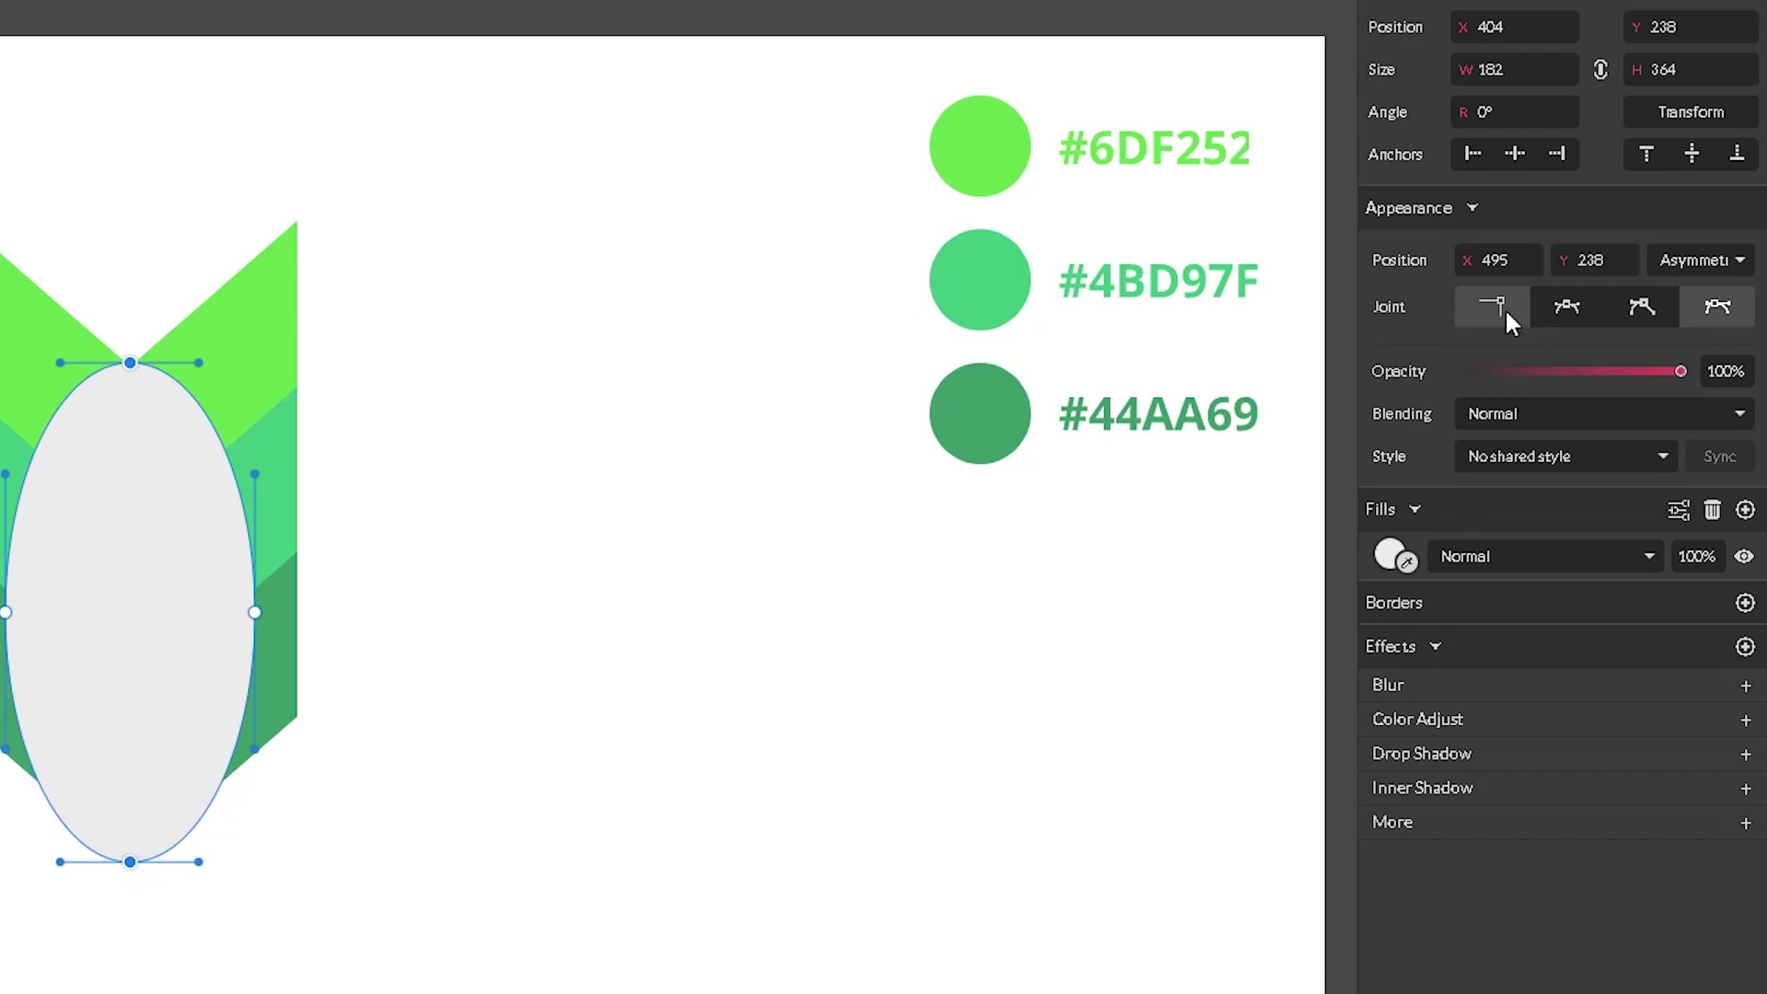
left_click(1503, 311)
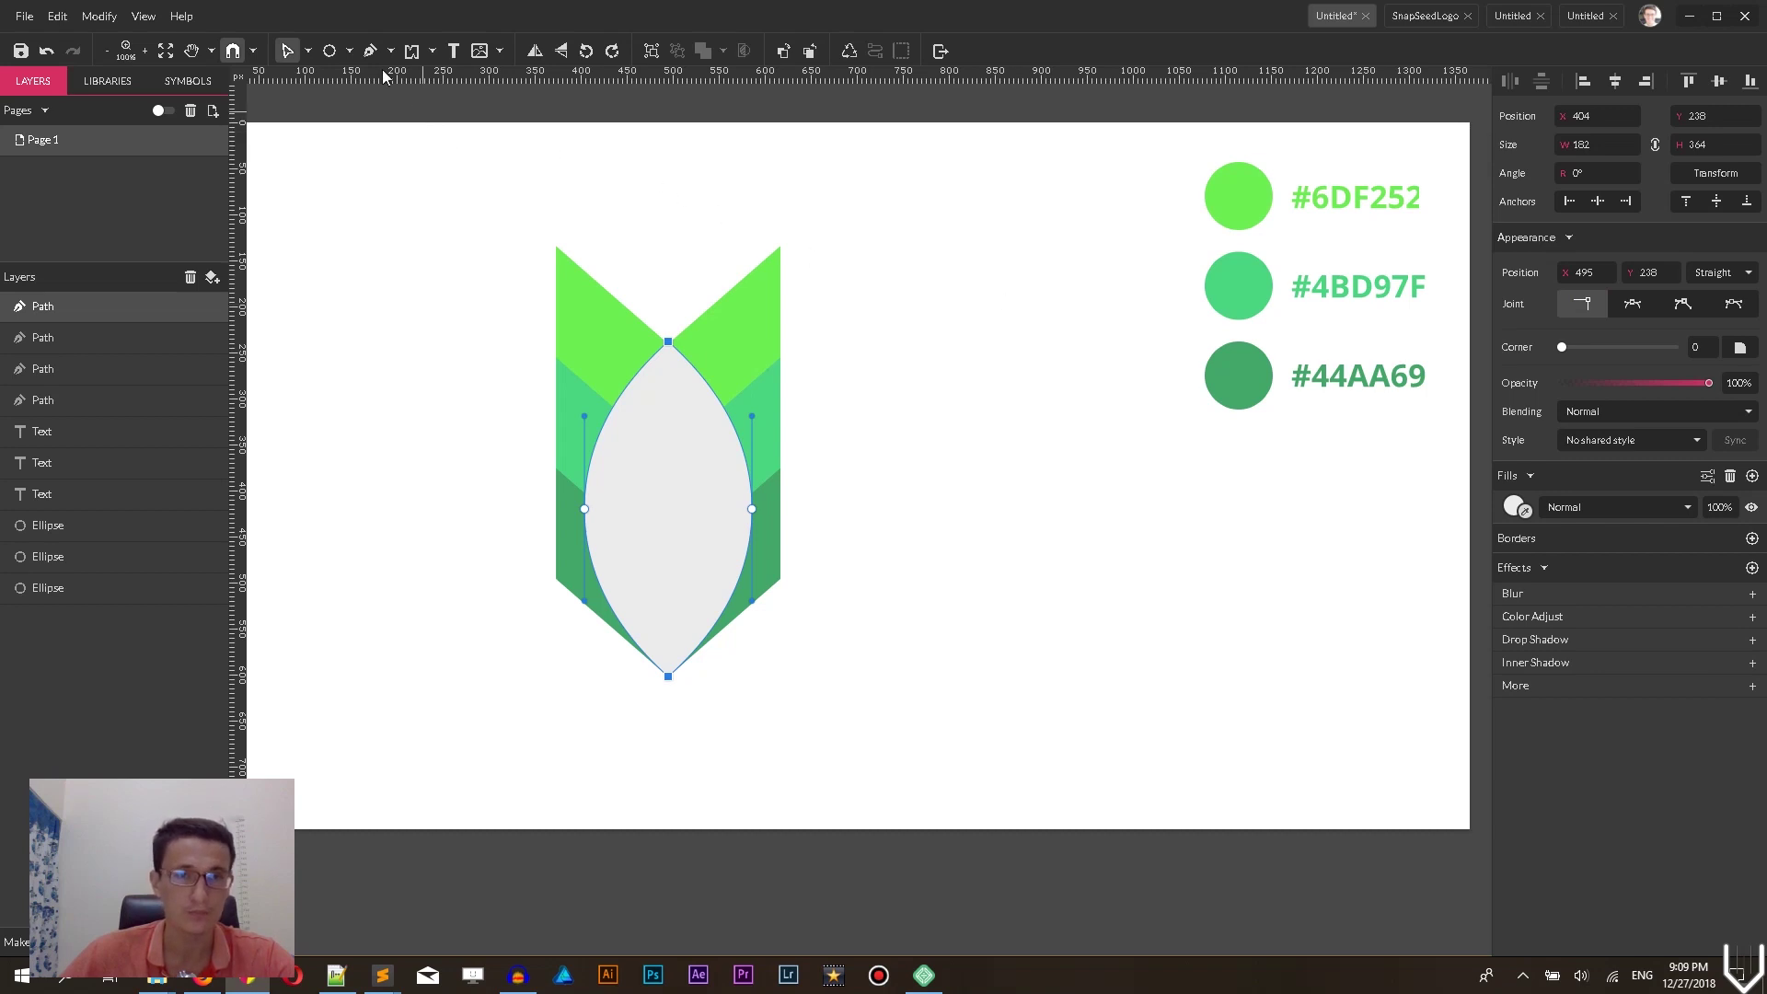
left_click(308, 51)
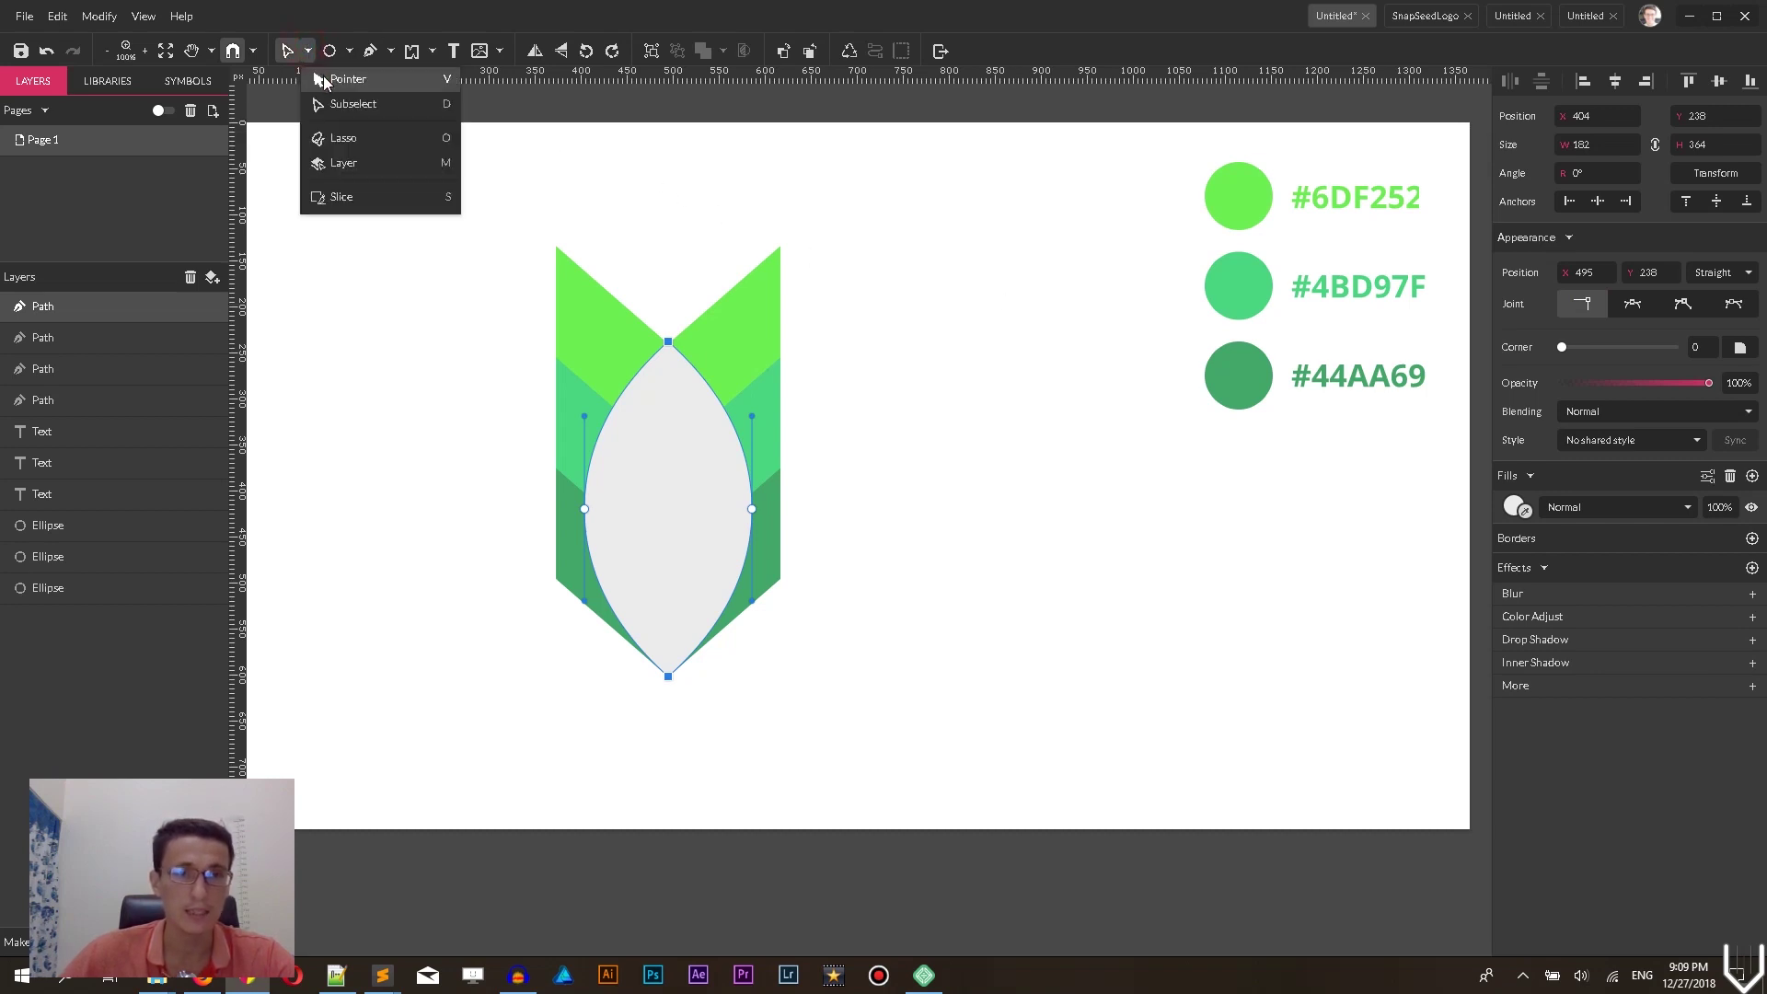
left_click(324, 80)
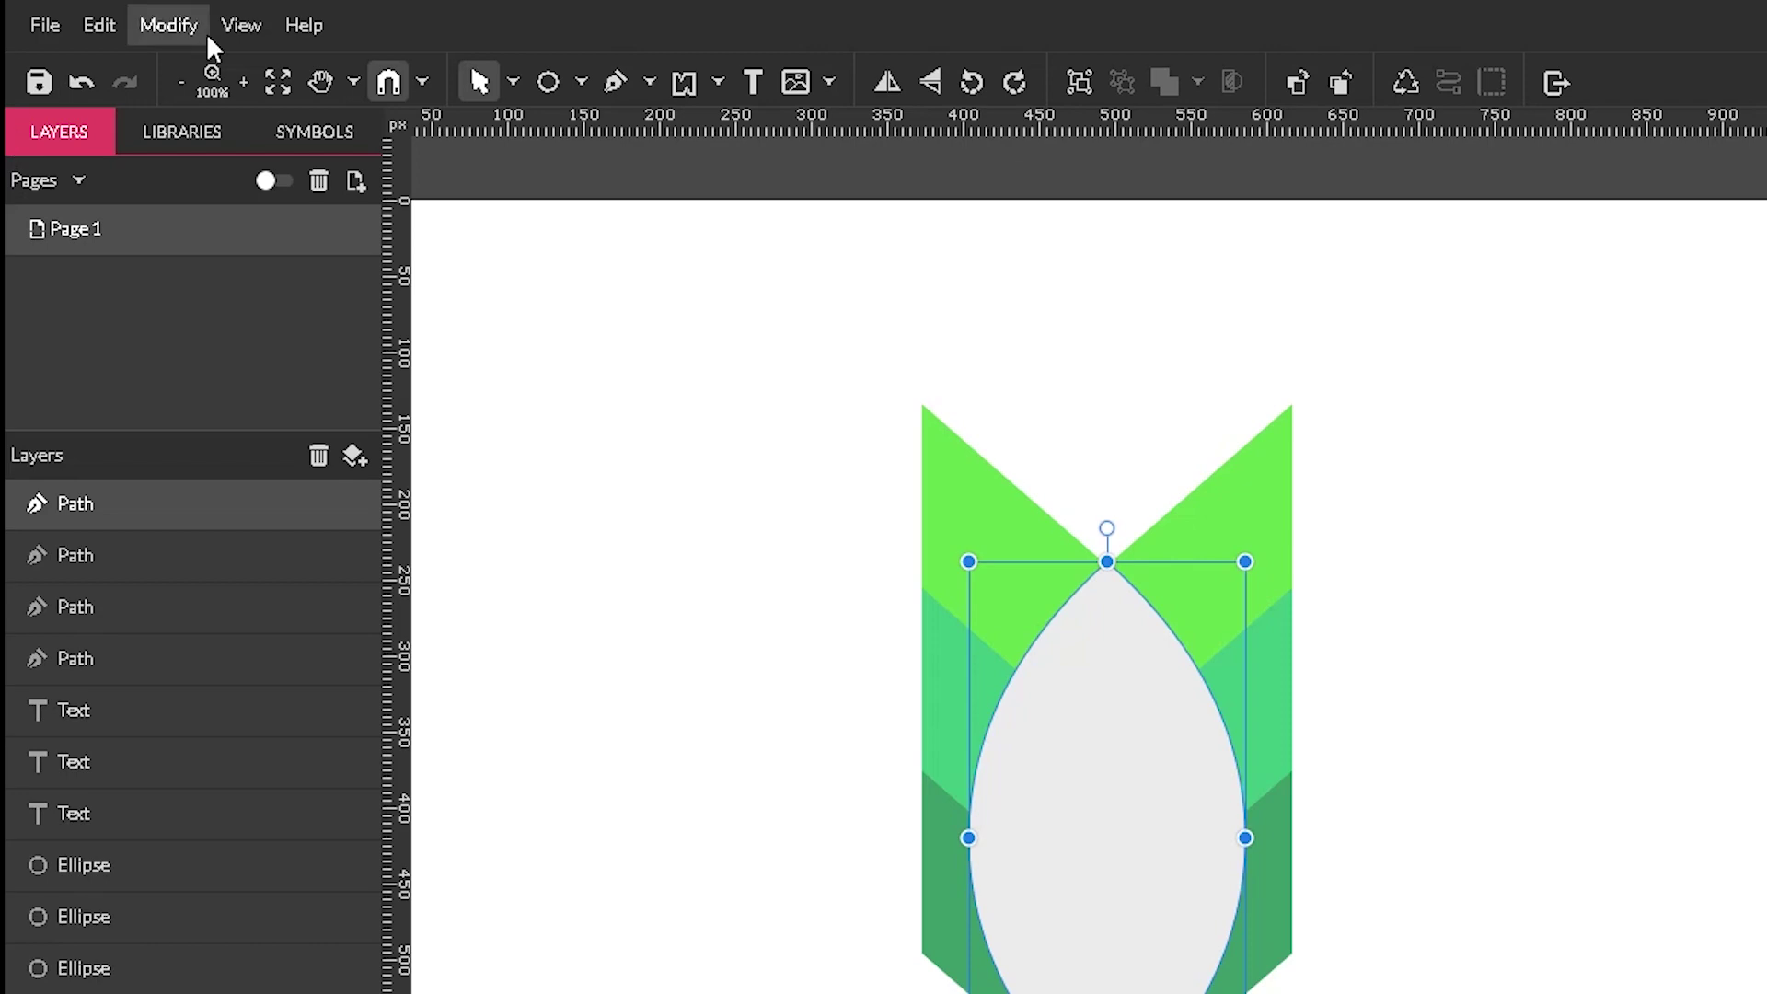
left_click(667, 315)
- Switch the canvas to Outline View and zoom to 200%
left_click(241, 25)
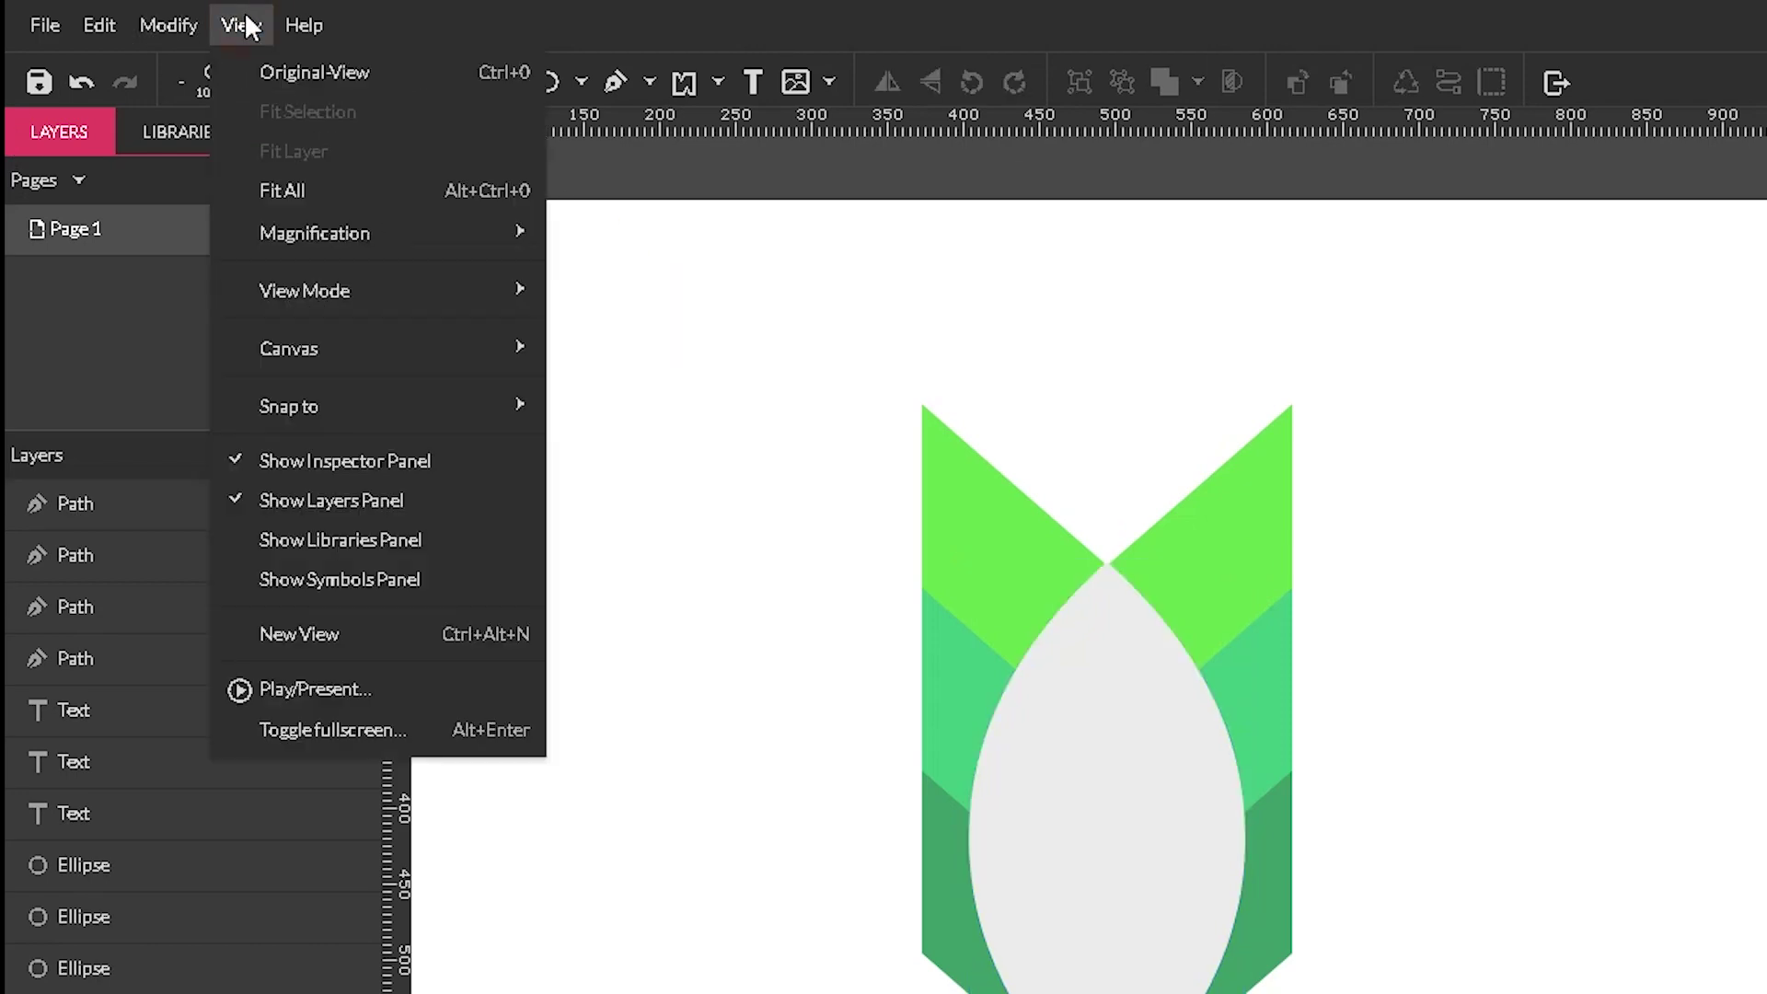
mouse_move(355, 300)
left_click(657, 374)
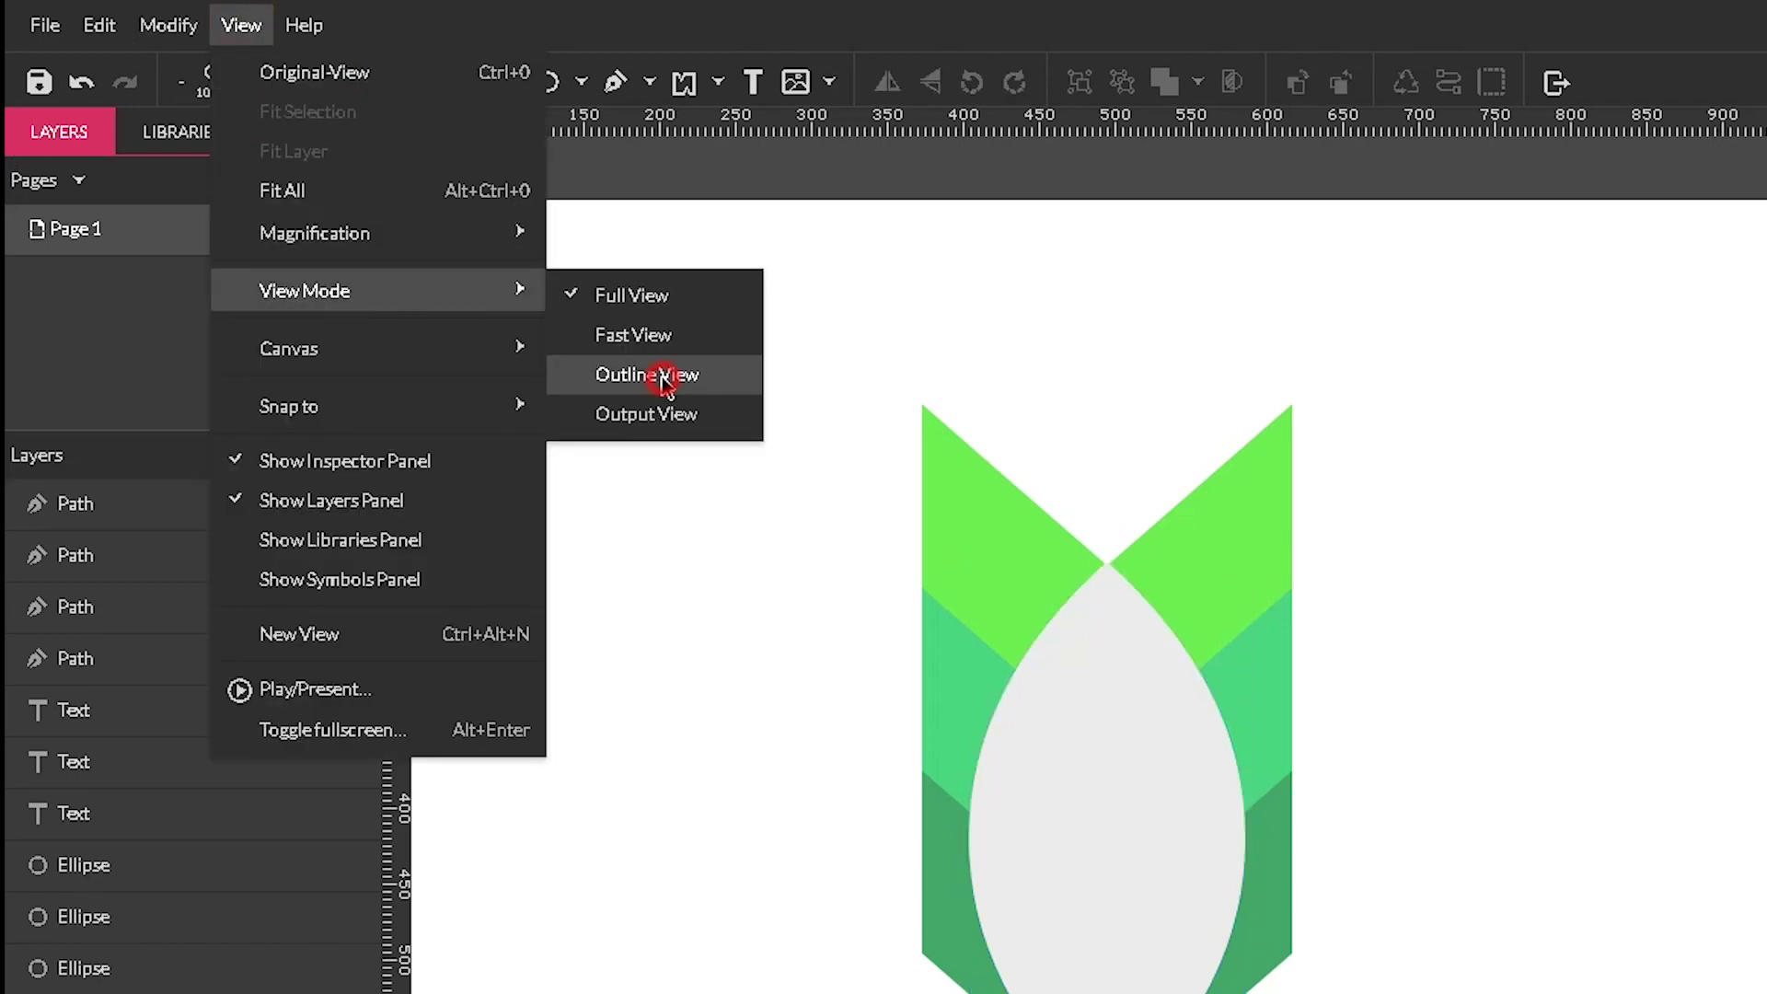
key("ctrl+plus")
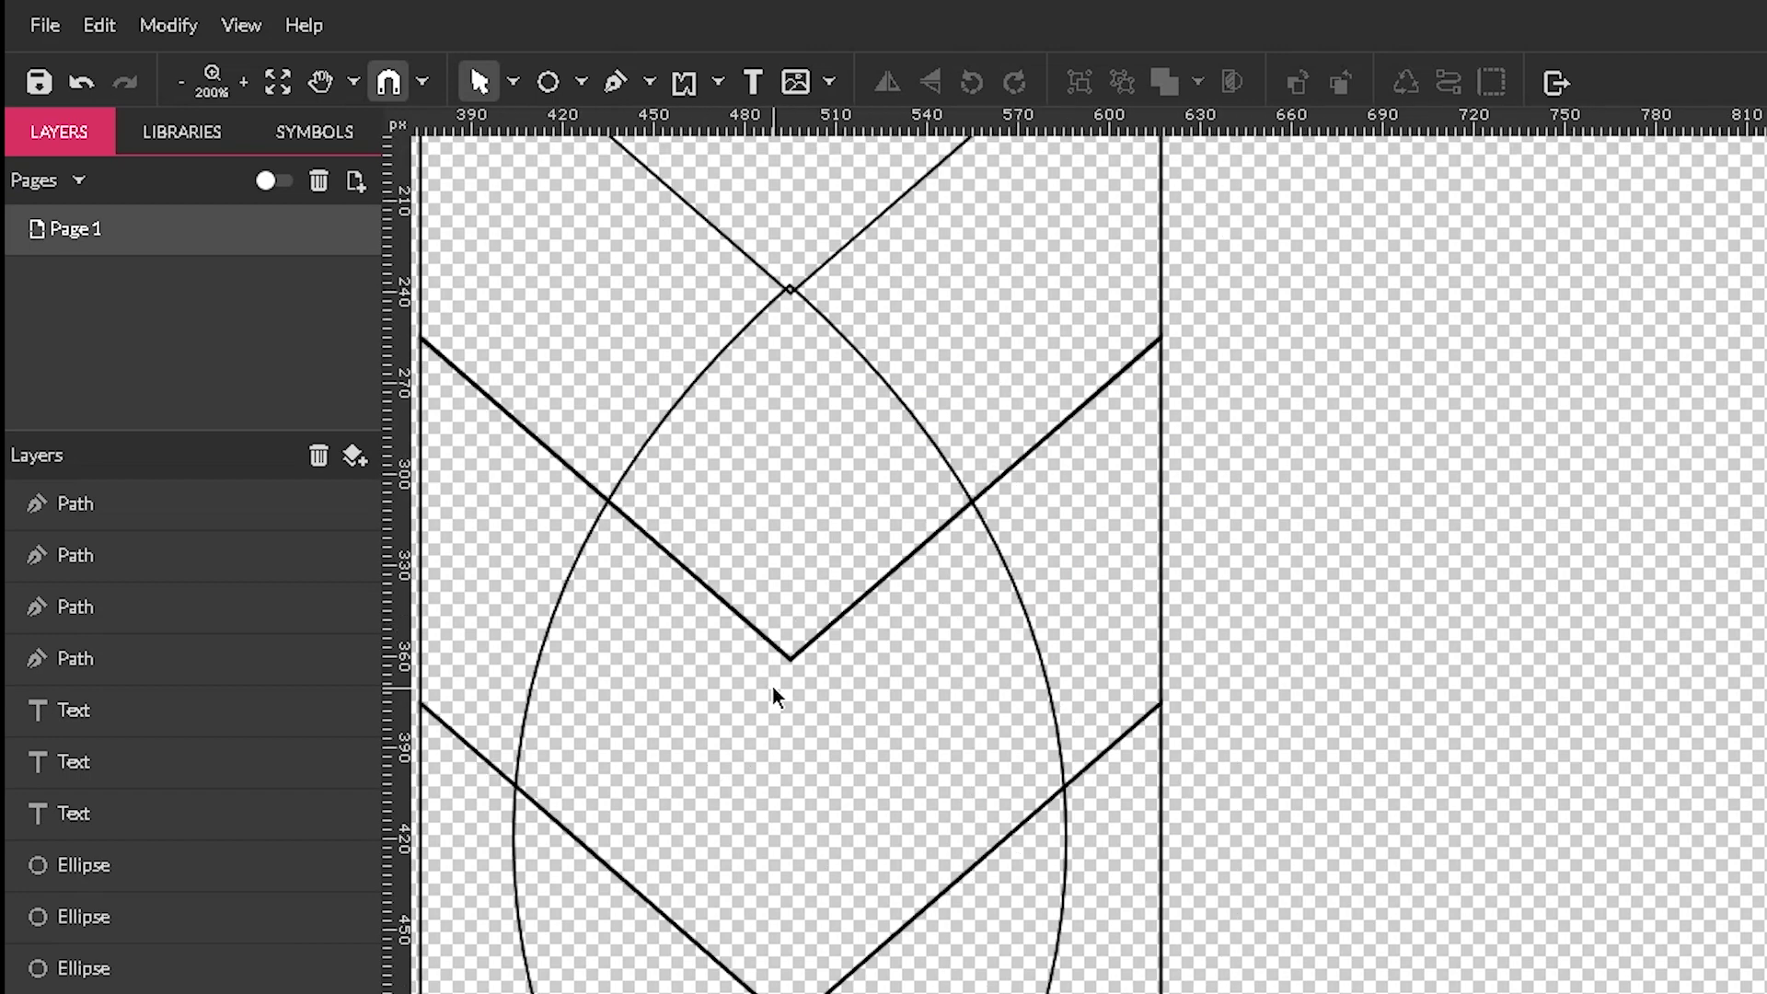
- Drag the leaf's top point down onto the top chevron's notch
left_click_drag(851, 395, 1130, 414)
left_click(1115, 357)
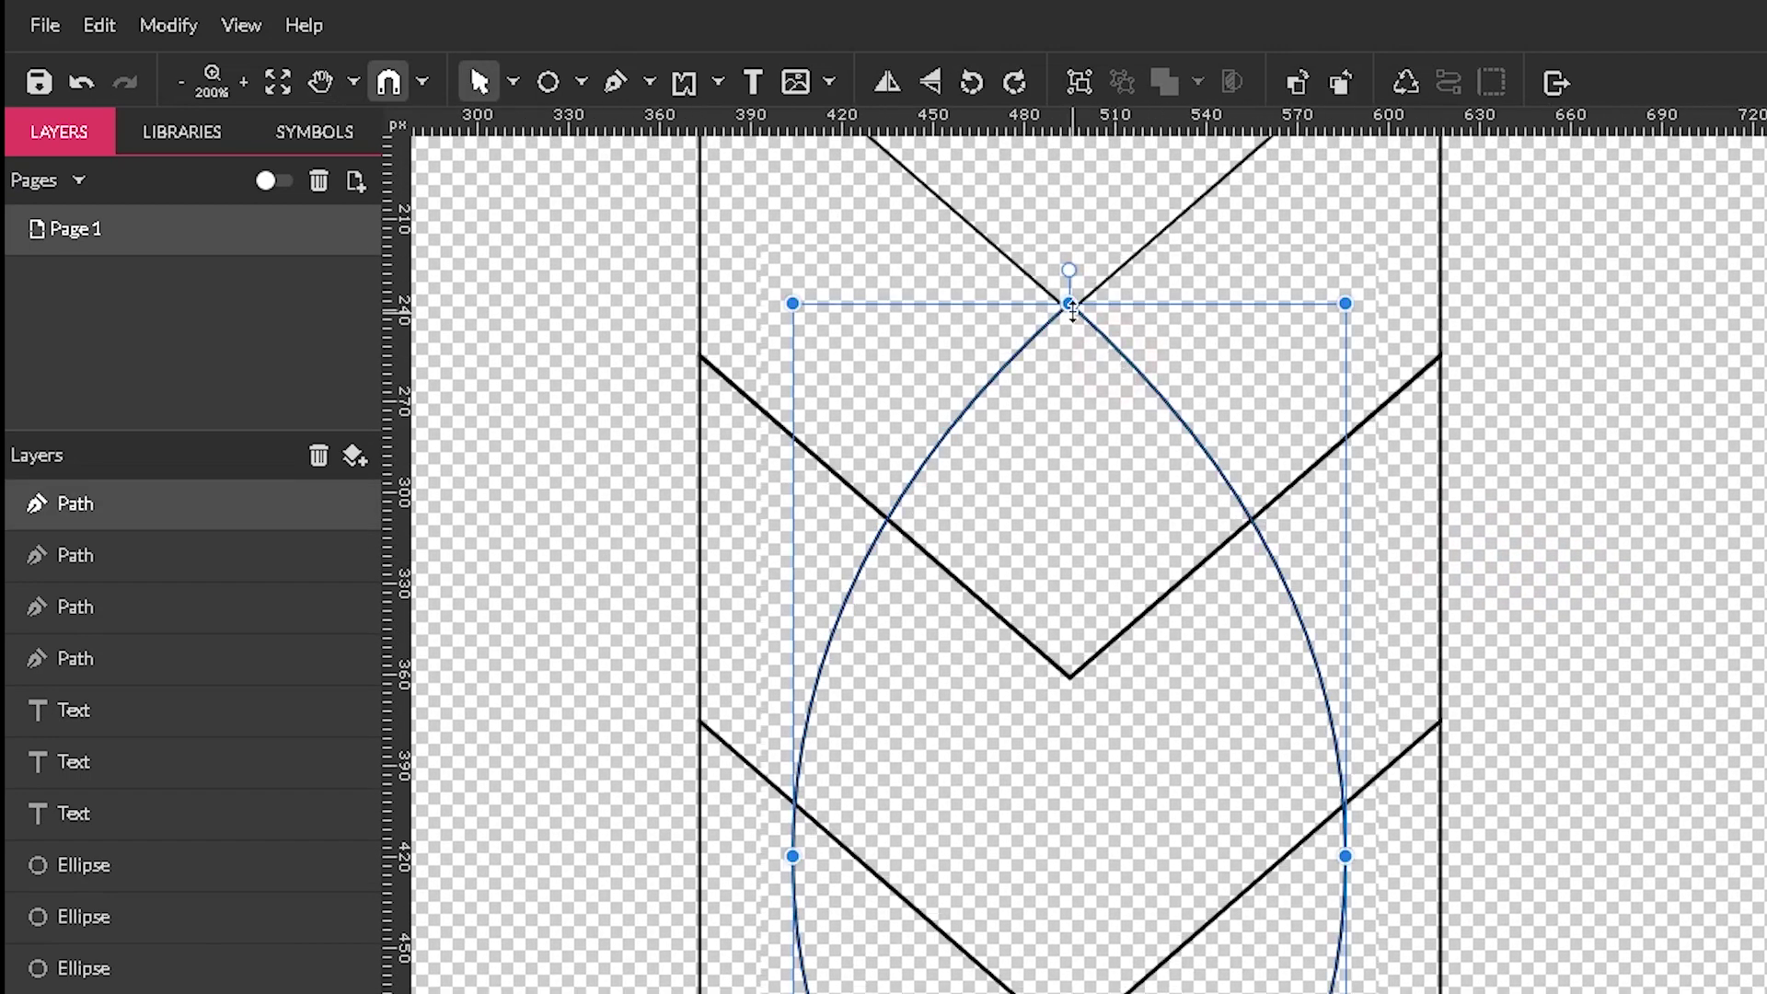
left_click_drag(1070, 308, 1069, 311)
left_click(1612, 375)
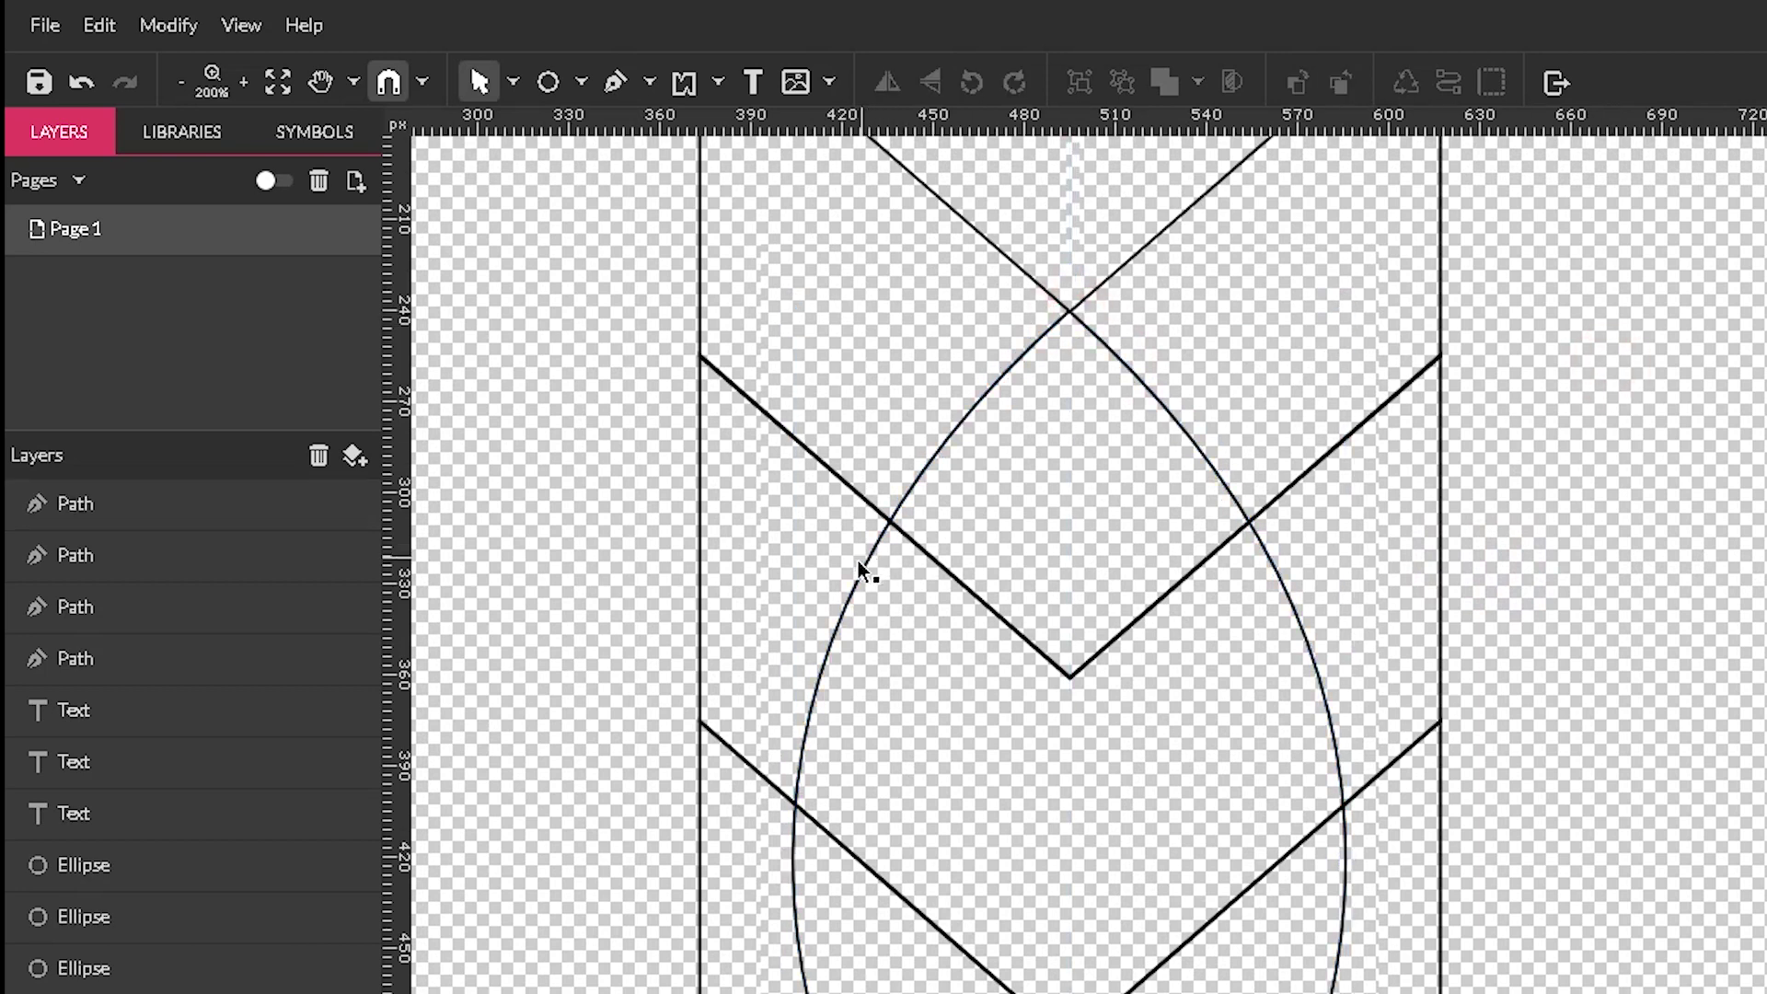
left_click(581, 81)
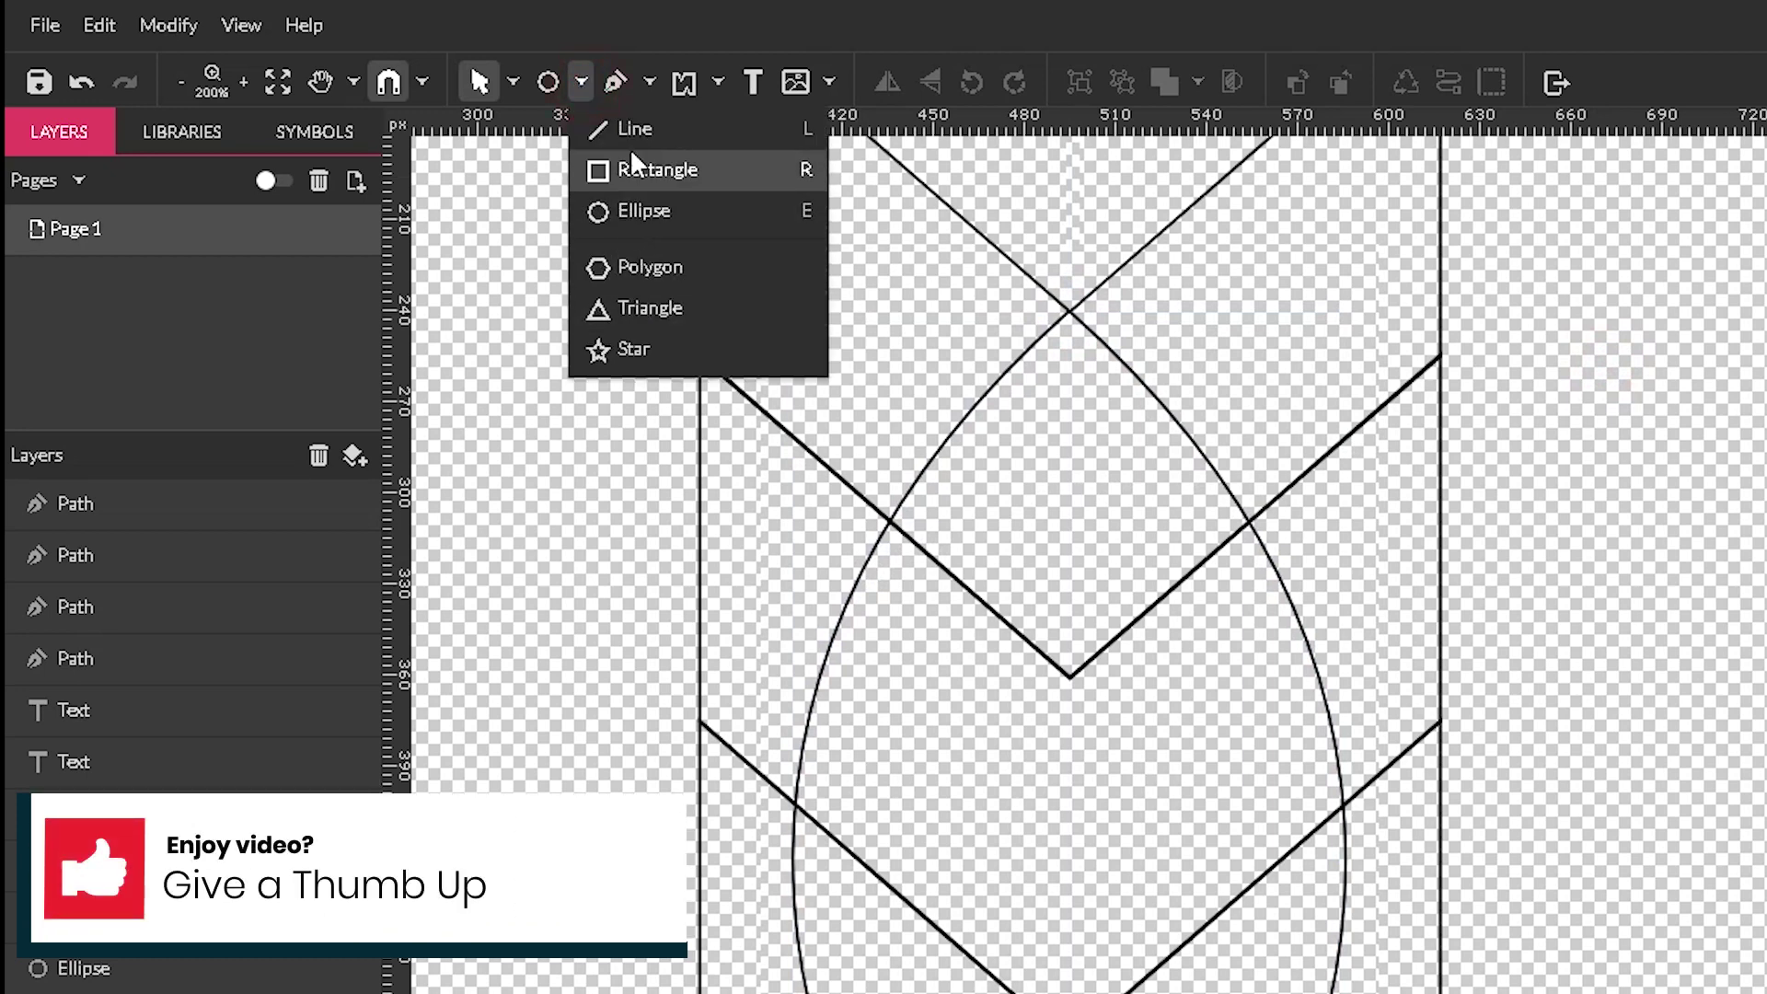
- Draw a hexagon, narrow it, tilt it, and move it onto the leaf's upper-left edge
left_click(639, 265)
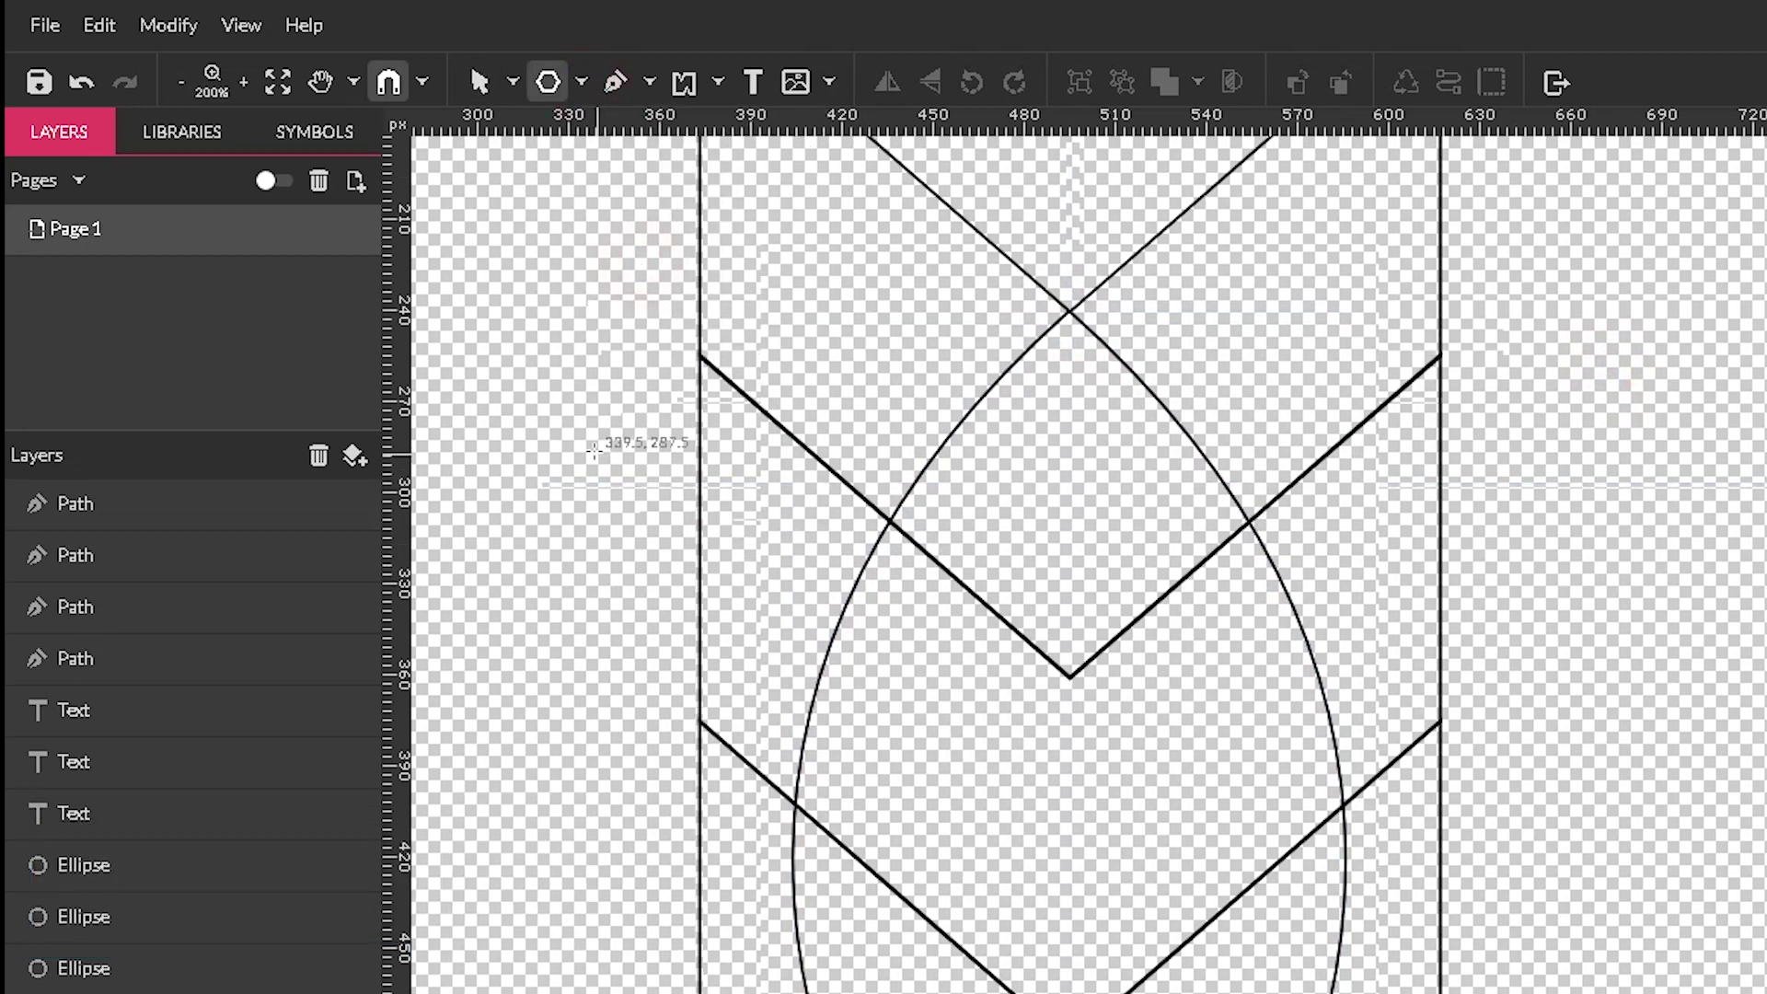
left_click_drag(596, 453, 727, 534)
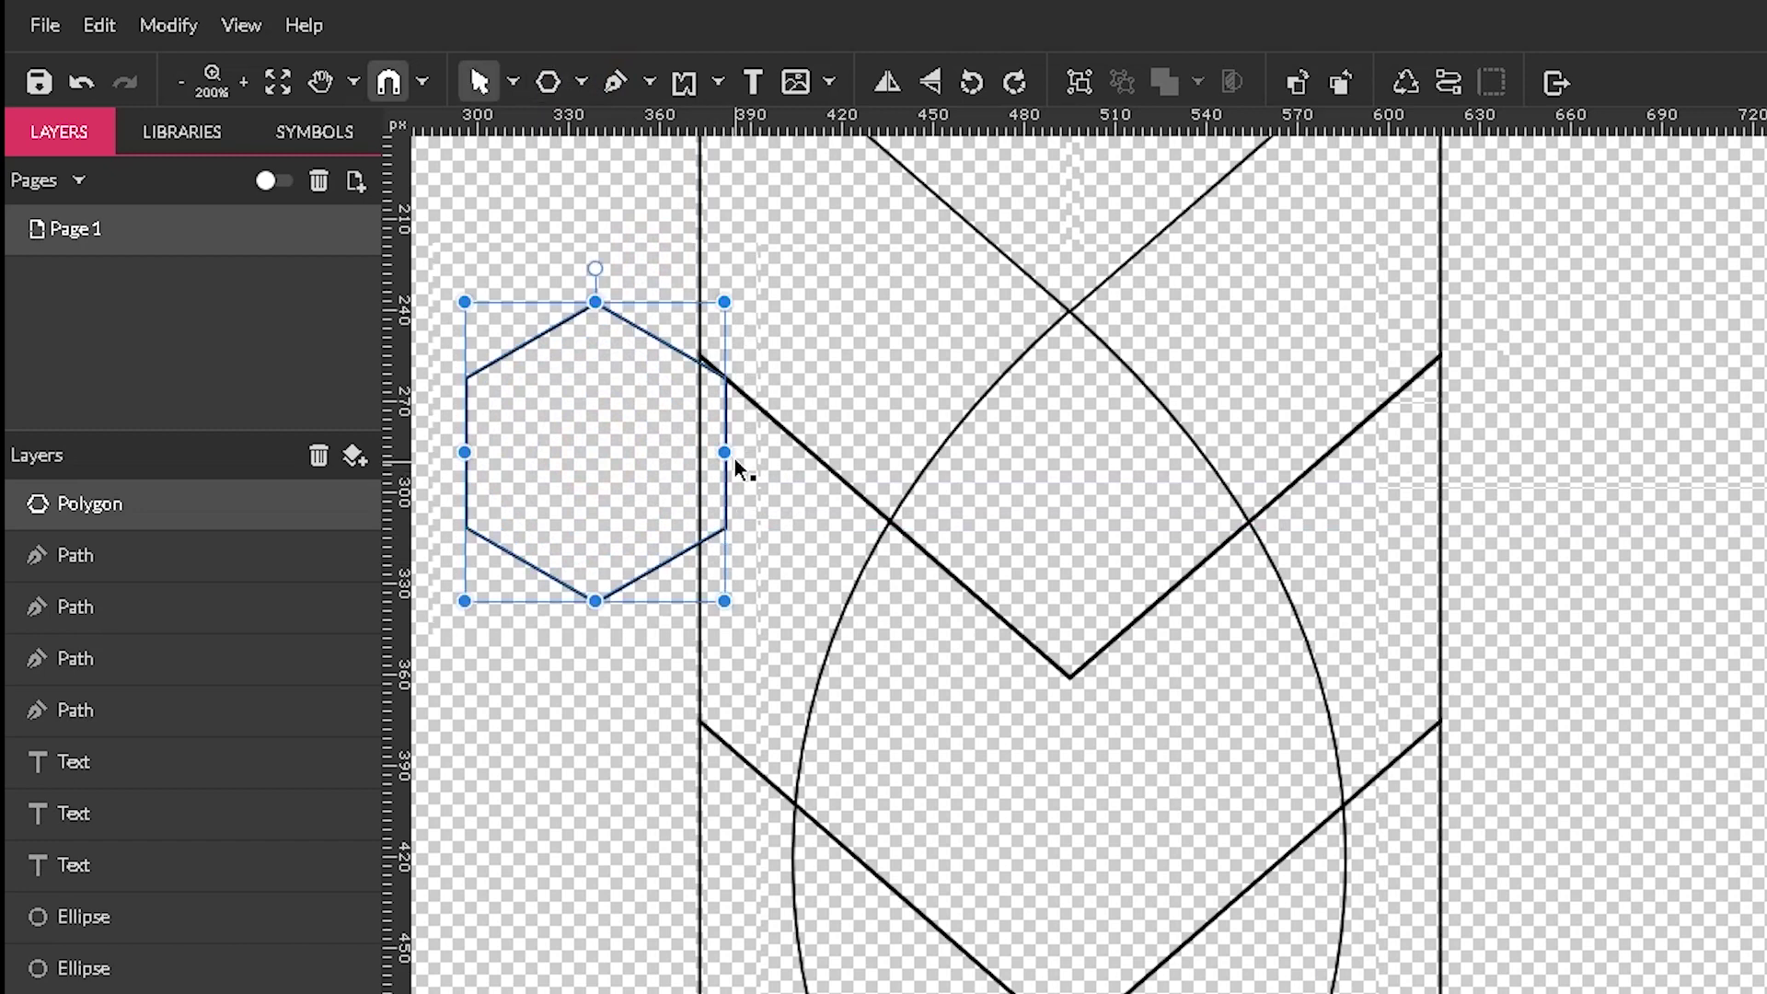
left_click_drag(726, 456, 599, 452)
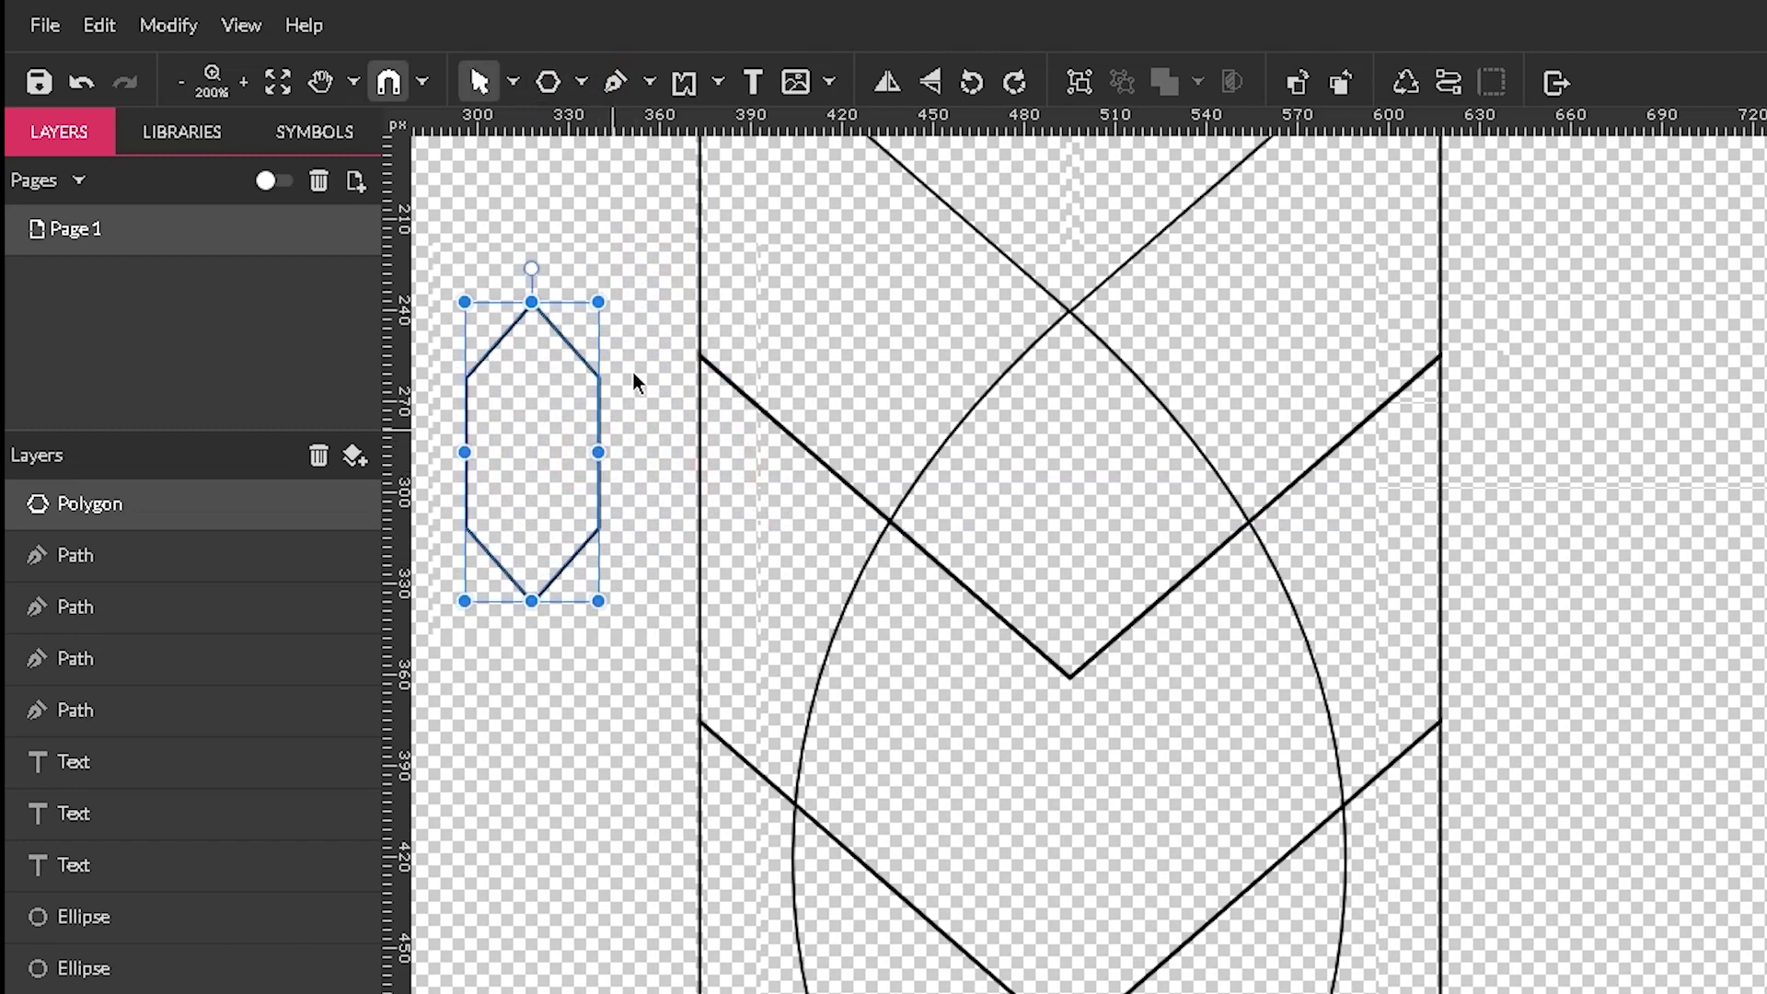
left_click_drag(525, 266, 624, 543)
left_click_drag(604, 432, 884, 428)
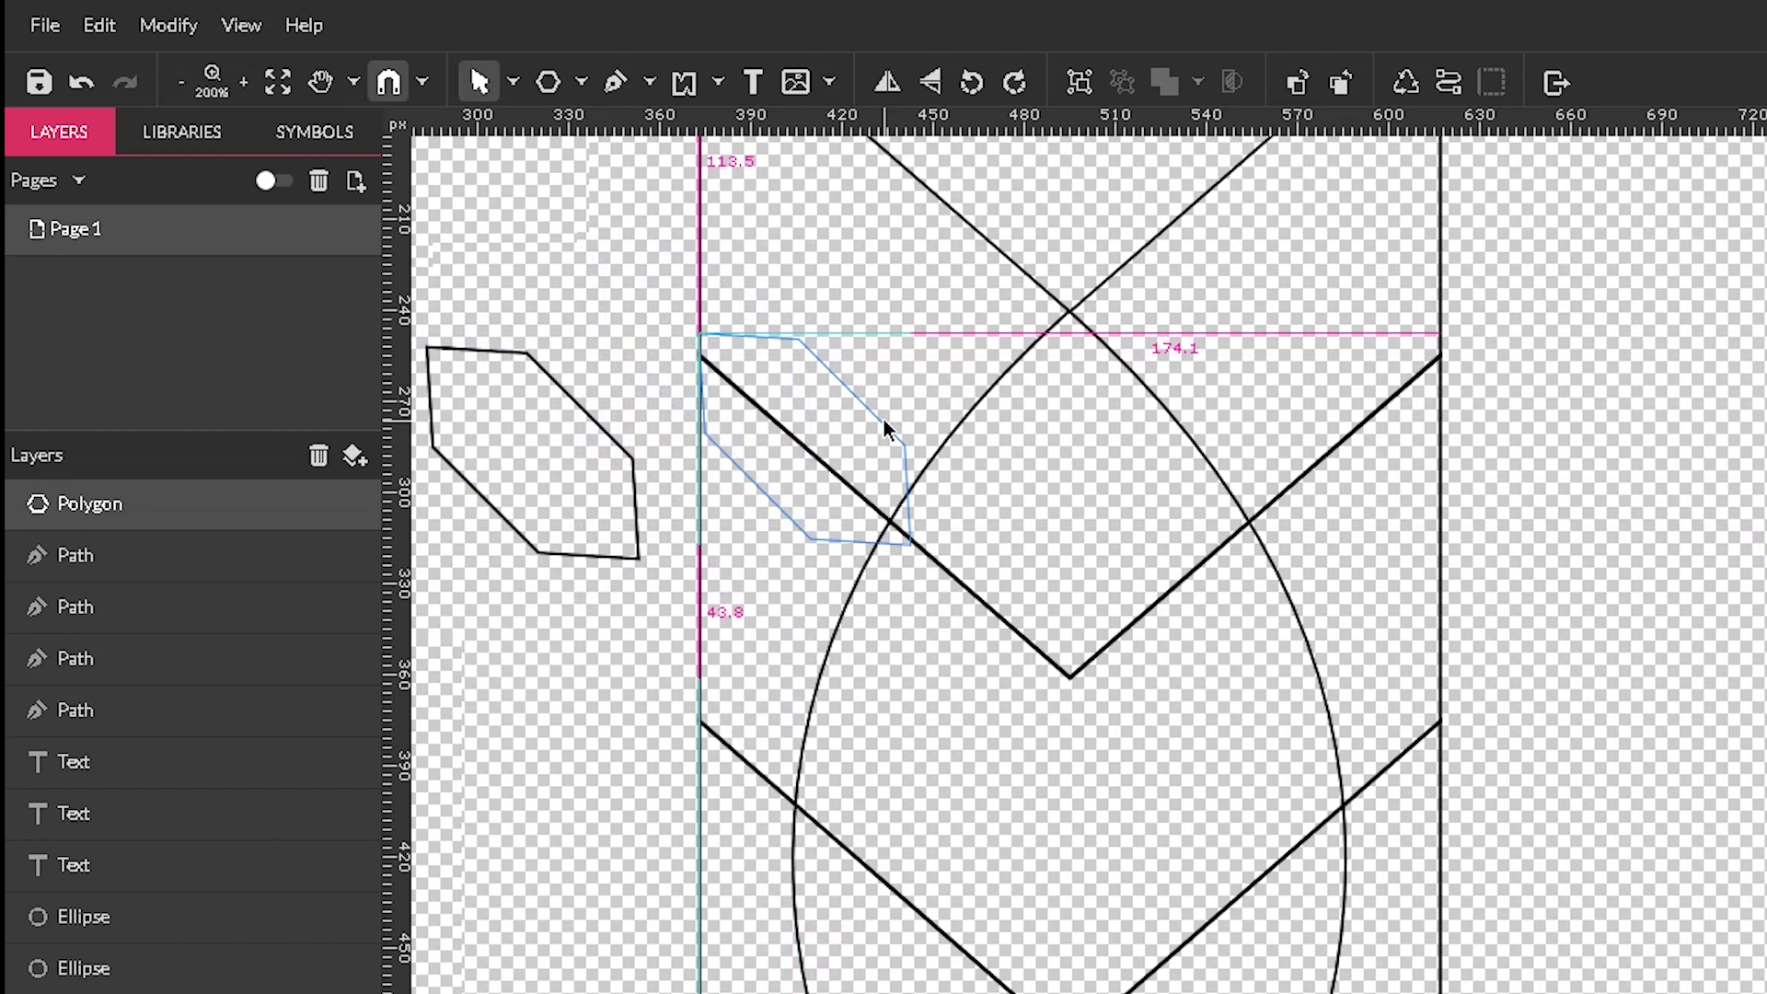
left_click_drag(883, 422, 884, 421)
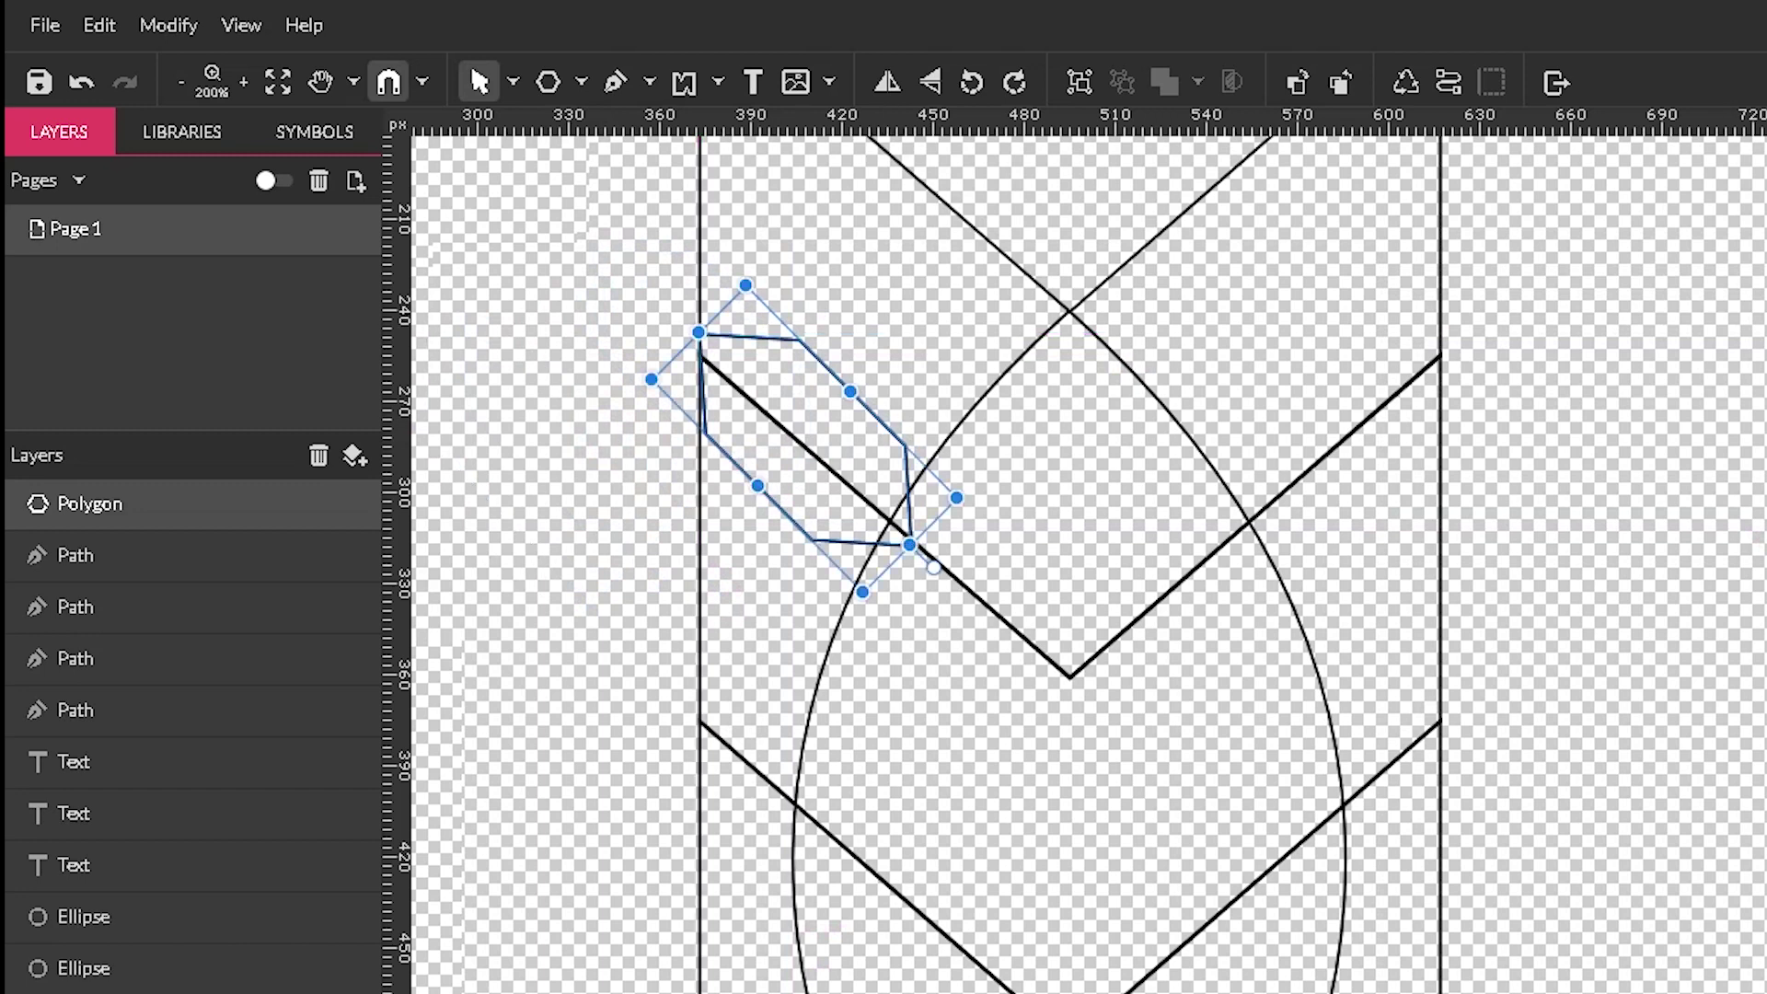
- Fine-tune the hexagon's position and rotation along the top chevron's left arm, ending at -132.1°
key("ctrl+plus")
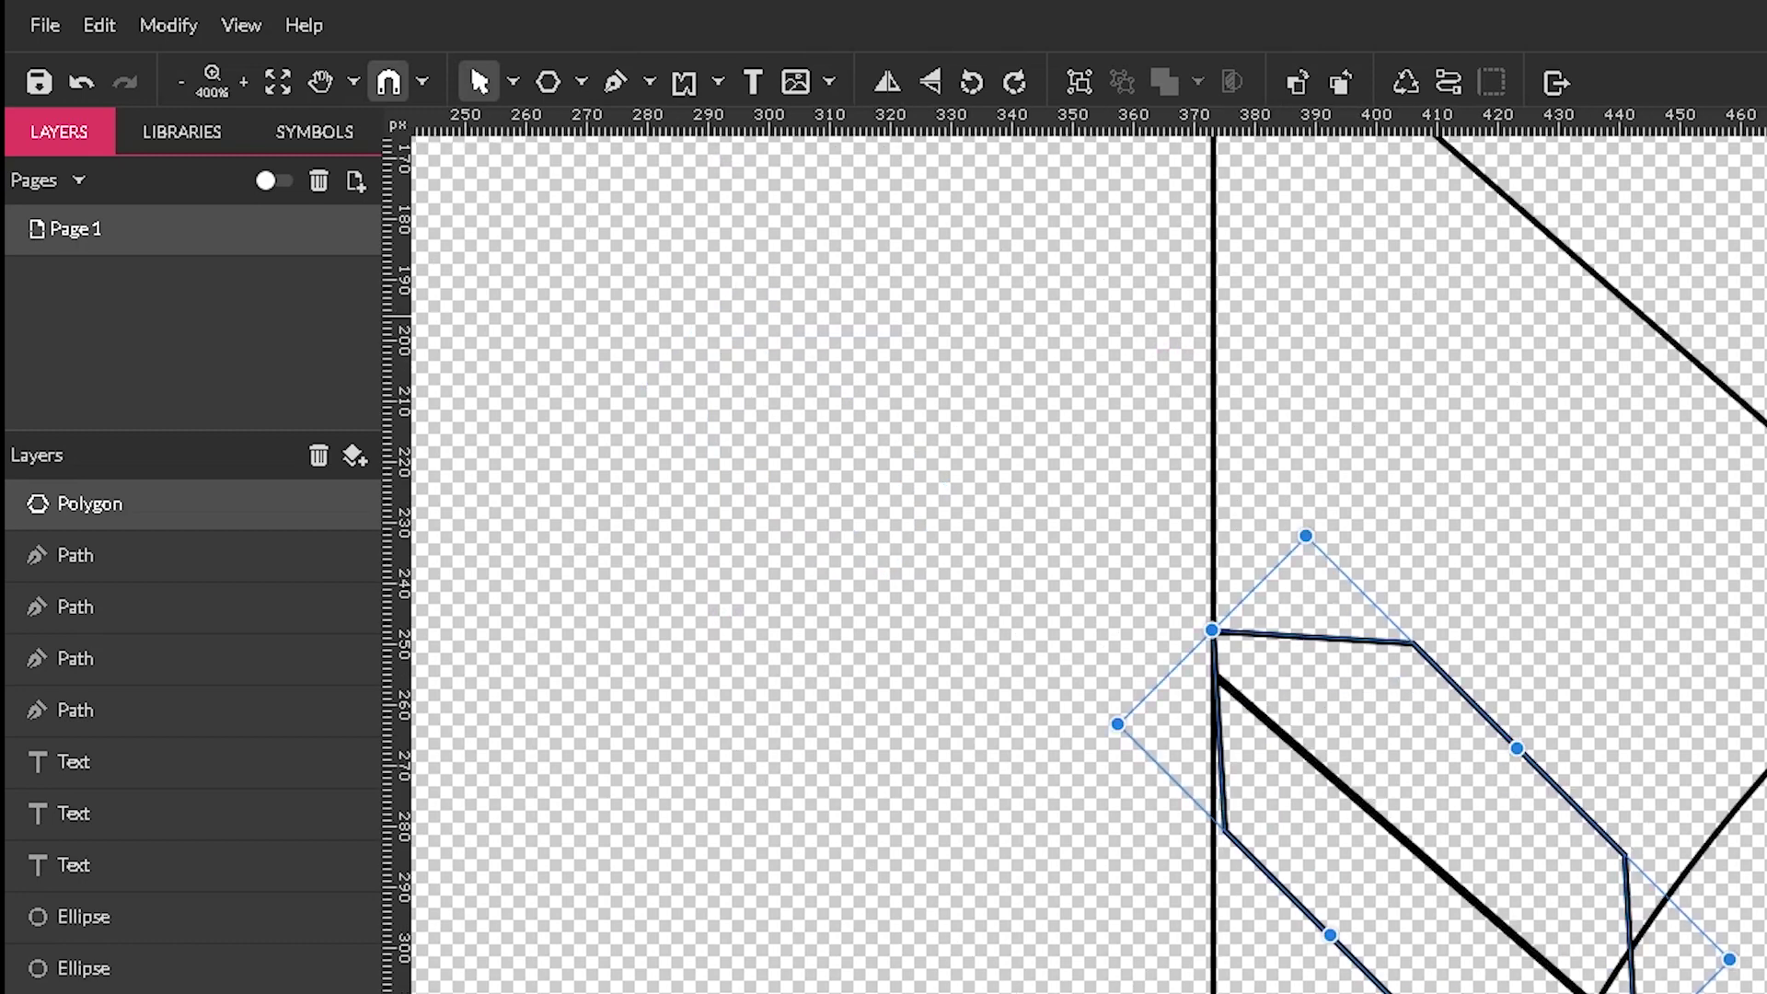
key("h")
left_click_drag(1657, 697, 1242, 510)
key("v")
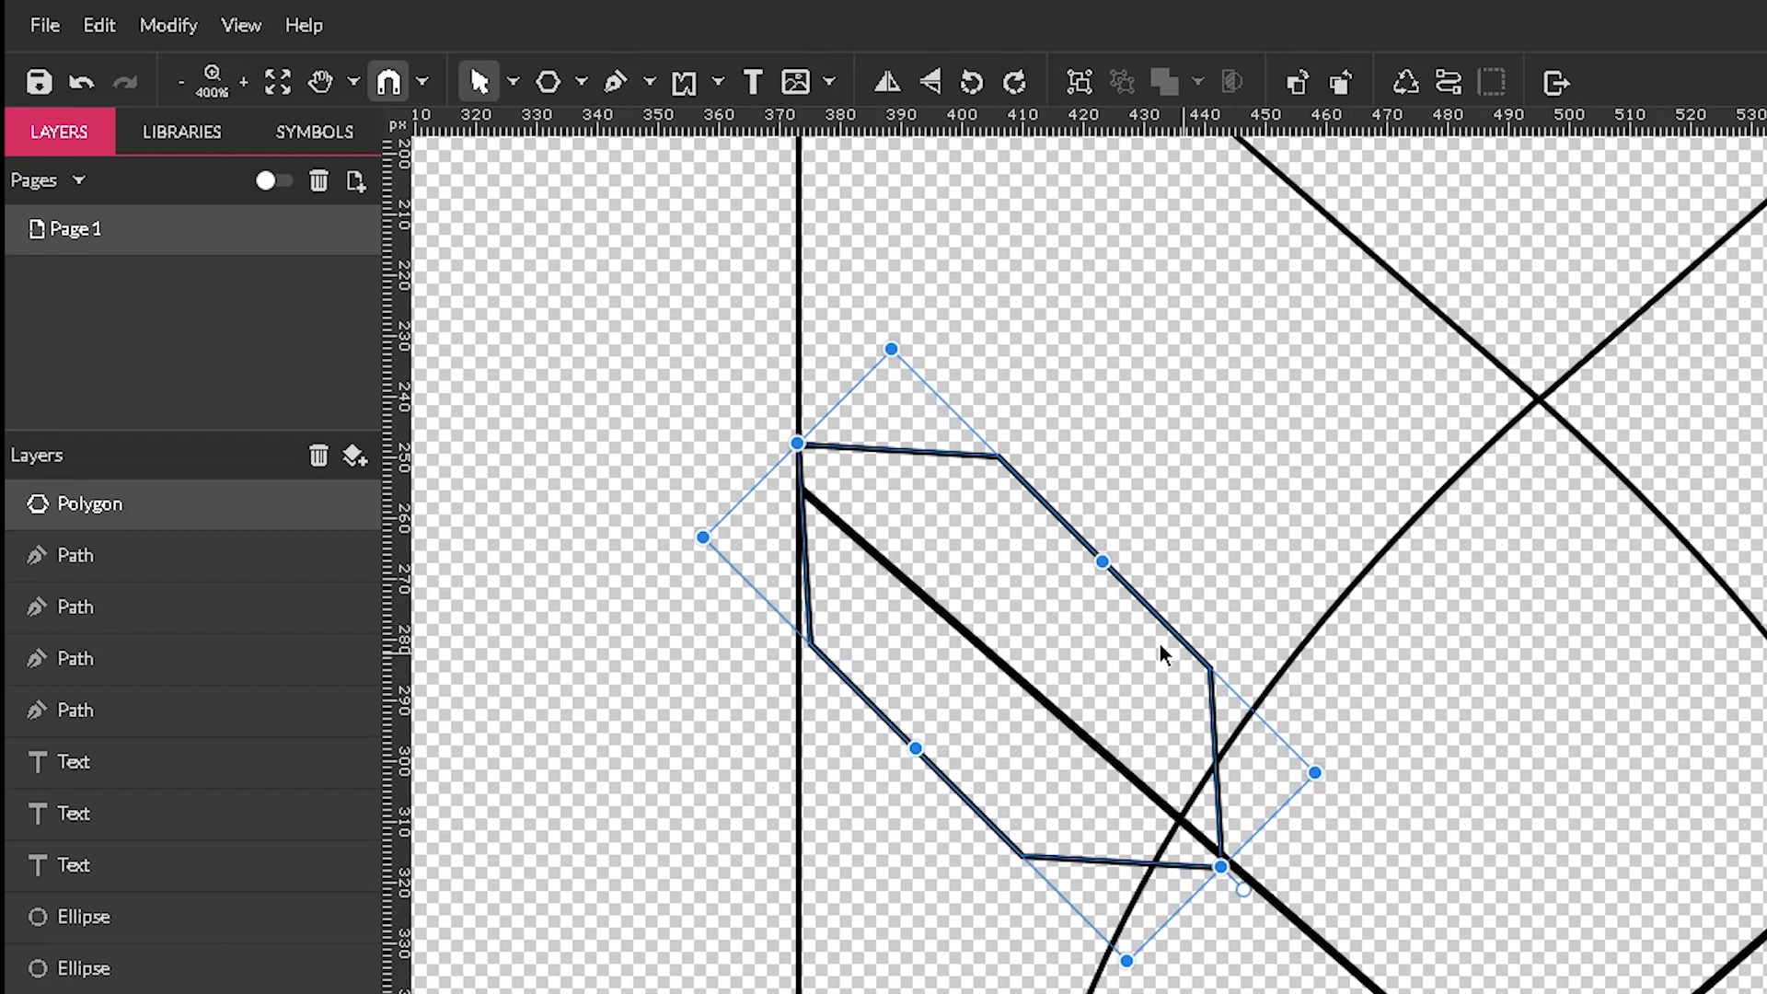
left_click_drag(1152, 607, 1219, 663)
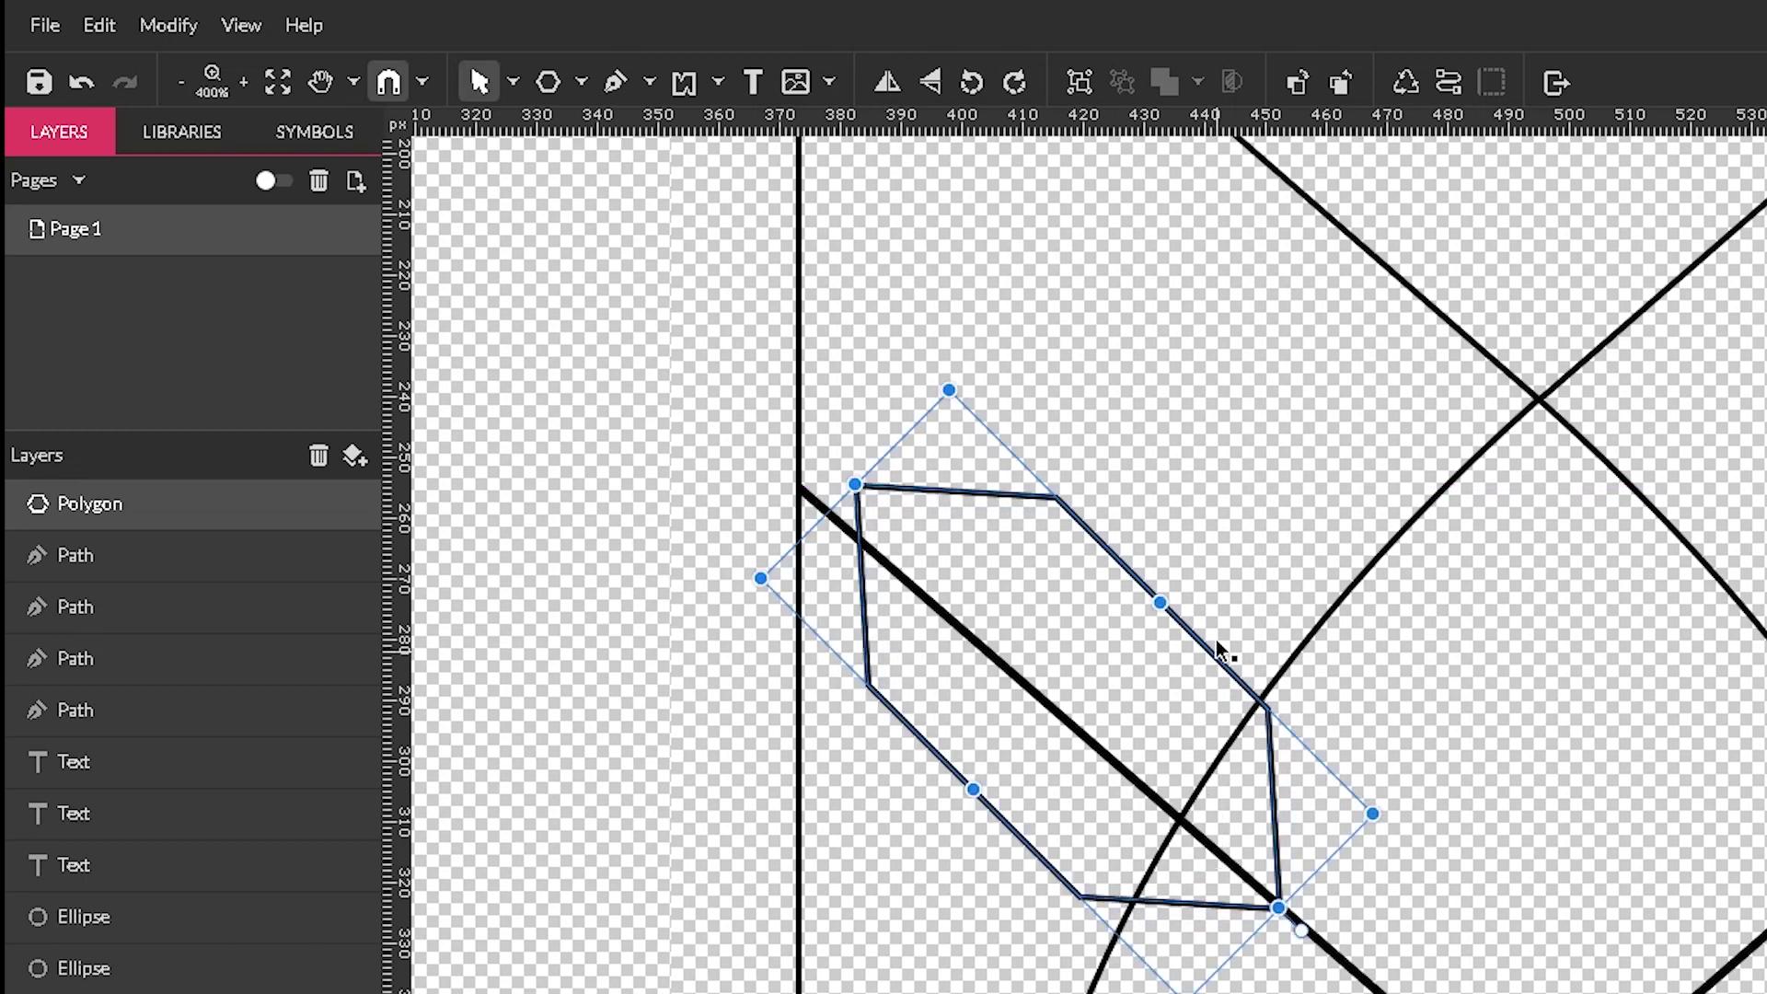
left_click_drag(1160, 601, 1140, 620)
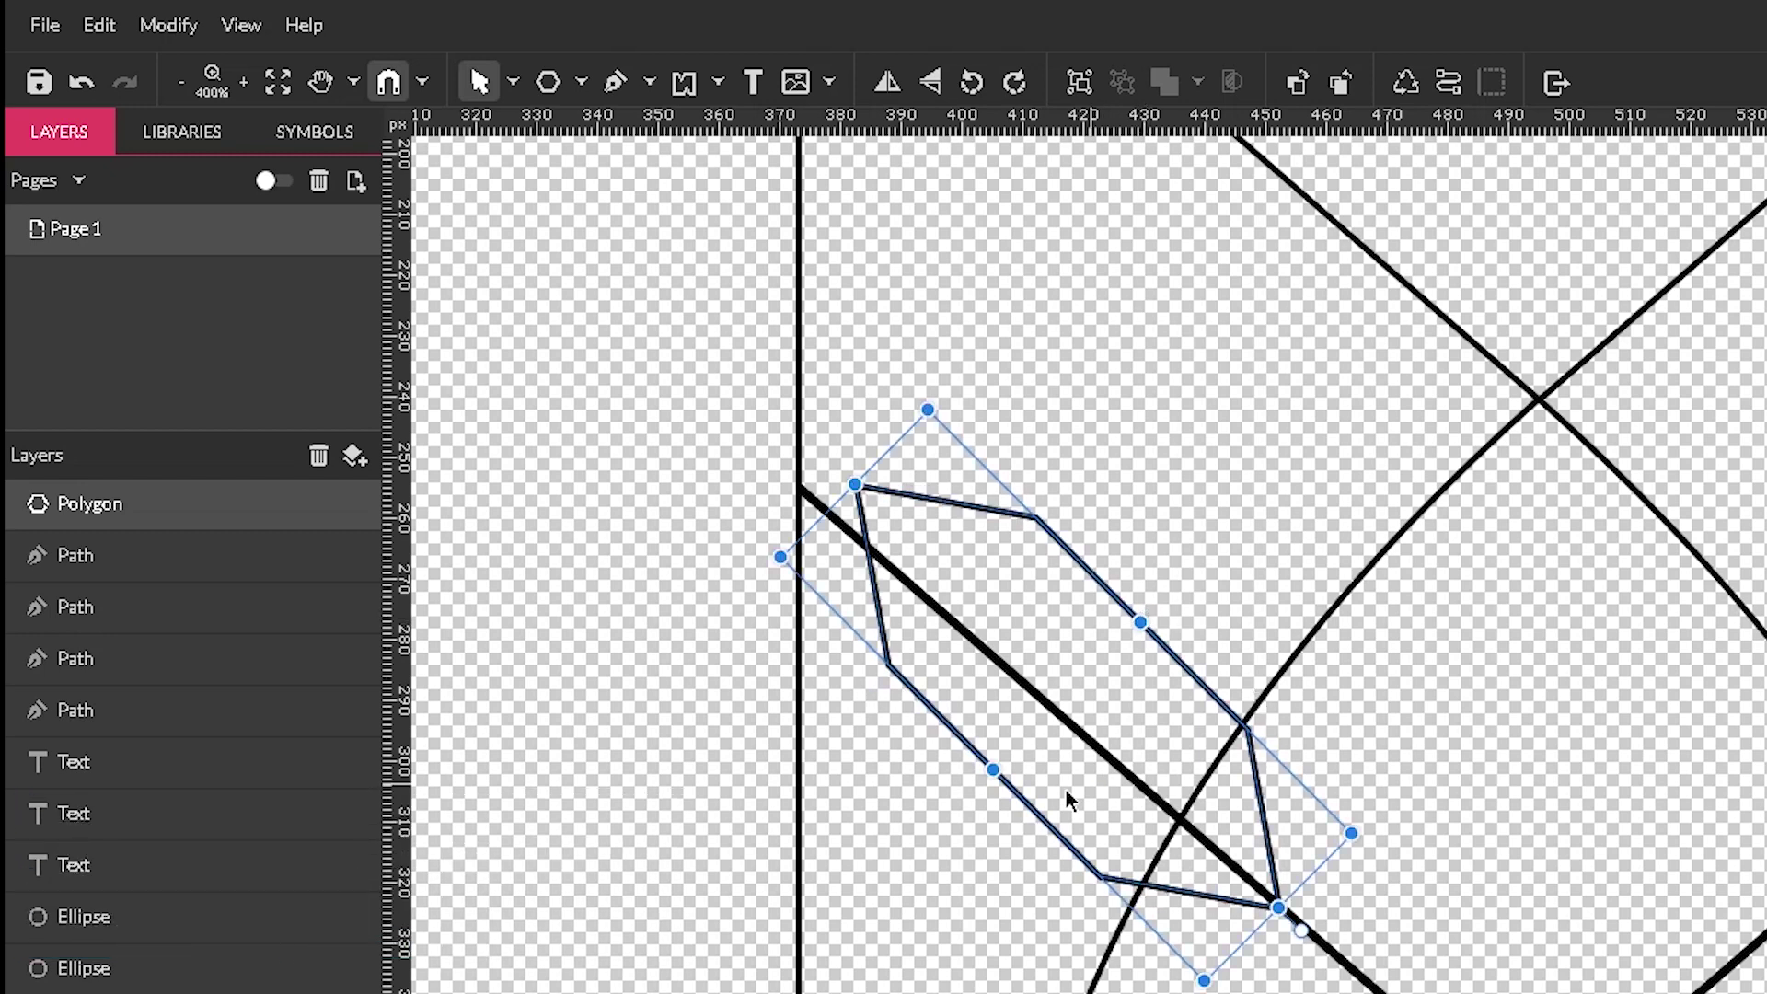
left_click_drag(1300, 929, 1307, 920)
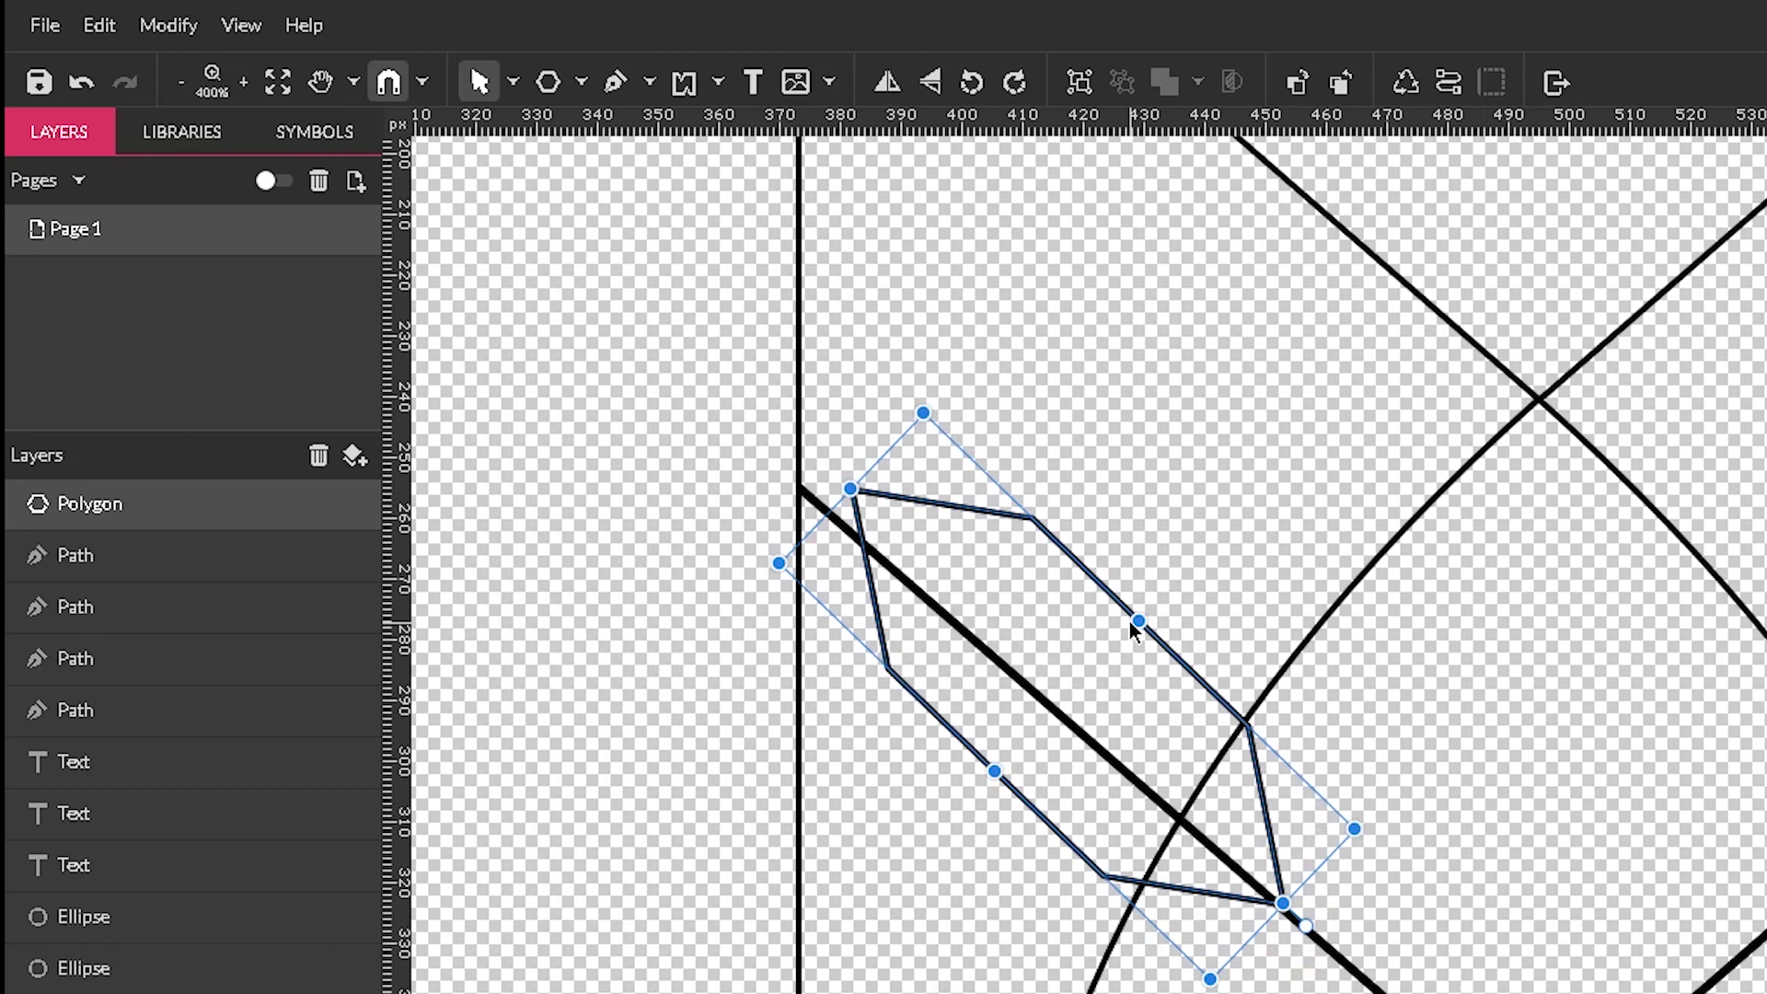
left_click_drag(1118, 607, 1114, 625)
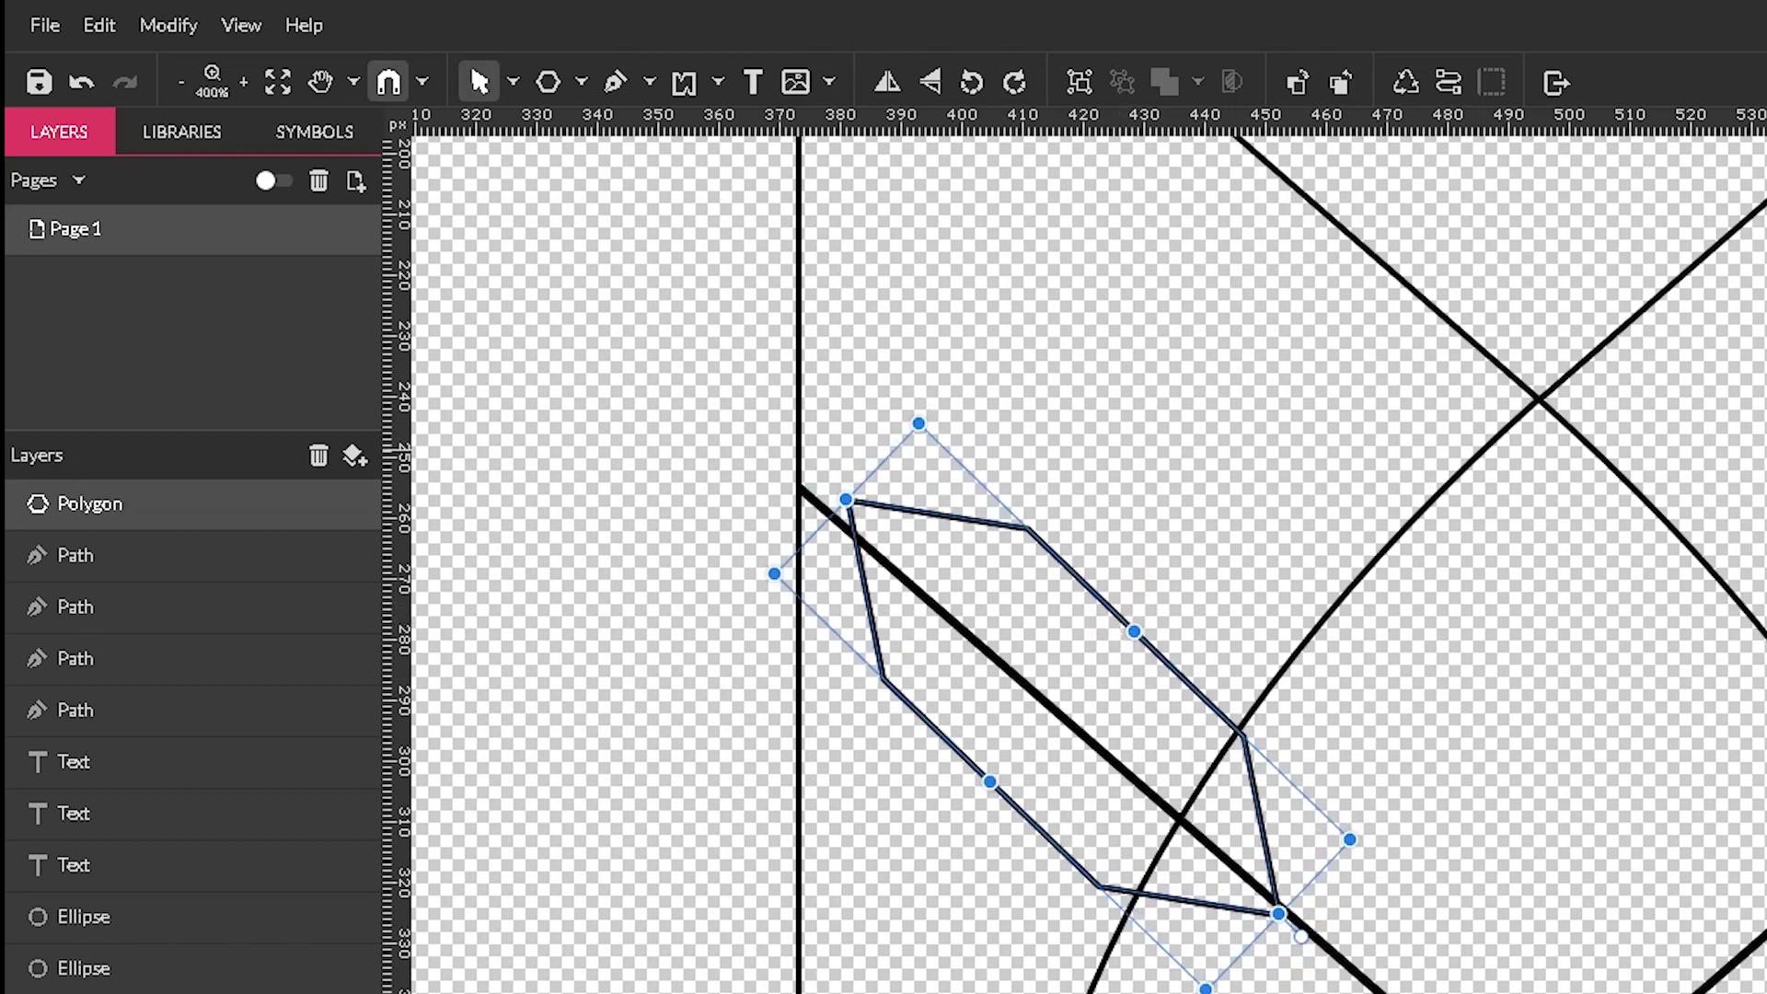
left_click_drag(1316, 937, 1315, 941)
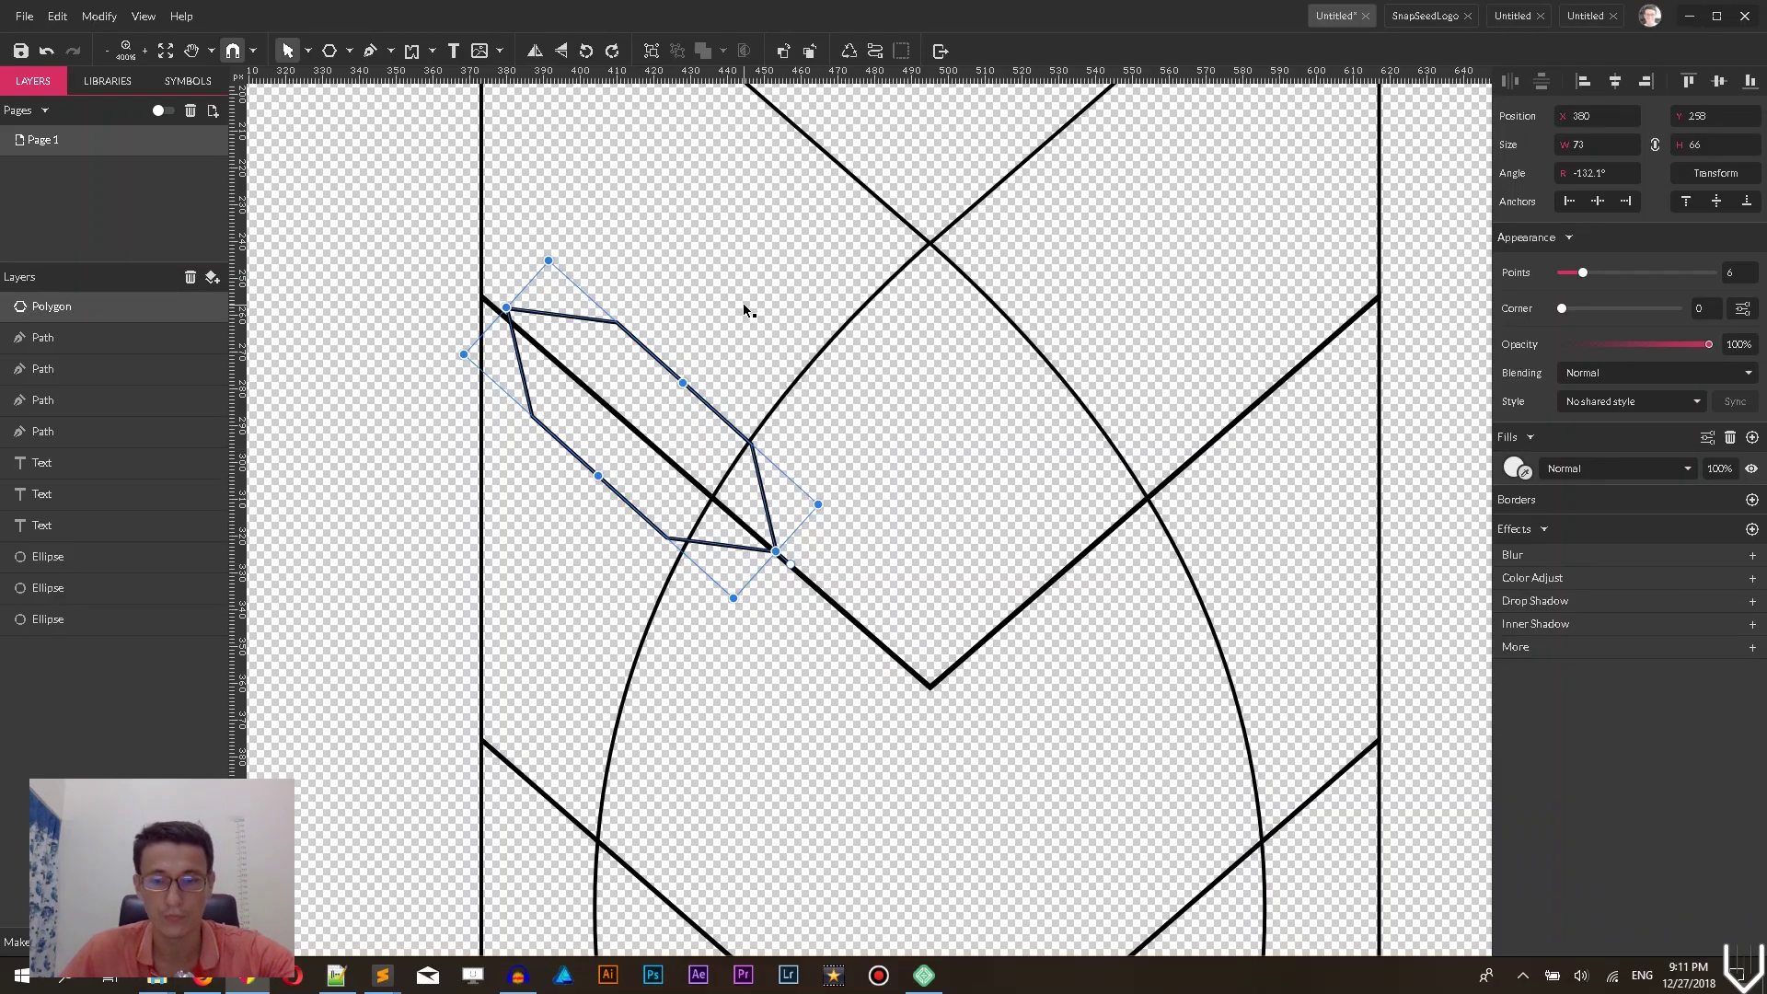
key("Down")
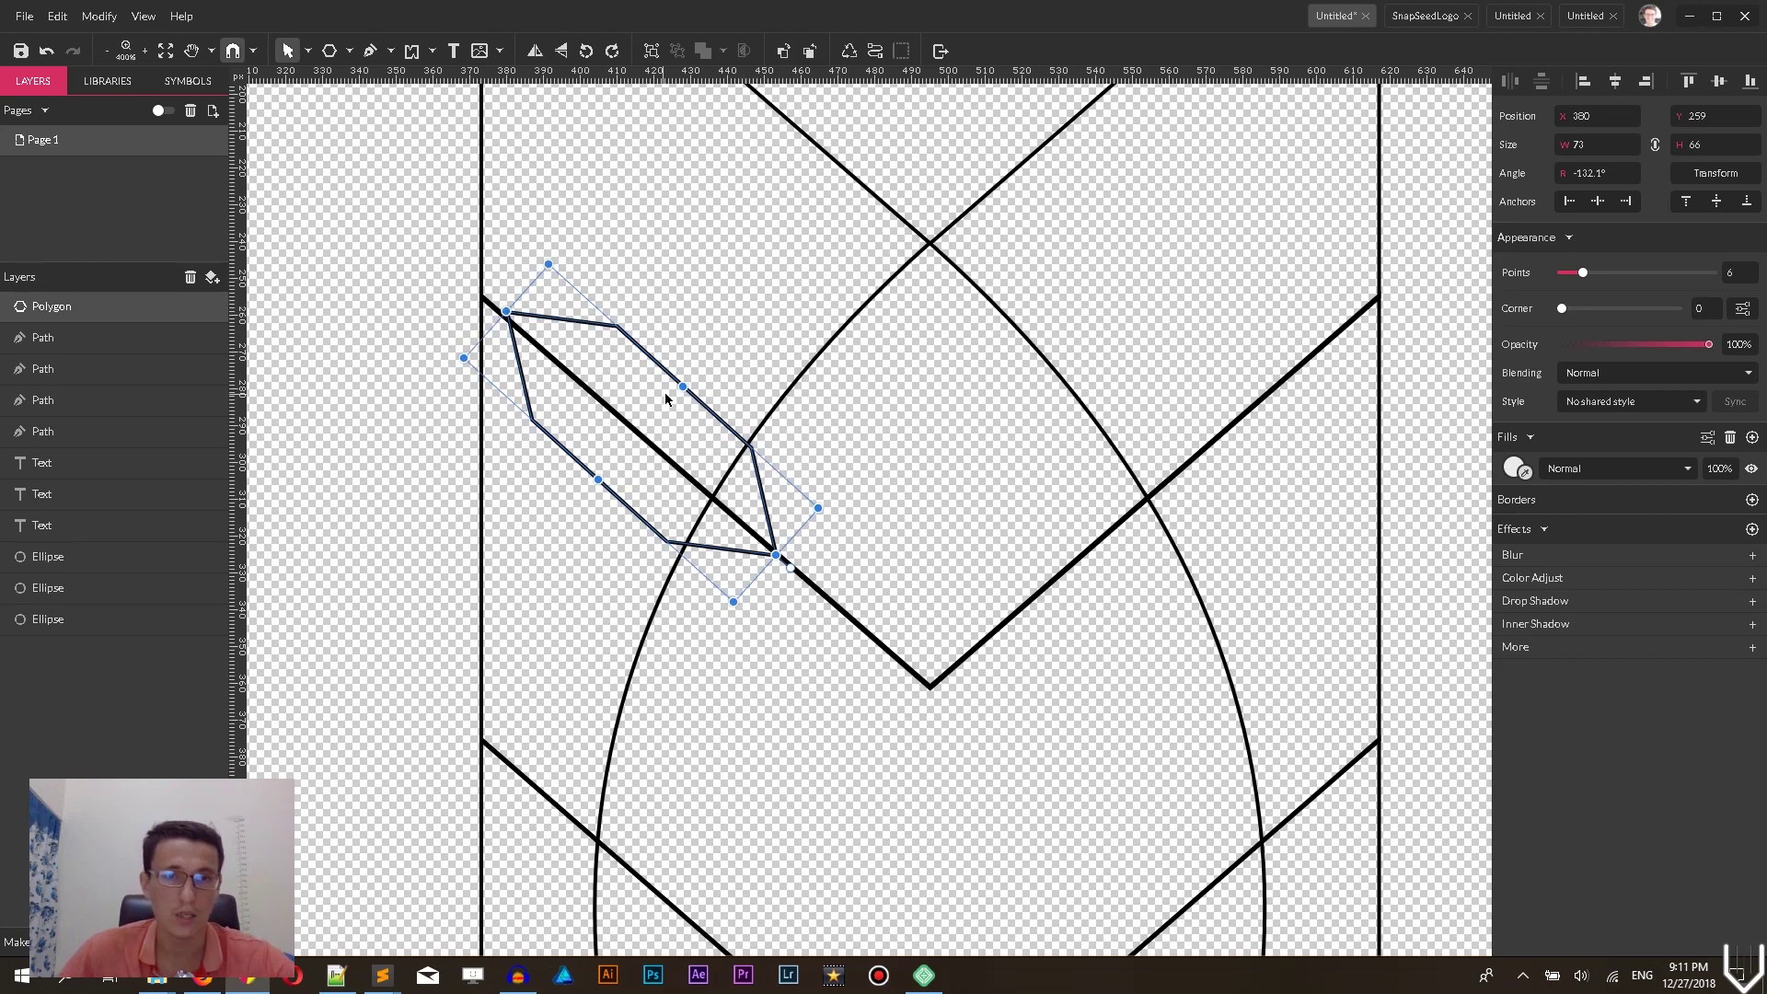
left_click_drag(669, 373, 661, 368)
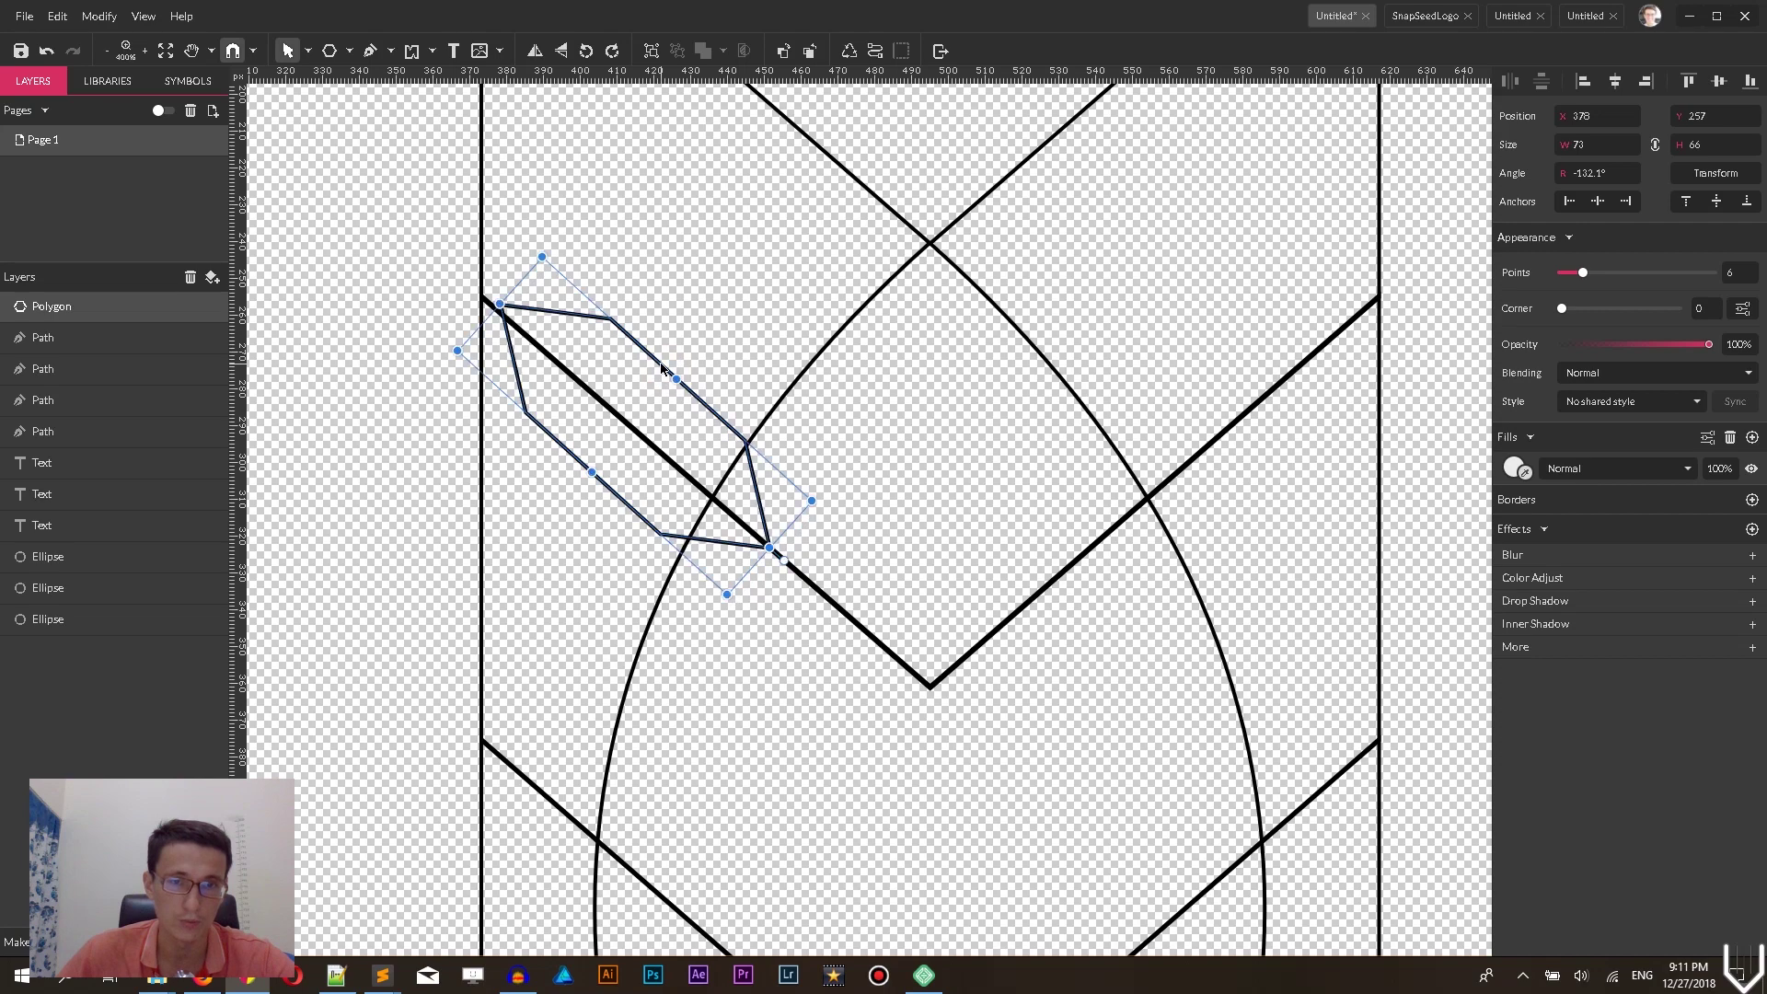
left_click(773, 311)
left_click(702, 402)
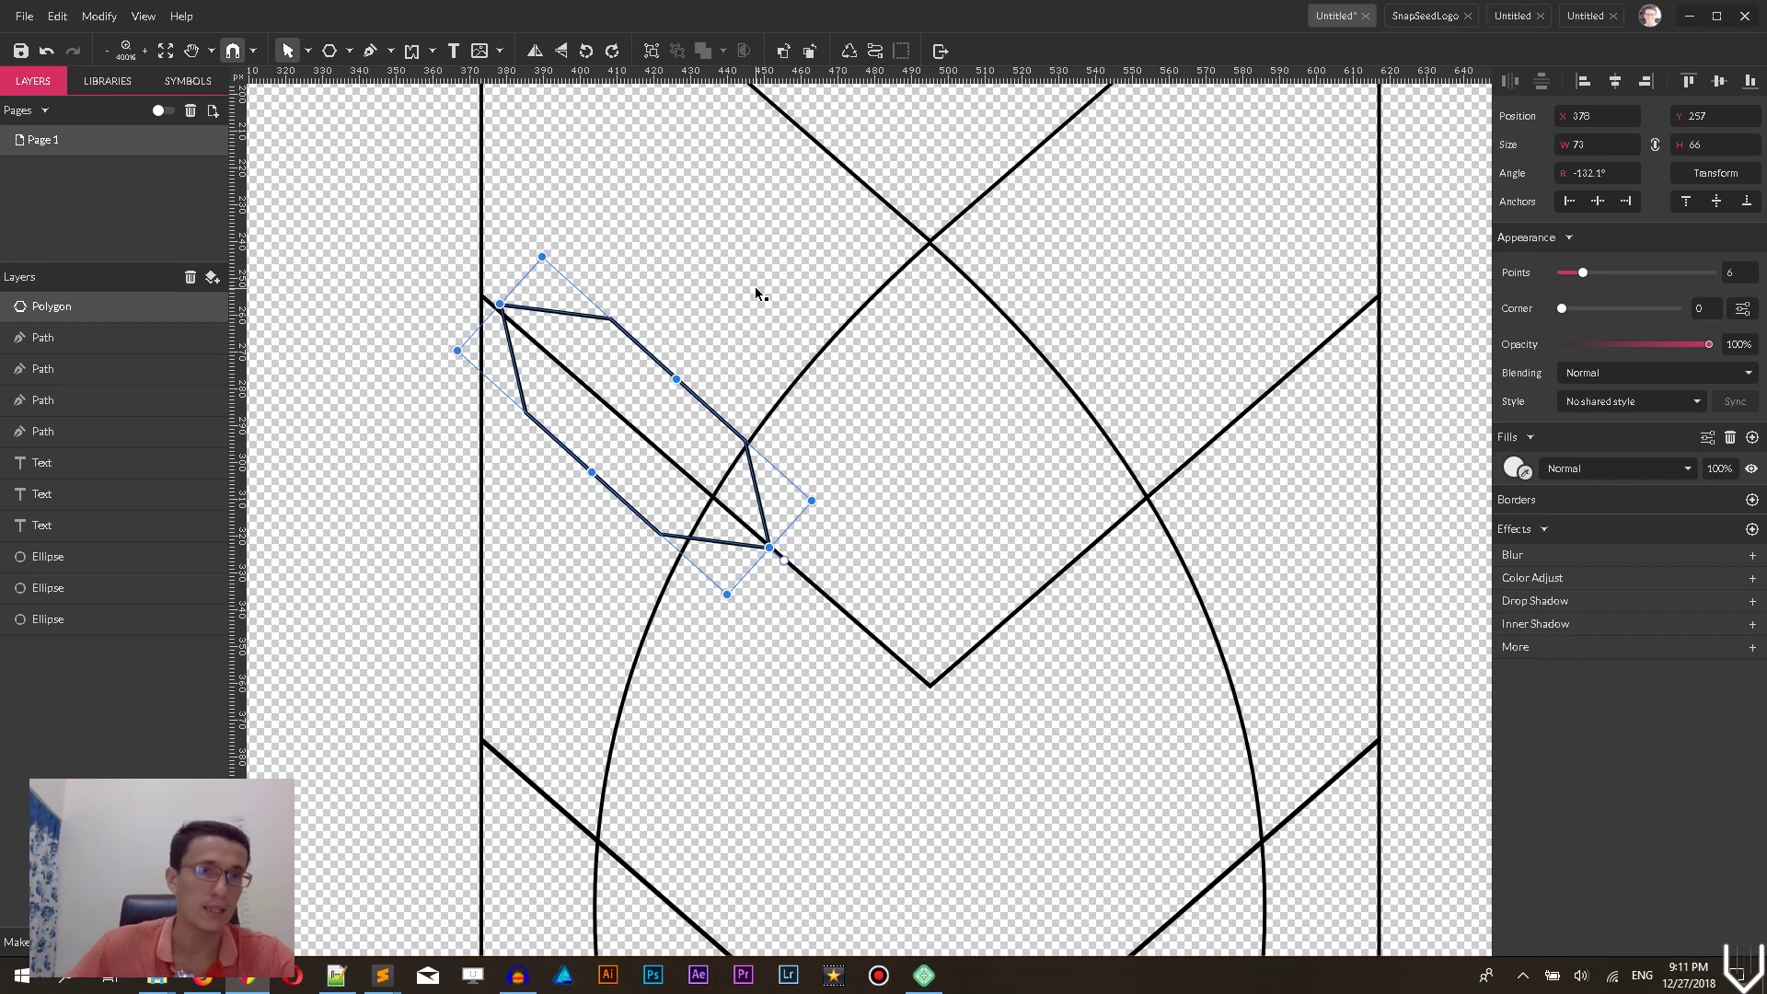
- Switch the view mode to Full View so shapes display filled
left_click(144, 16)
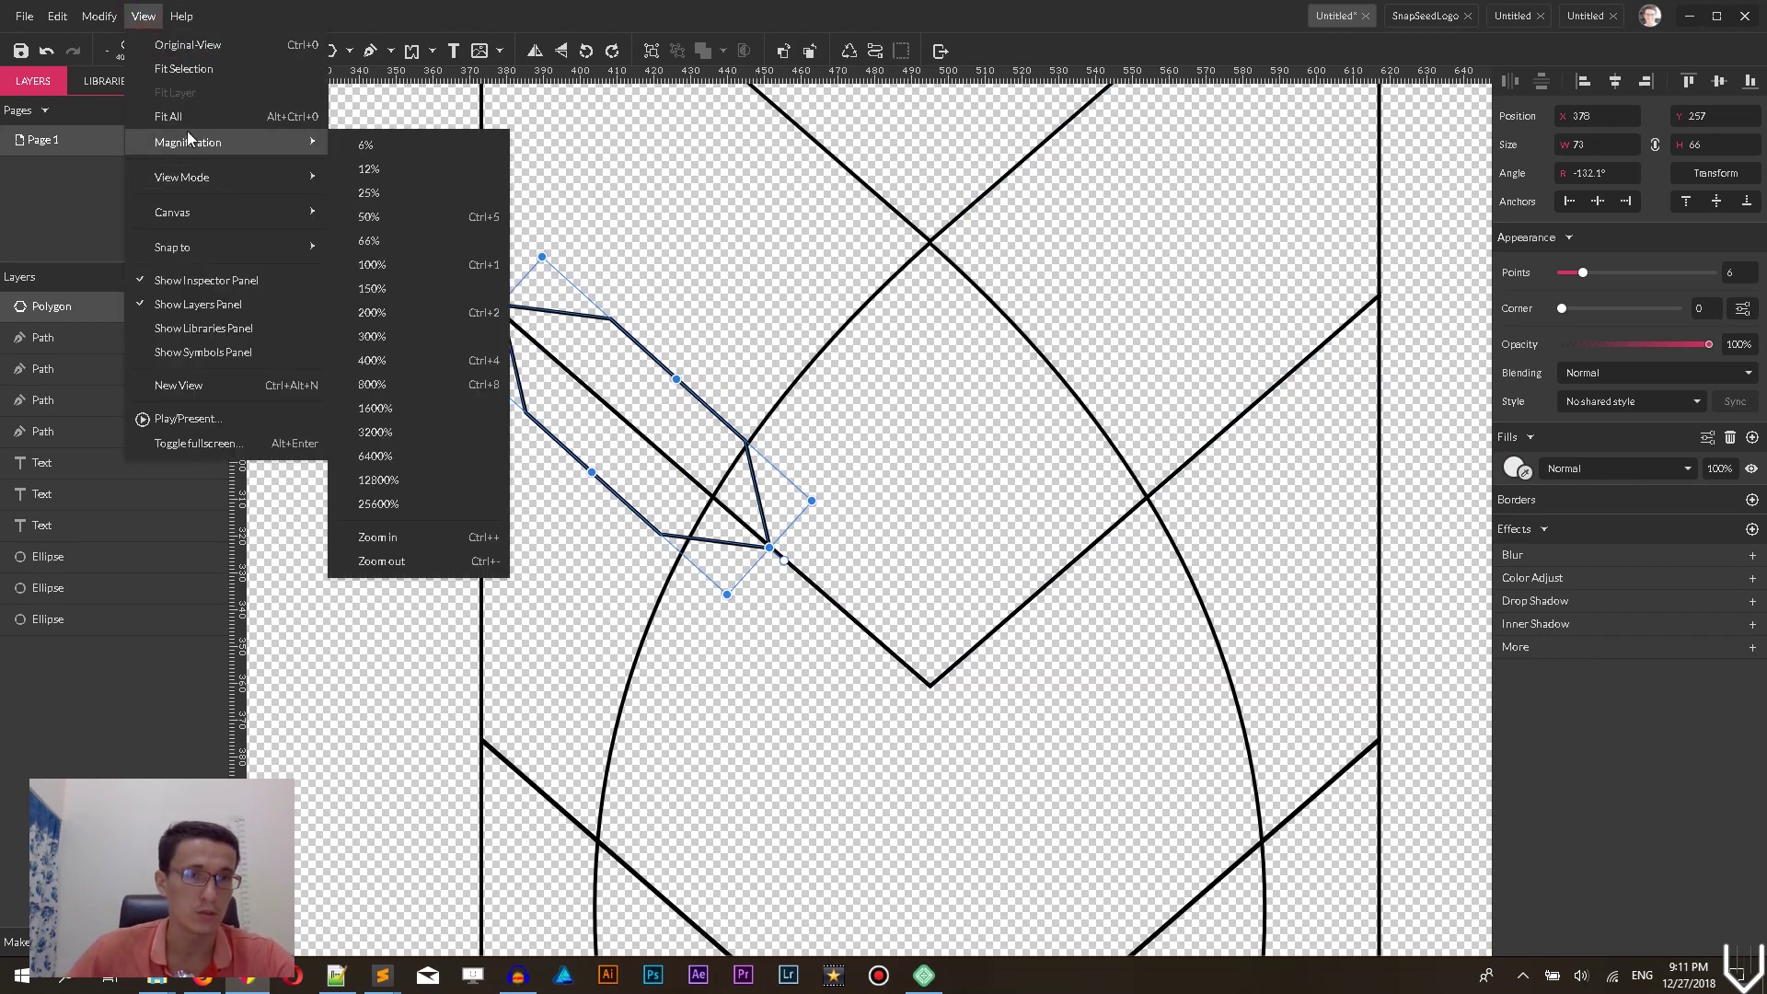
mouse_move(191, 173)
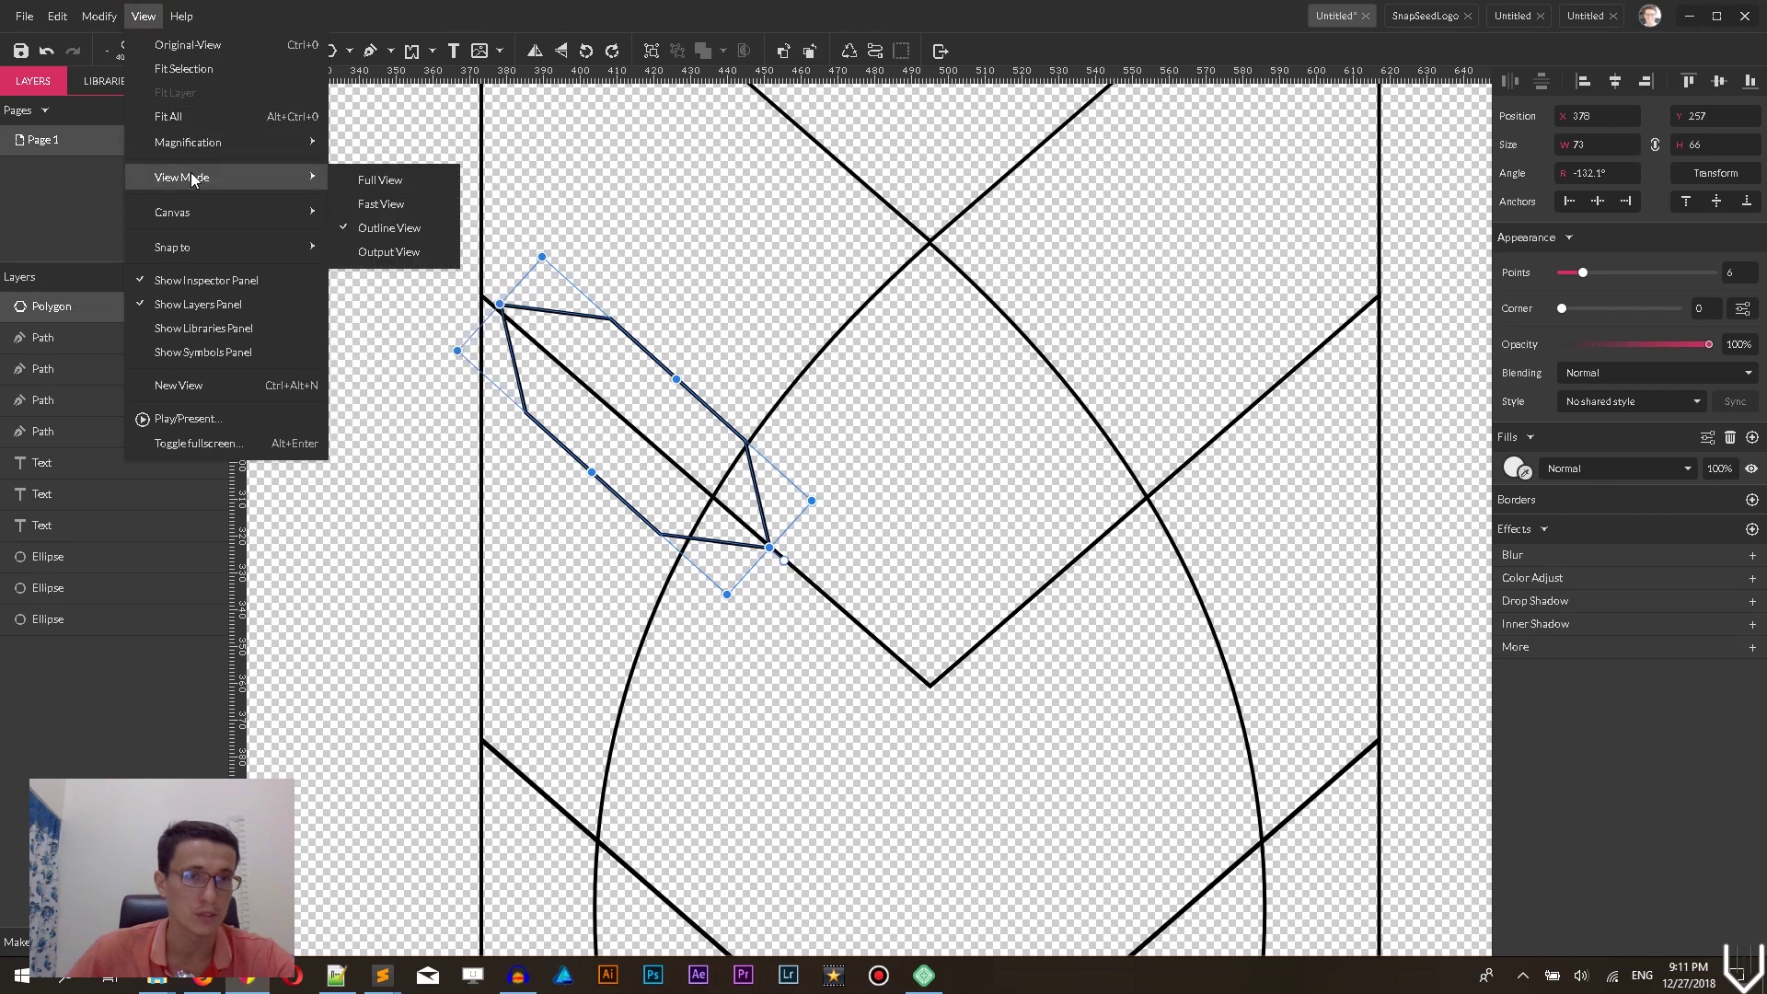
left_click(381, 179)
- Subtract the narrow hexagon from the grey leaf shape, carving a notch into its edge
left_click(391, 336)
left_click(675, 433)
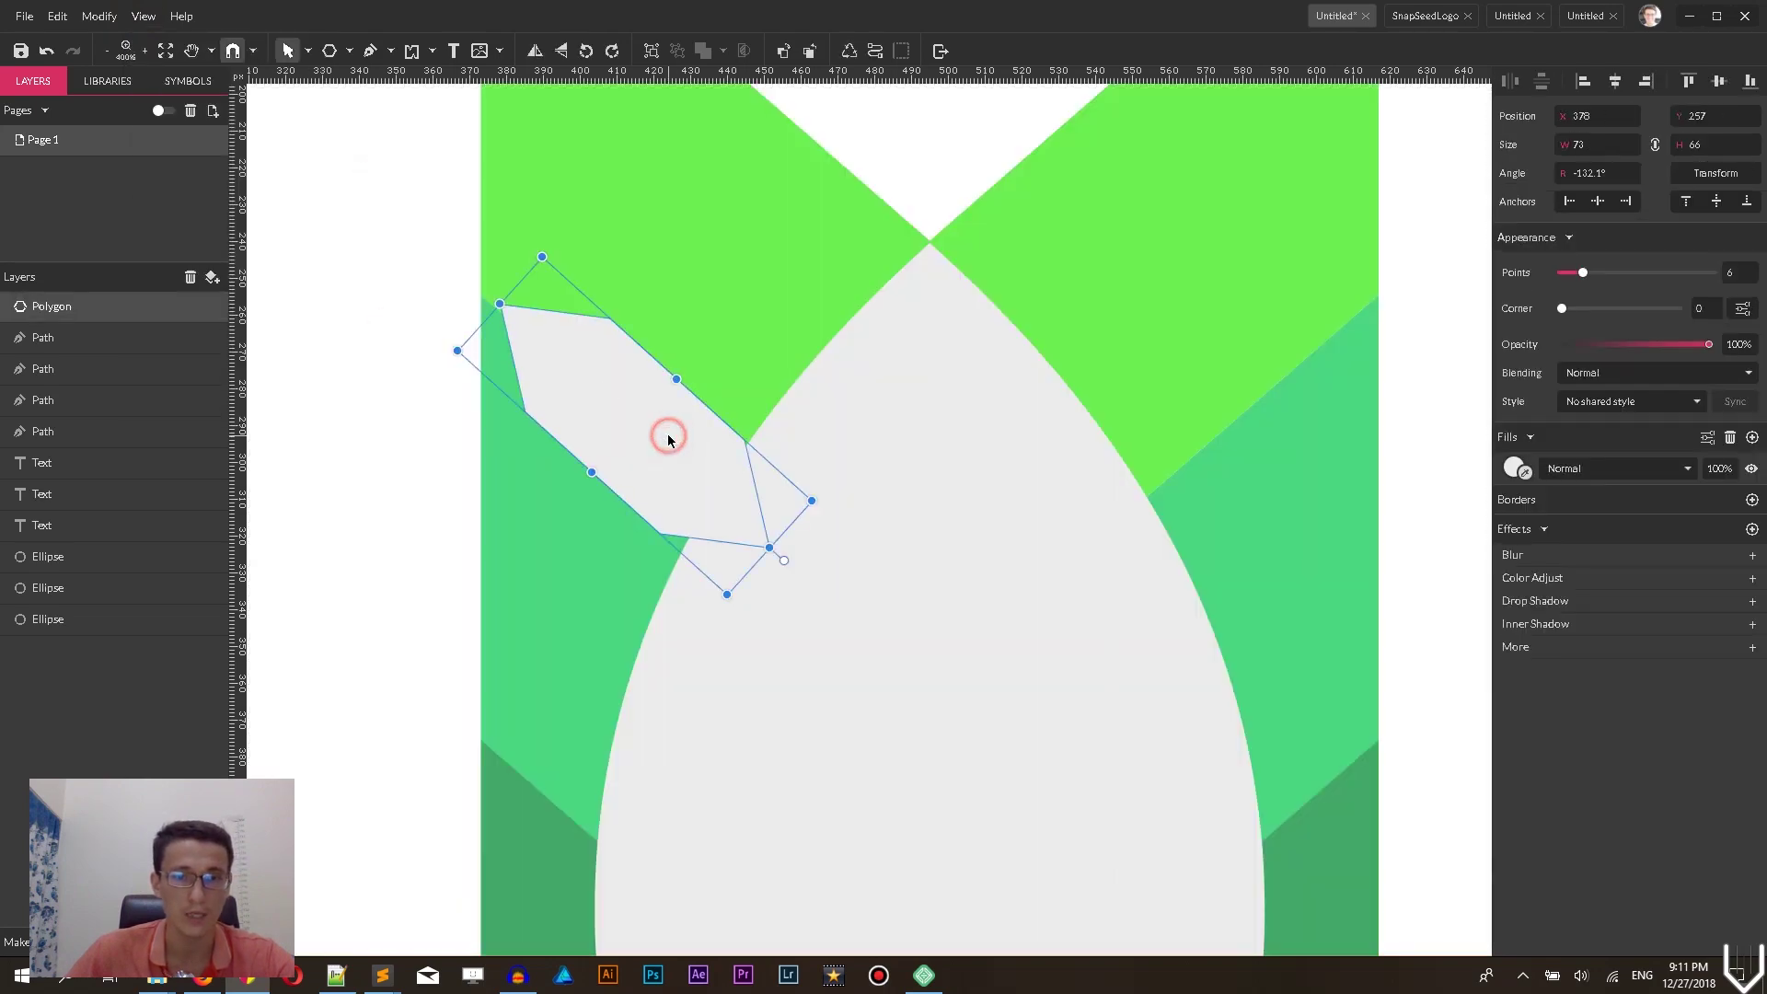
left_click(848, 419, "shift")
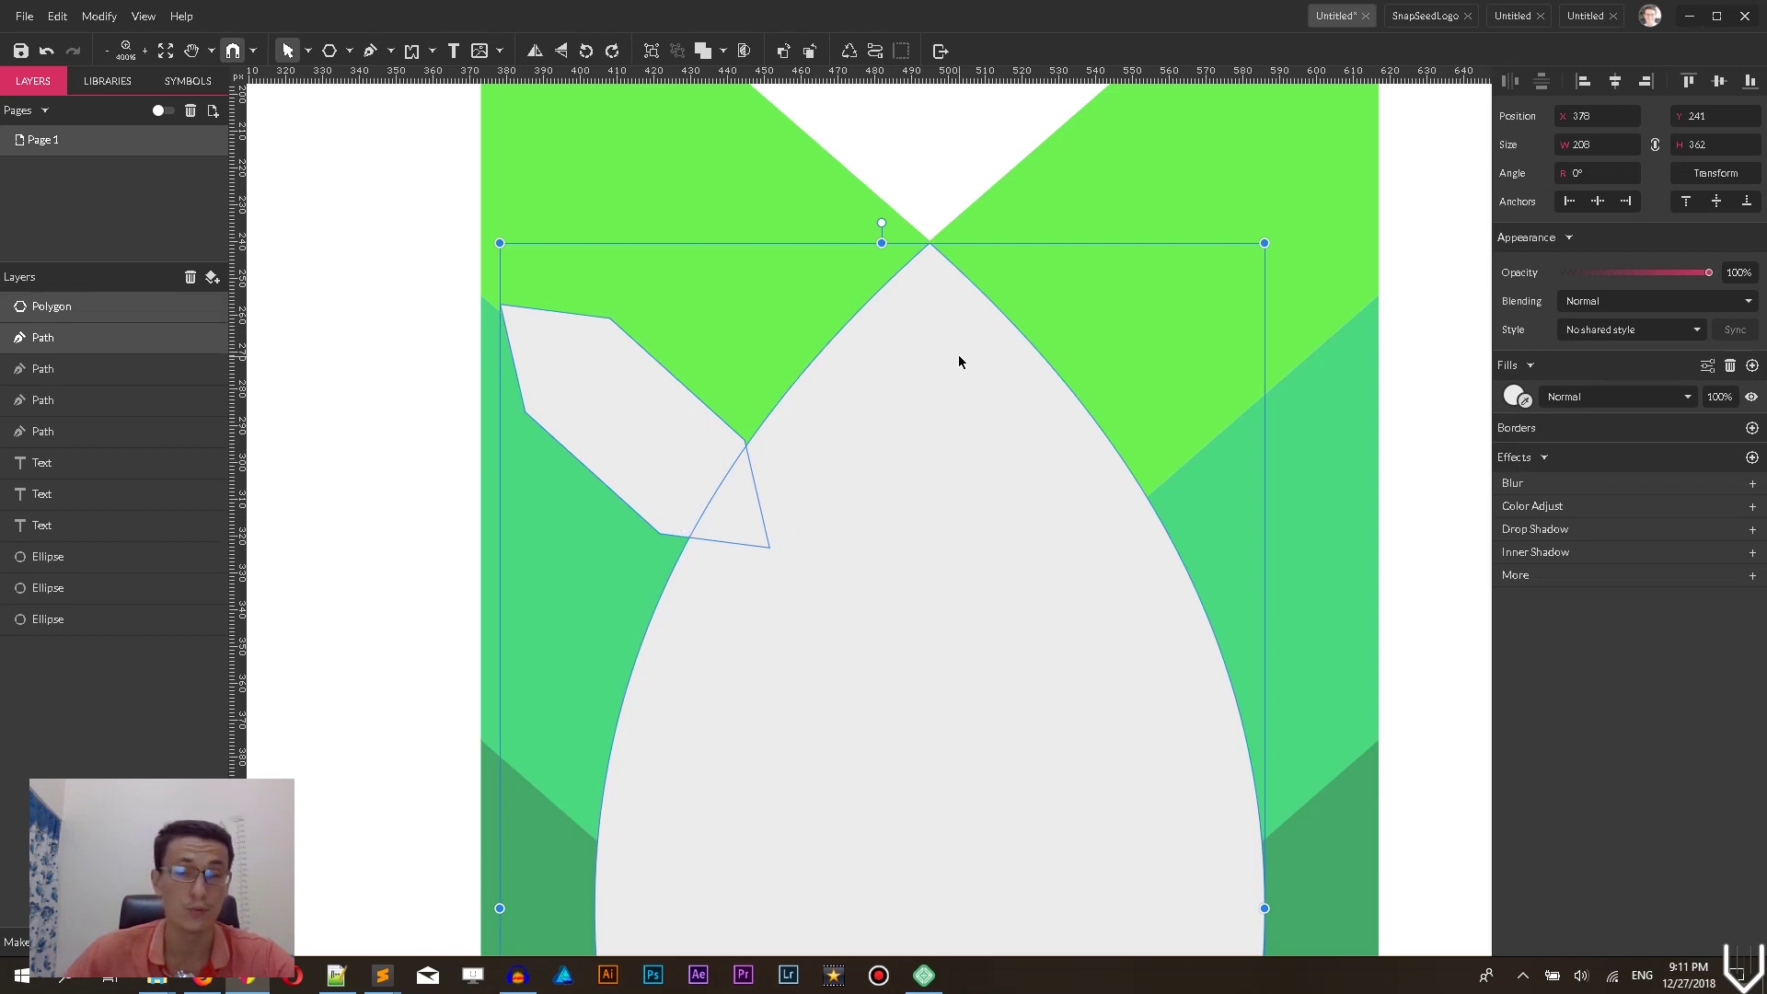
left_click(724, 51)
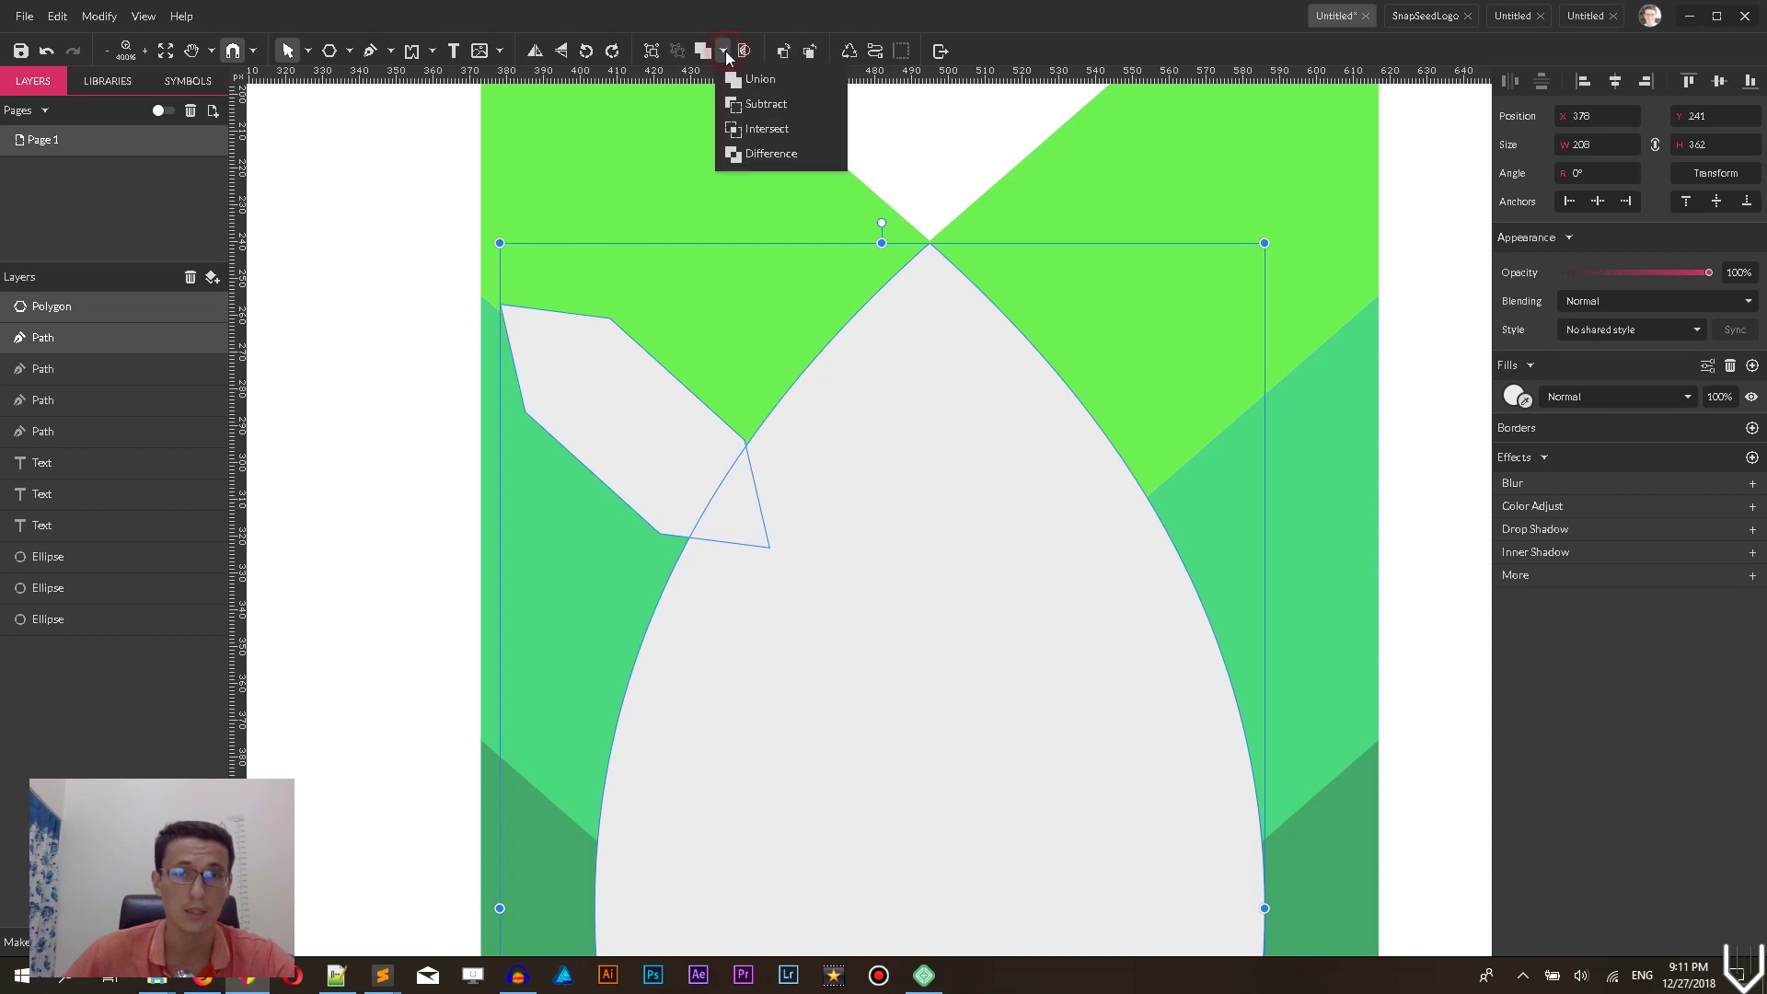
left_click(765, 104)
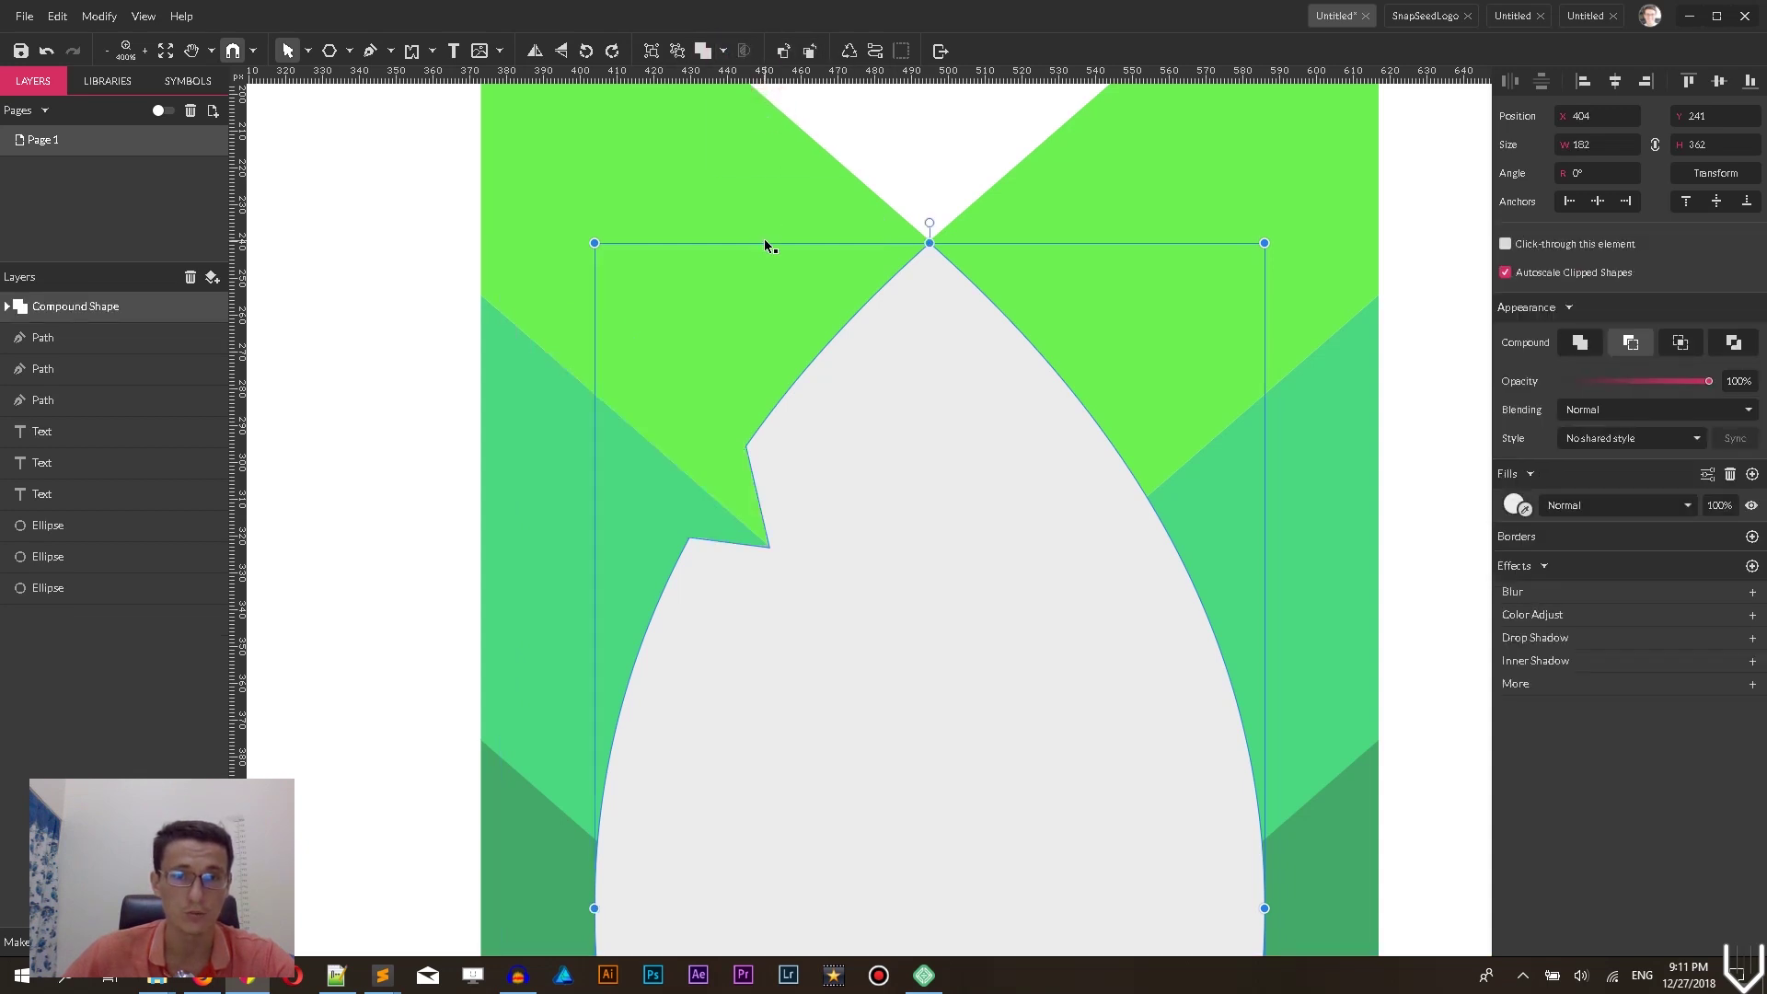
left_click(354, 53)
- Rotate and nudge the cut-out polygon inside the compound to X 376, Y 260, then zoom out
left_click(332, 104)
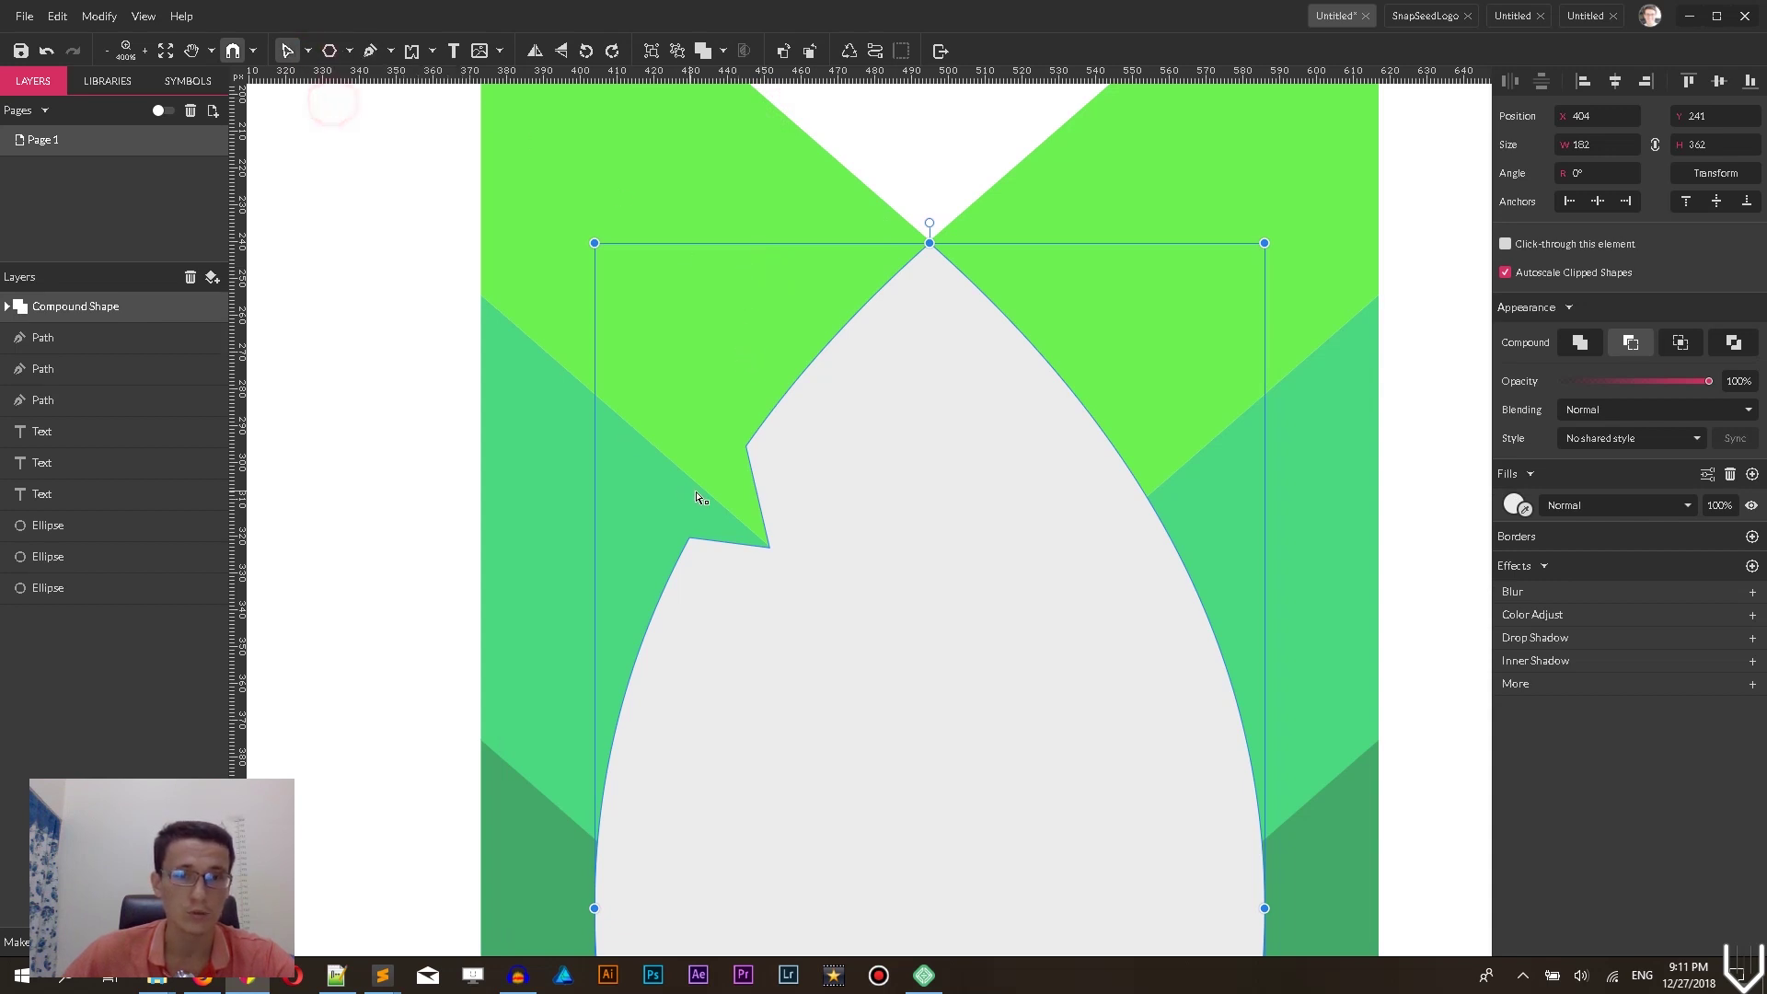
double_click(747, 455)
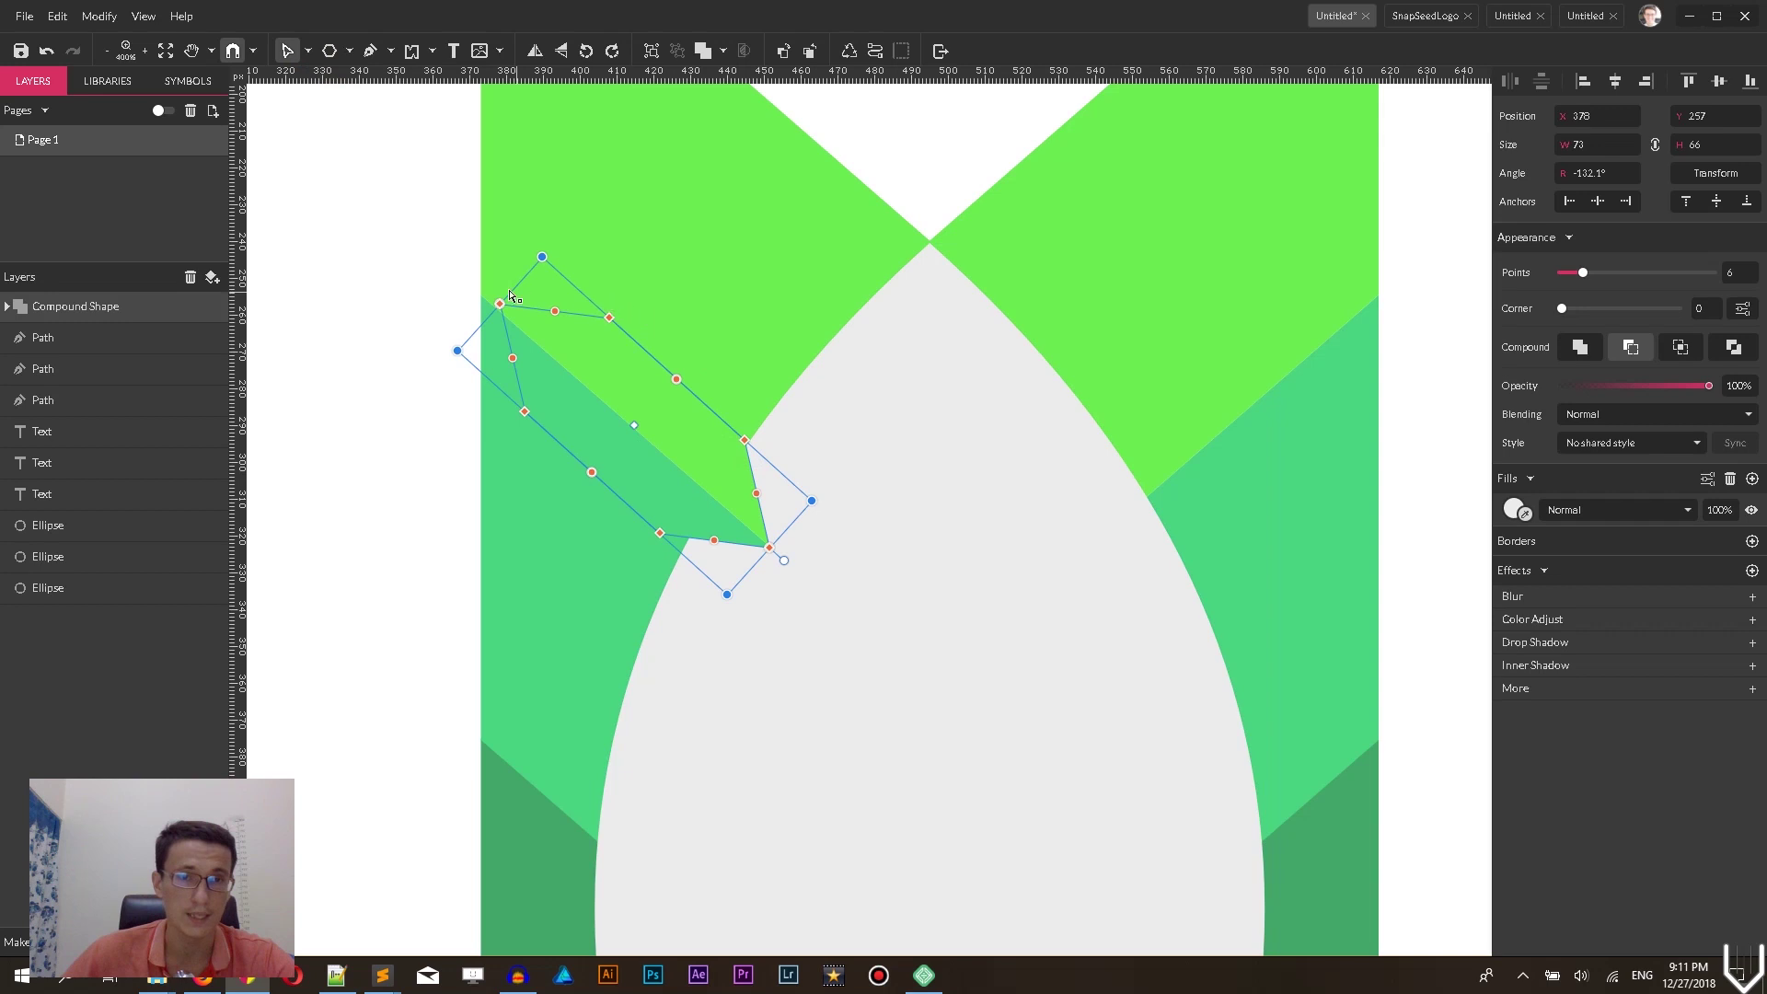
left_click_drag(771, 546, 773, 539)
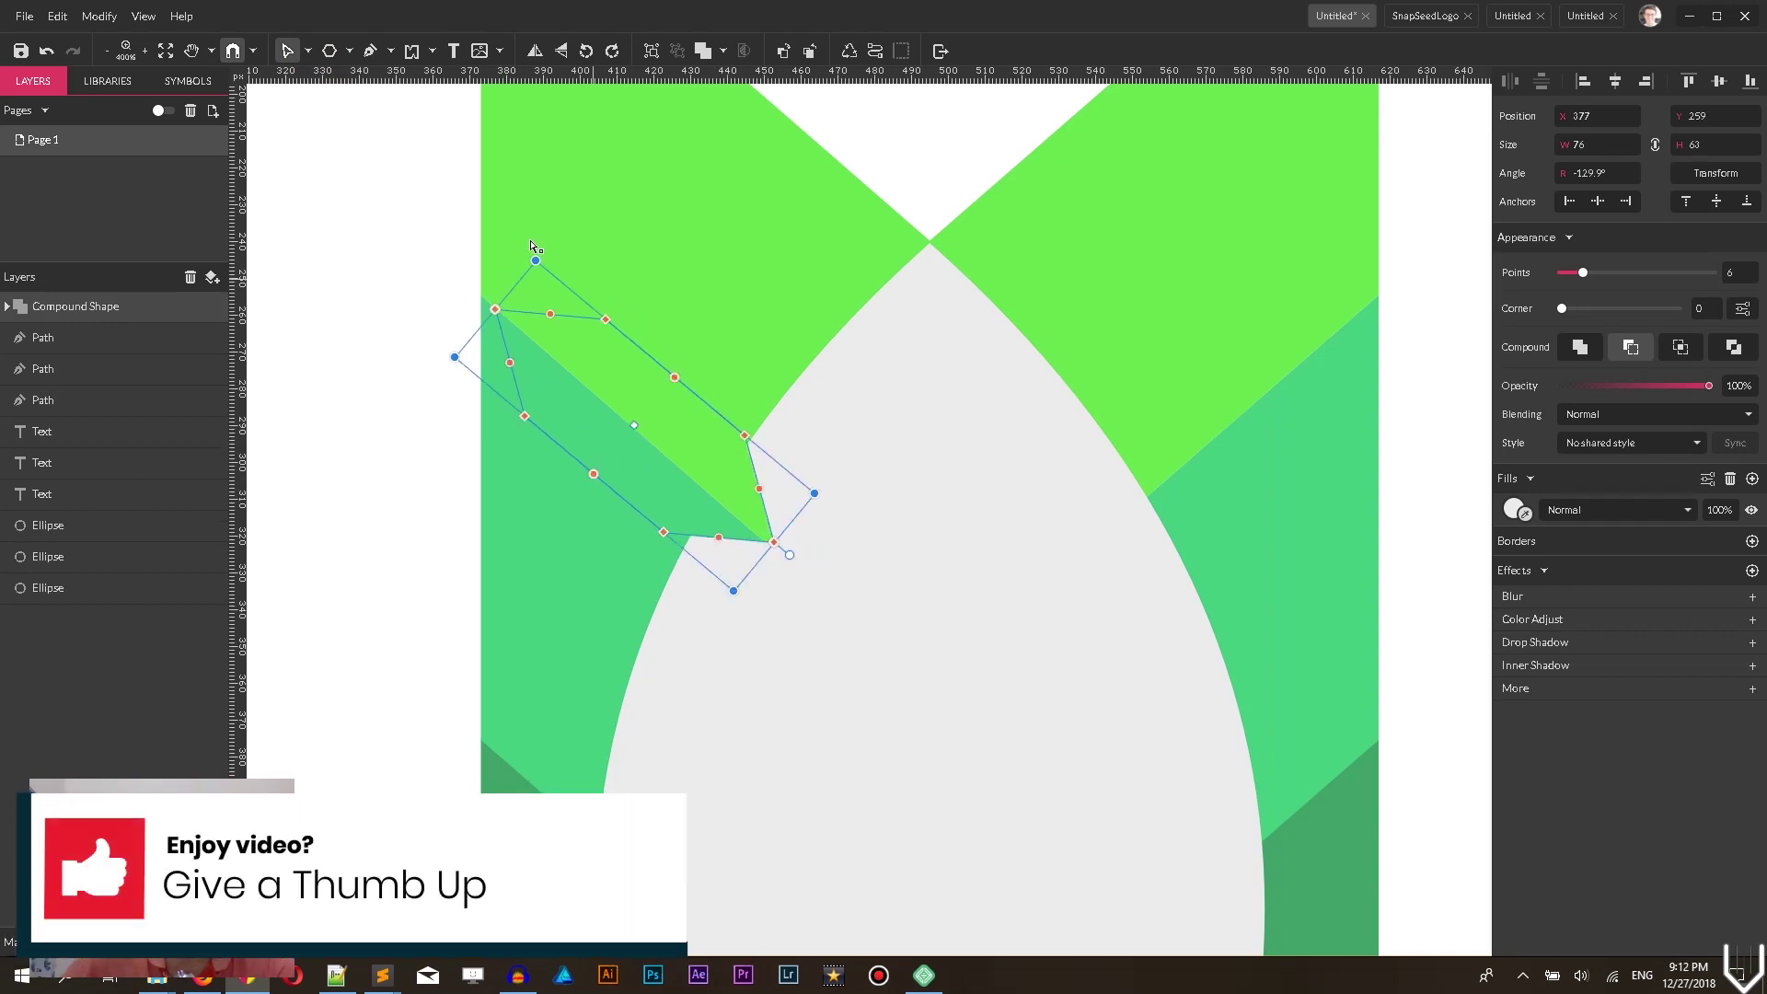
double_click(591, 478)
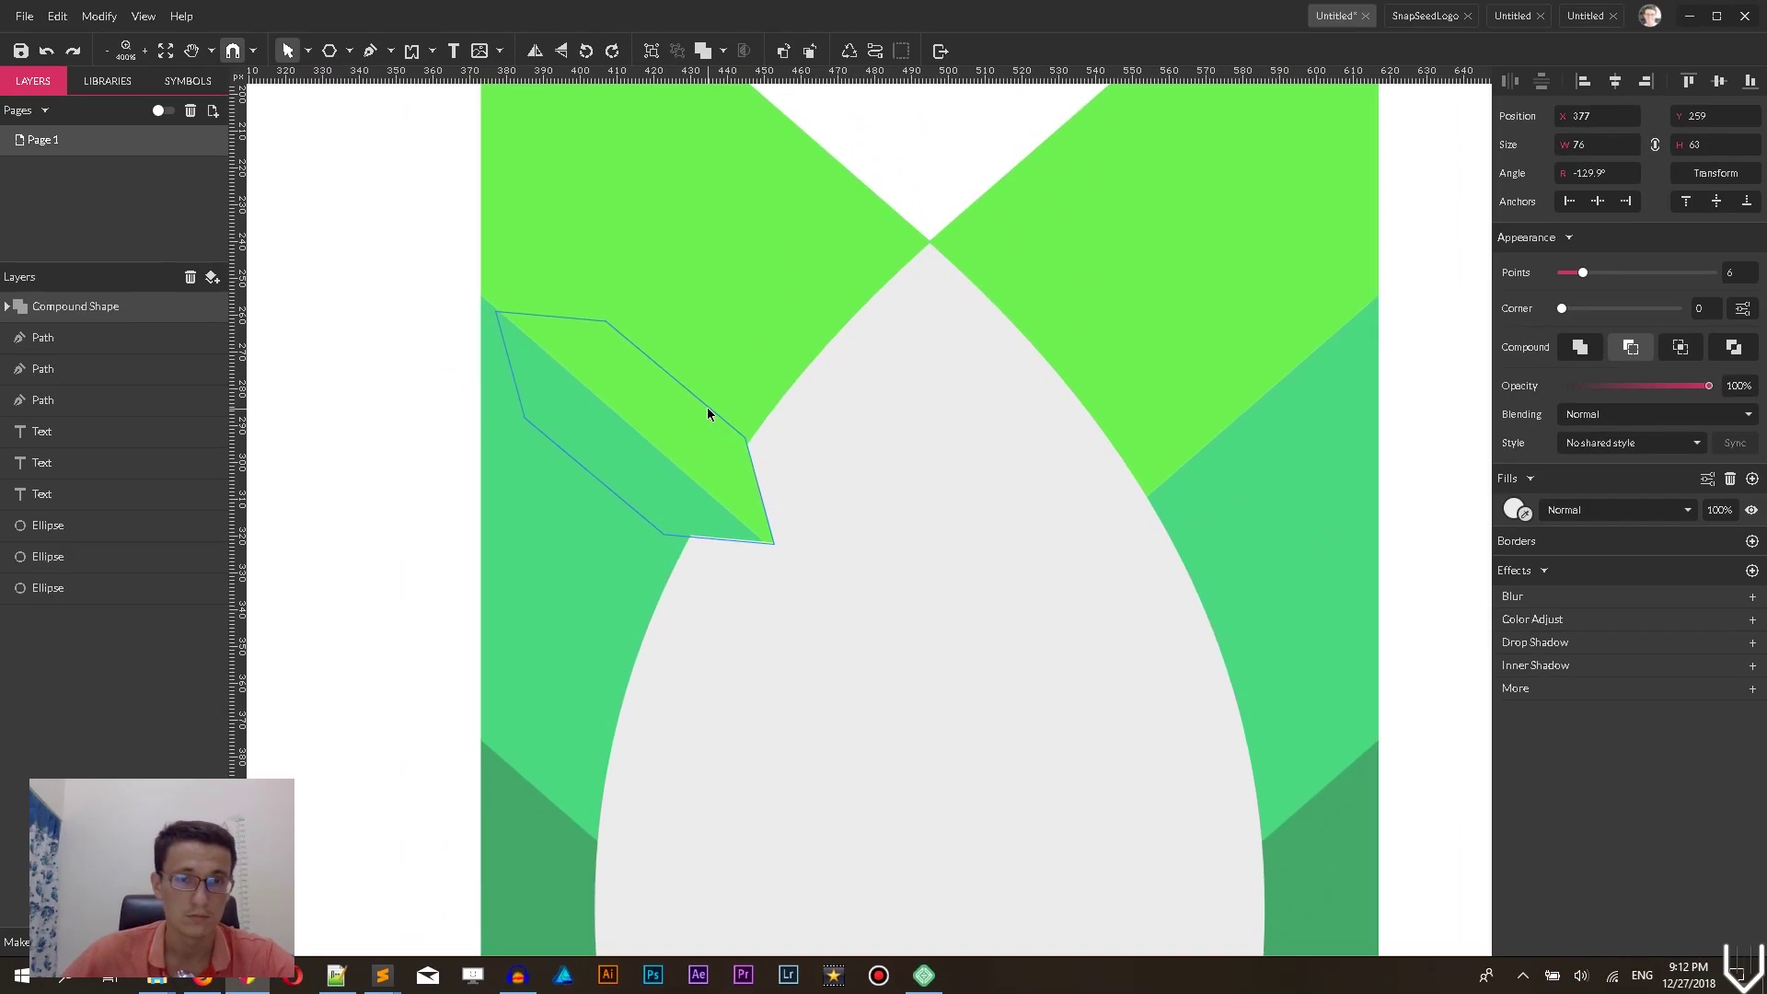
left_click_drag(707, 406, 704, 411)
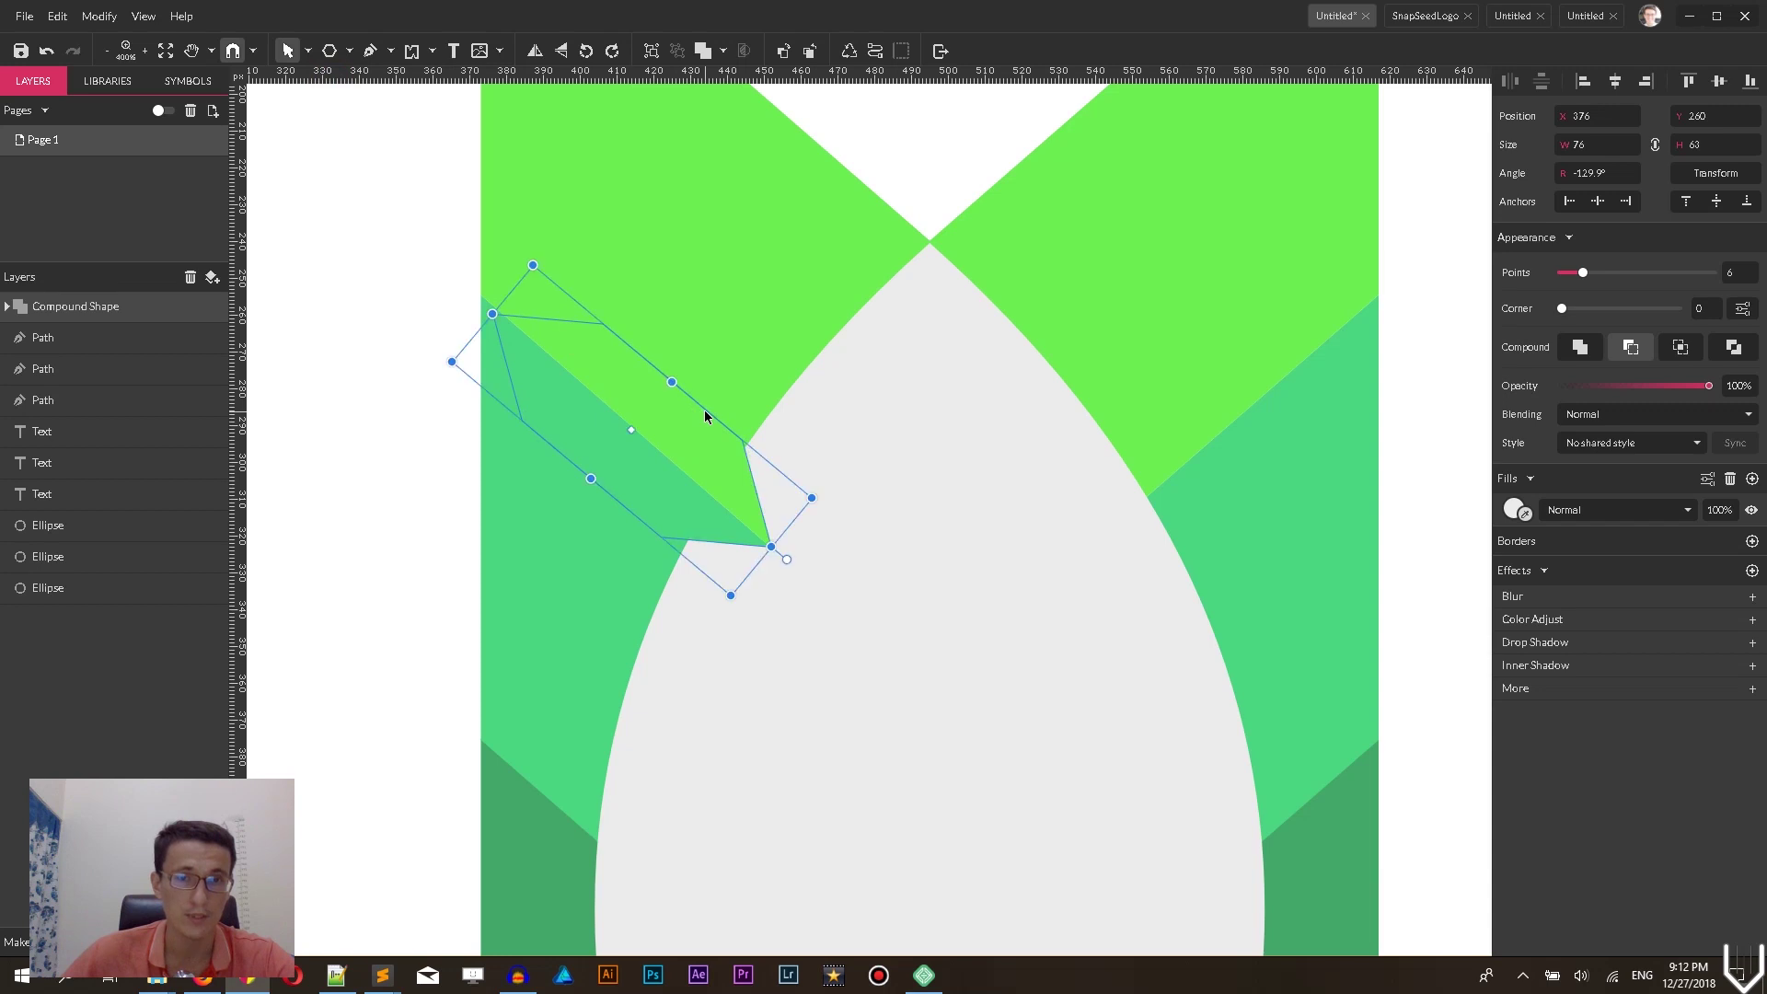
left_click(337, 354)
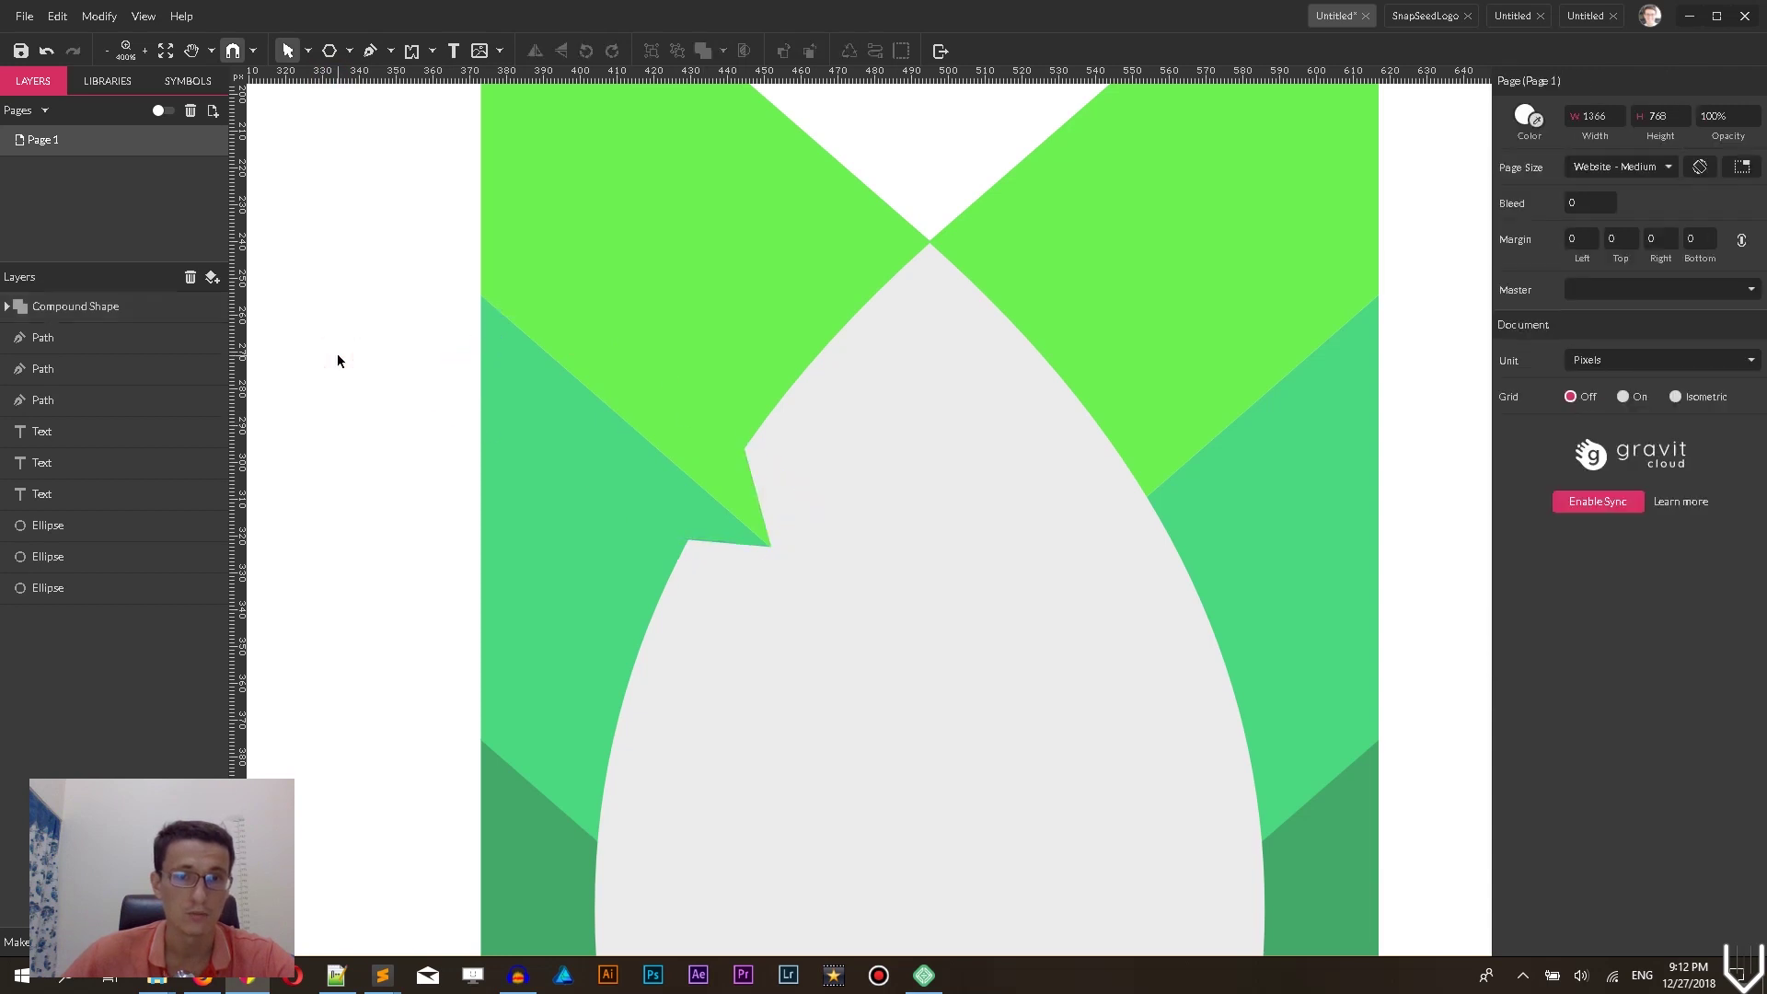
left_click(948, 533)
key("ctrl+minus")
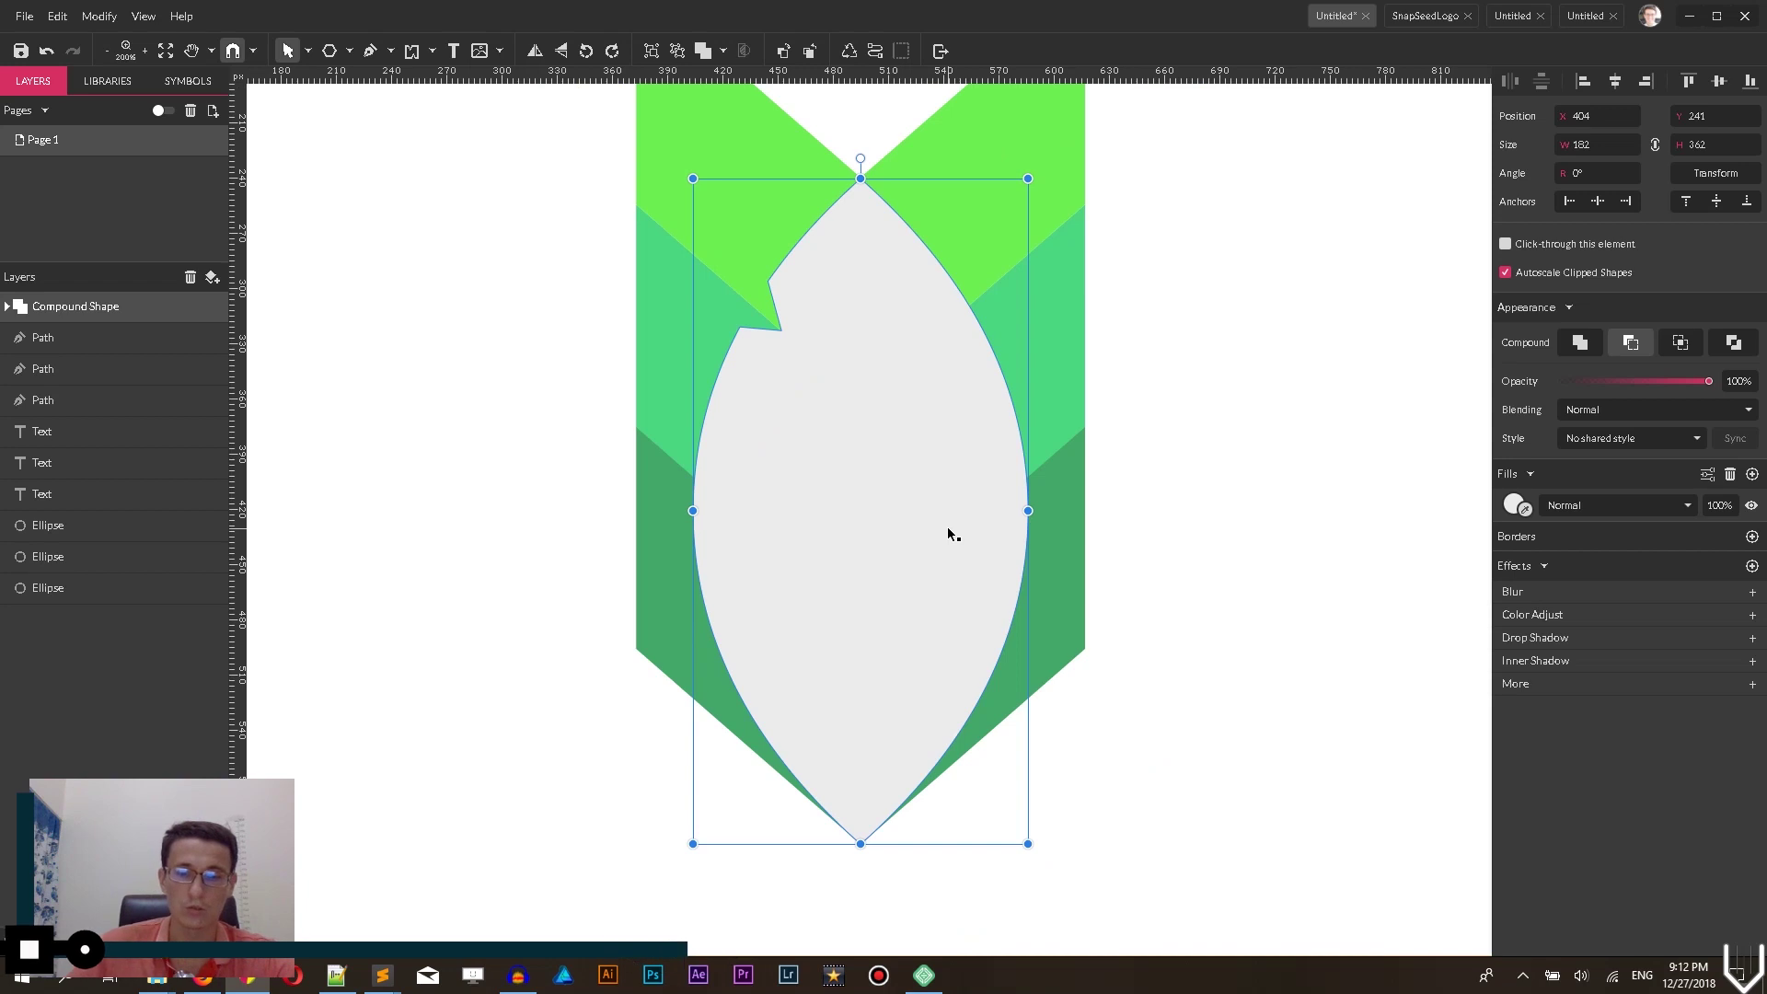
- Flatten the notched compound into one path and use Mask with Shape to clip the green chevrons inside it
key("ctrl+shift+p")
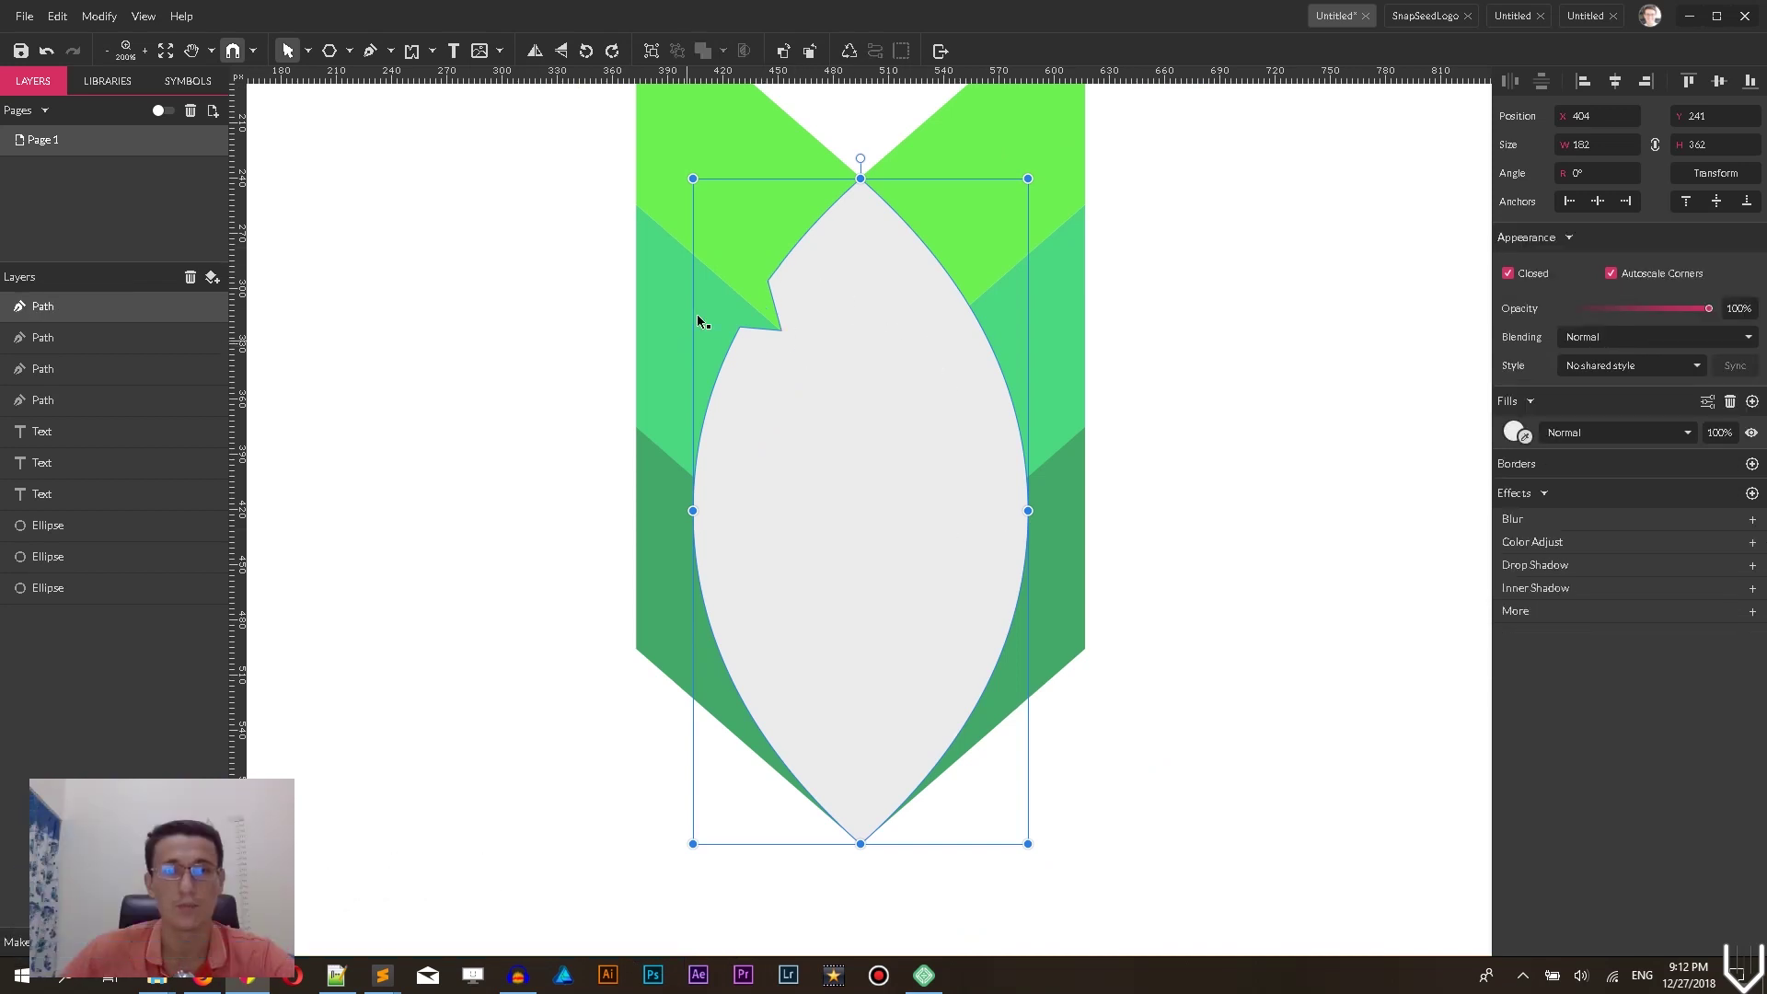
left_click(532, 249)
left_click(837, 349)
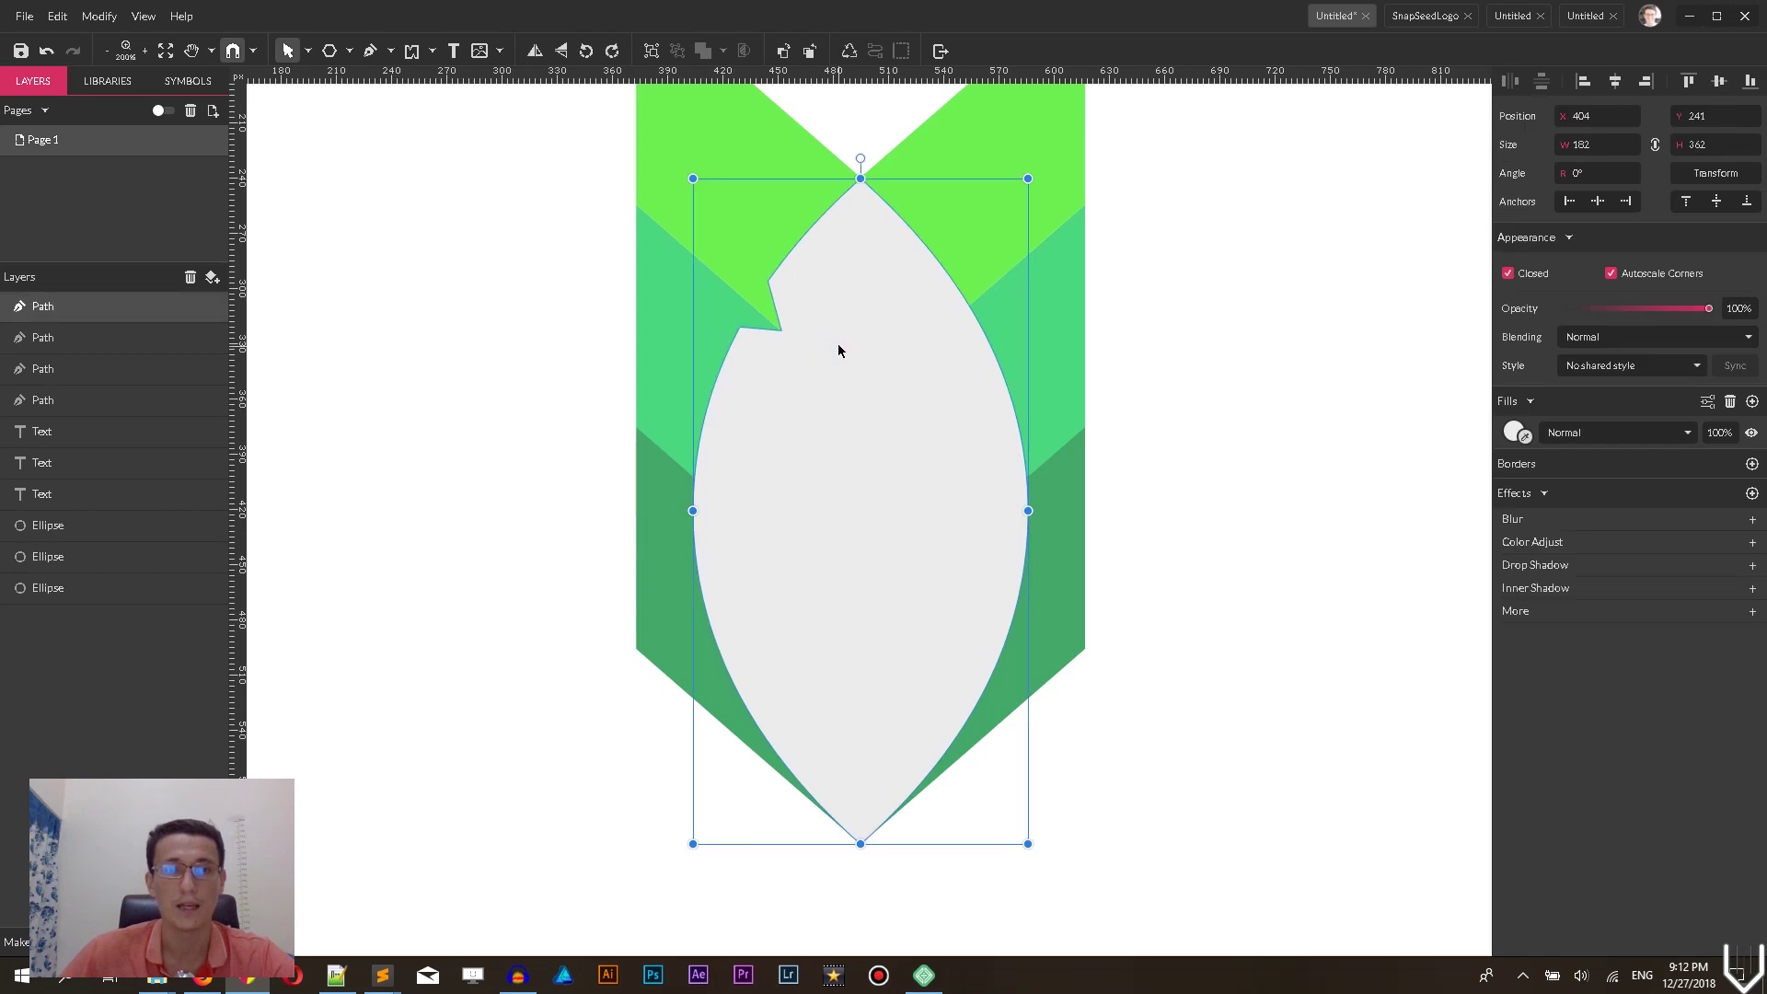
left_click_drag(448, 166, 1225, 863)
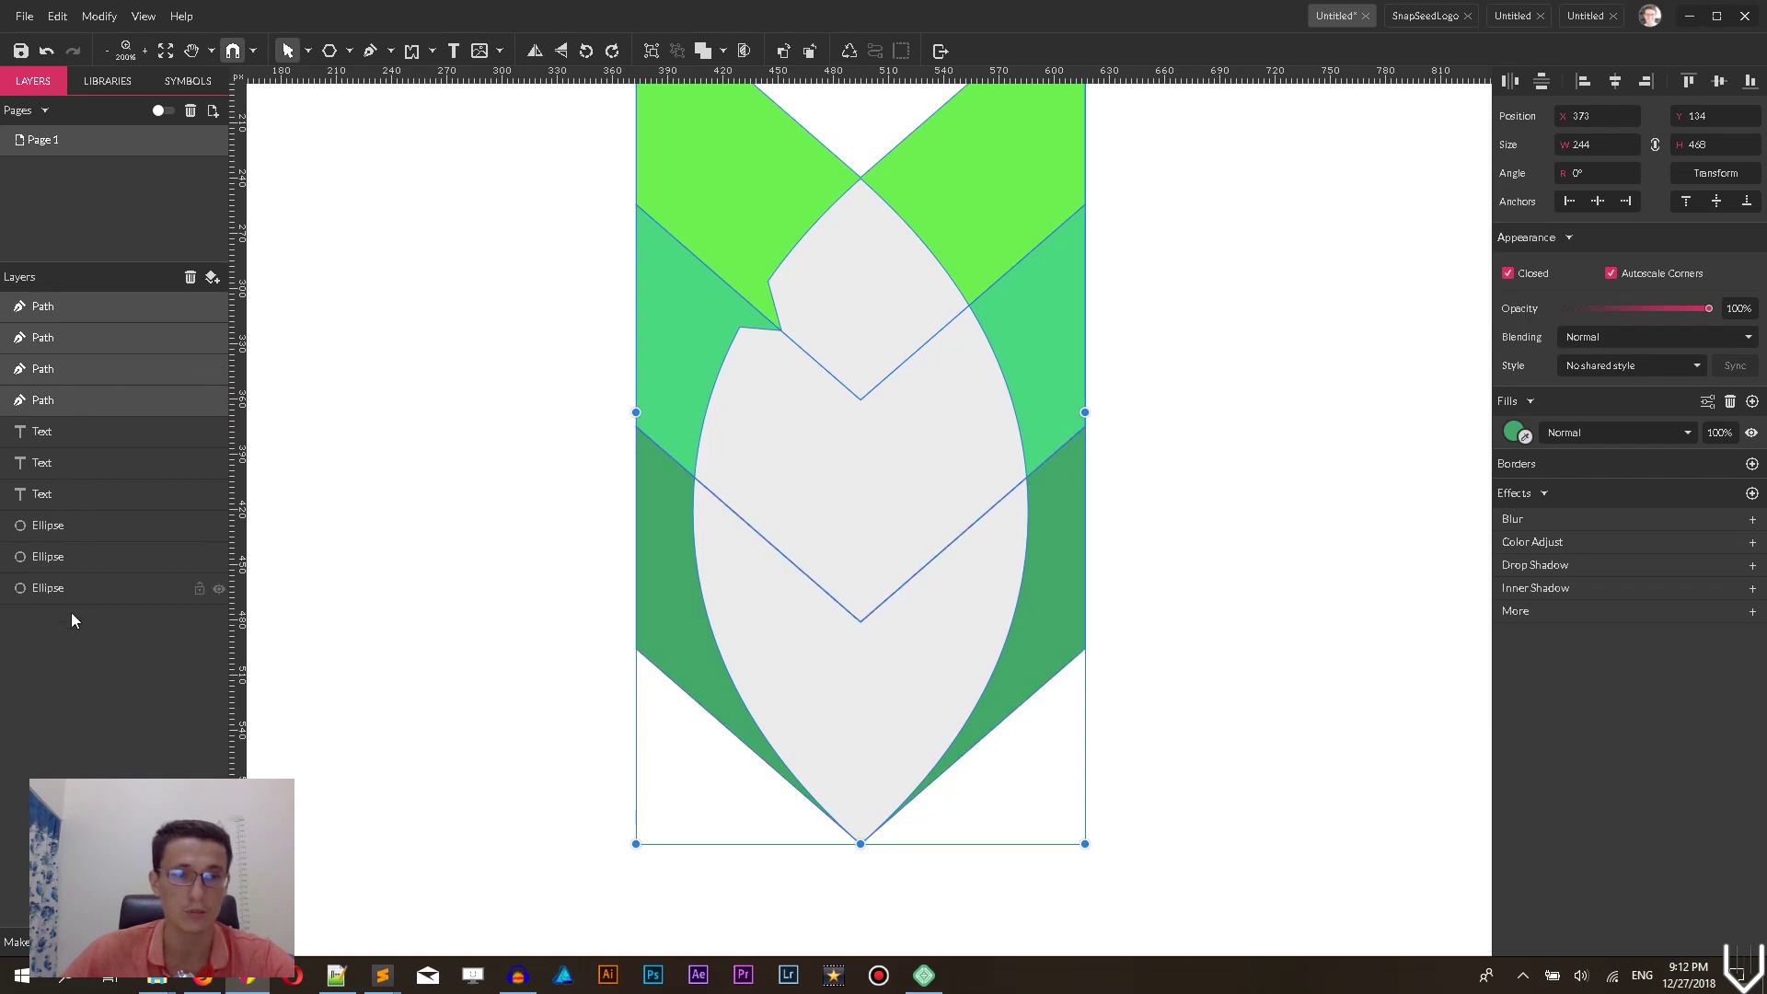
right_click(905, 430)
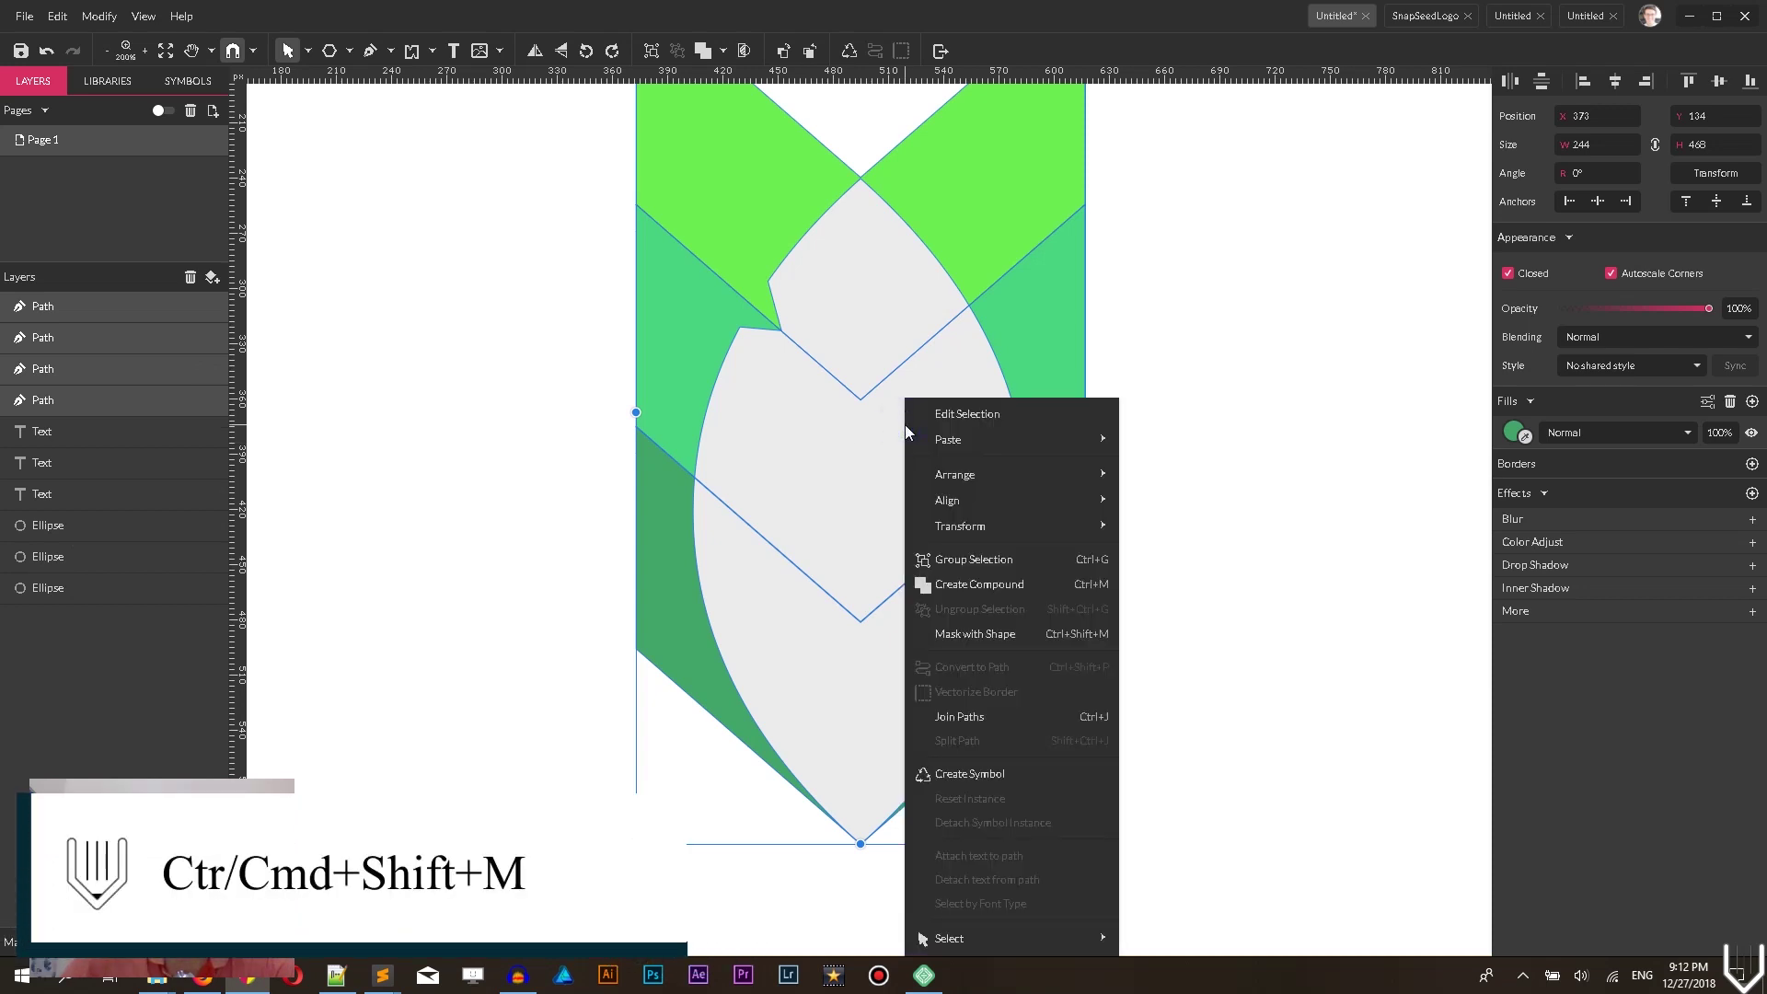
left_click(935, 629)
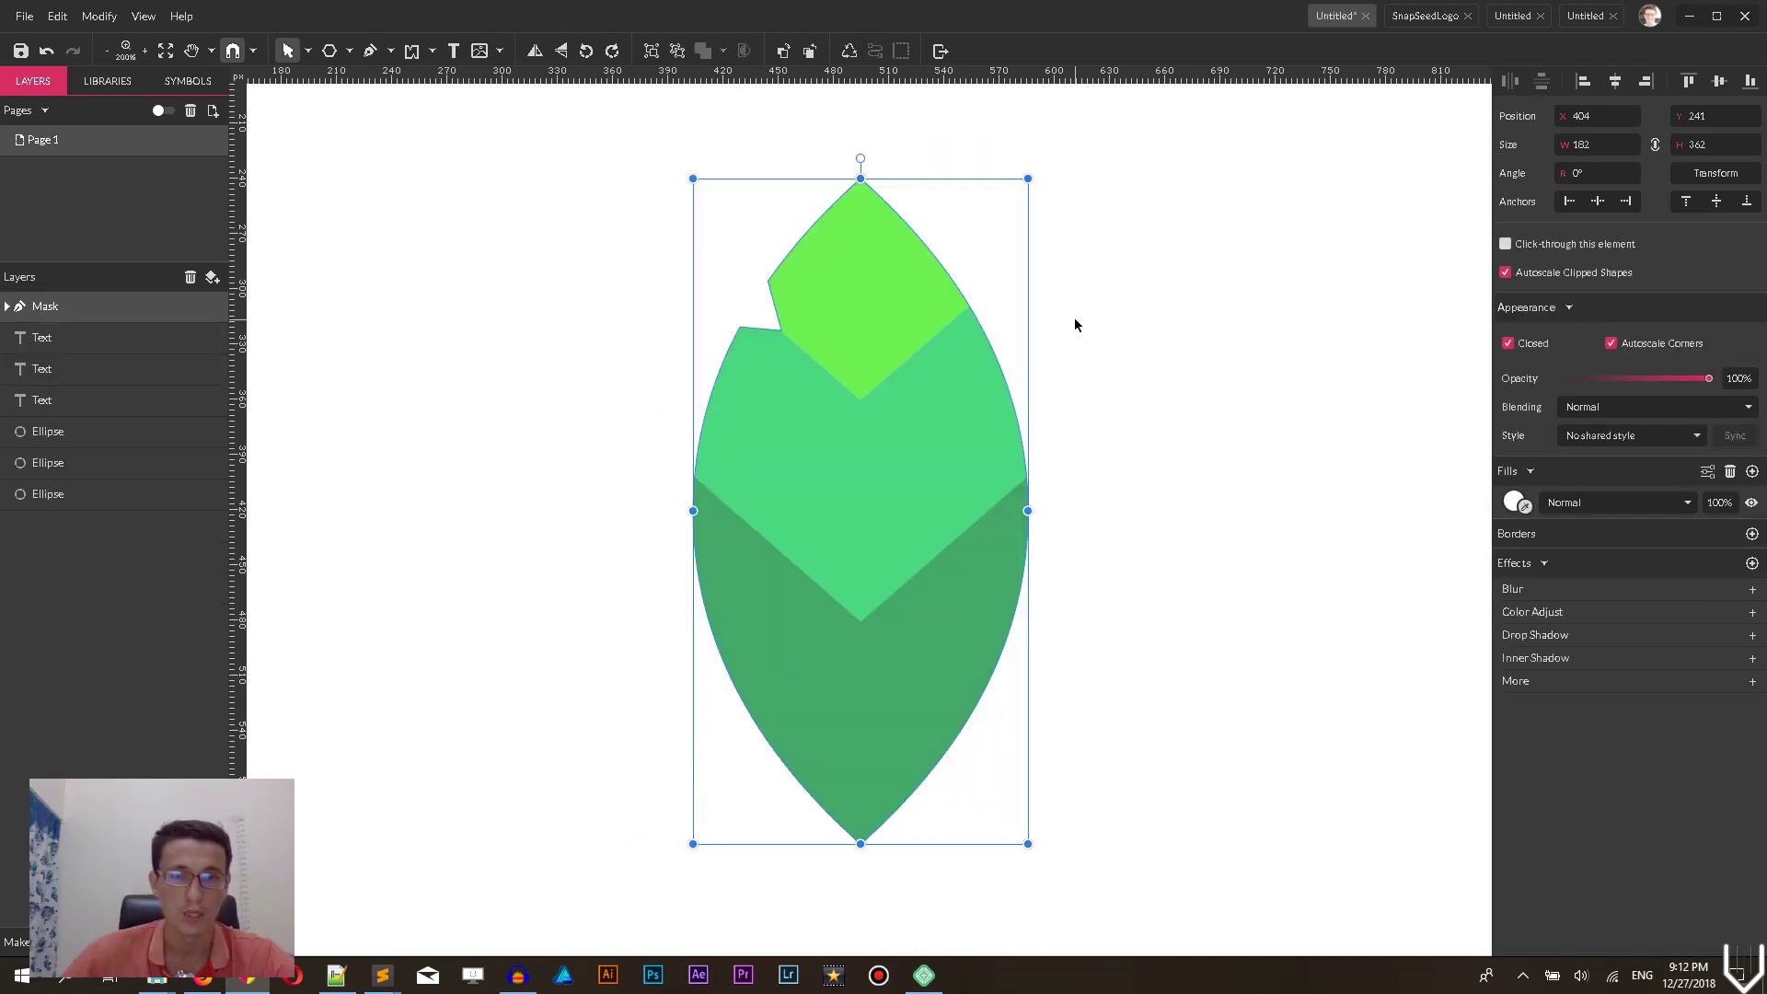
left_click_drag(1074, 305, 1002, 217)
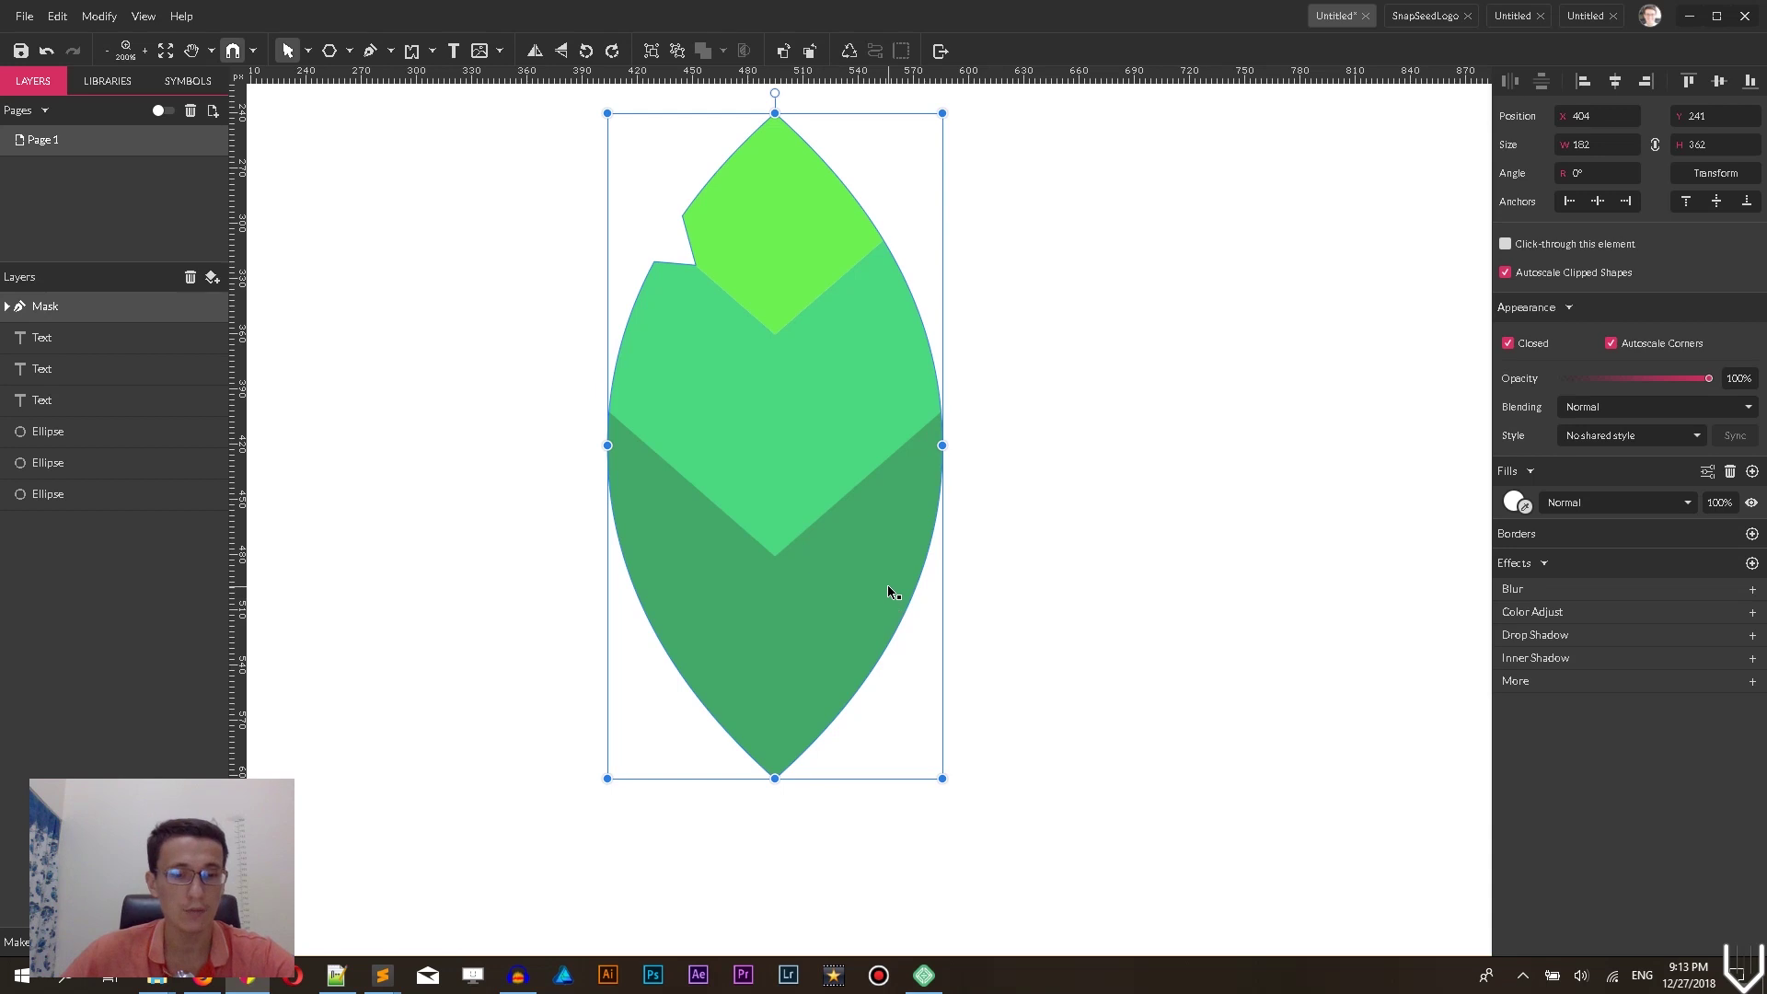
- Duplicate the Mask layer twice, lock the second copy, and select the top copy
key("ctrl+d")
key("ctrl+d")
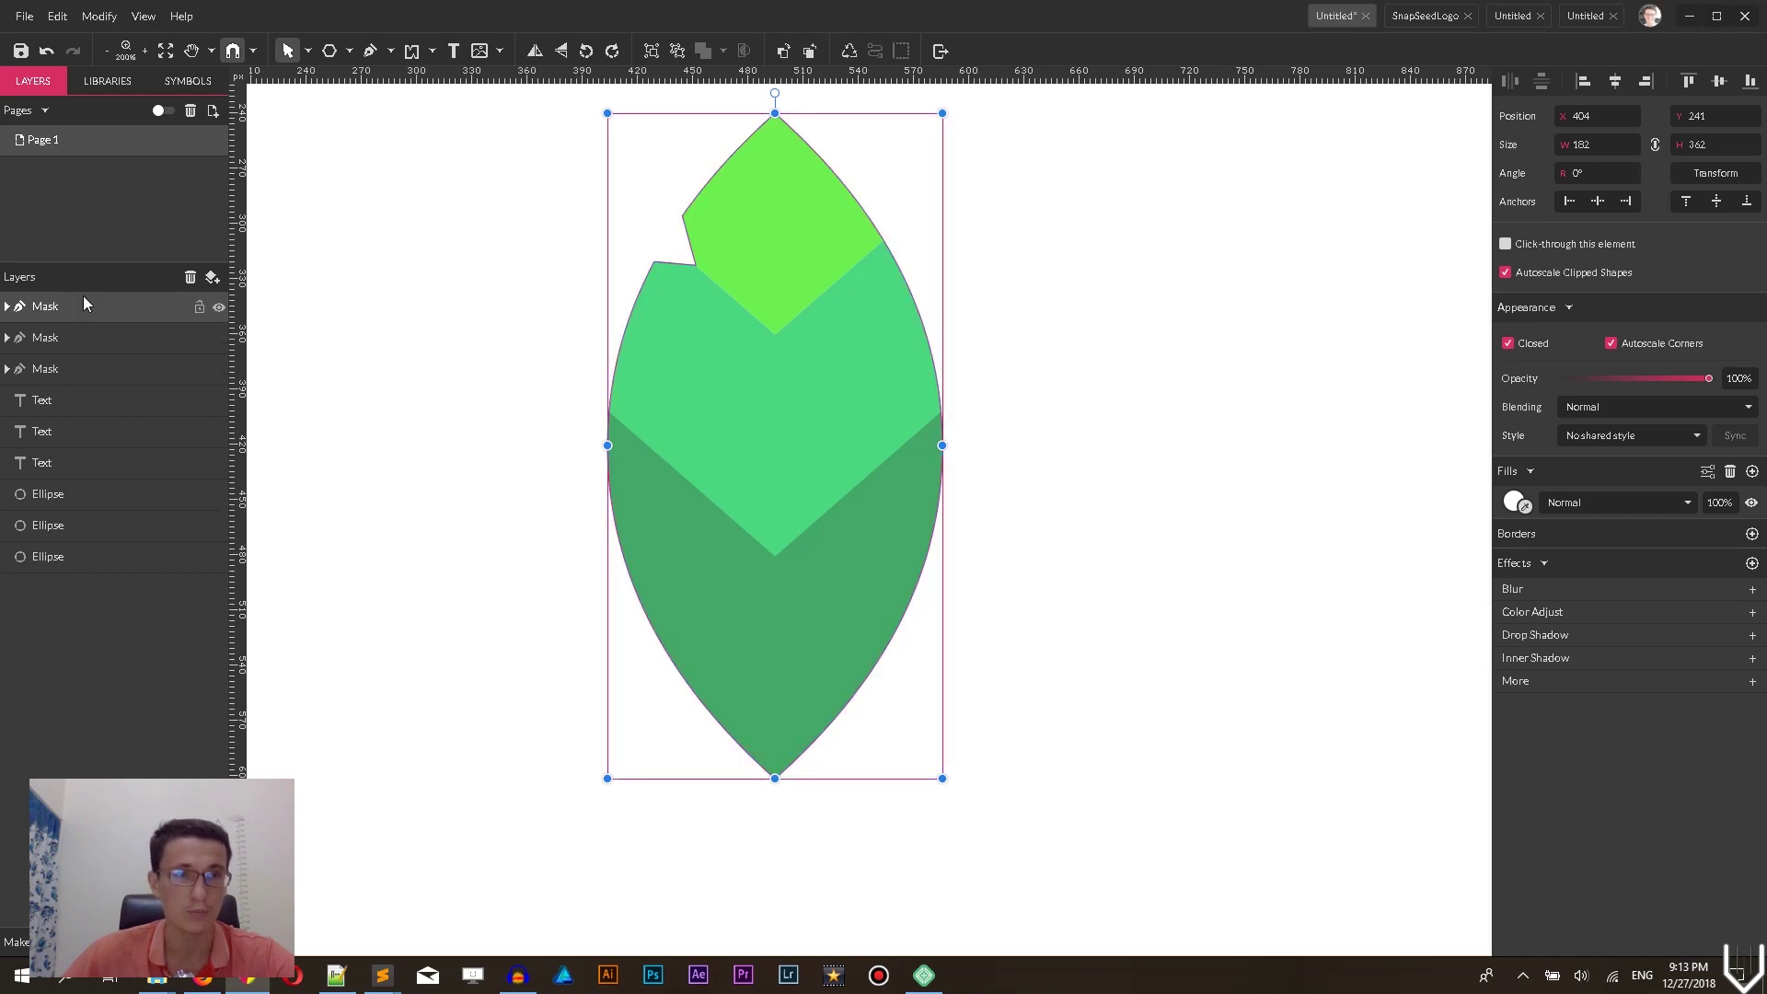
left_click(117, 335)
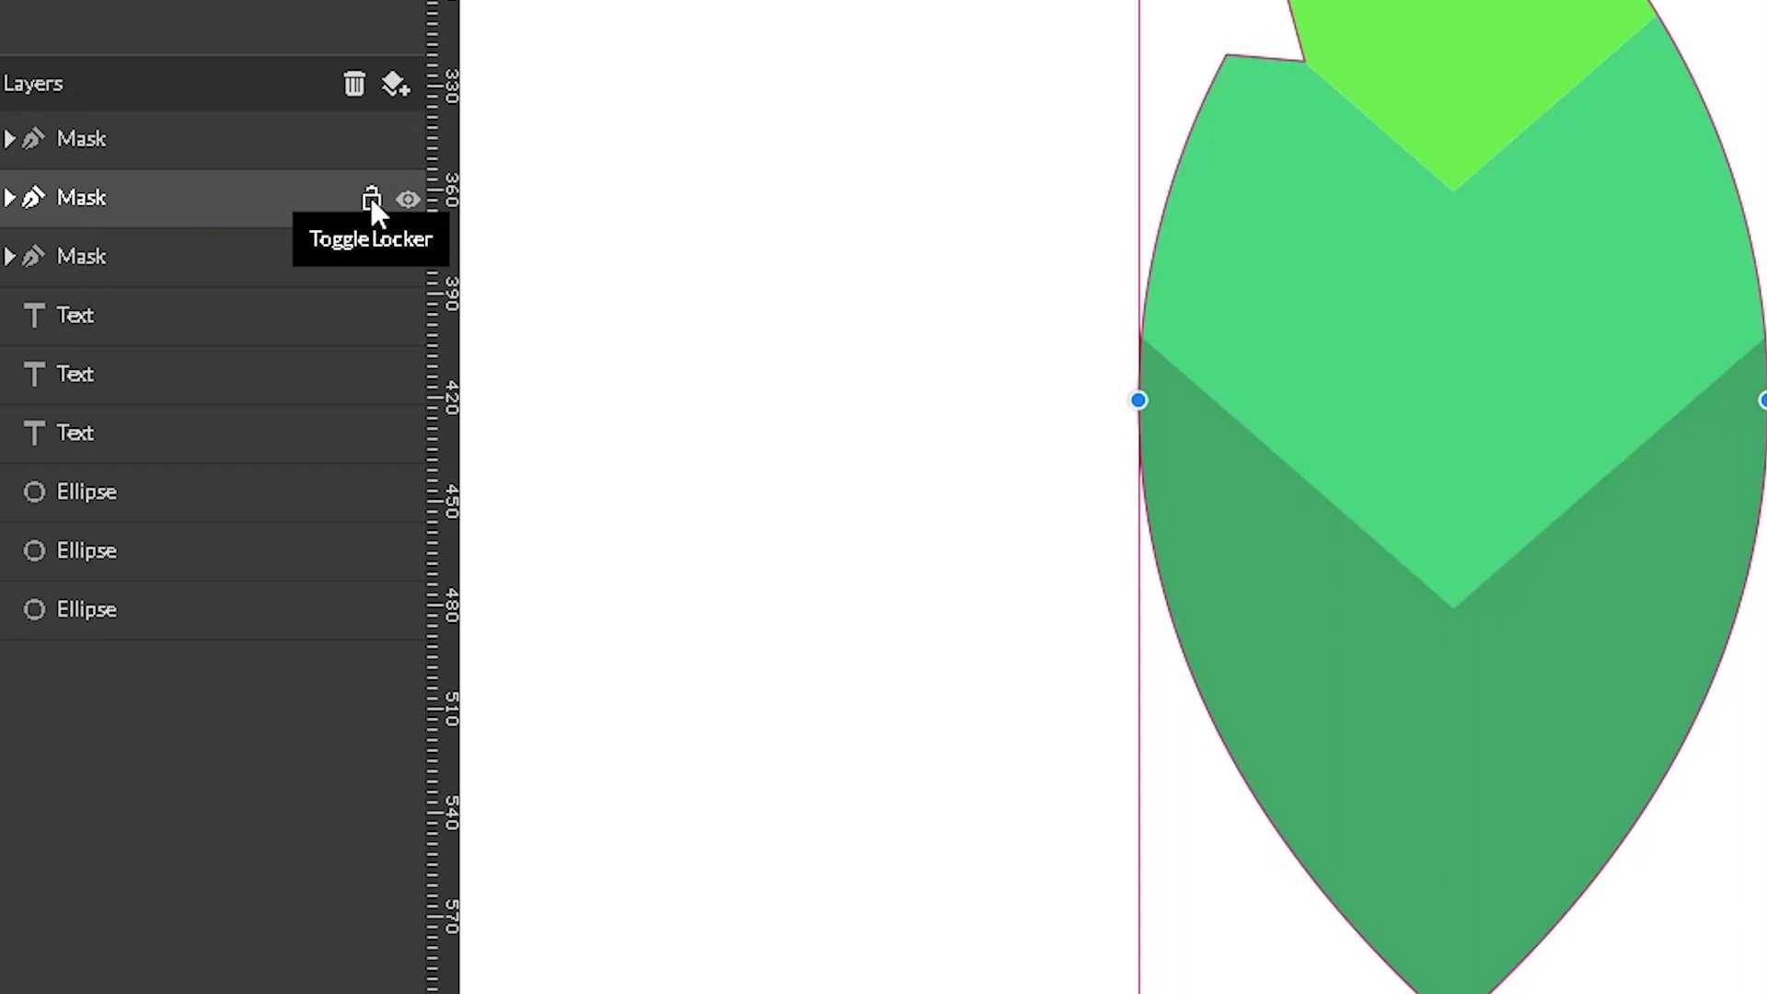
left_click(372, 201)
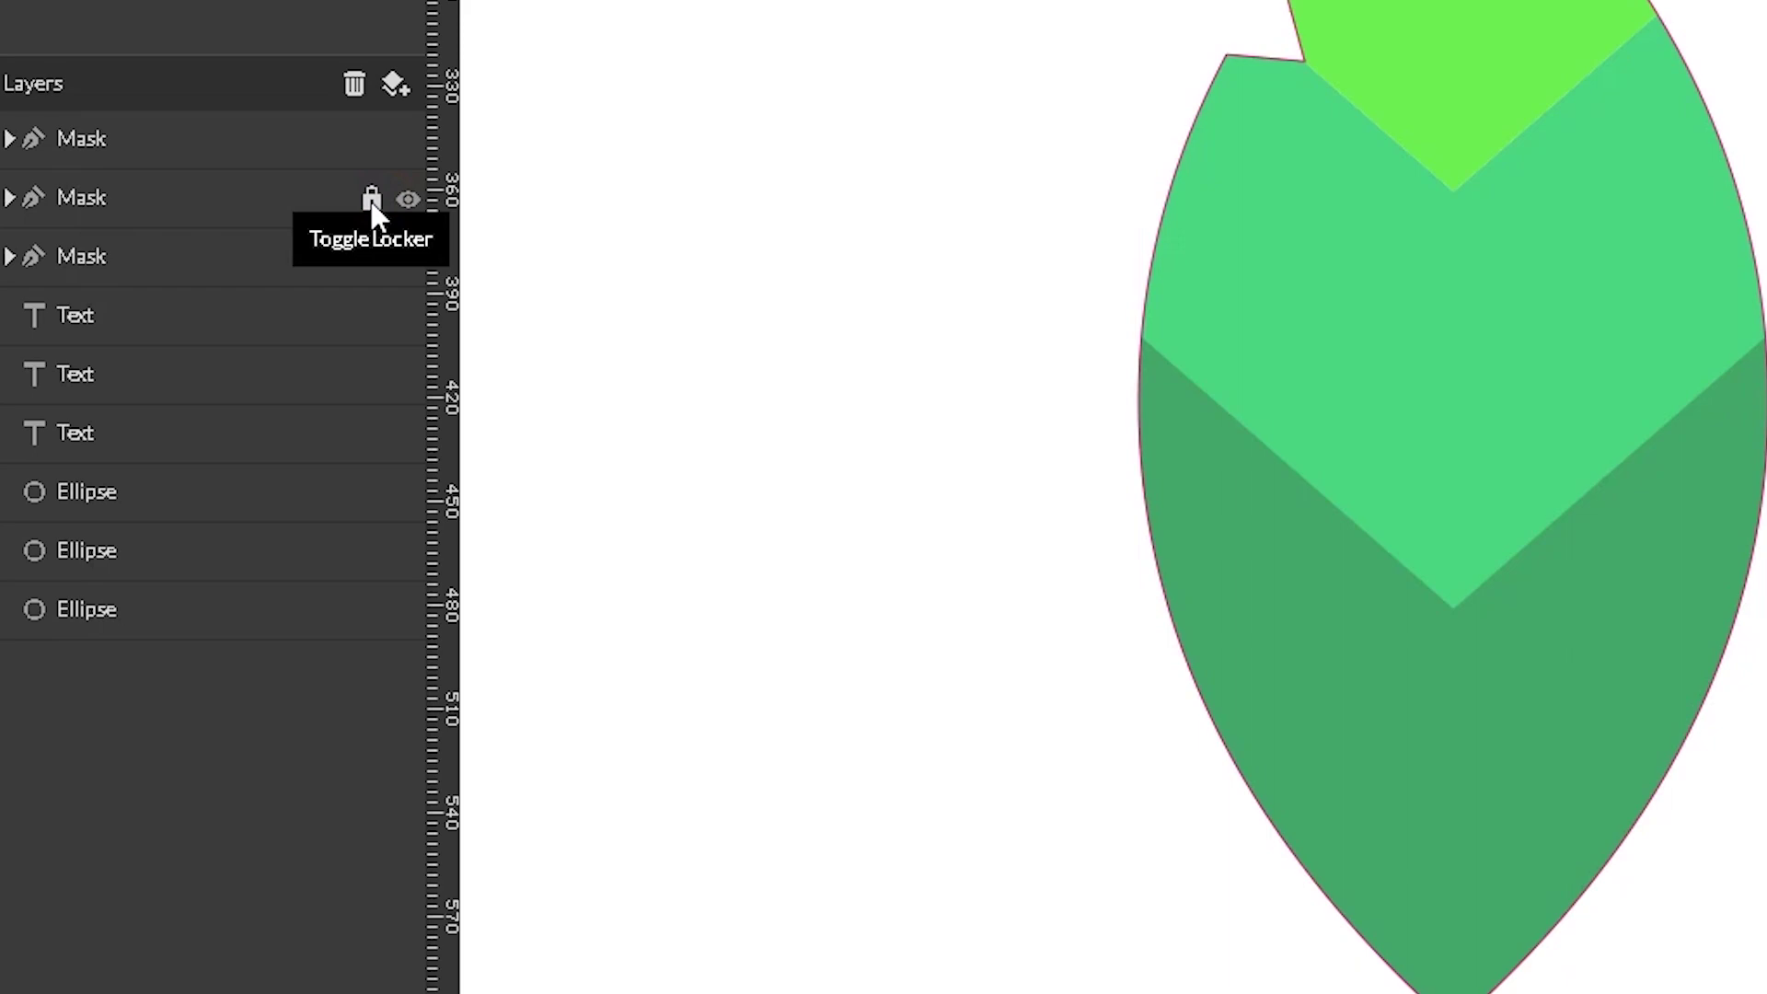
left_click(175, 138)
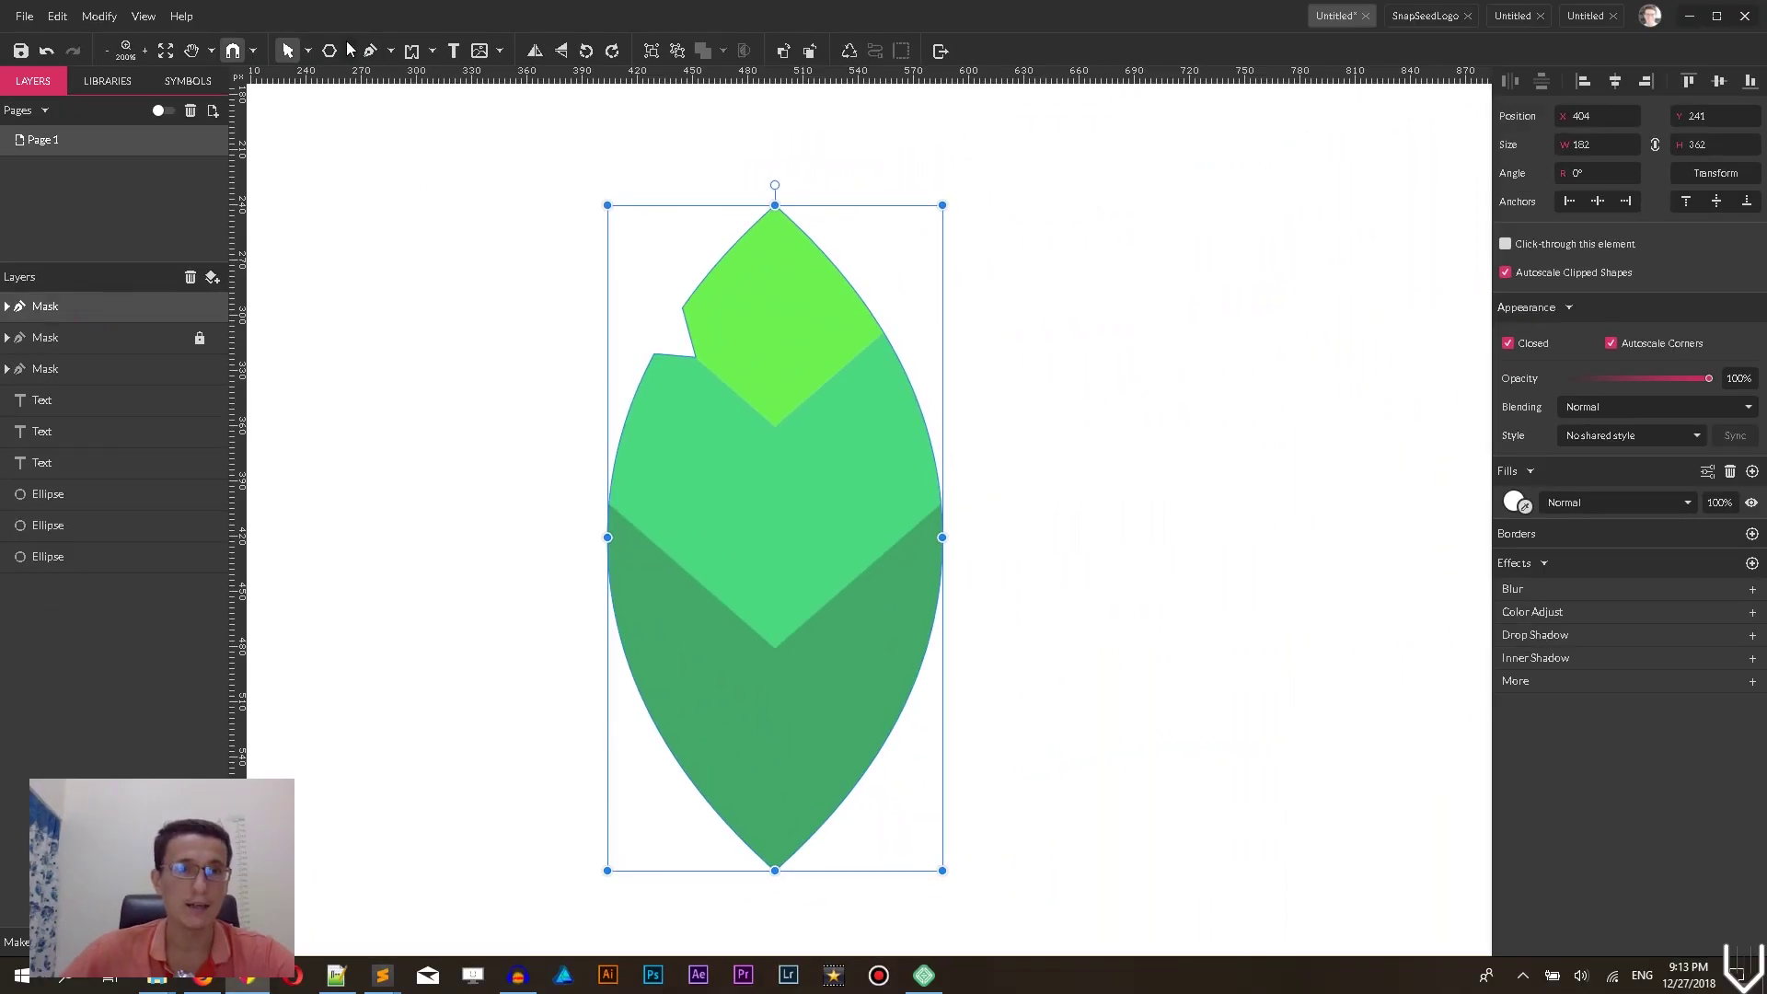
- Draw a rectangle over the leaf's left half and use it as a mask on the top leaf copy
left_click(351, 54)
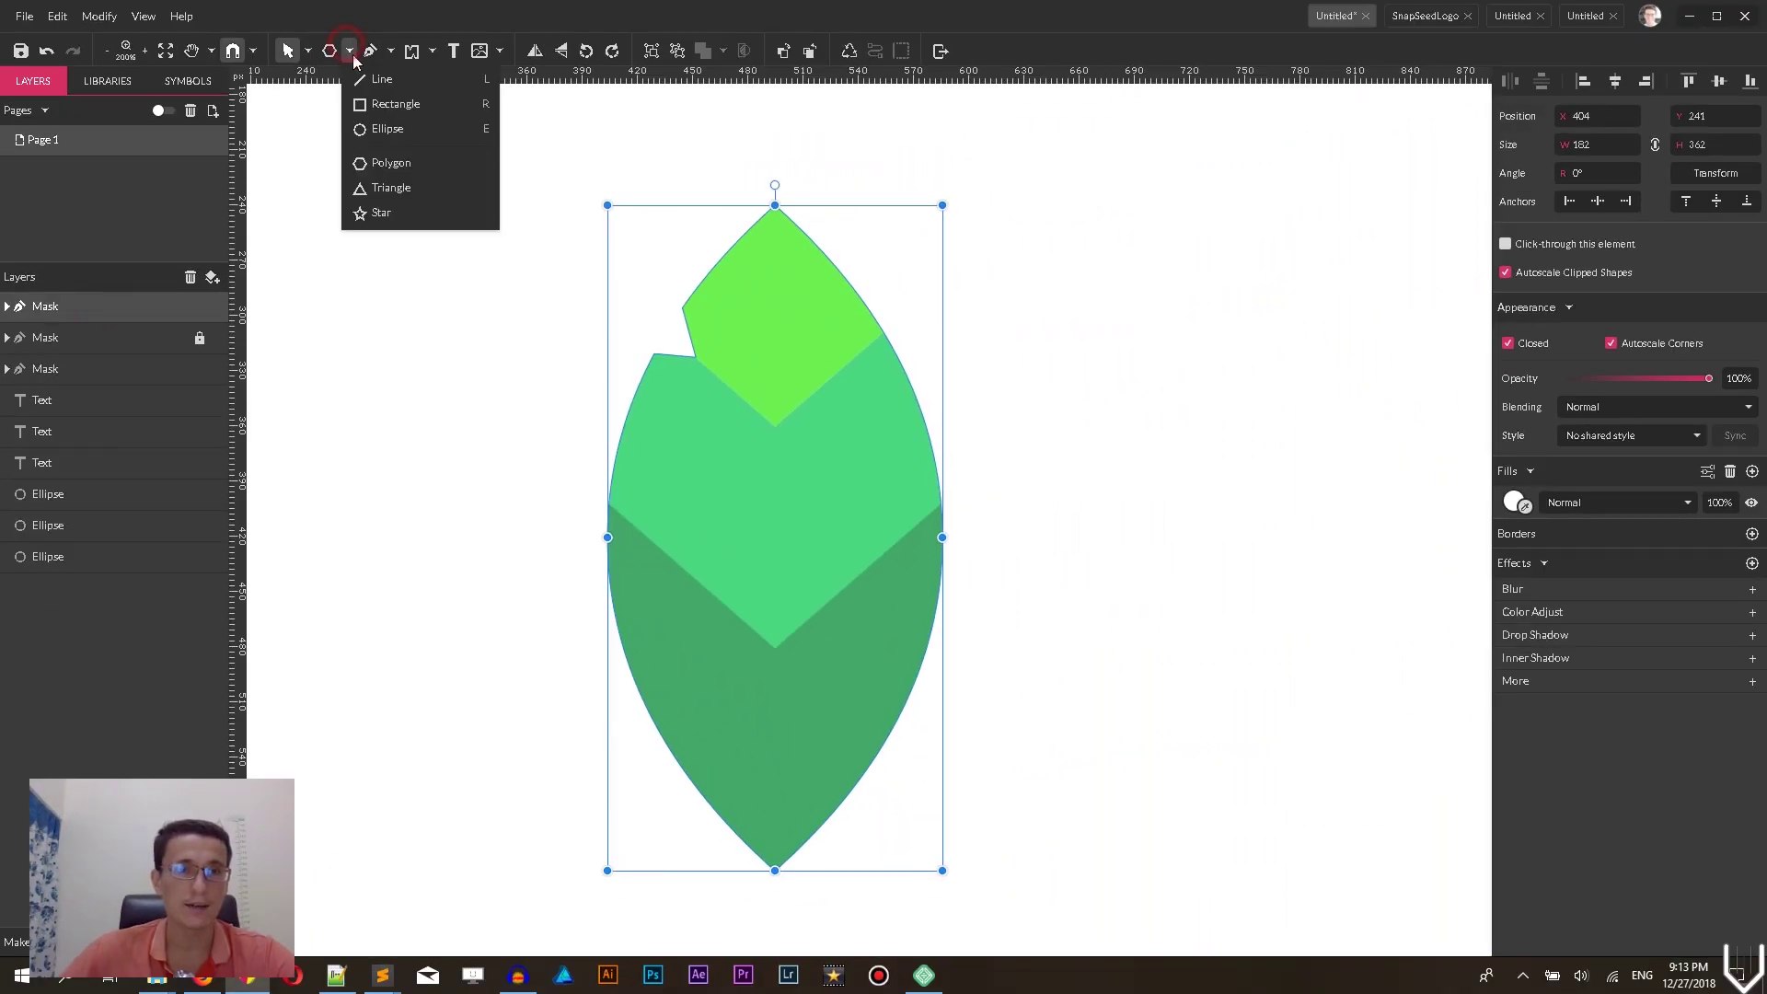
left_click(396, 104)
mouse_move(552, 176)
left_mouse_down()
mouse_move(748, 735)
mouse_move(775, 888)
left_mouse_up()
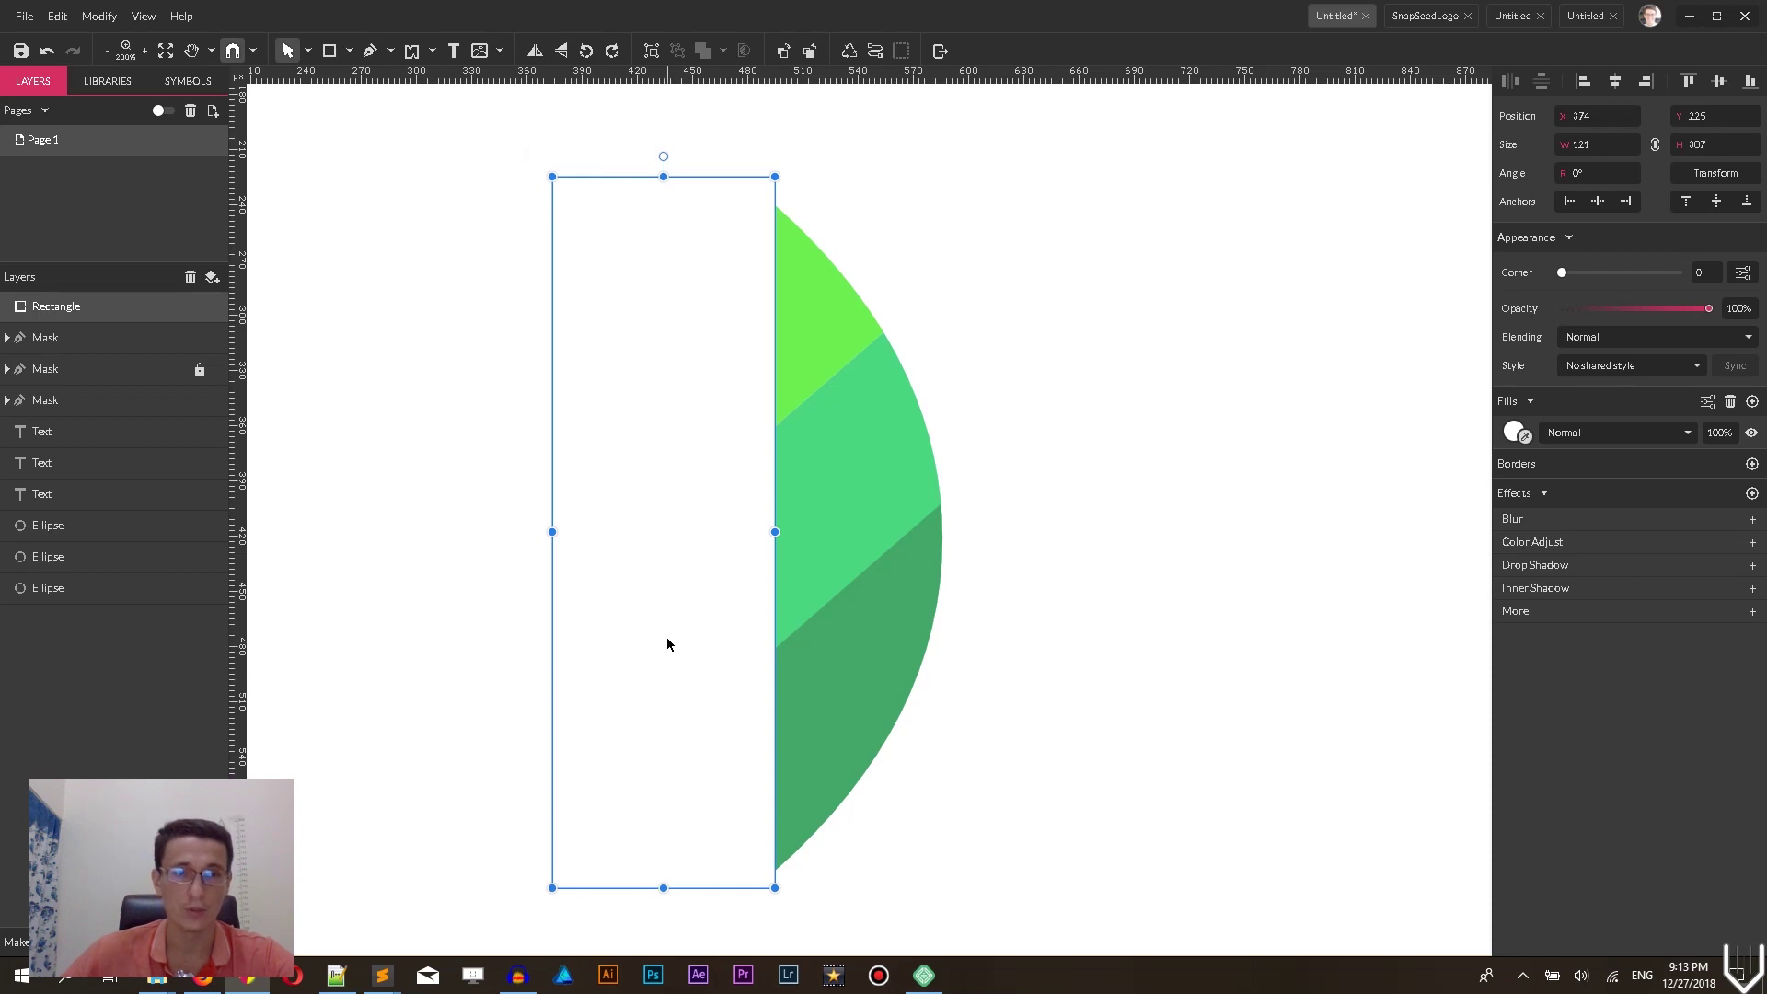
left_click(868, 449, "shift")
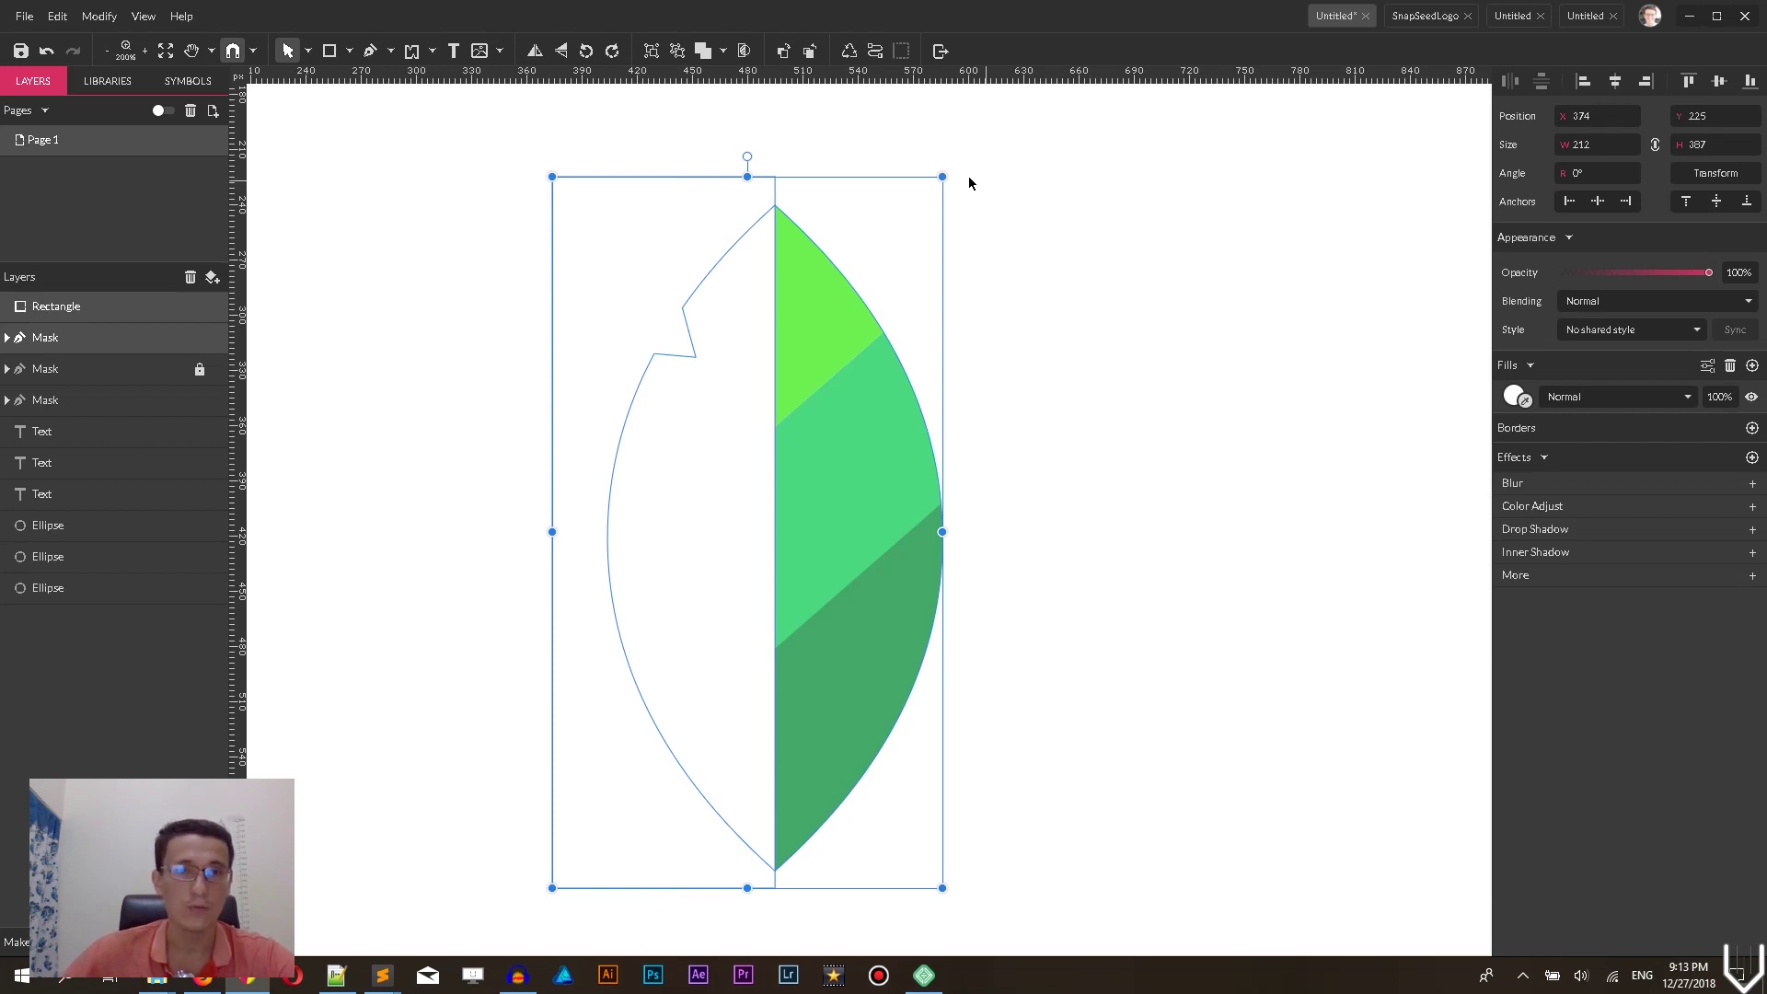
right_click(702, 470)
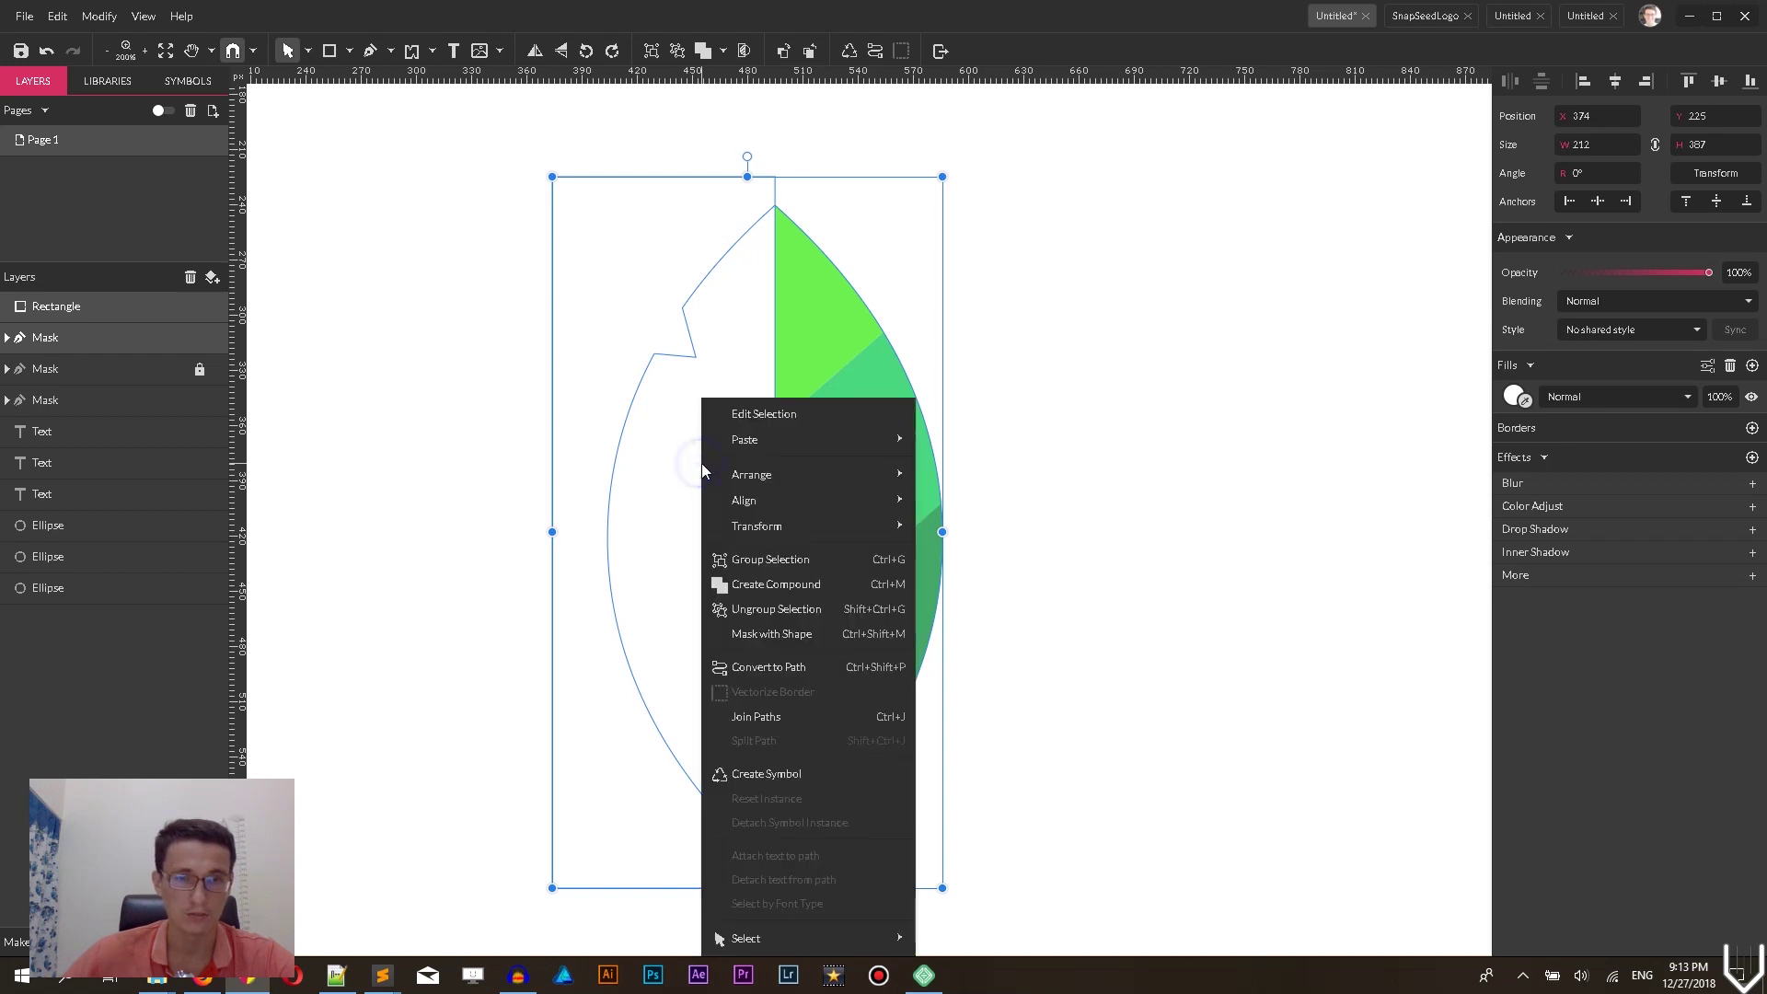
left_click(742, 635)
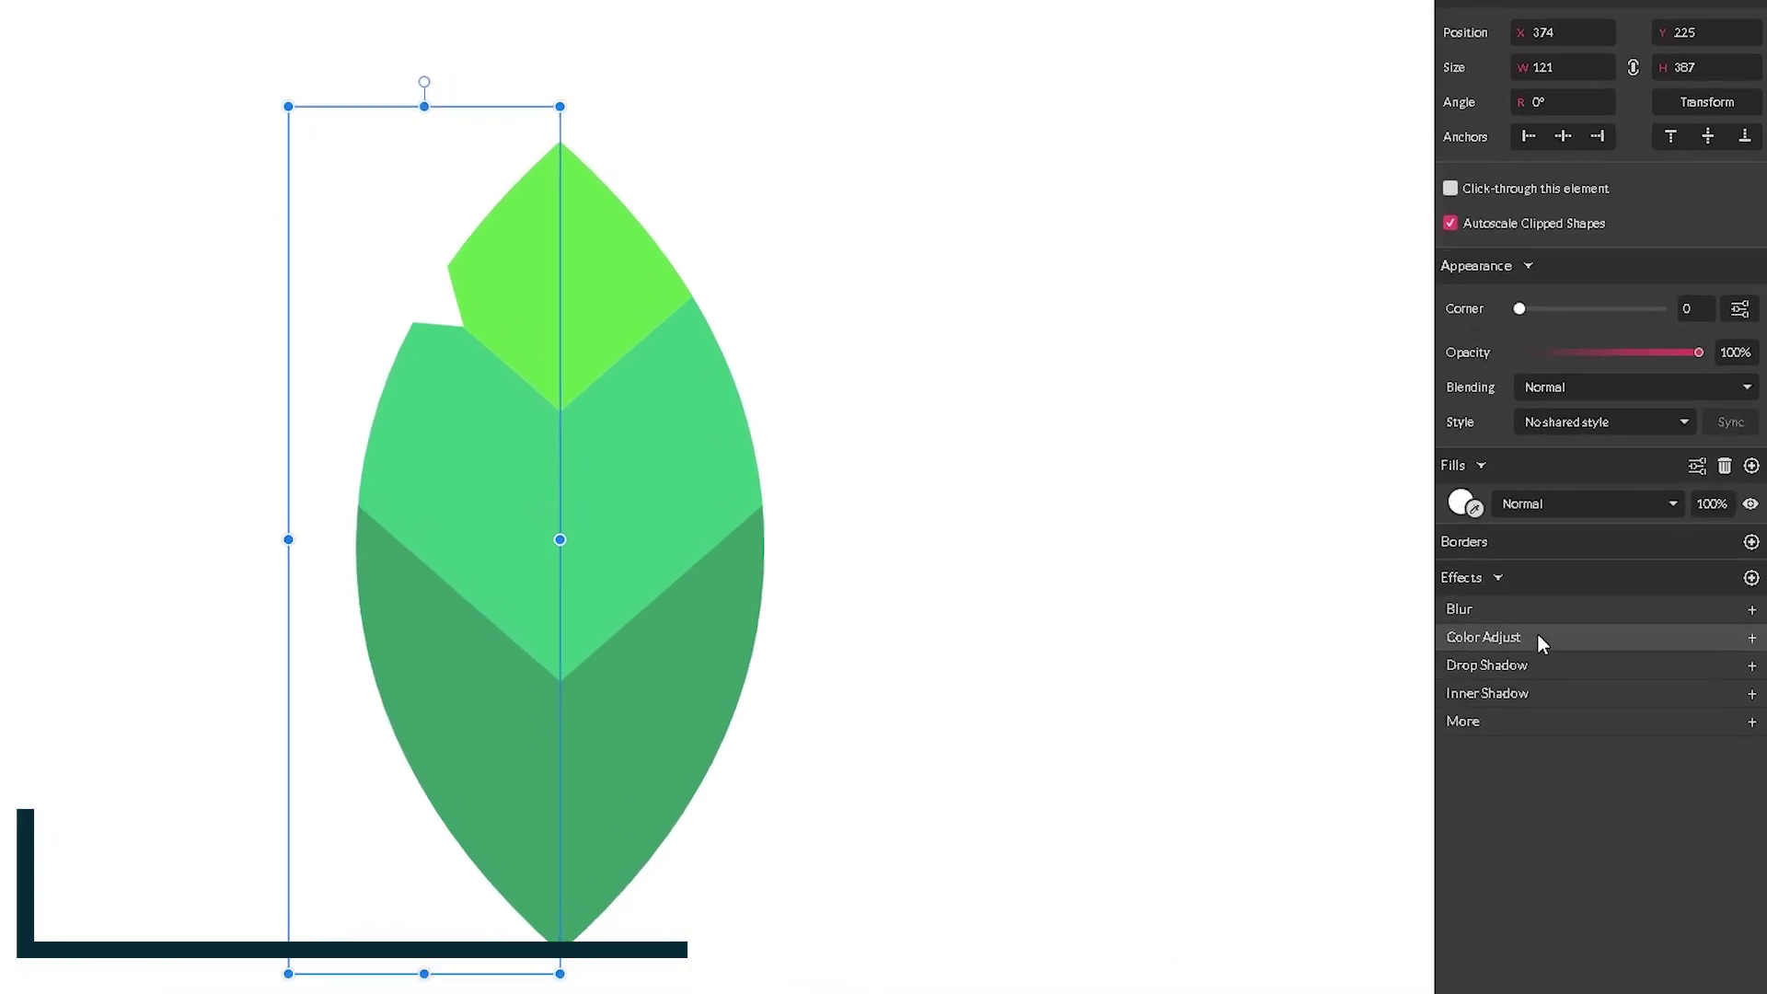
- Add a Color Adjust effect at -17 brightness and delete the rectangle's grey fill
left_click(1569, 612)
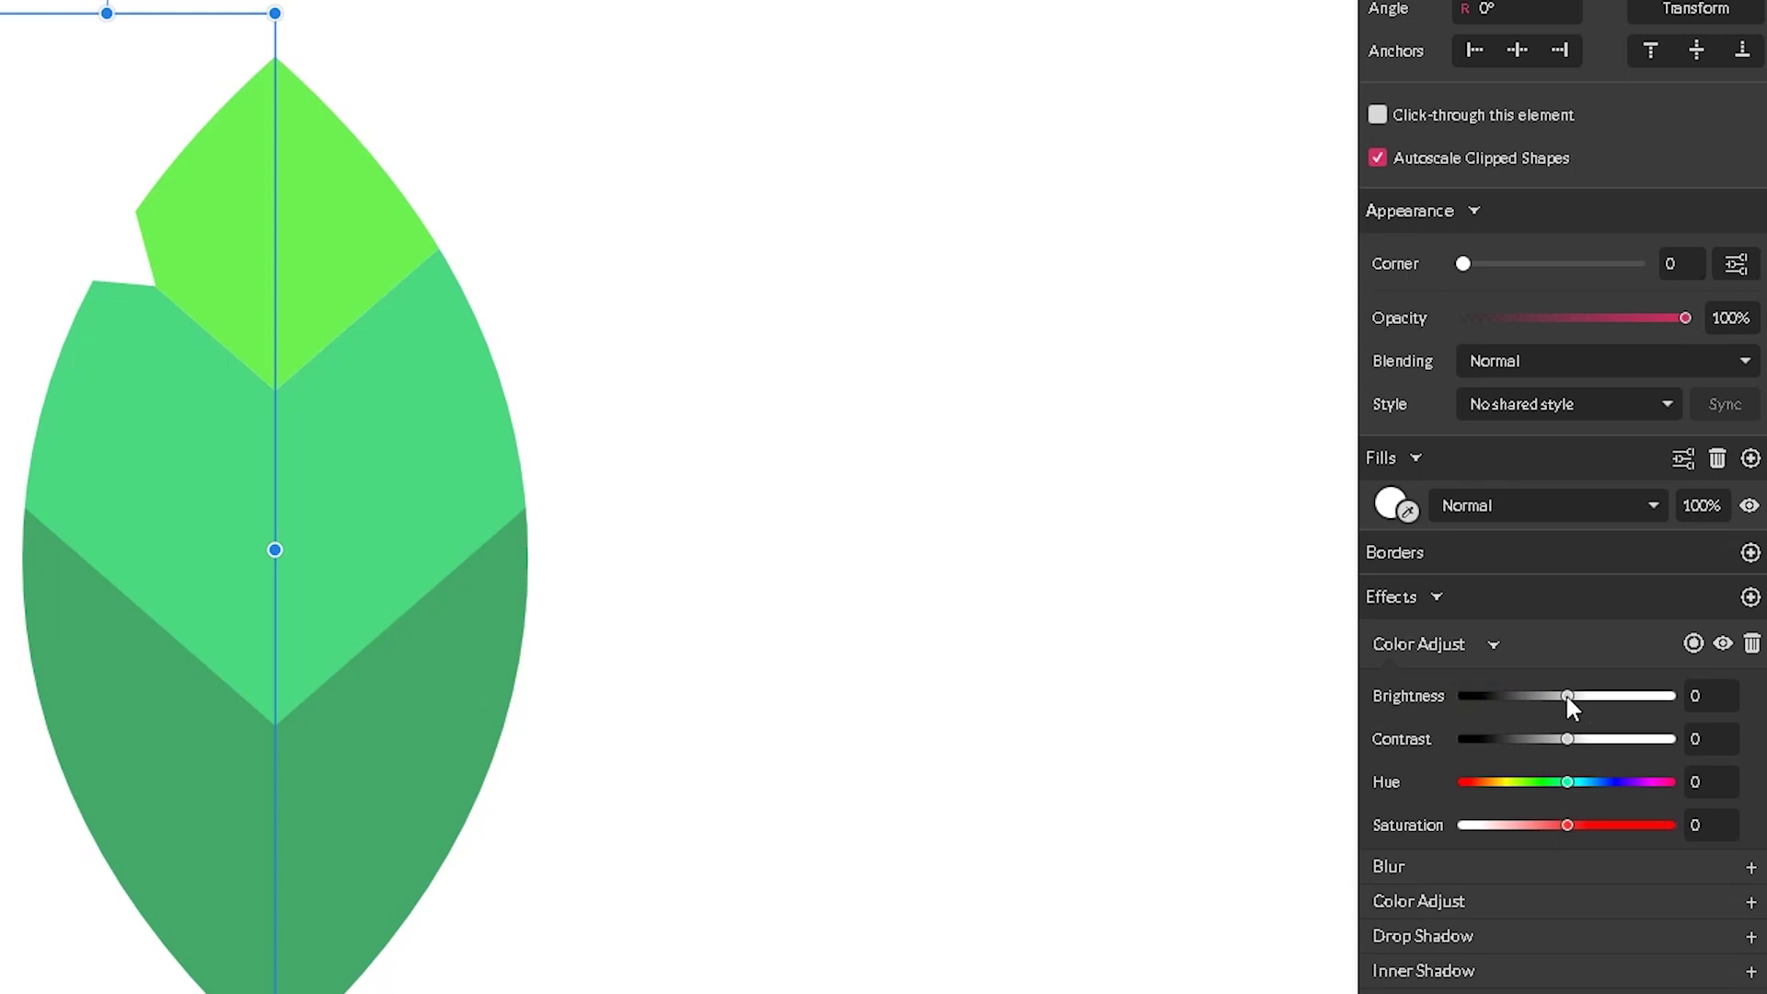
left_click_drag(1567, 695, 1547, 697)
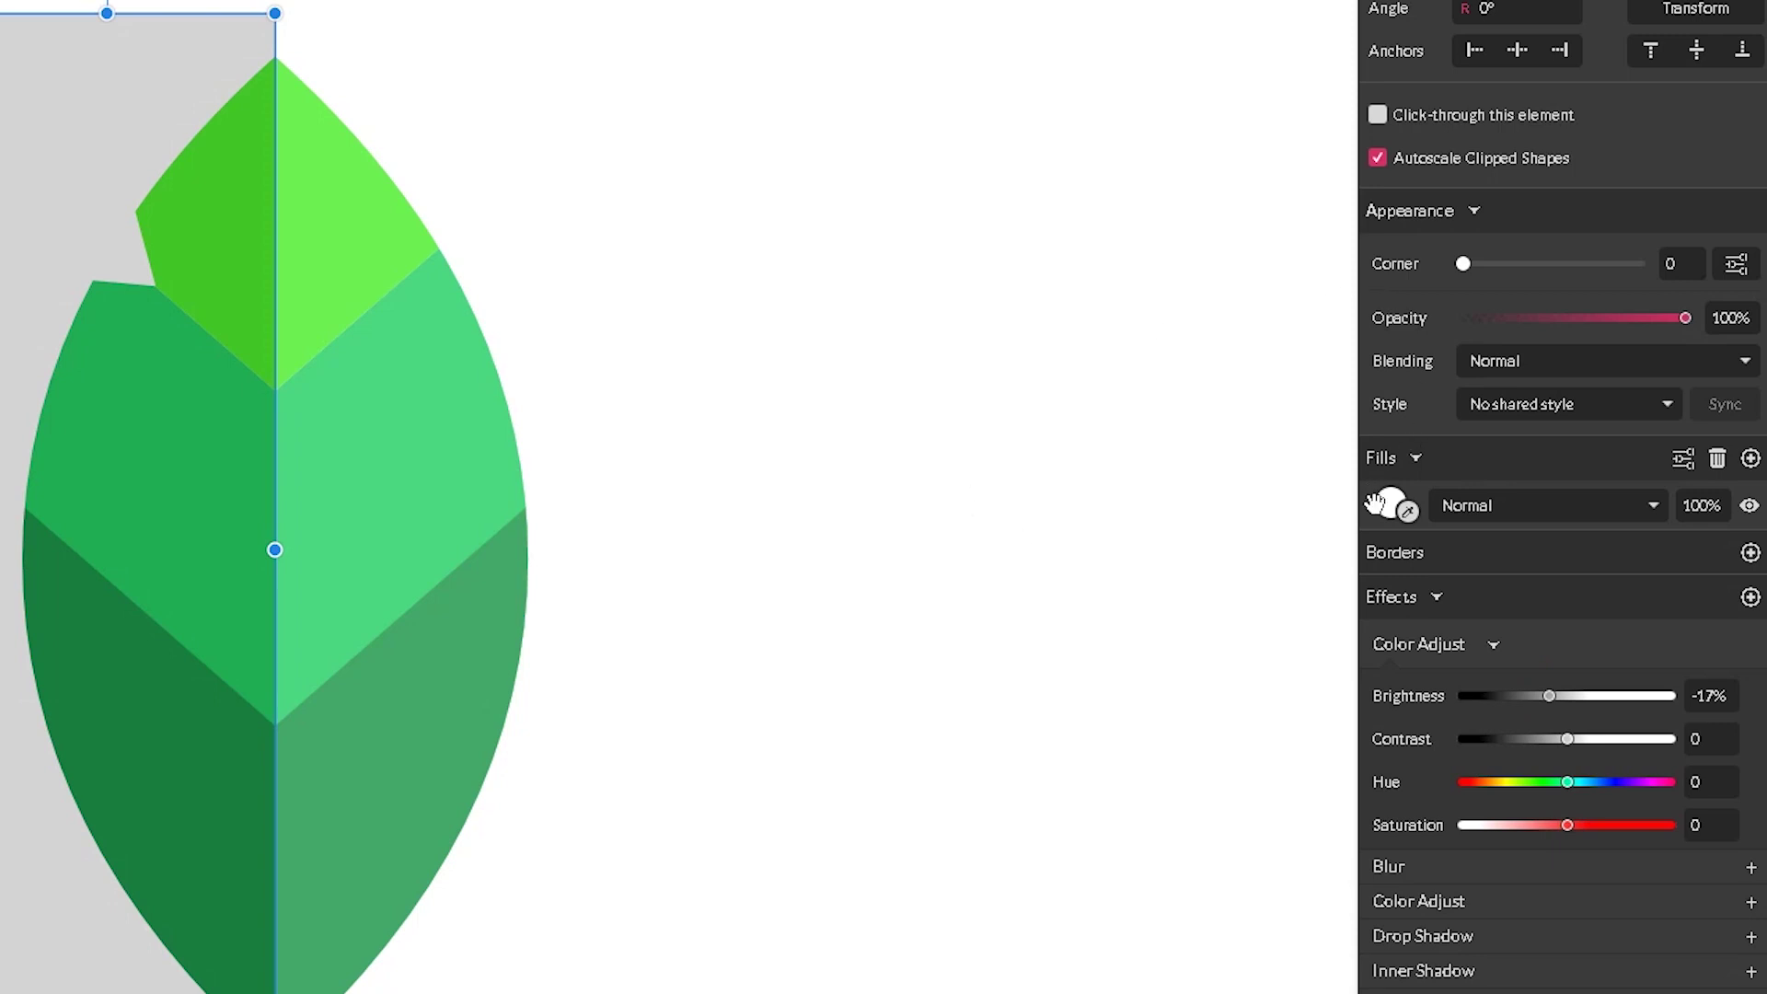
left_click(1713, 458)
left_click(891, 286)
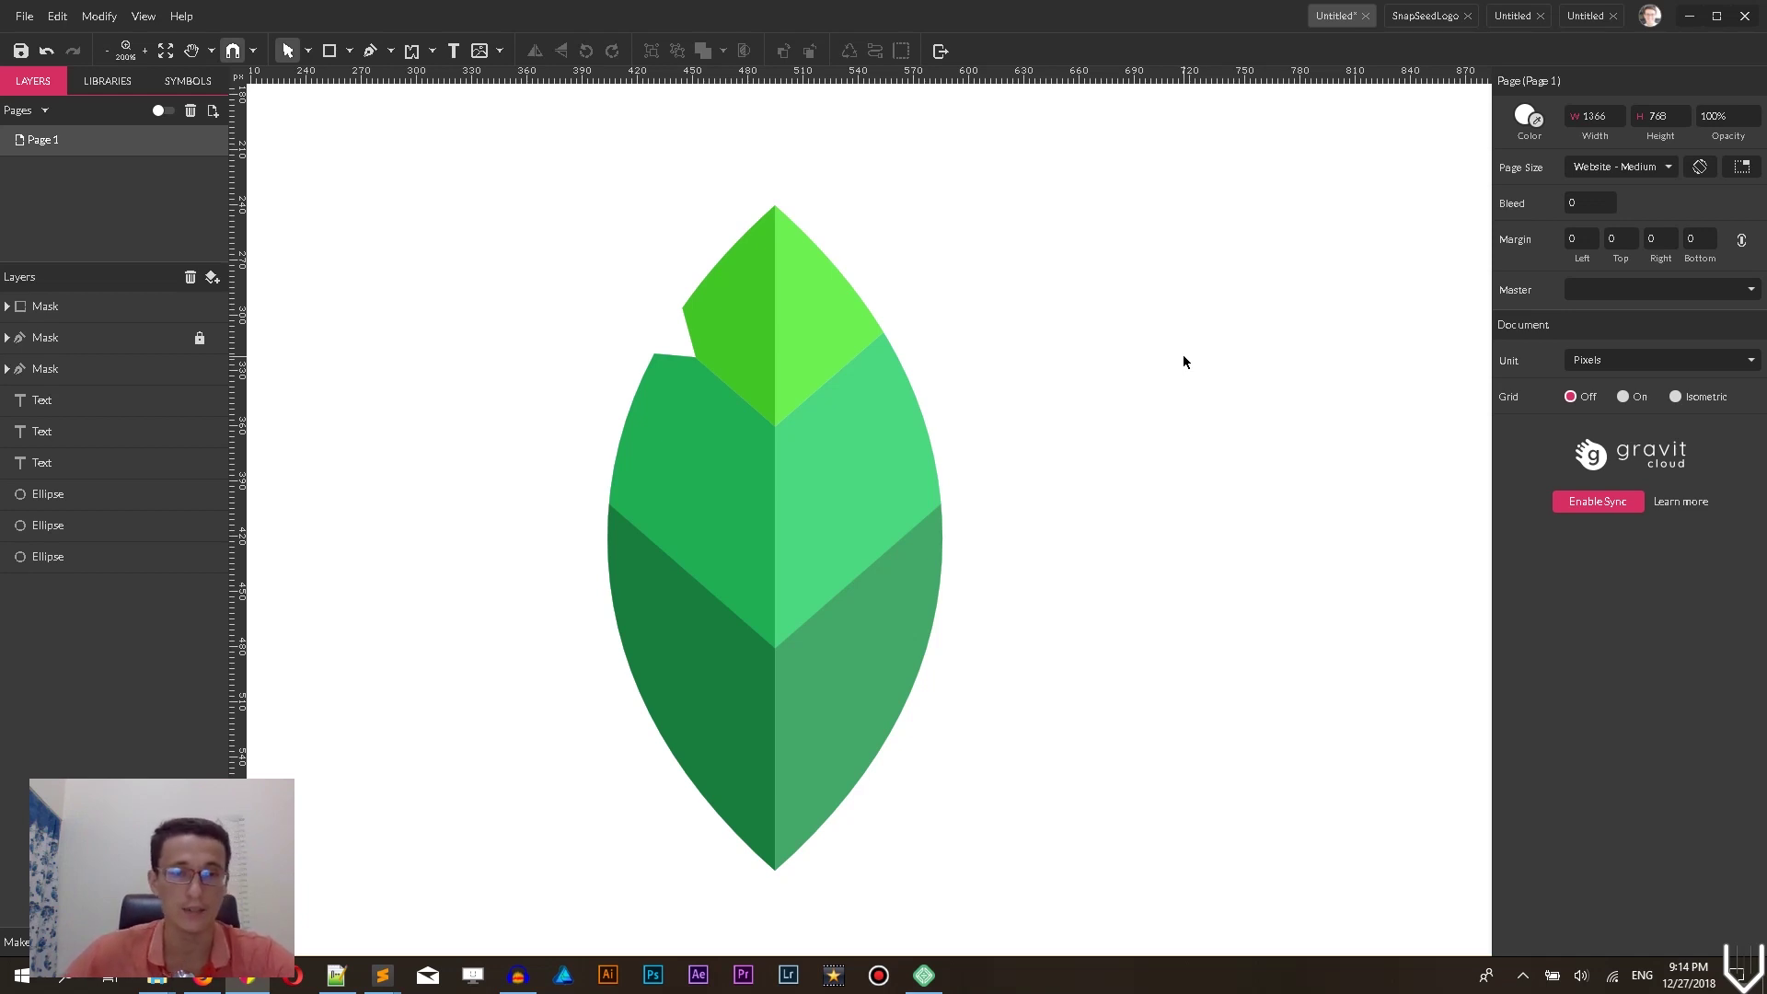
left_click(1422, 15)
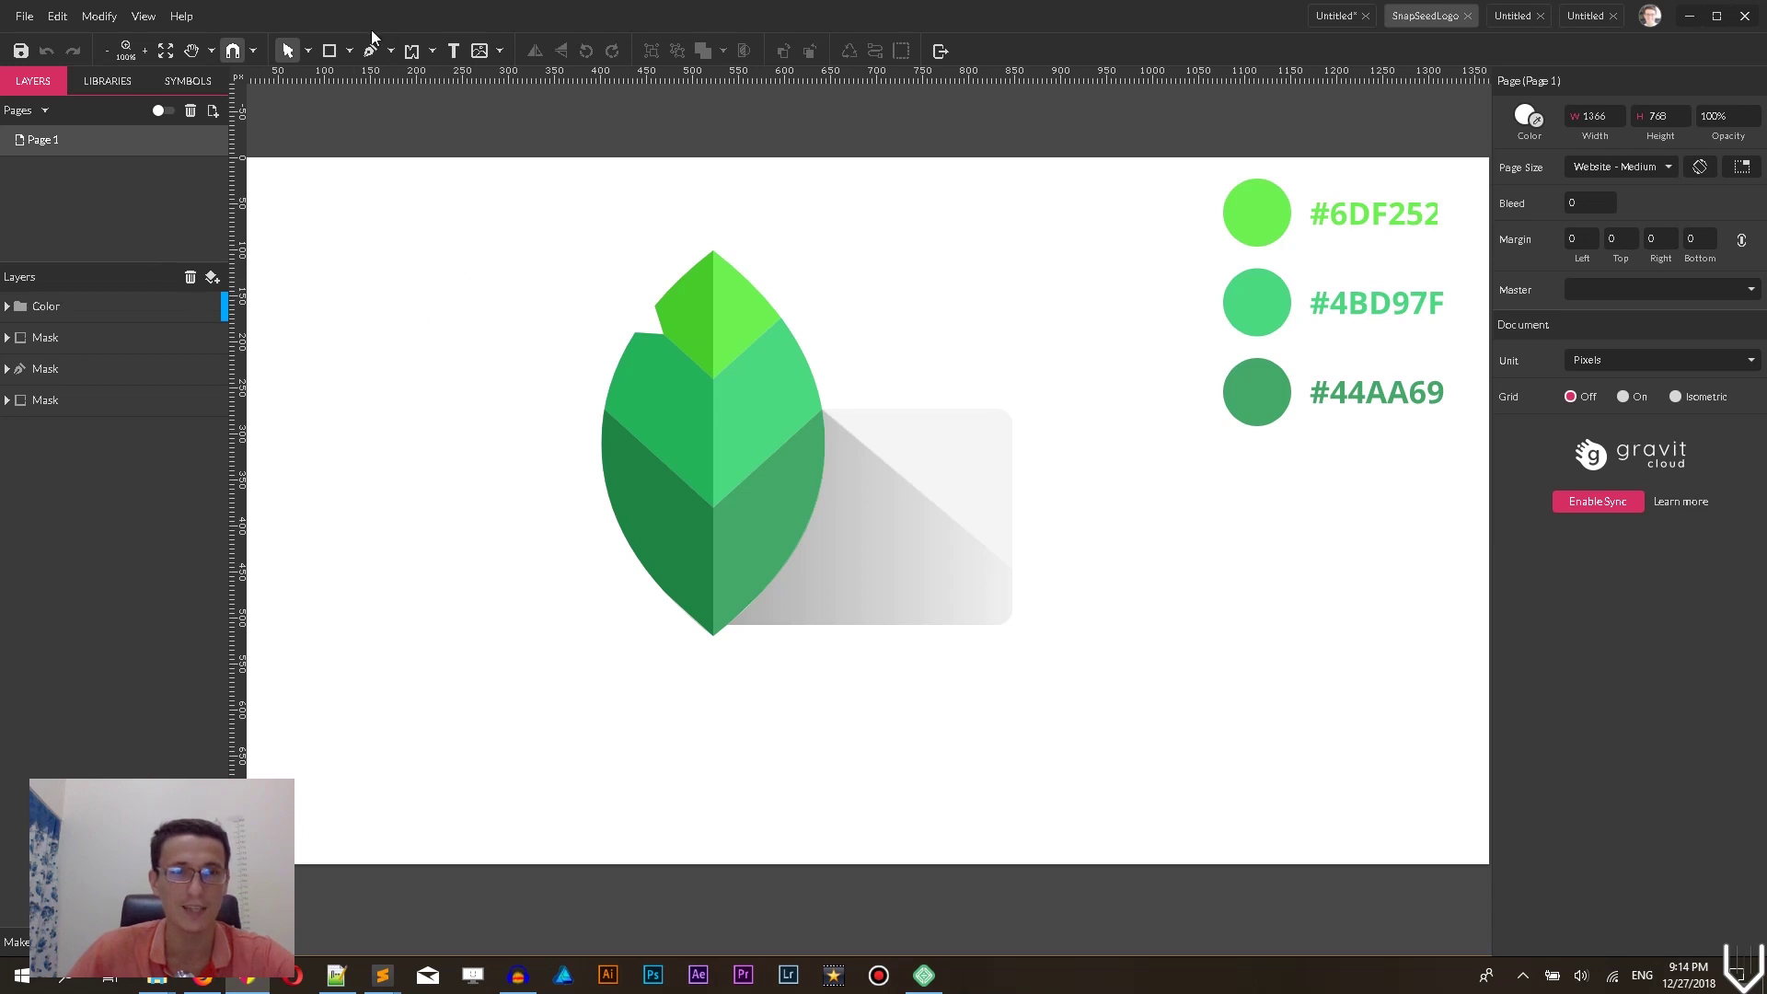
left_click(350, 51)
left_click(382, 129)
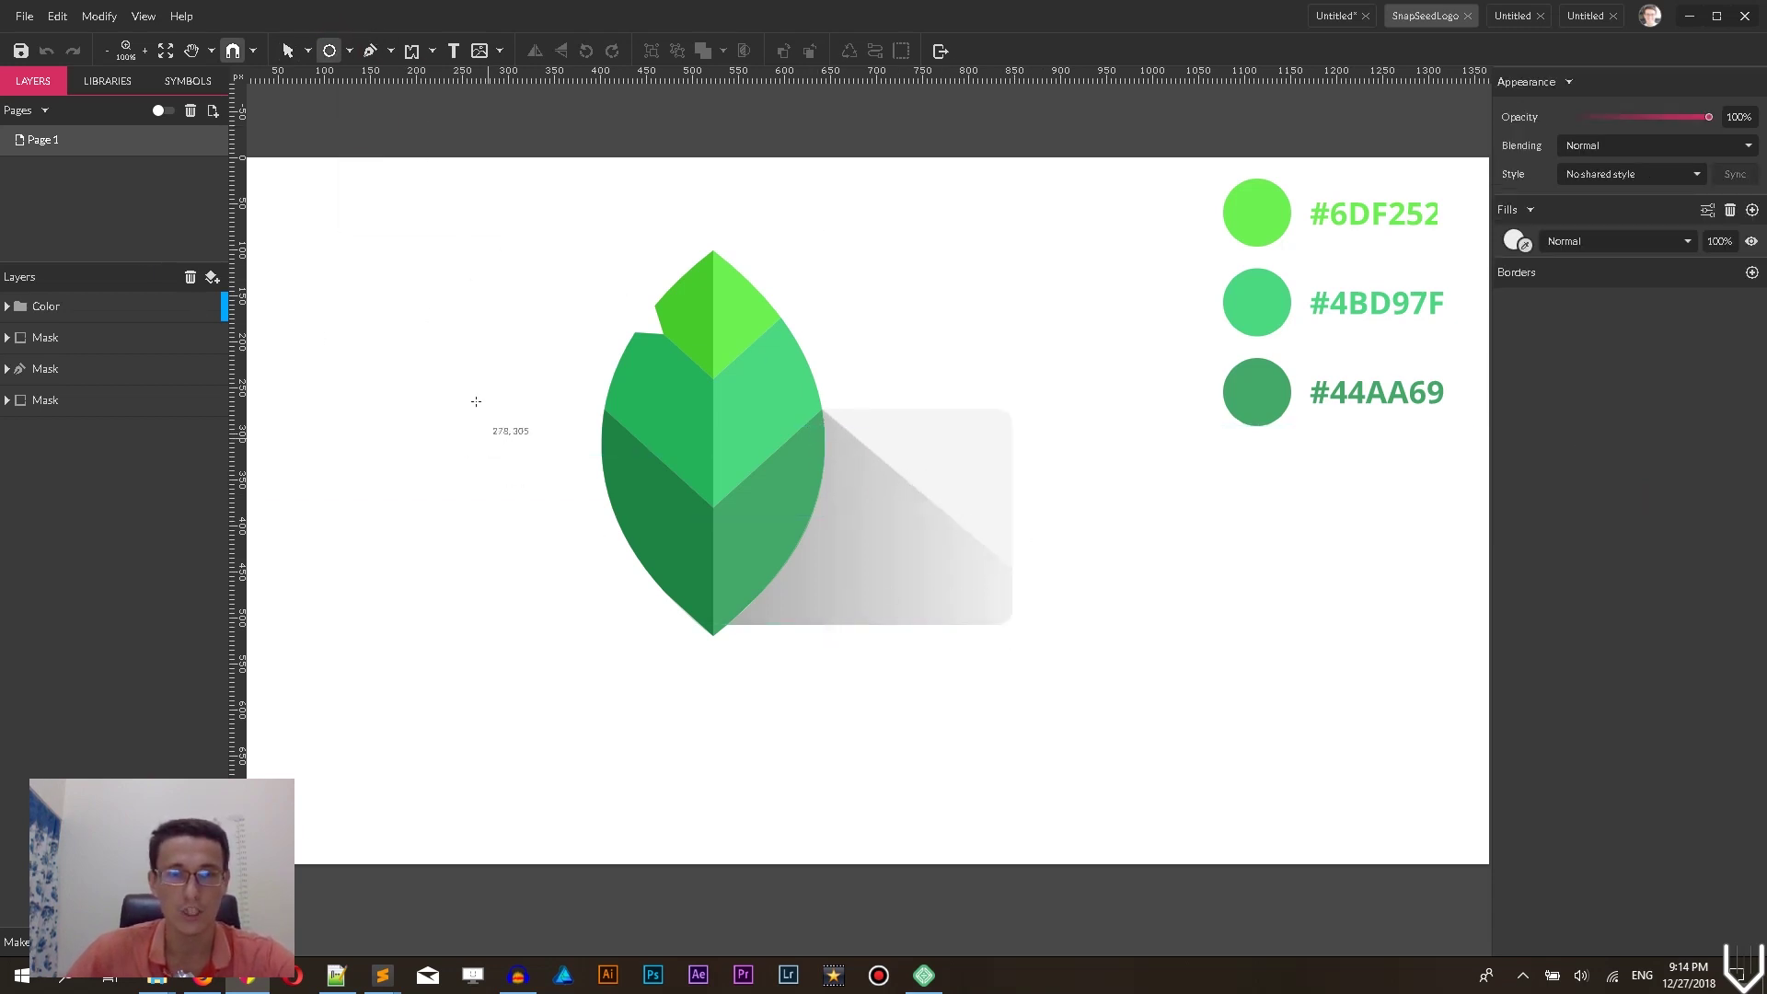
left_click_drag(443, 246, 531, 335)
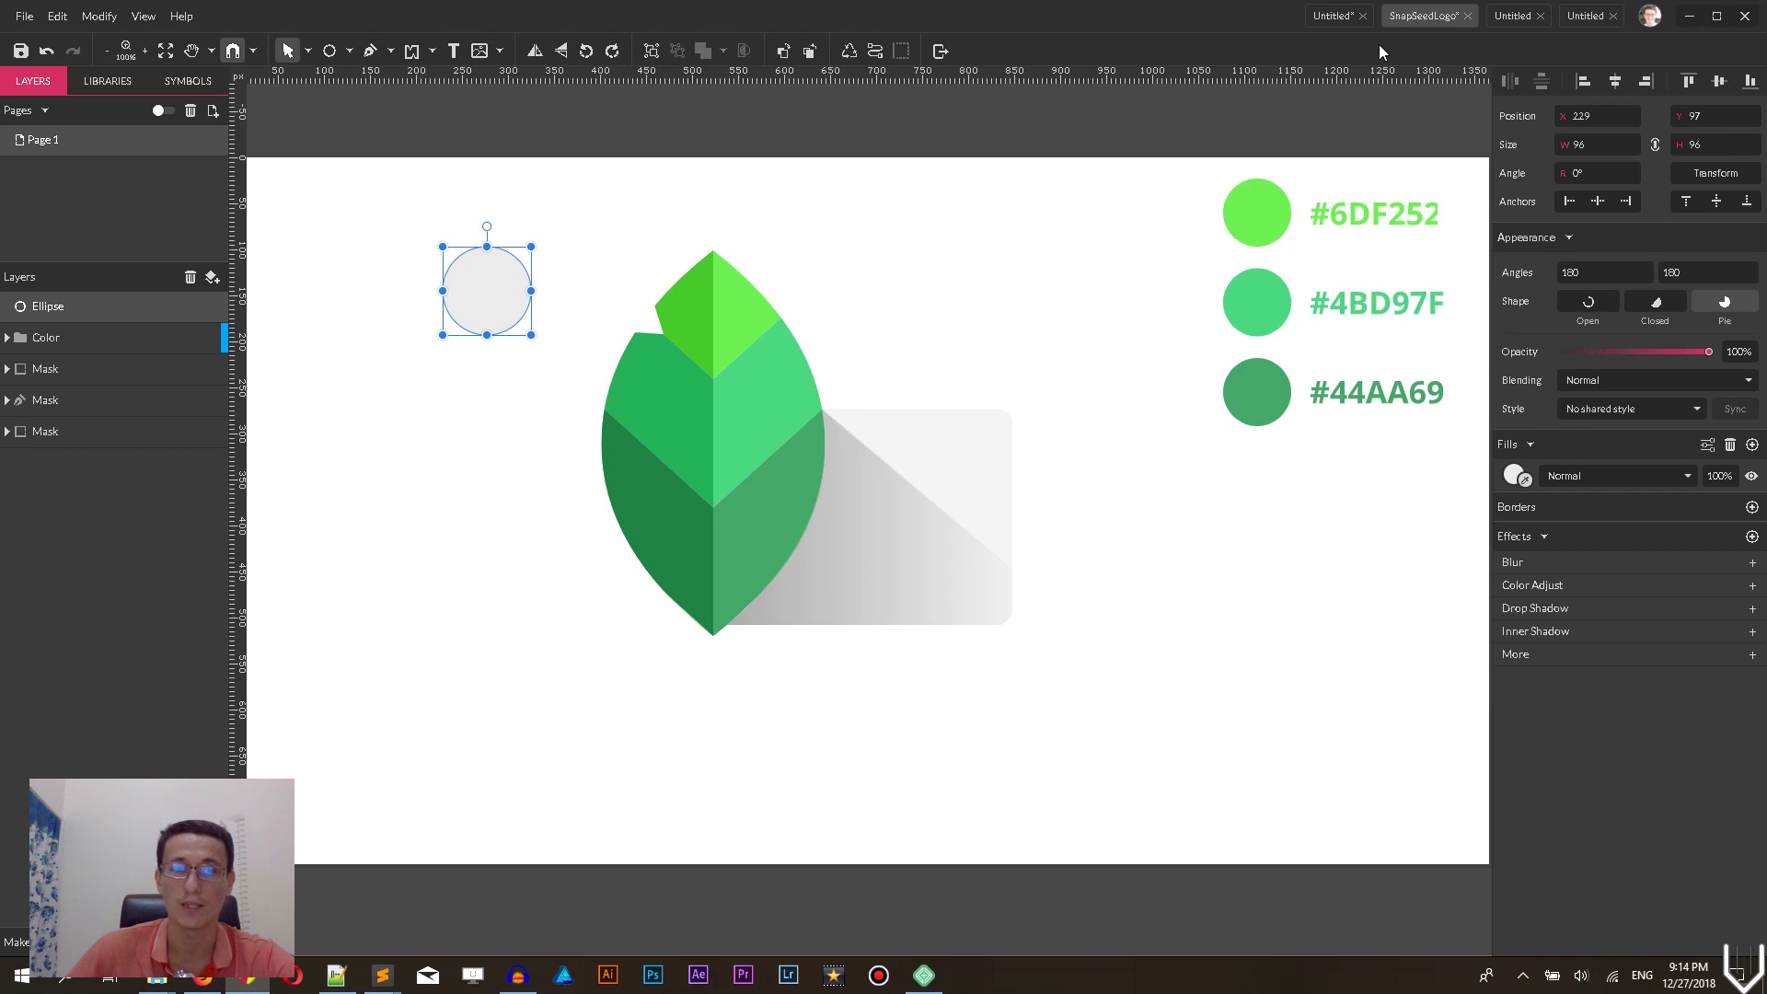
key("Delete")
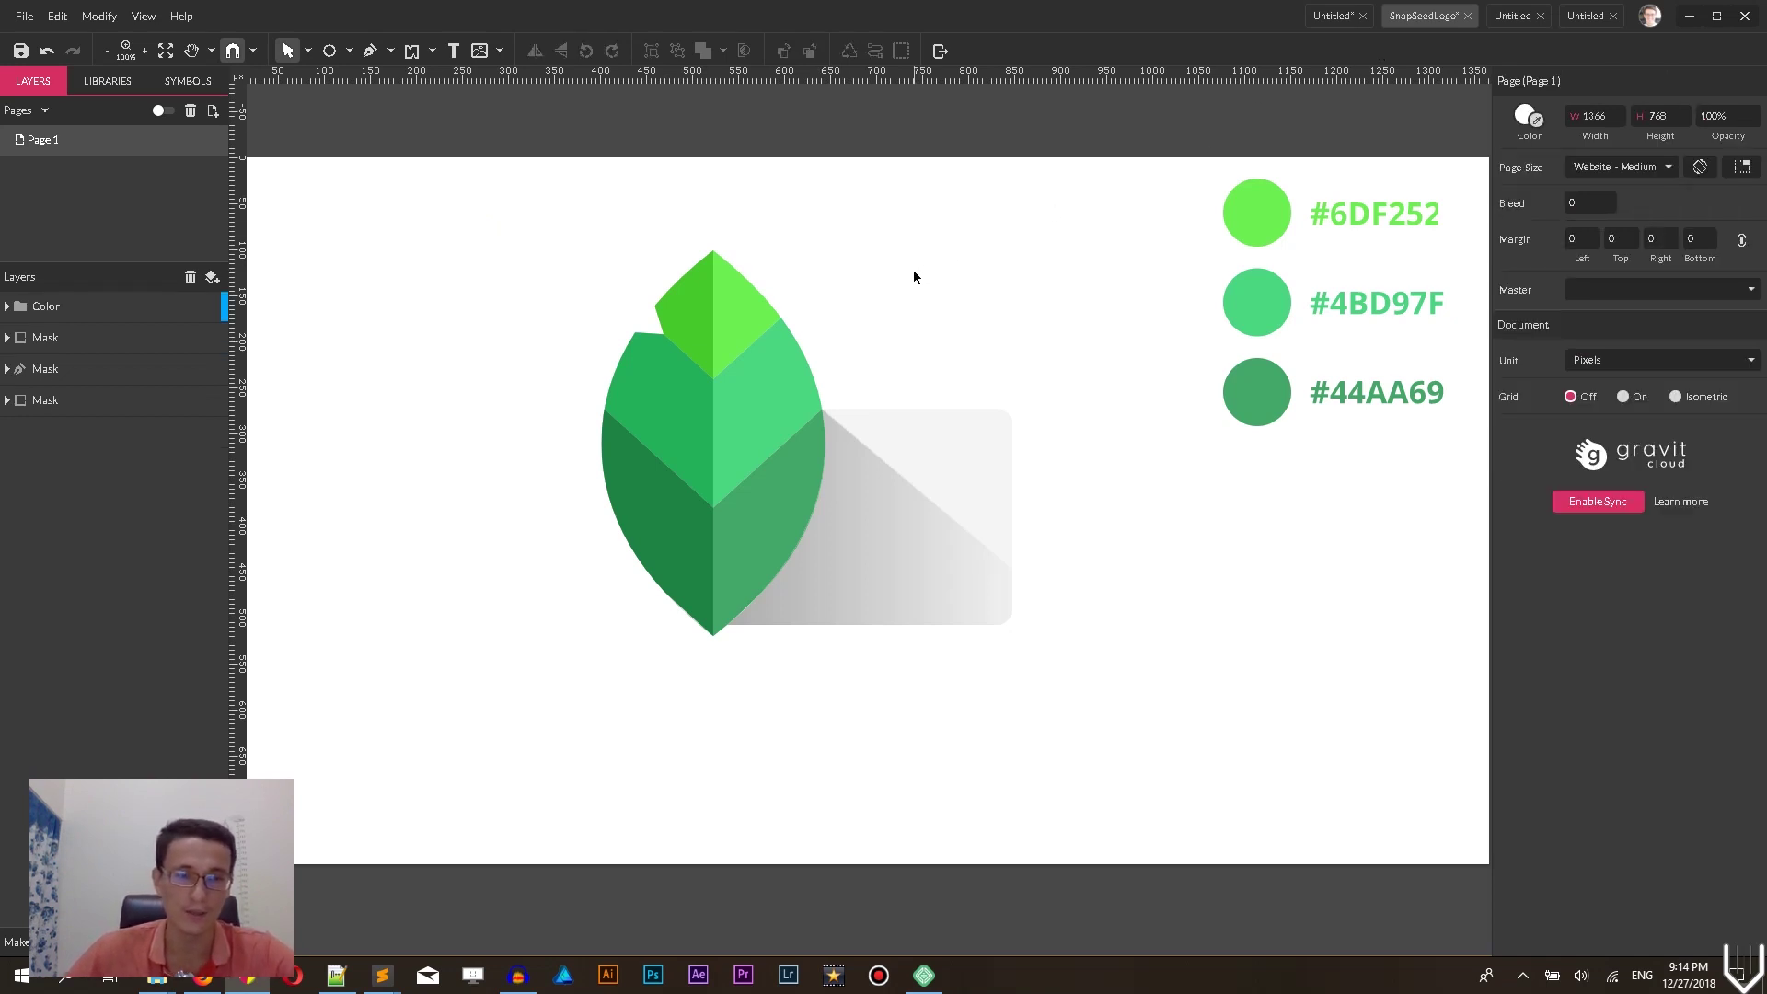
left_click(1579, 22)
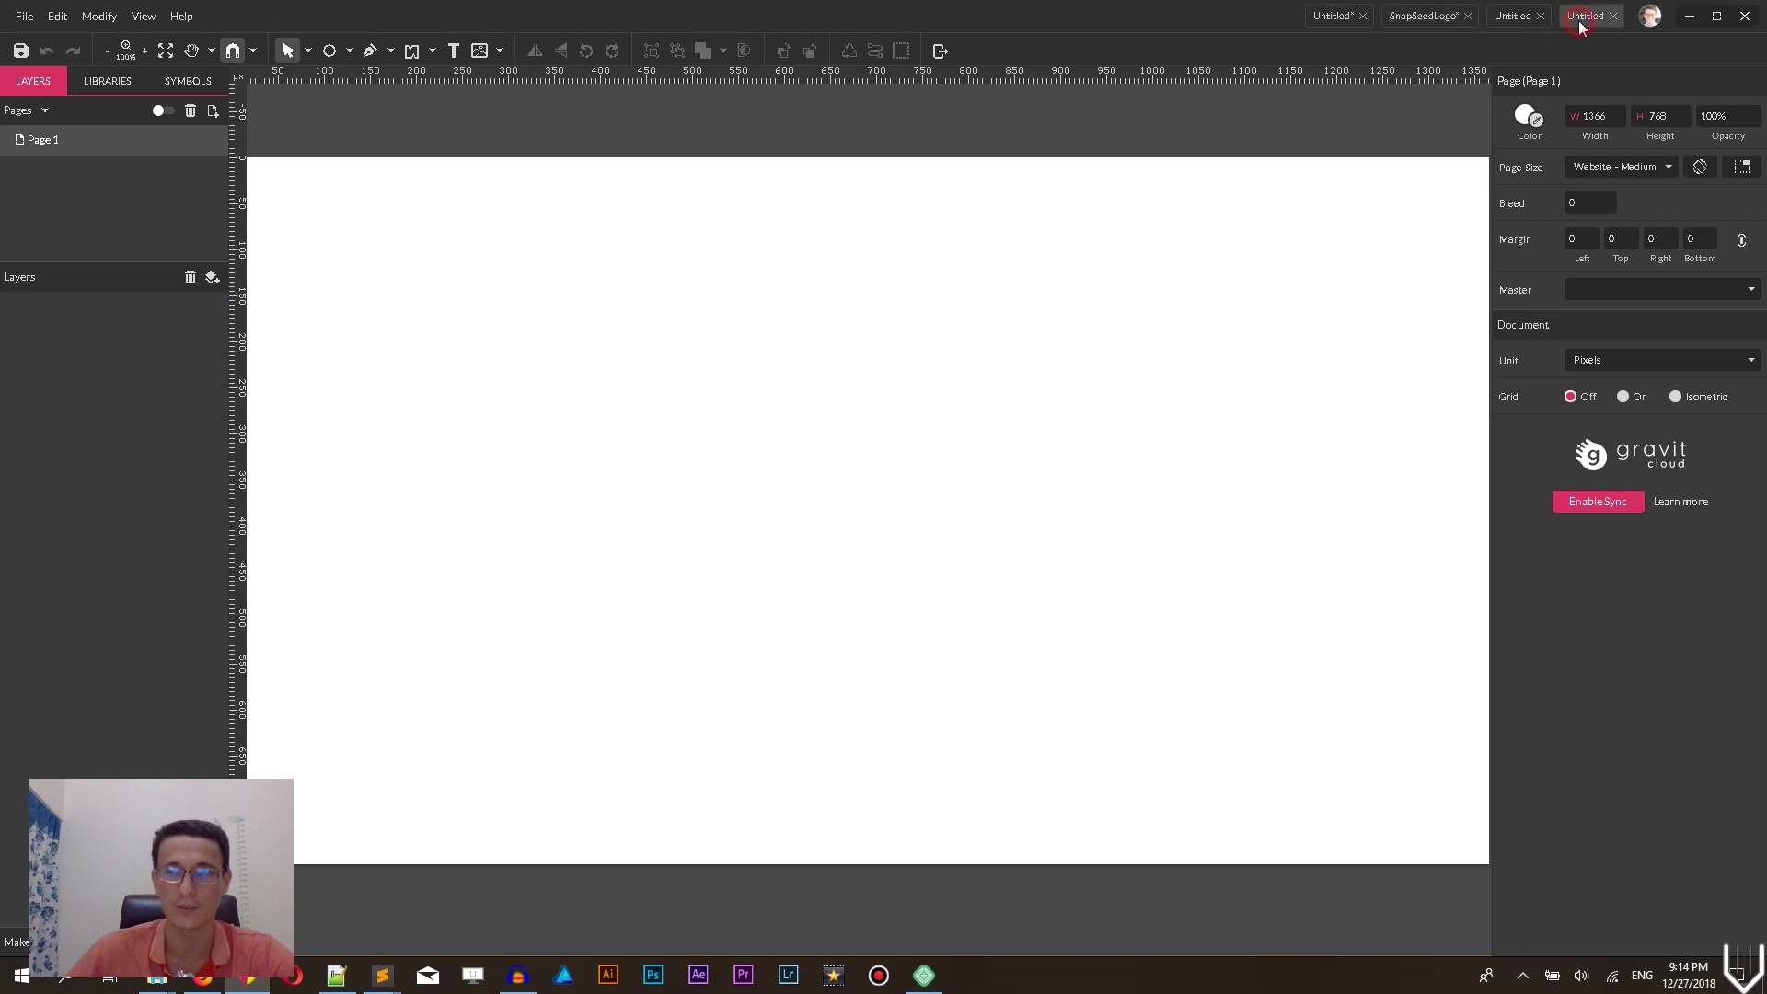
left_click(1339, 15)
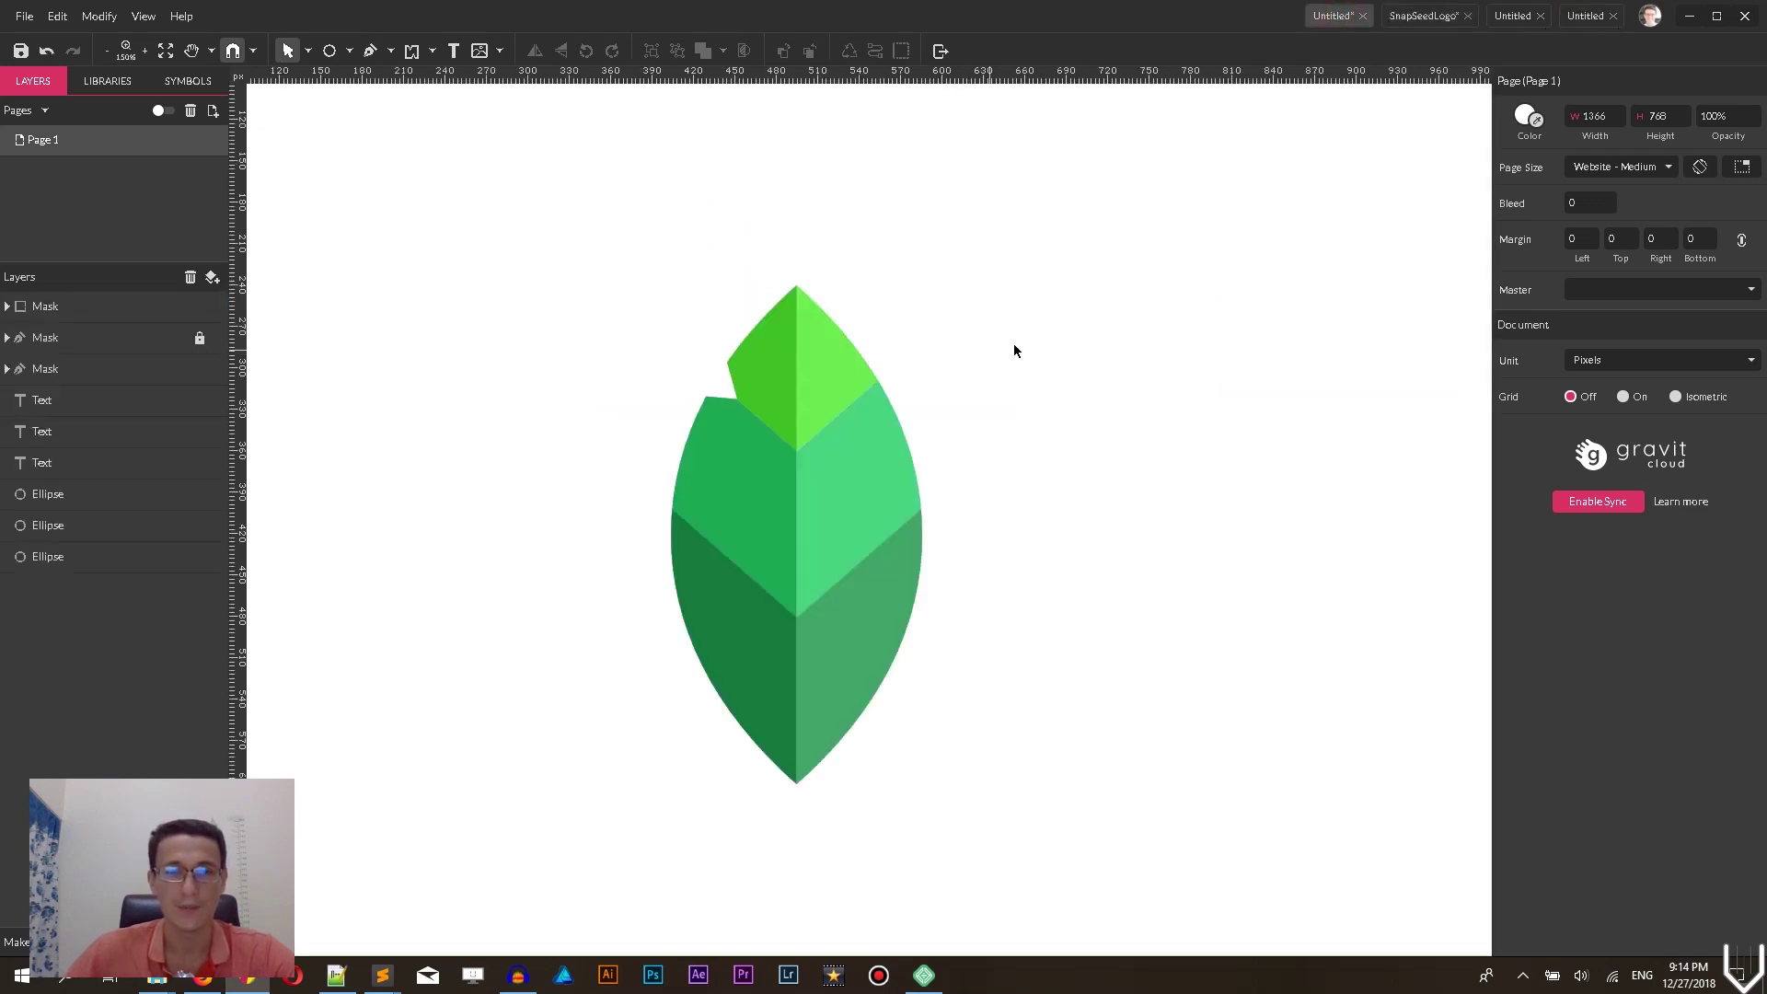
key("space")
left_click_drag(1099, 336, 1021, 272)
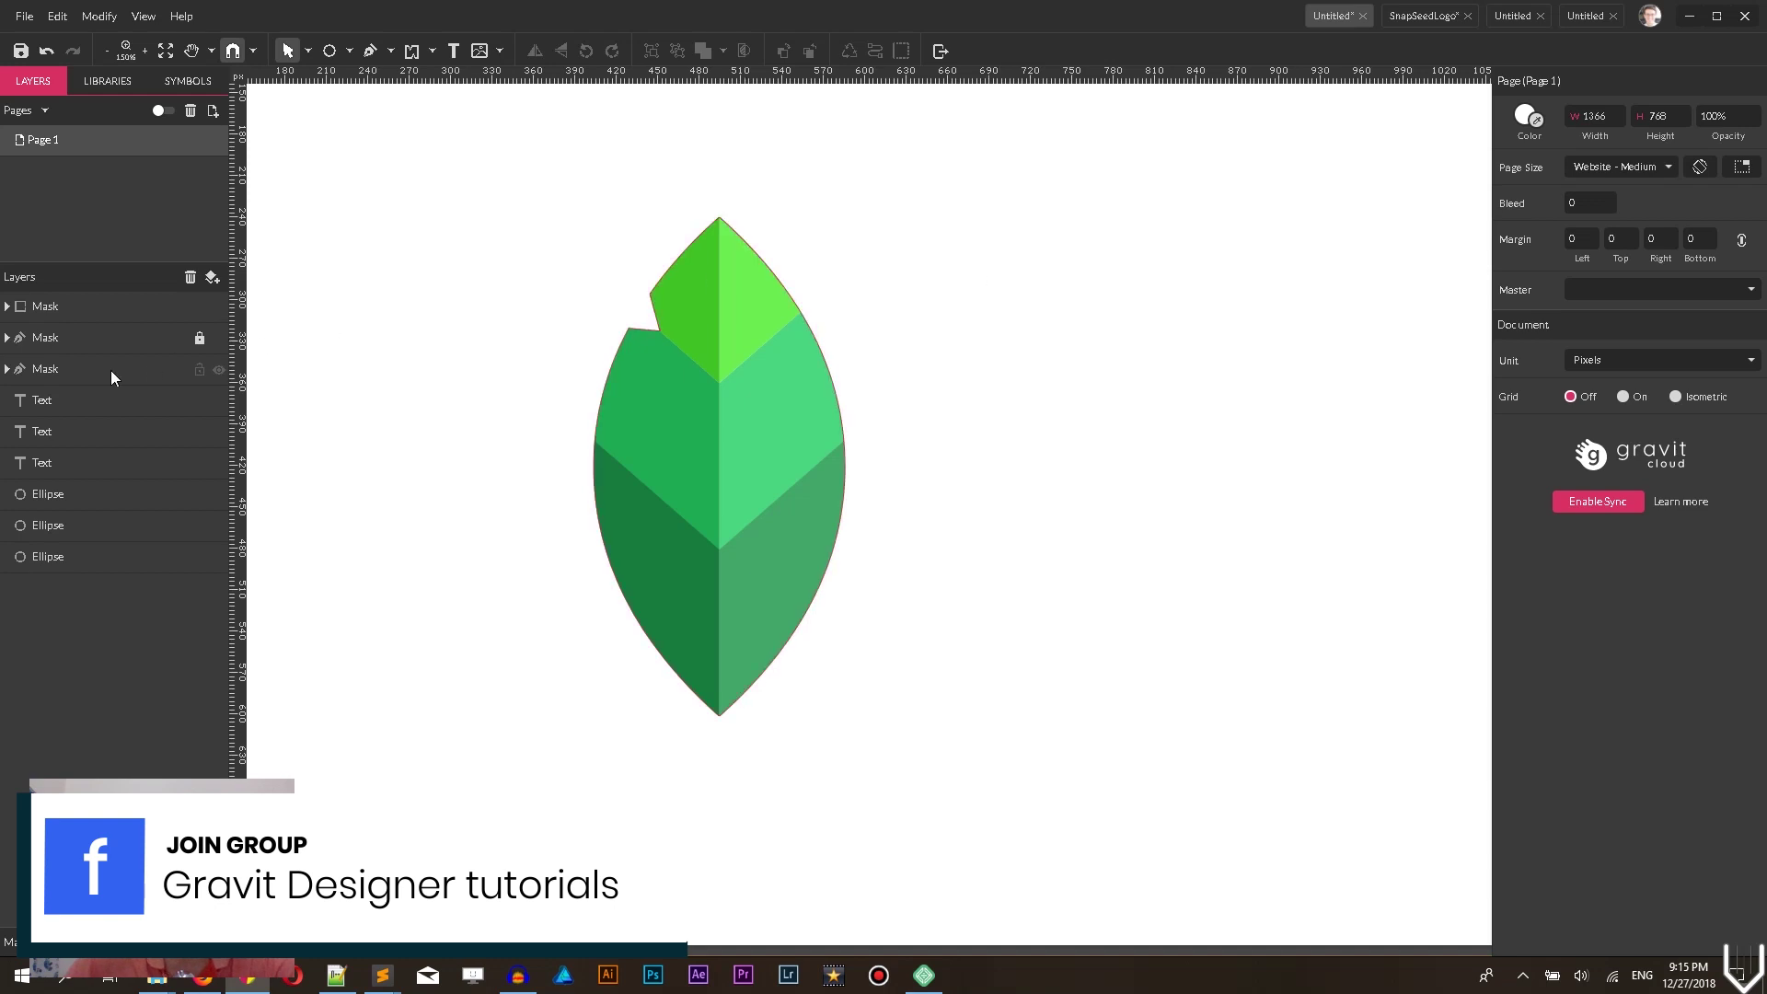
- Select the top Mask, zoom to 100% and pan left to reveal the three colour swatches
left_click(86, 315)
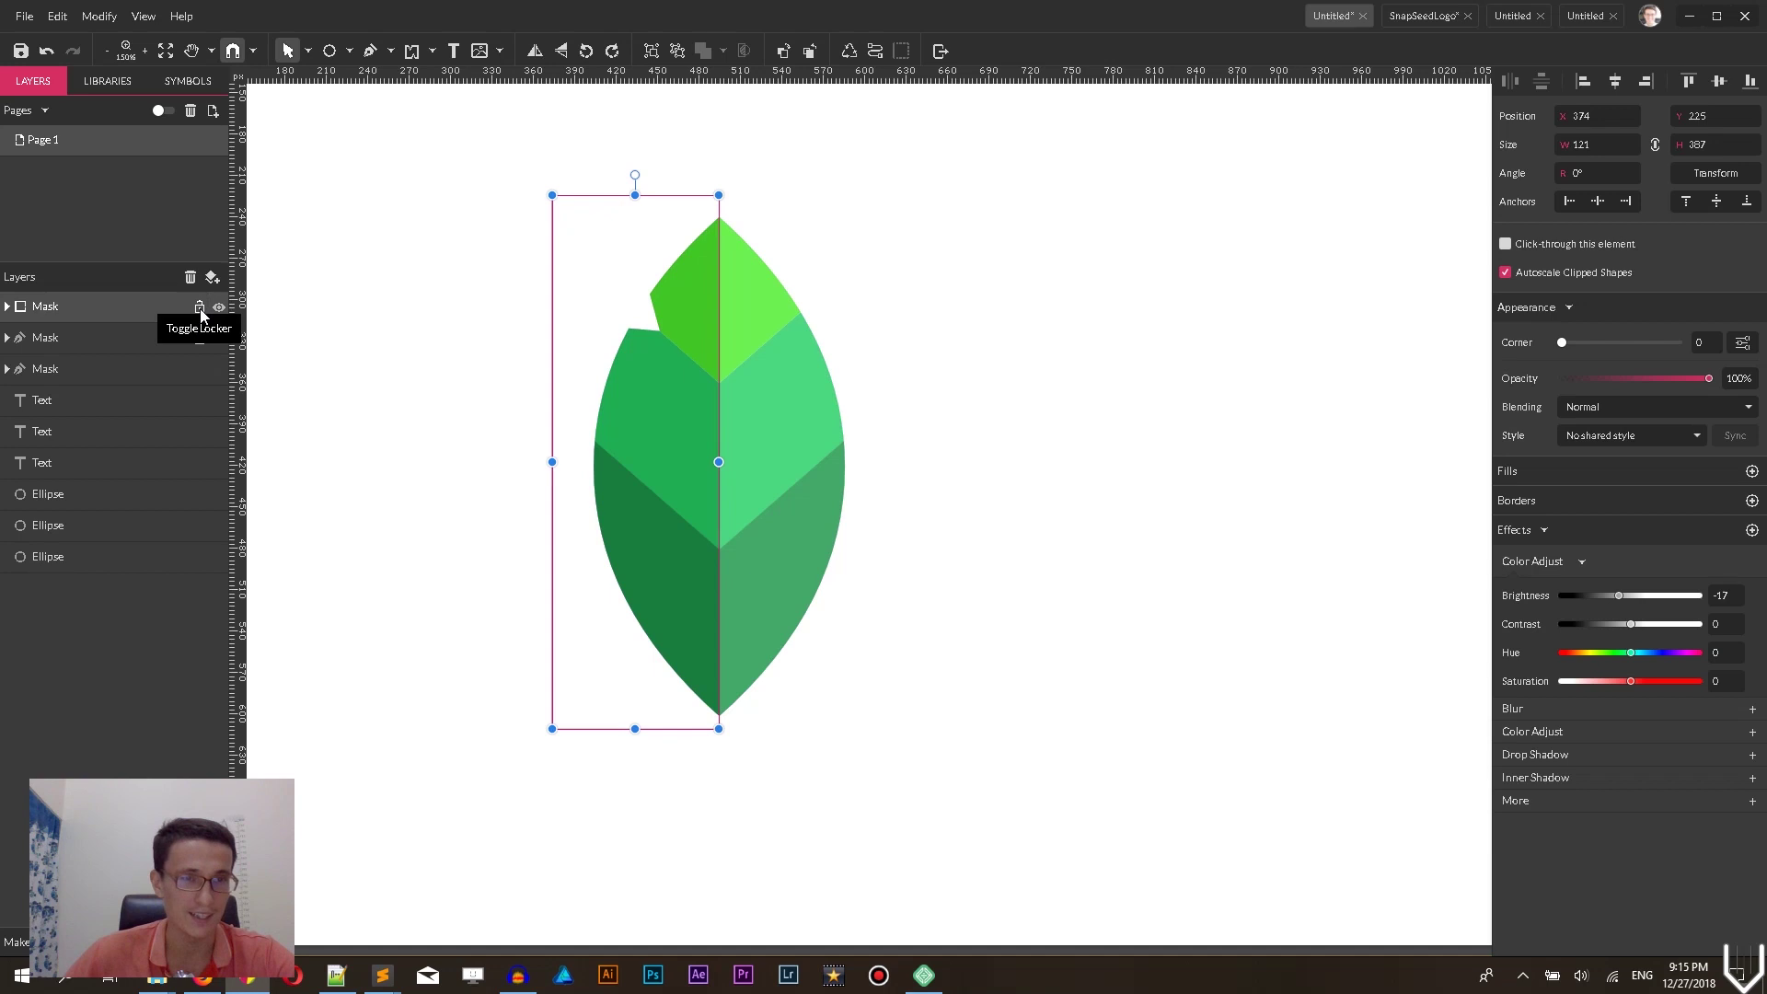
key("space")
left_click_drag(1068, 317, 941, 312)
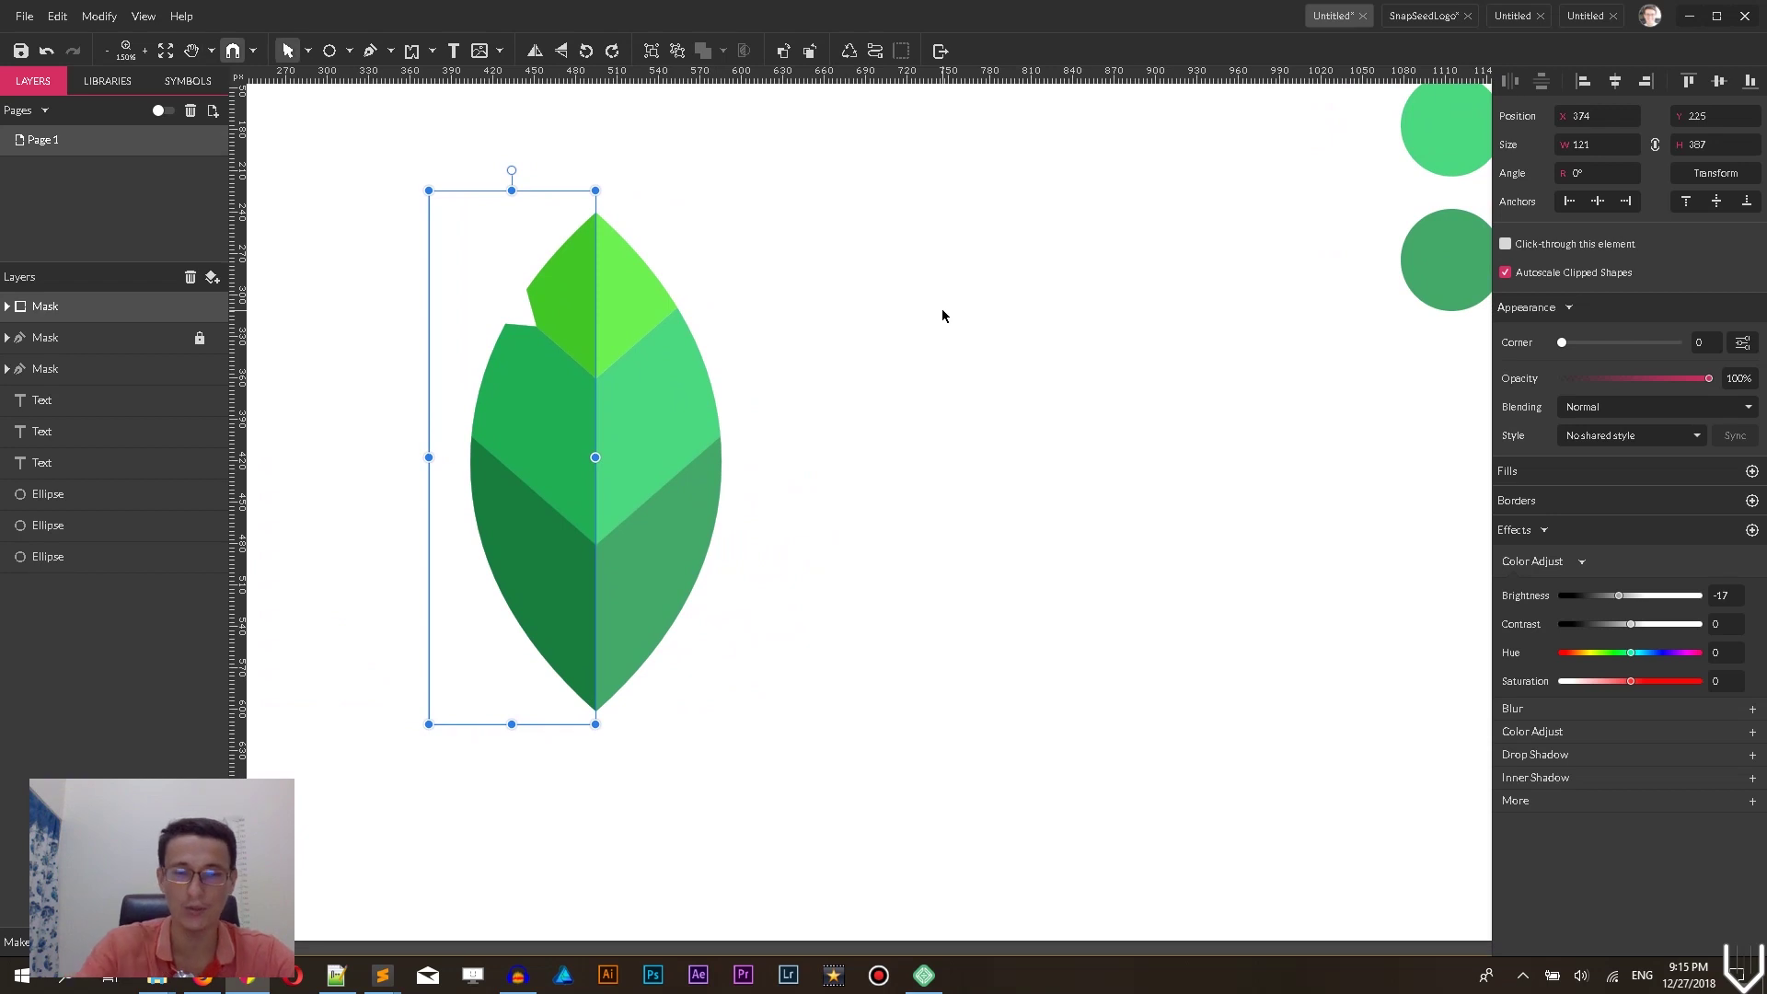
key("ctrl+minus")
key("space")
left_click_drag(1187, 317, 720, 323)
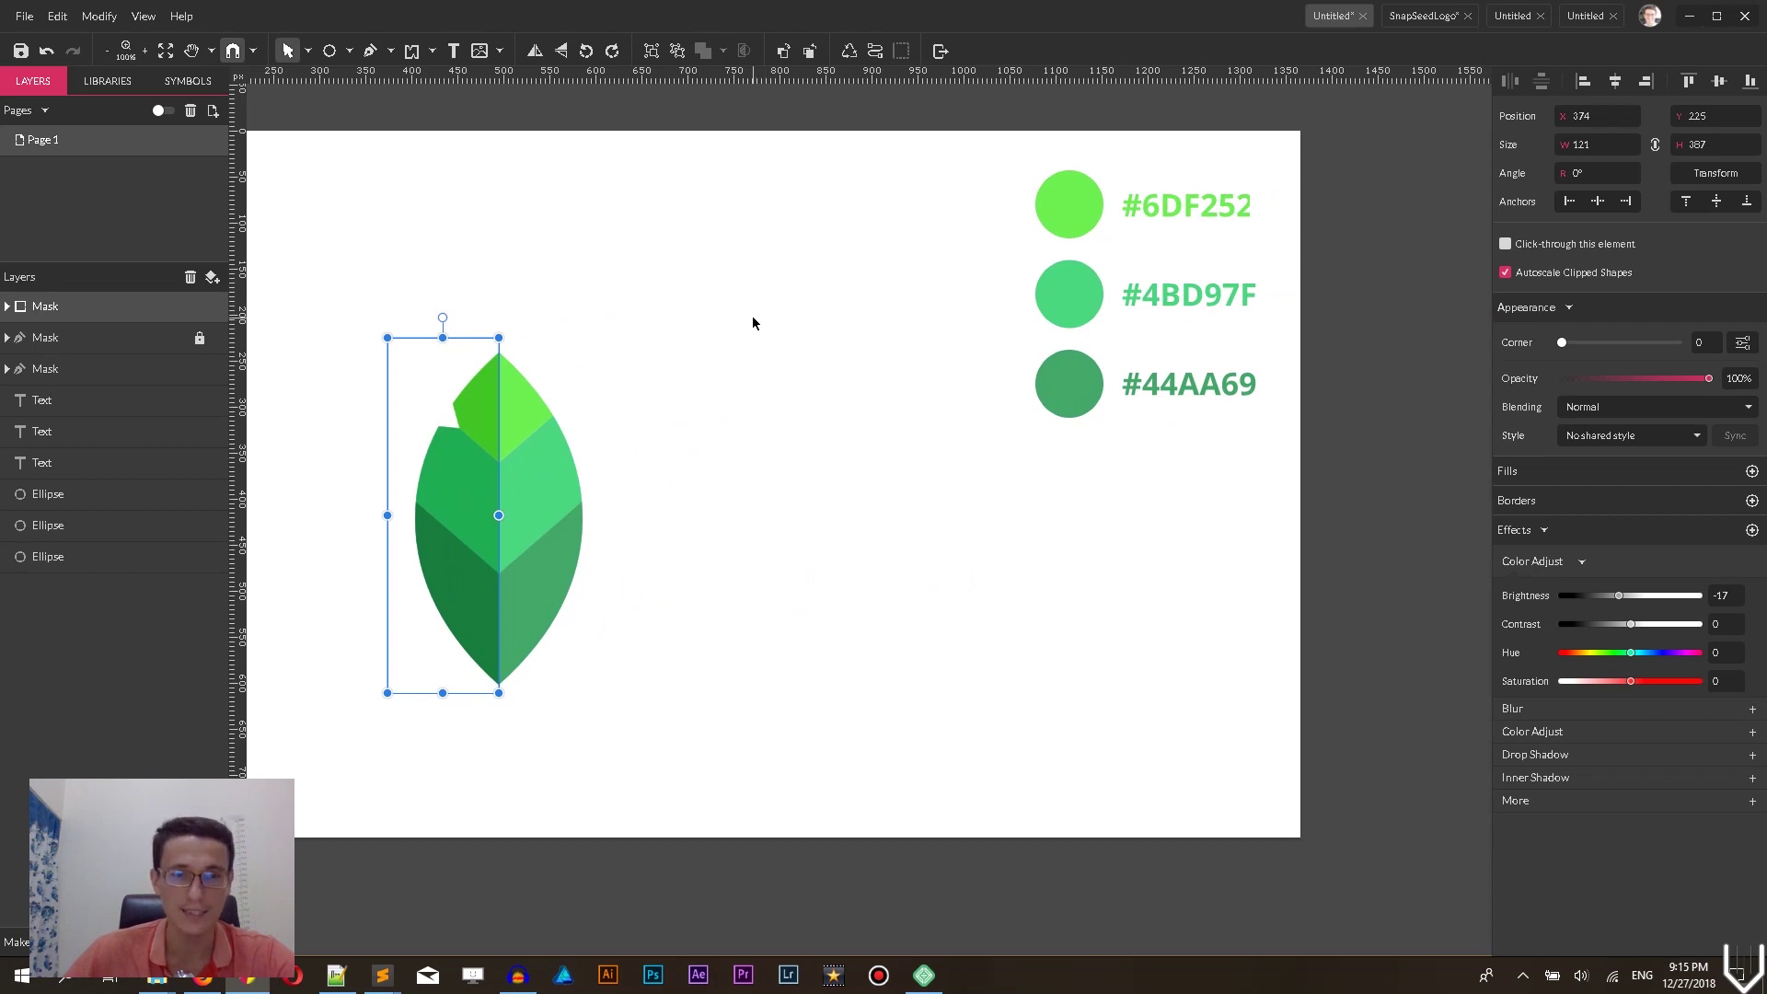
left_click(309, 51)
left_click(325, 78)
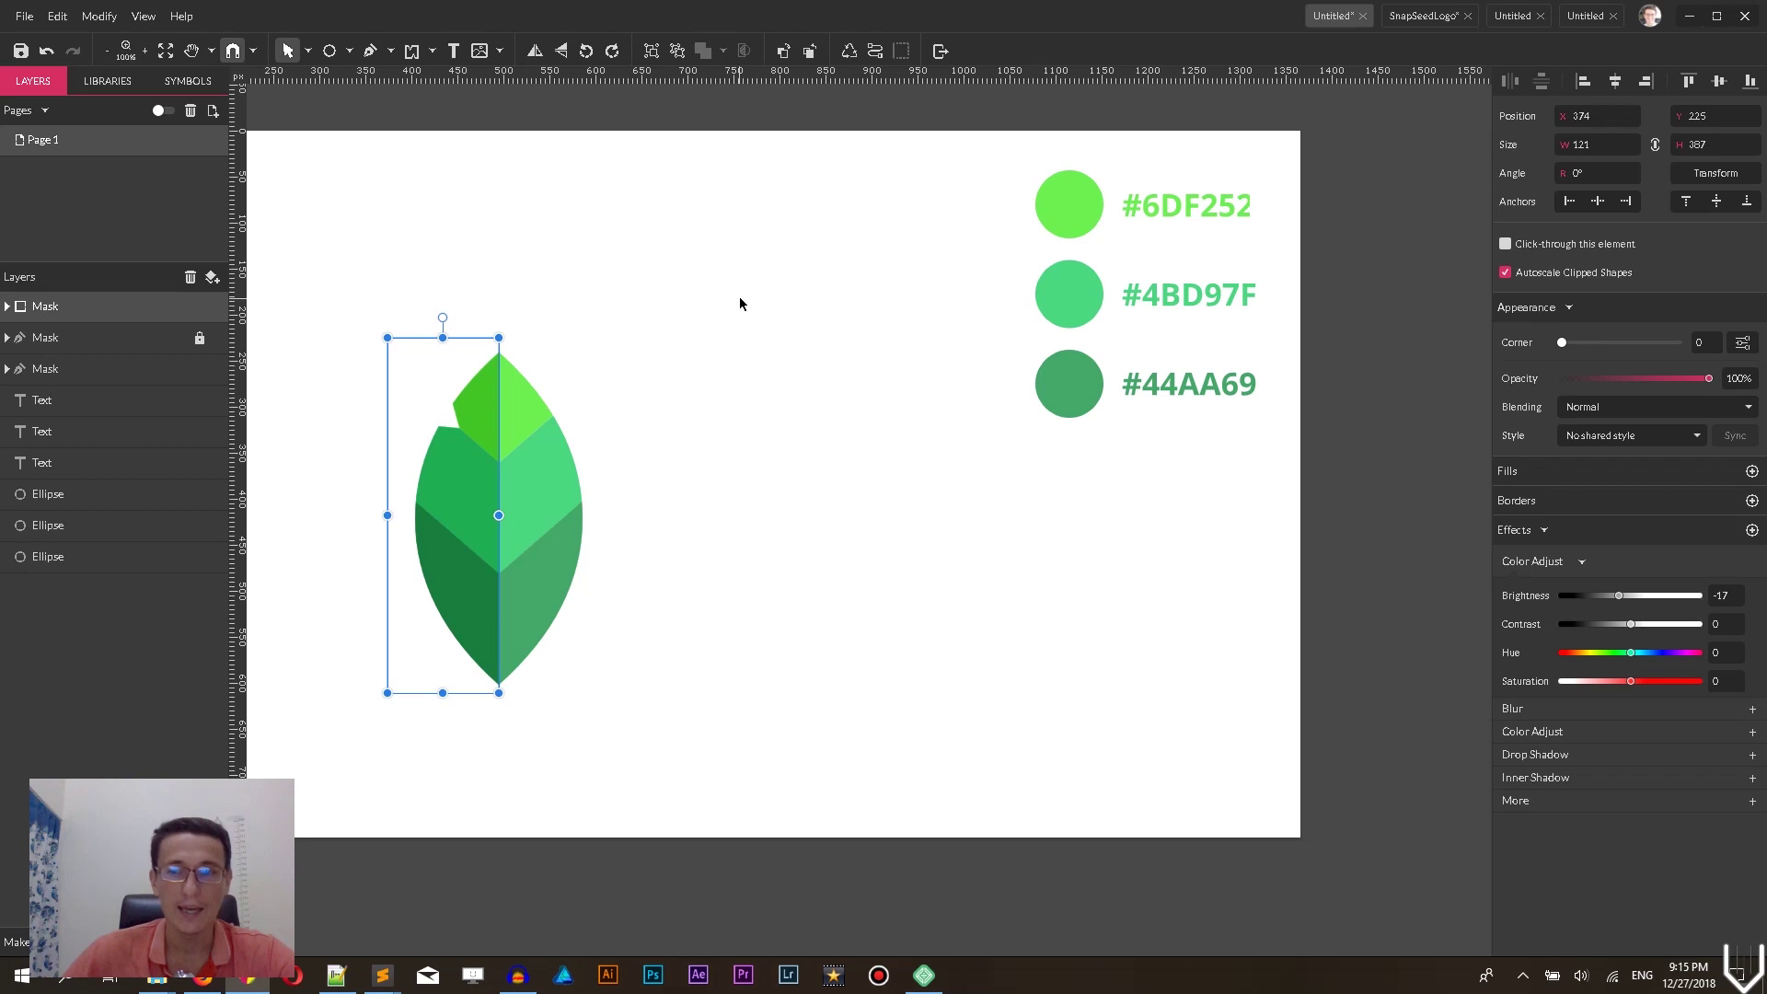
mouse_move(1721, 587)
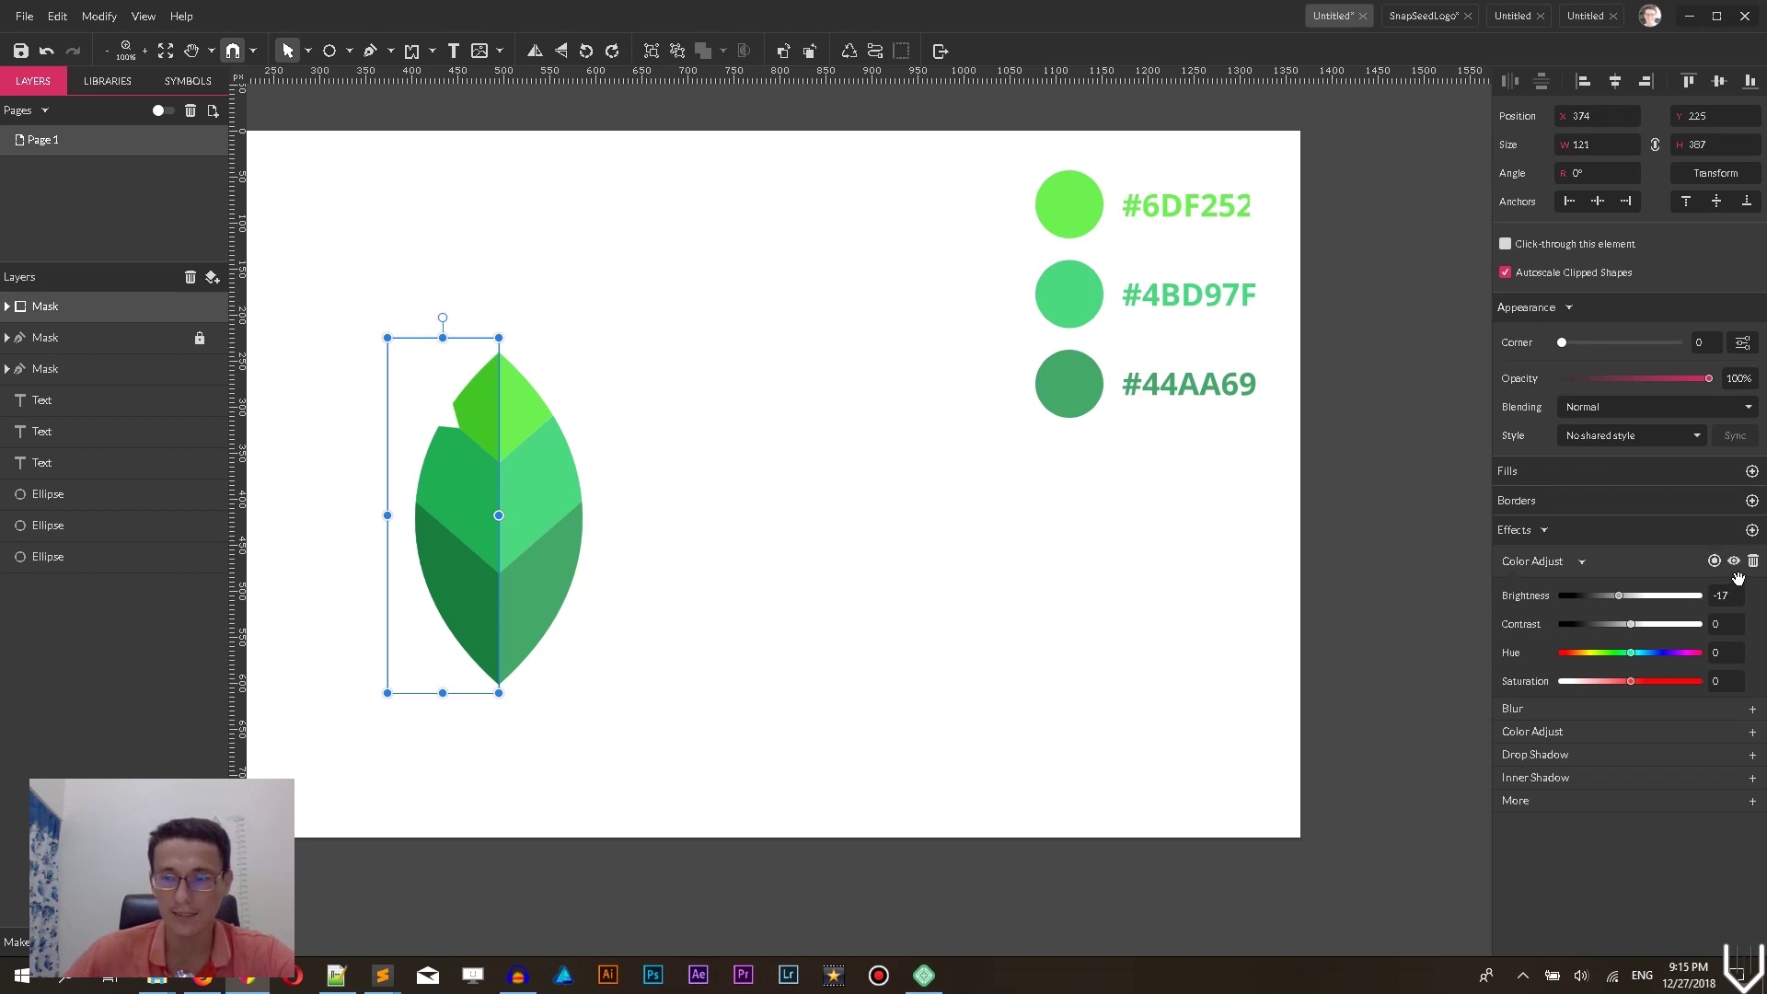
- Duplicate the three swatch circles directly below the originals
left_click_drag(889, 132, 1389, 530)
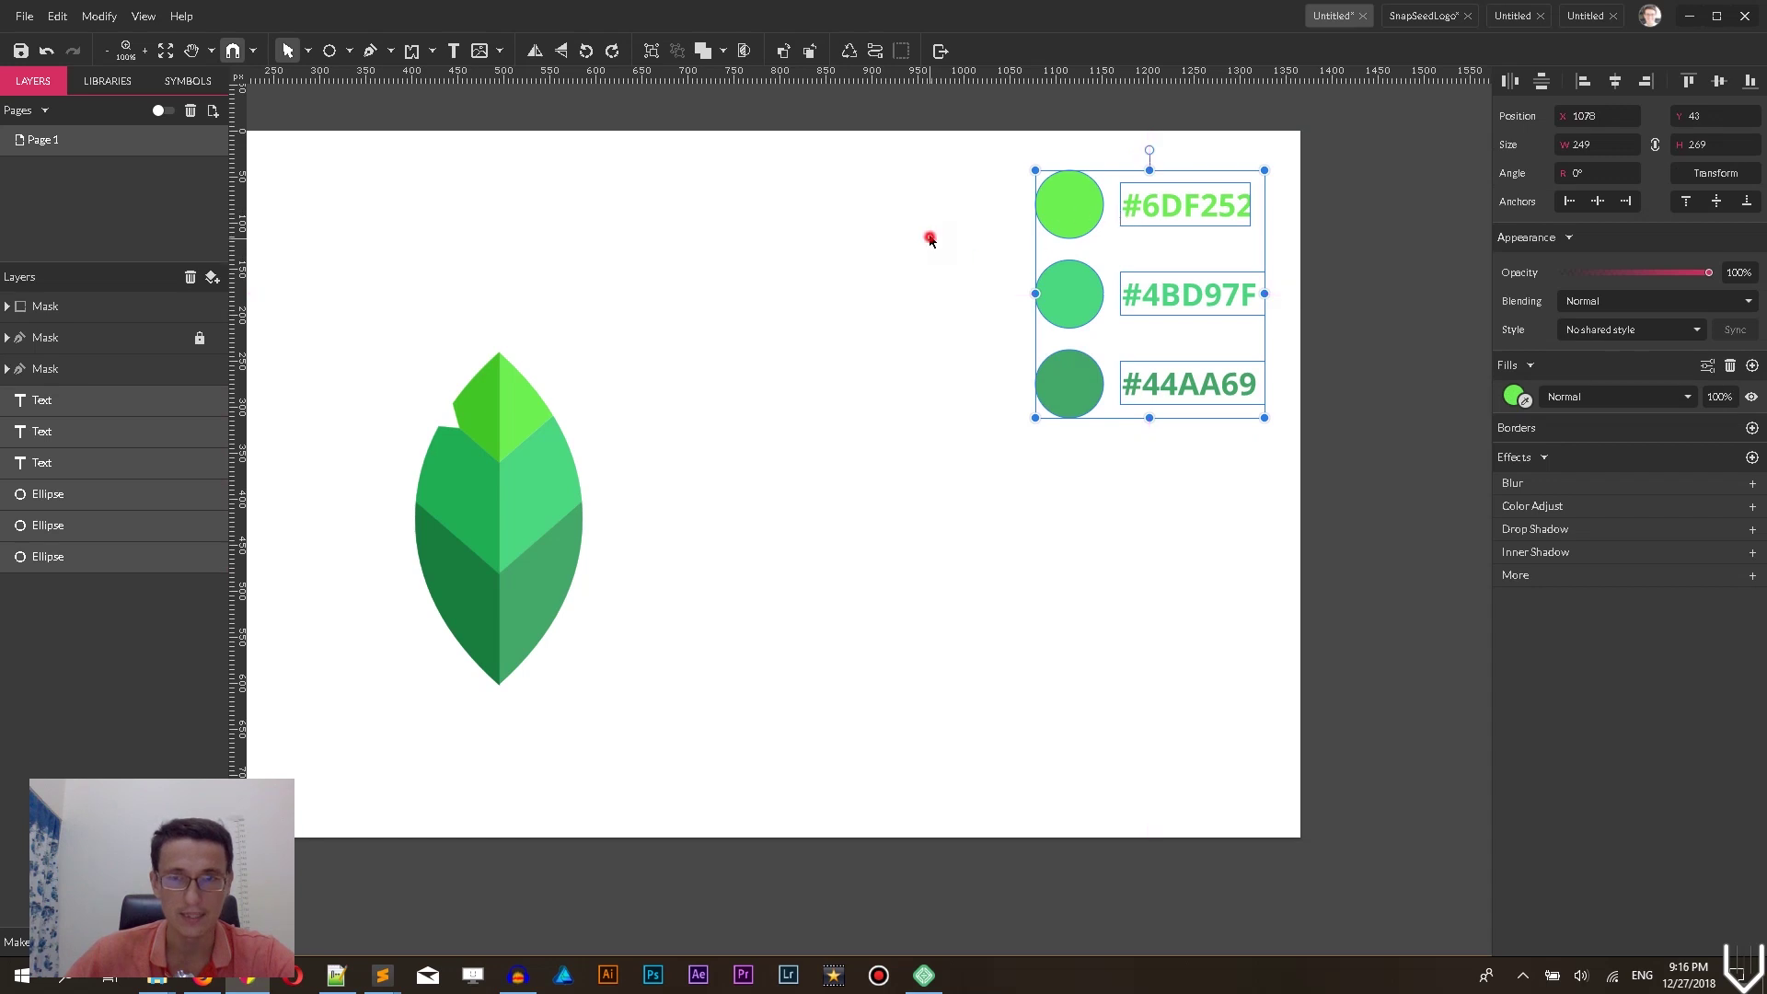
left_click_drag(958, 174, 1089, 455)
left_click_drag(1074, 206, 1095, 520)
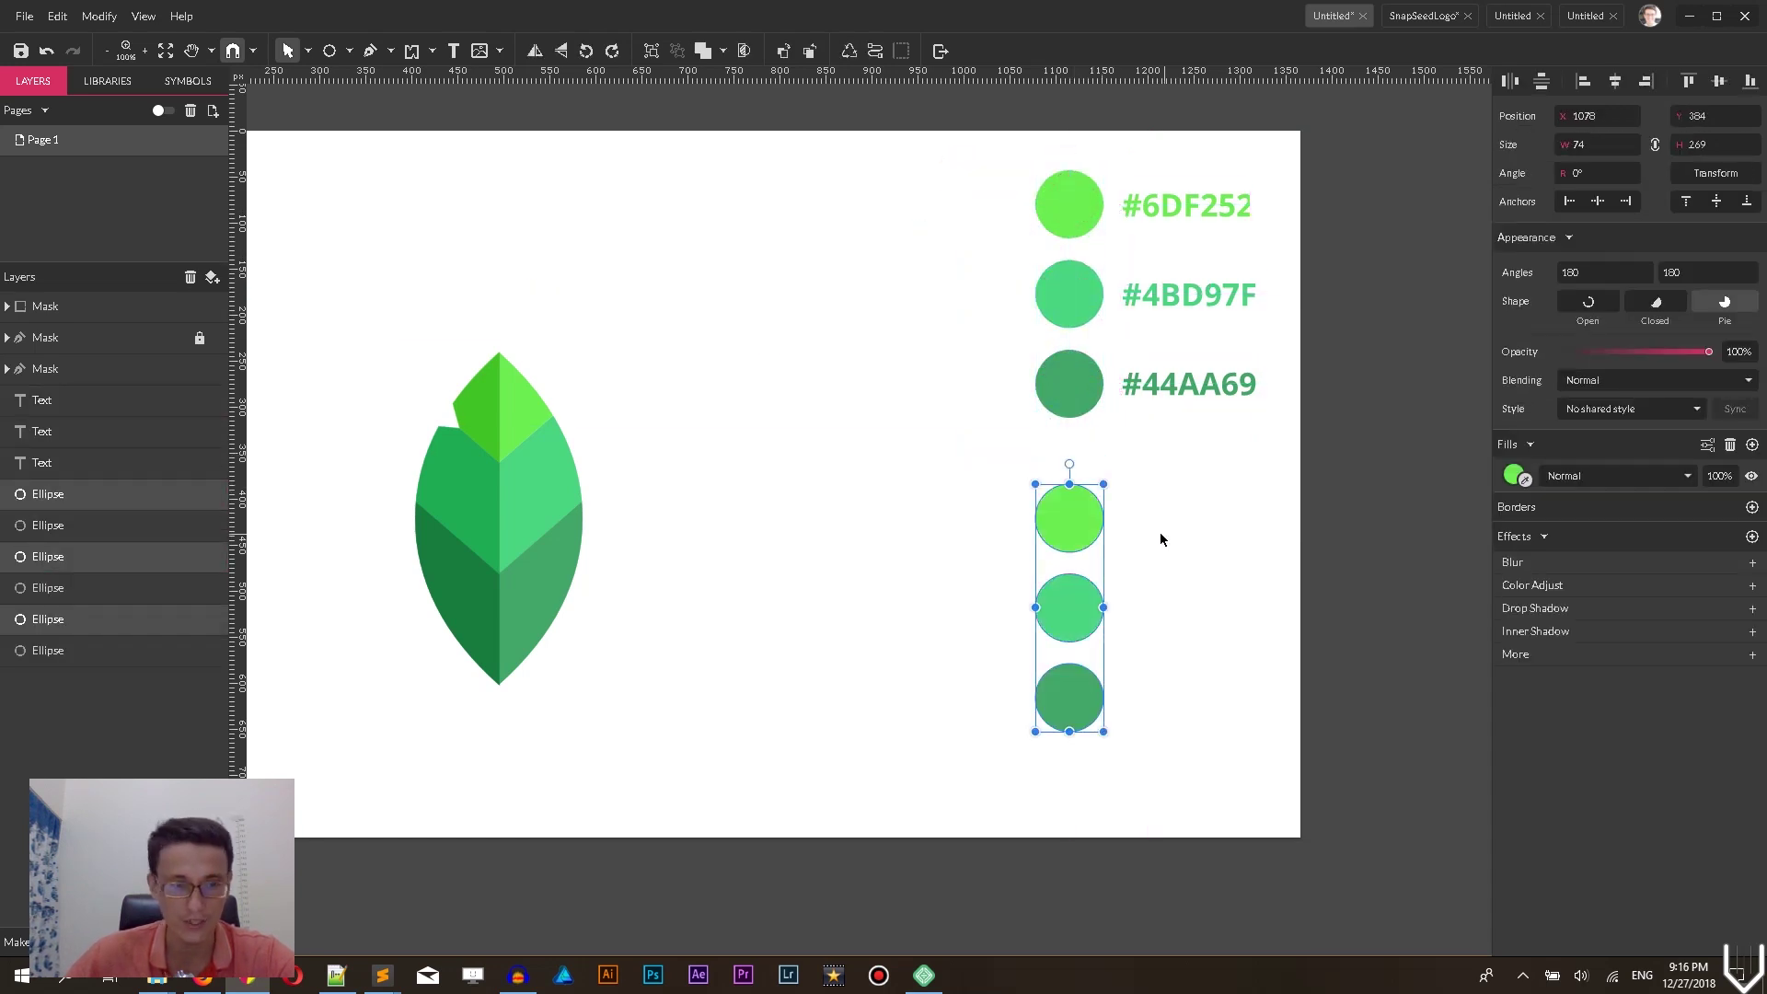
left_click(816, 534)
- Fill the three duplicate circles with darker greens sampled from the leaf's shaded left half
left_click(1047, 506)
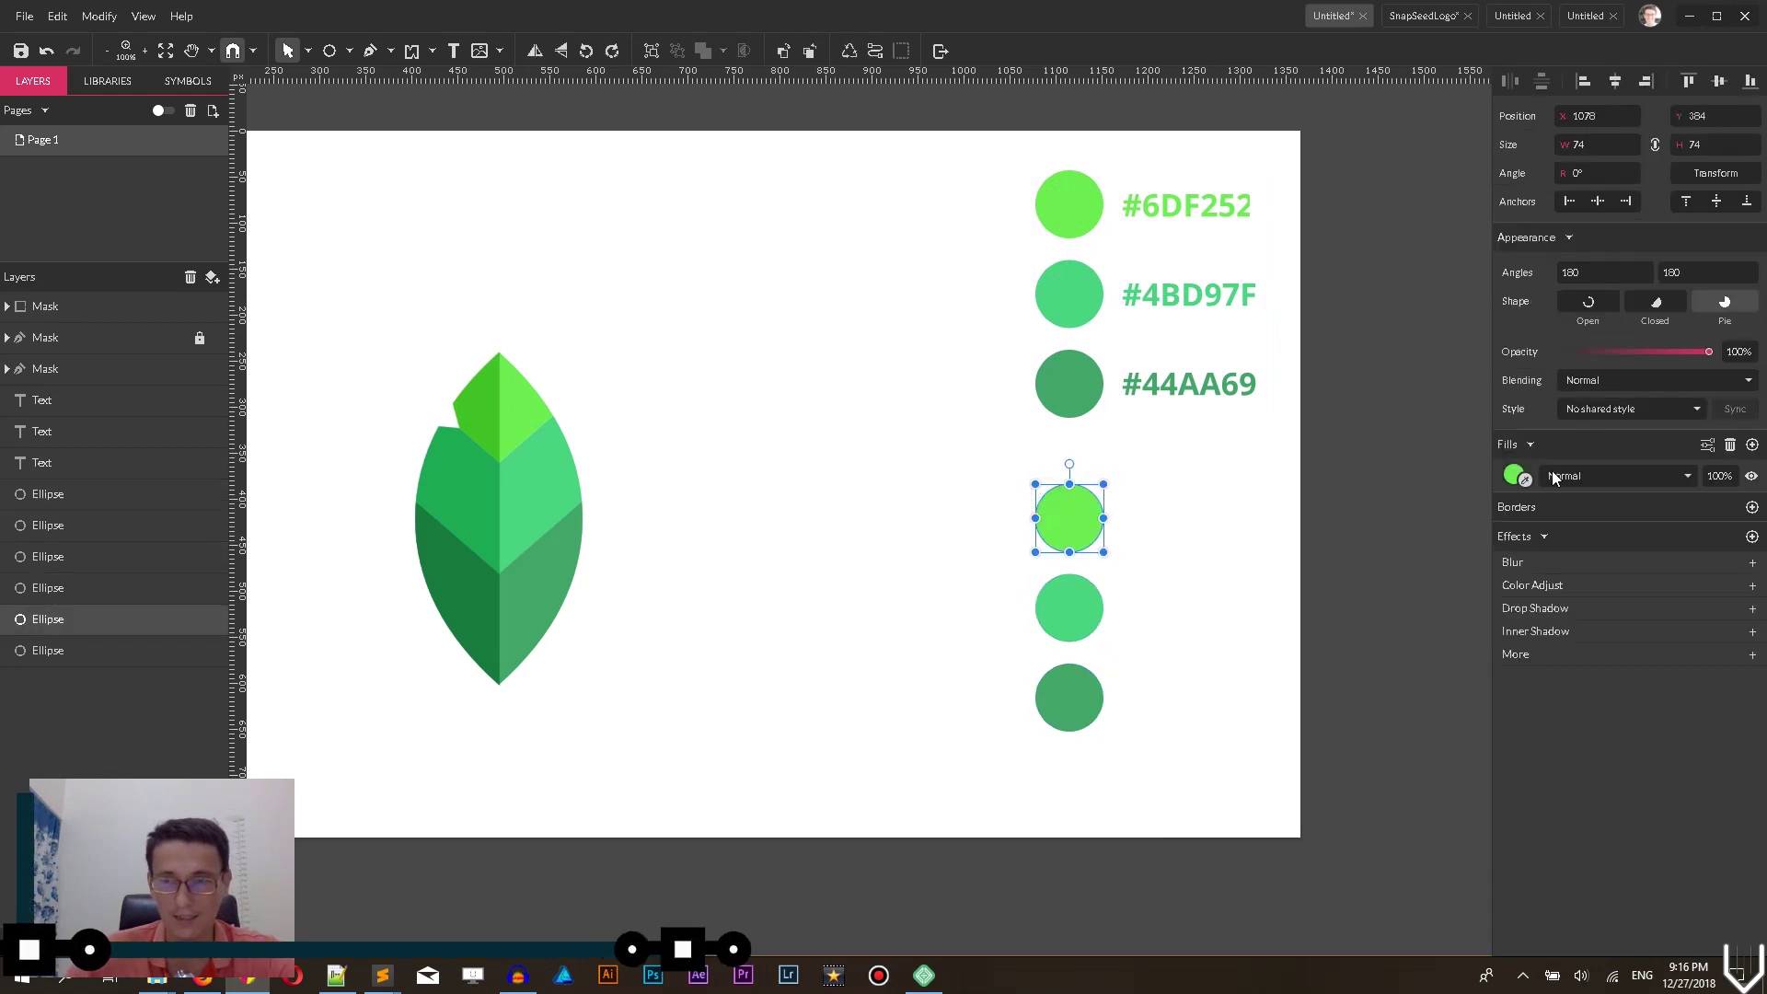
left_click(1515, 472)
left_click(469, 386)
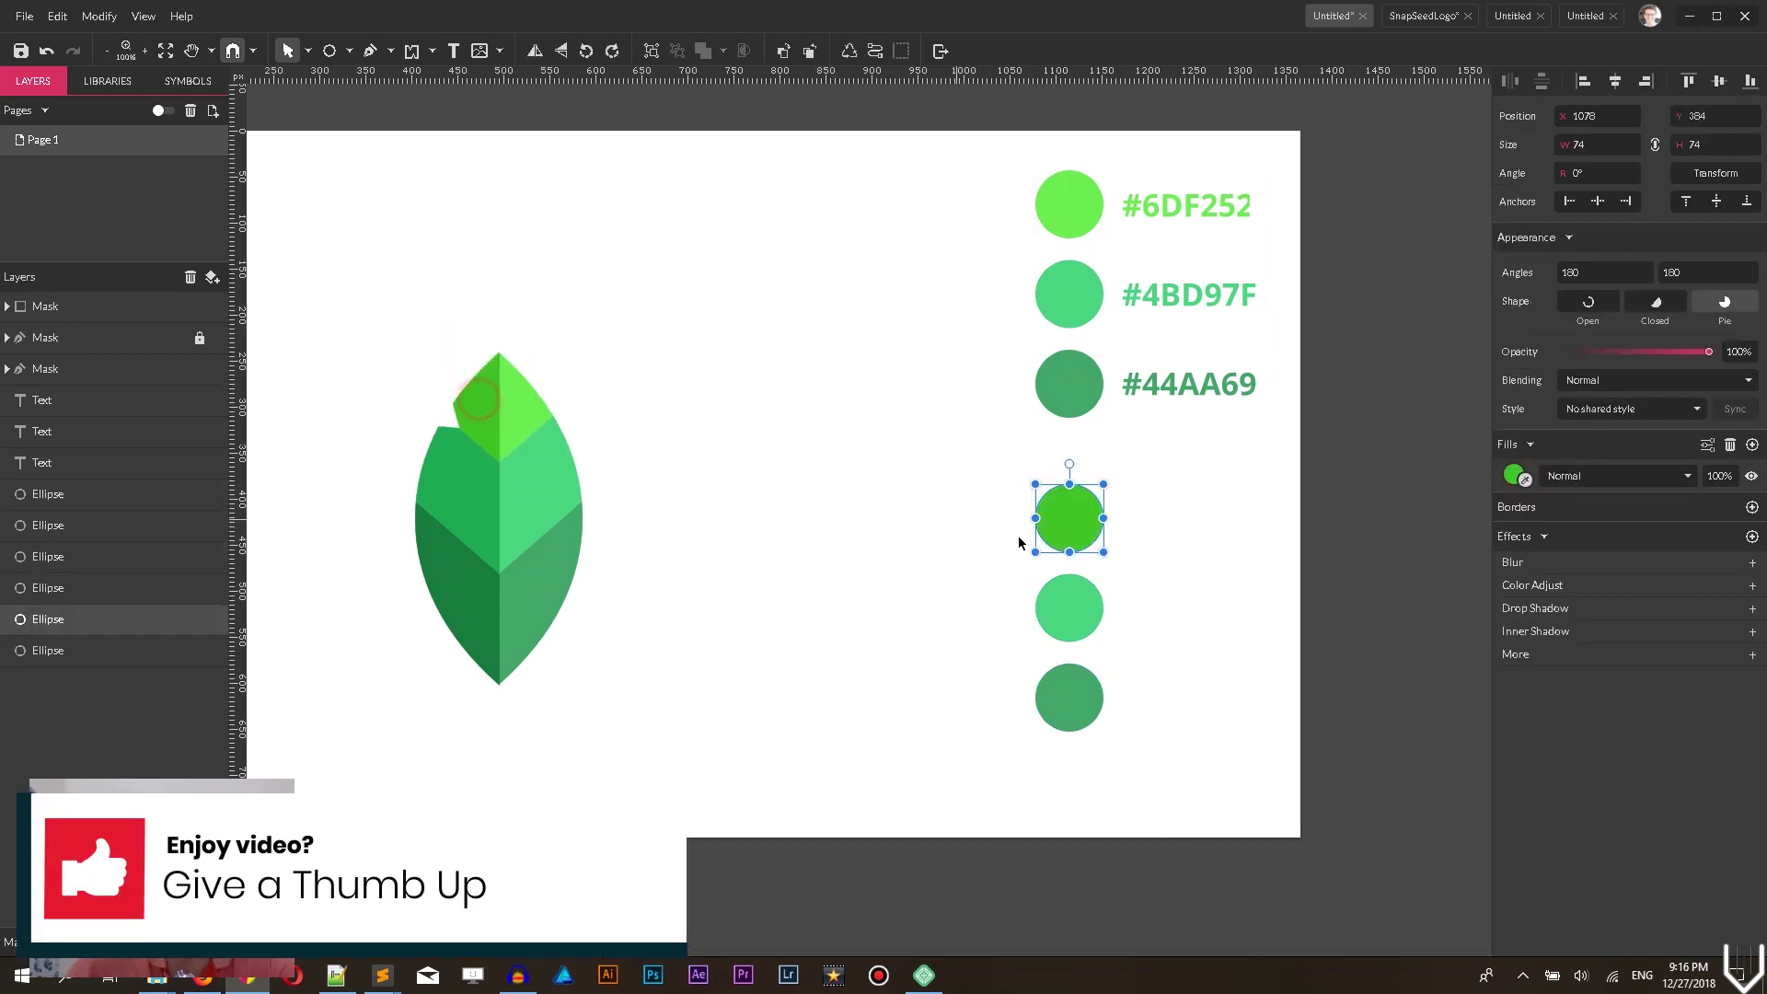
left_click(1074, 614)
left_click(1516, 473)
left_click(451, 490)
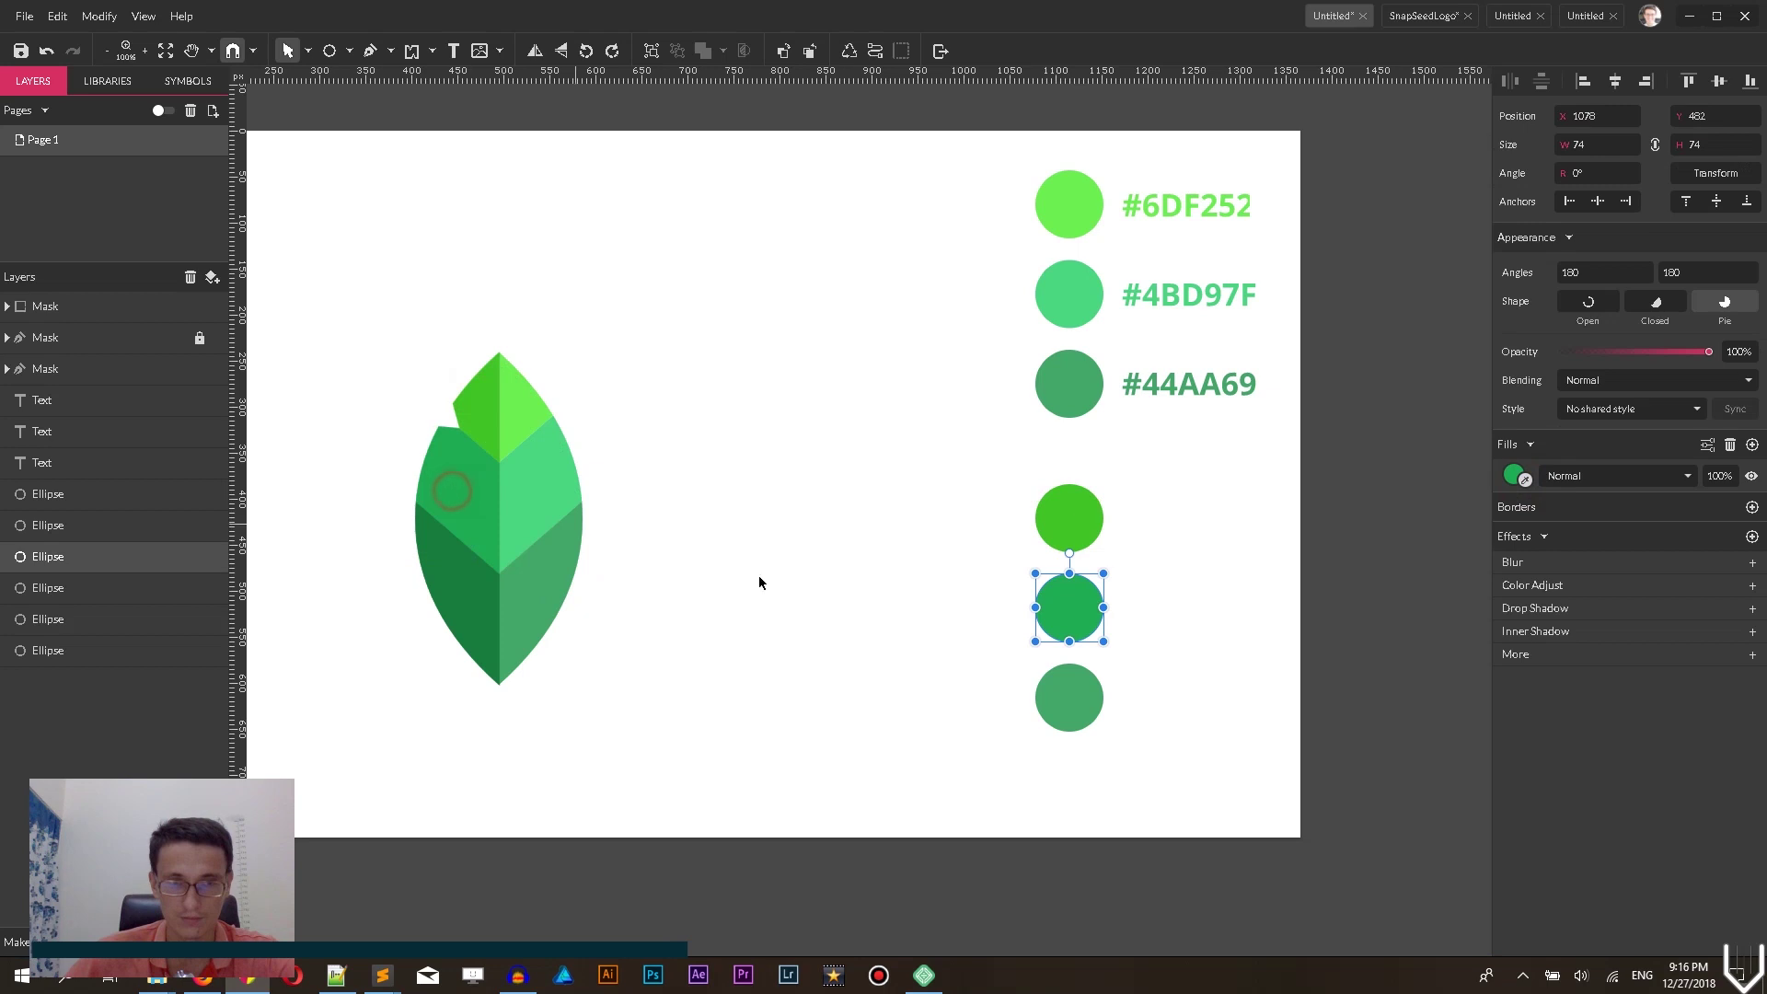
left_click(1080, 683)
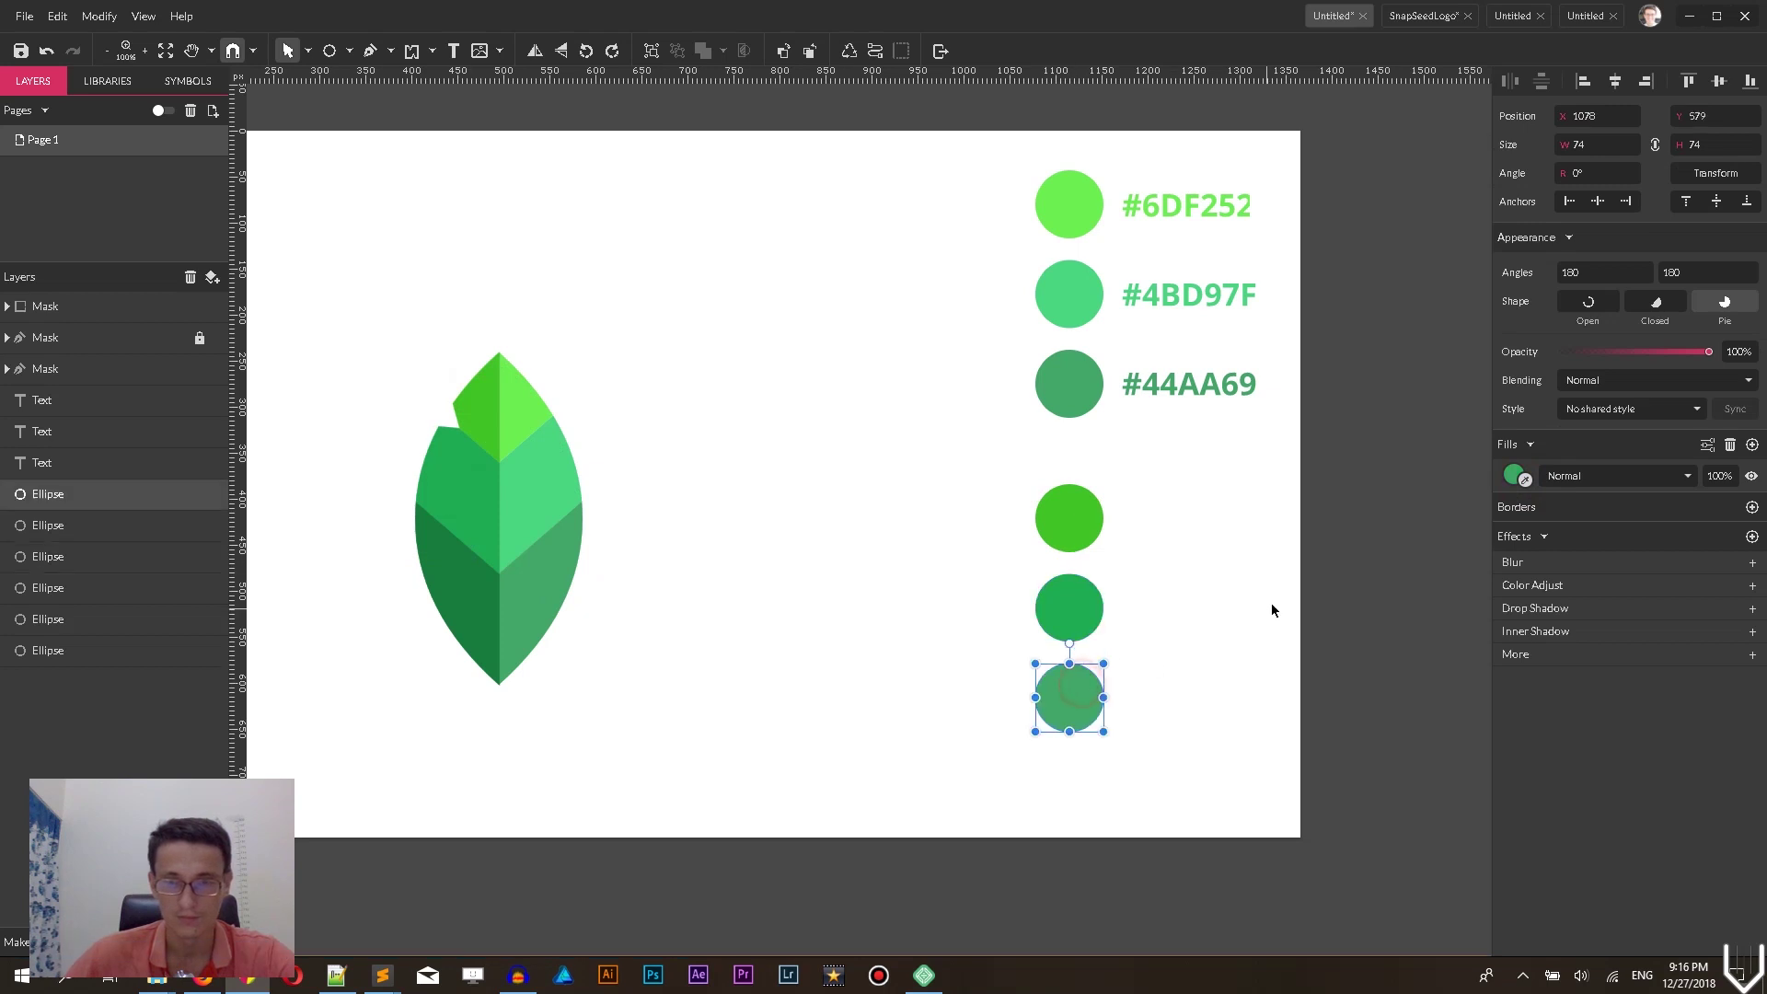
left_click(1523, 492)
left_click(448, 587)
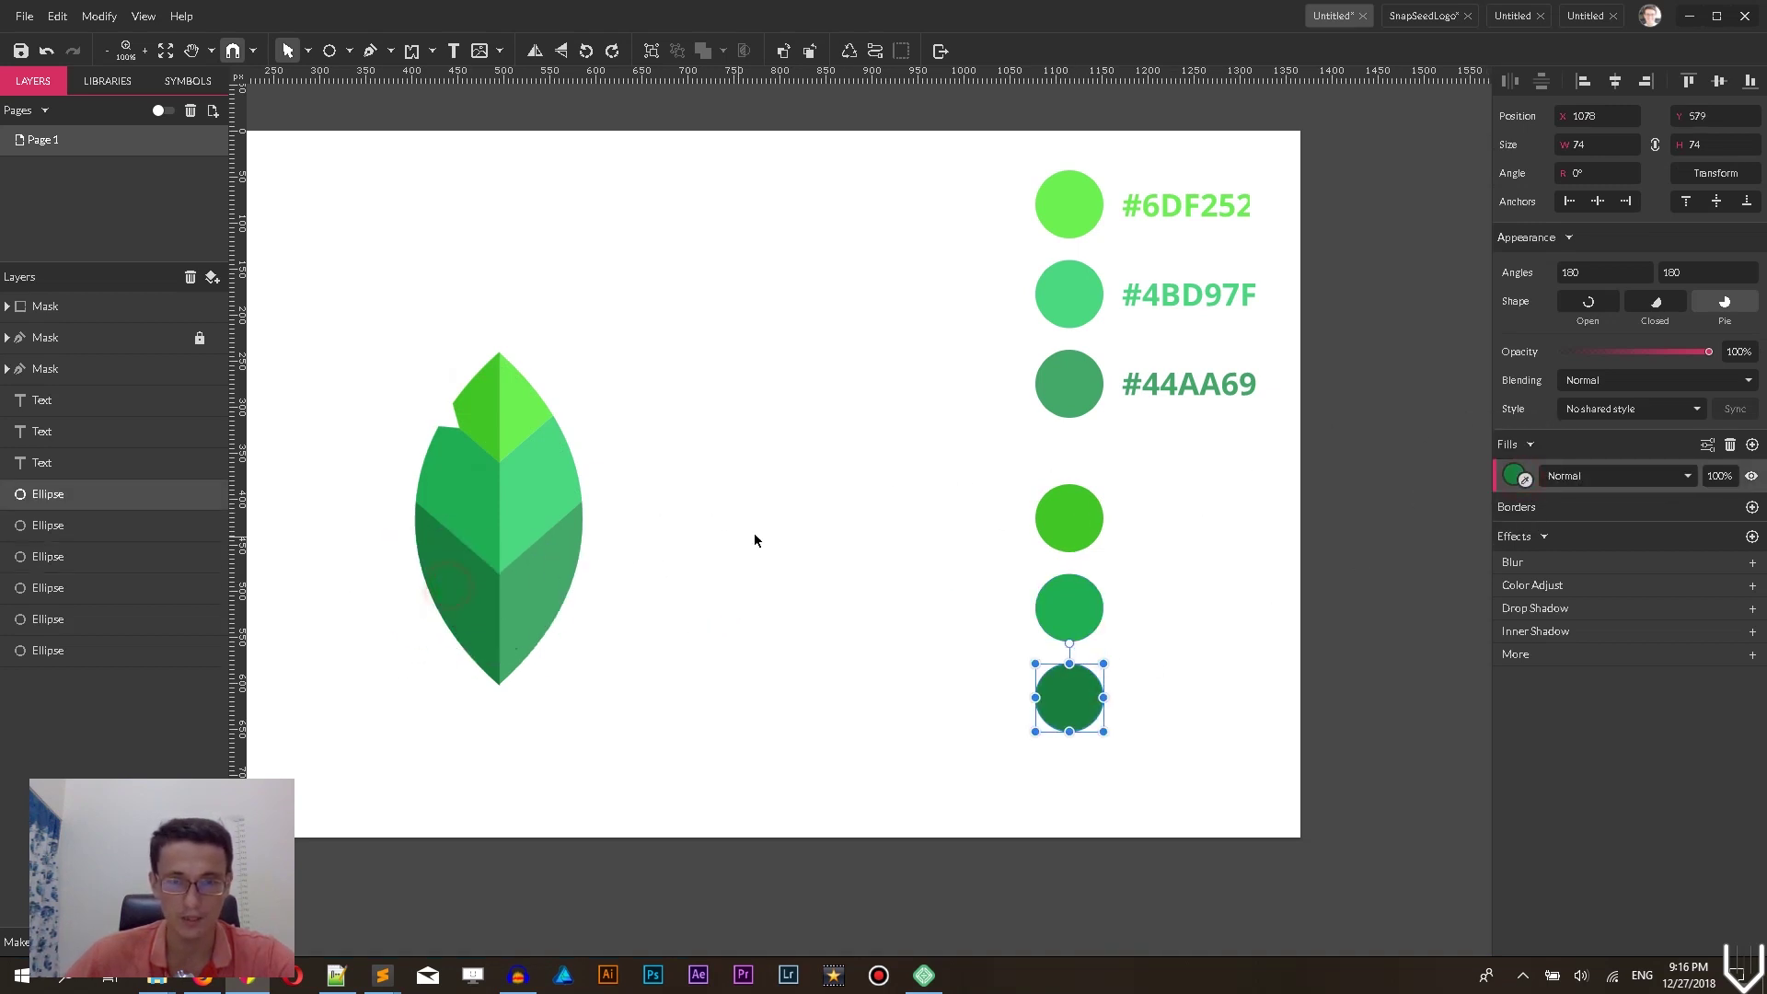
left_click(875, 497)
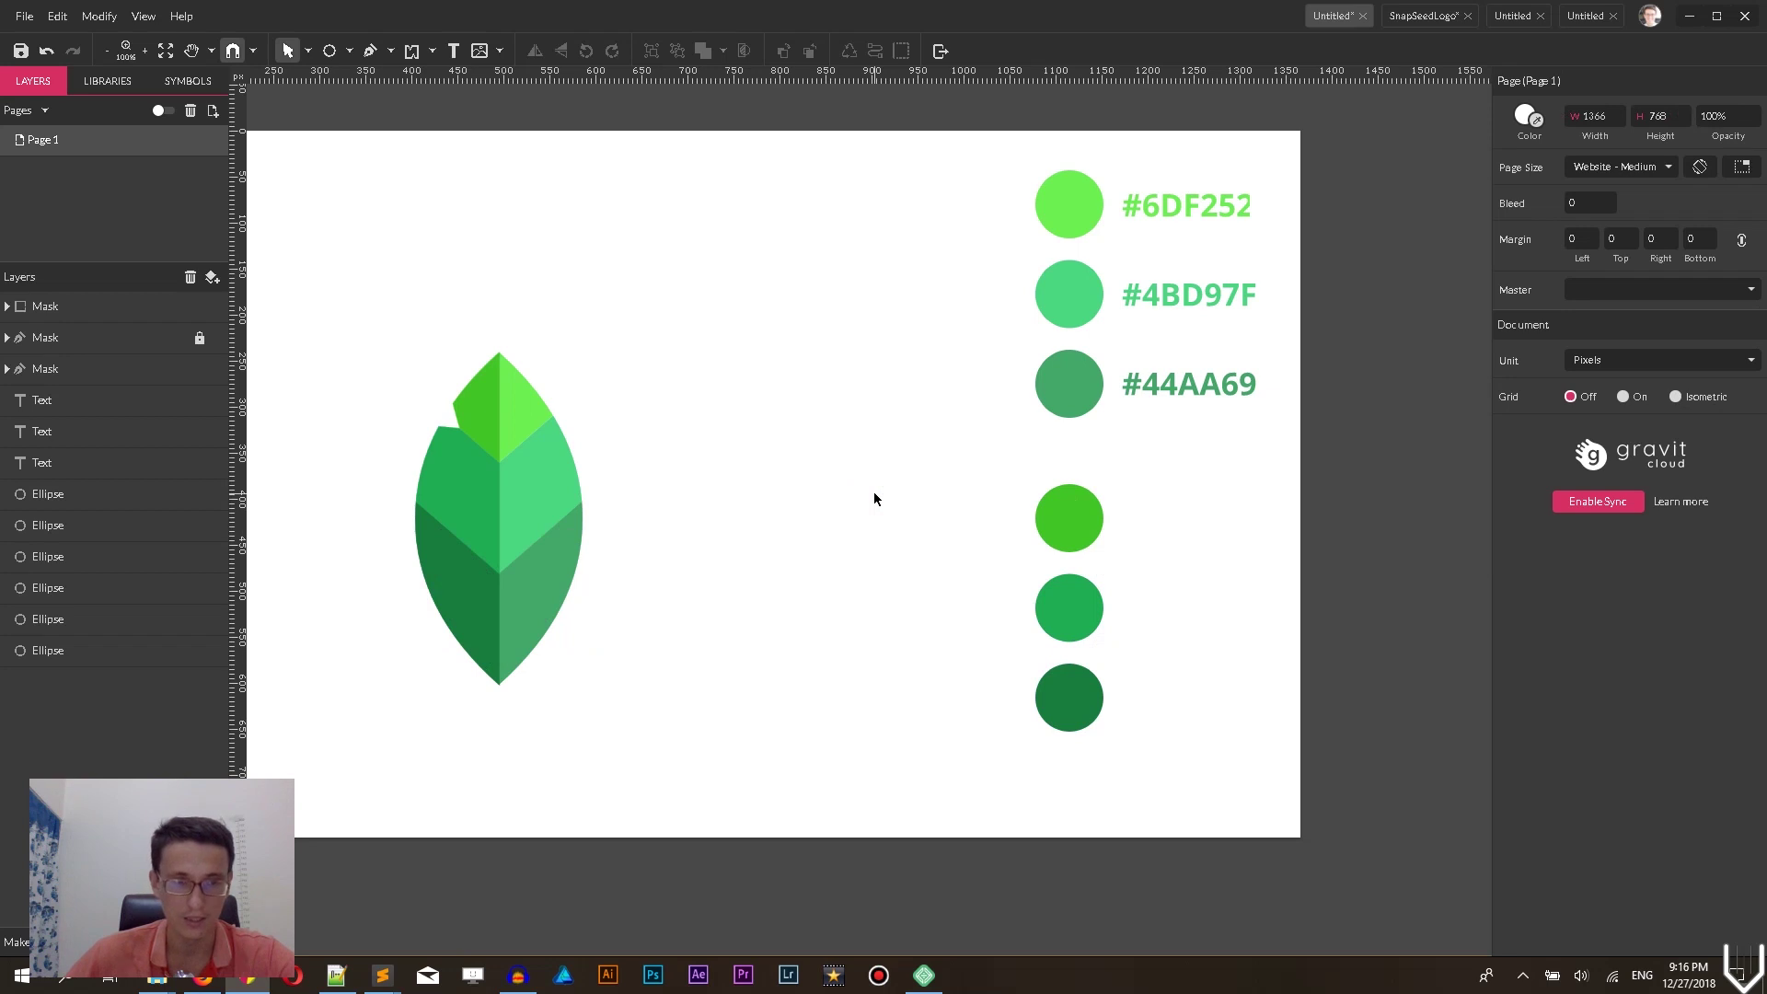
left_click(449, 563)
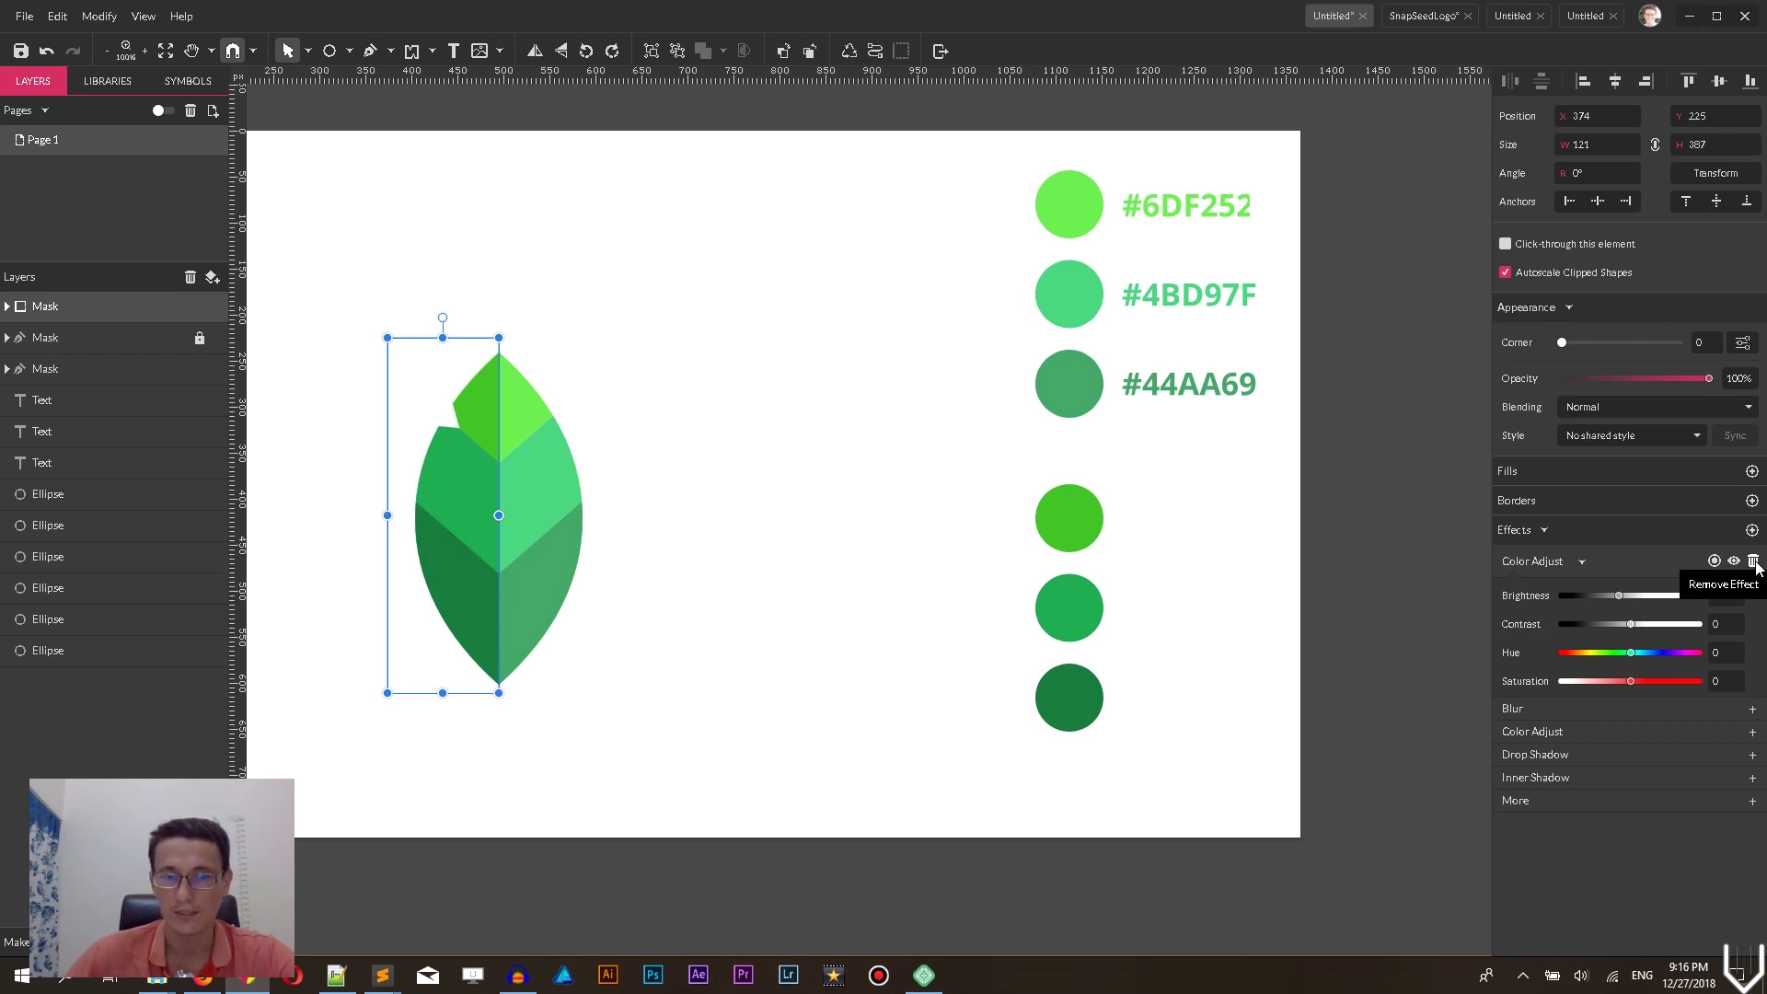
- Remove the Color Adjust effect and fill the three left chevrons with the fourth, fifth and sixth circles' greens
left_click(1753, 561)
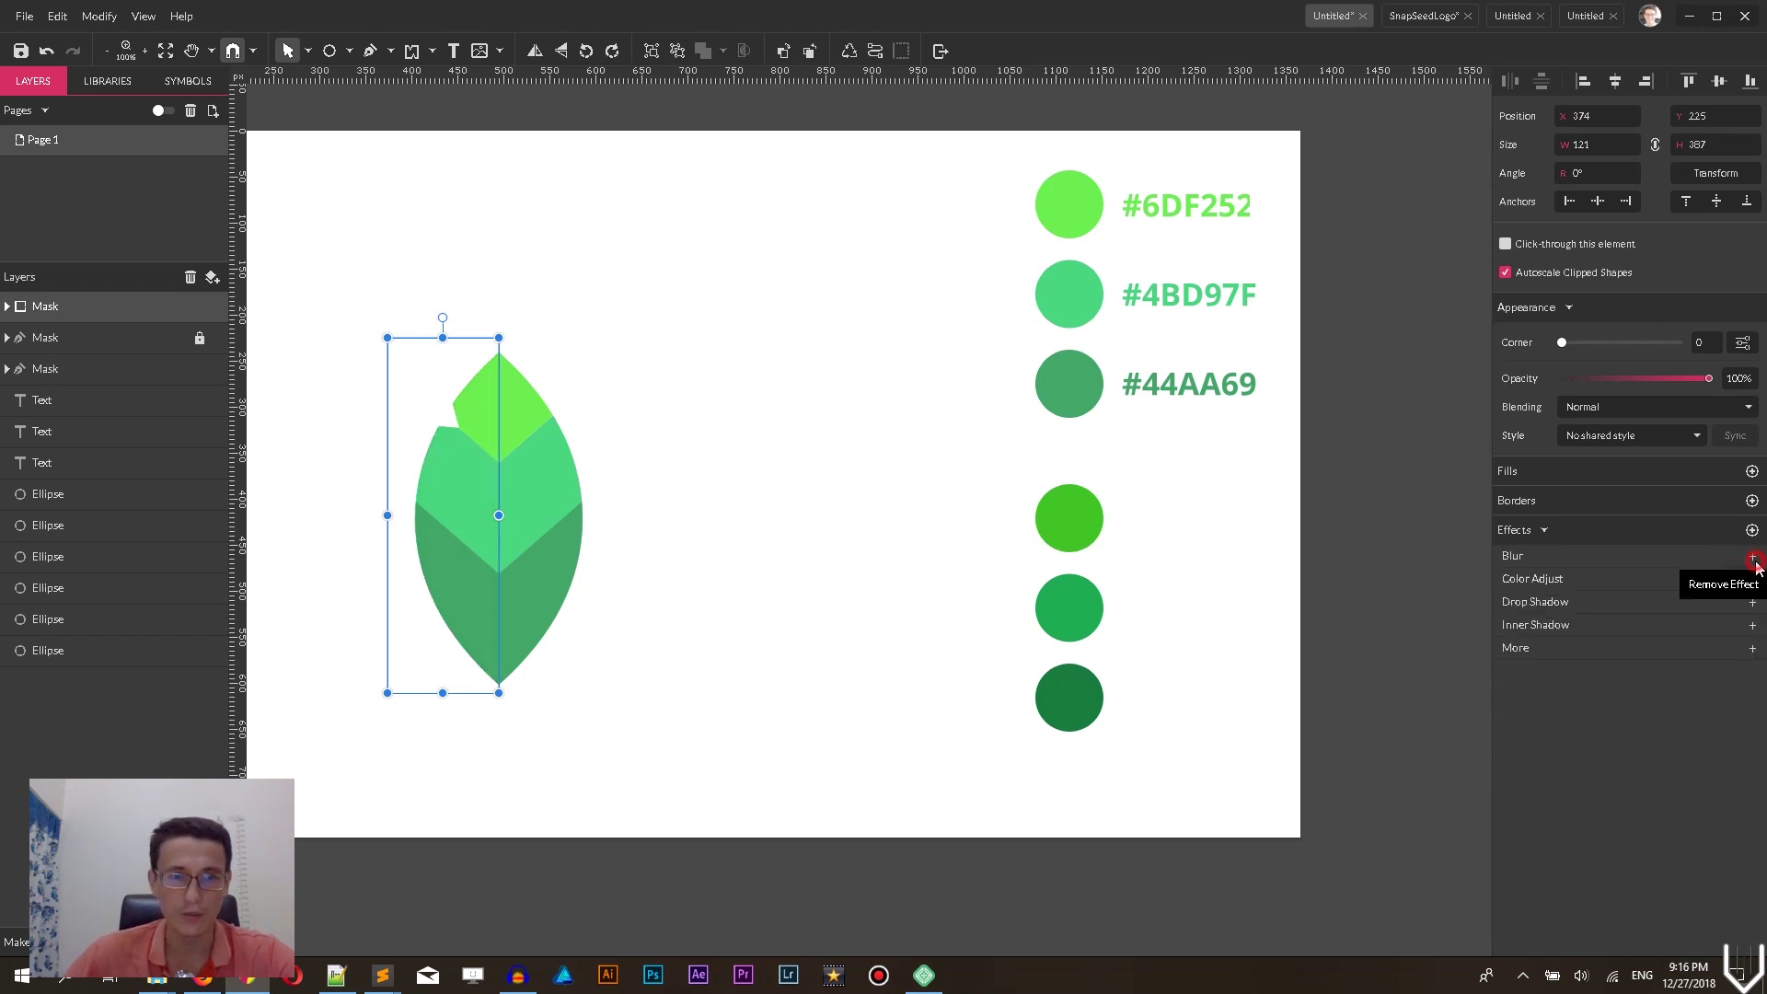
left_click(463, 394)
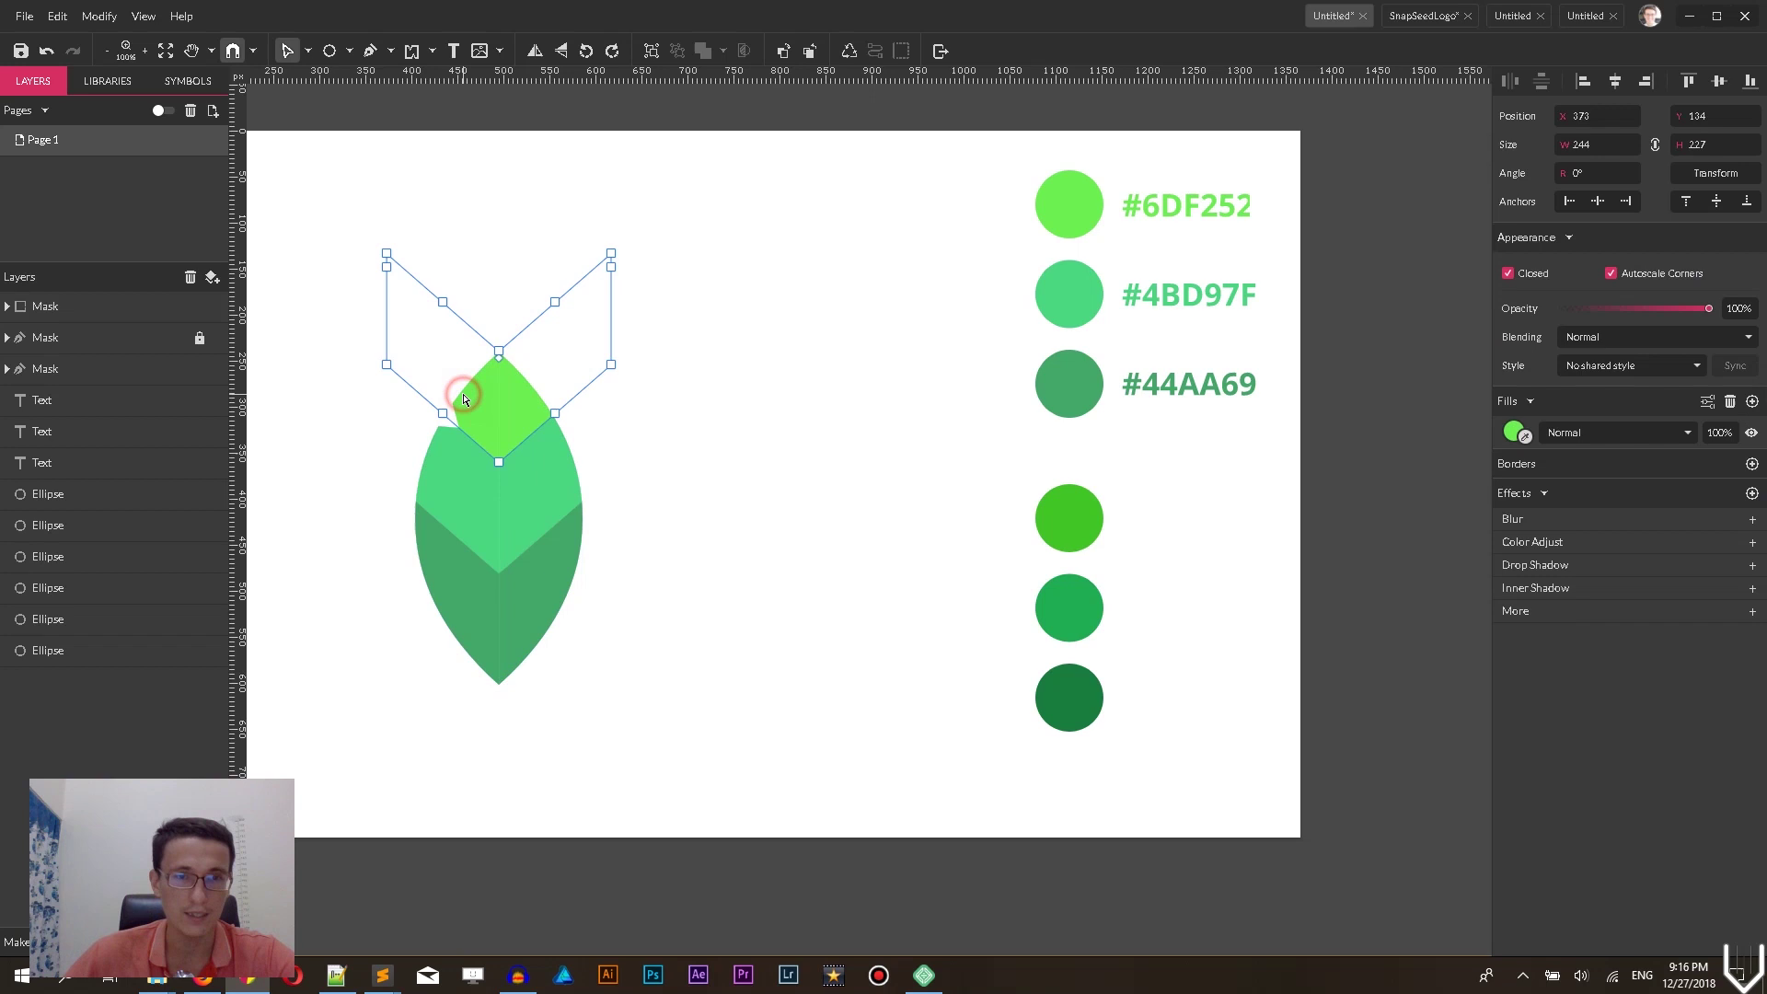
left_click(1525, 435)
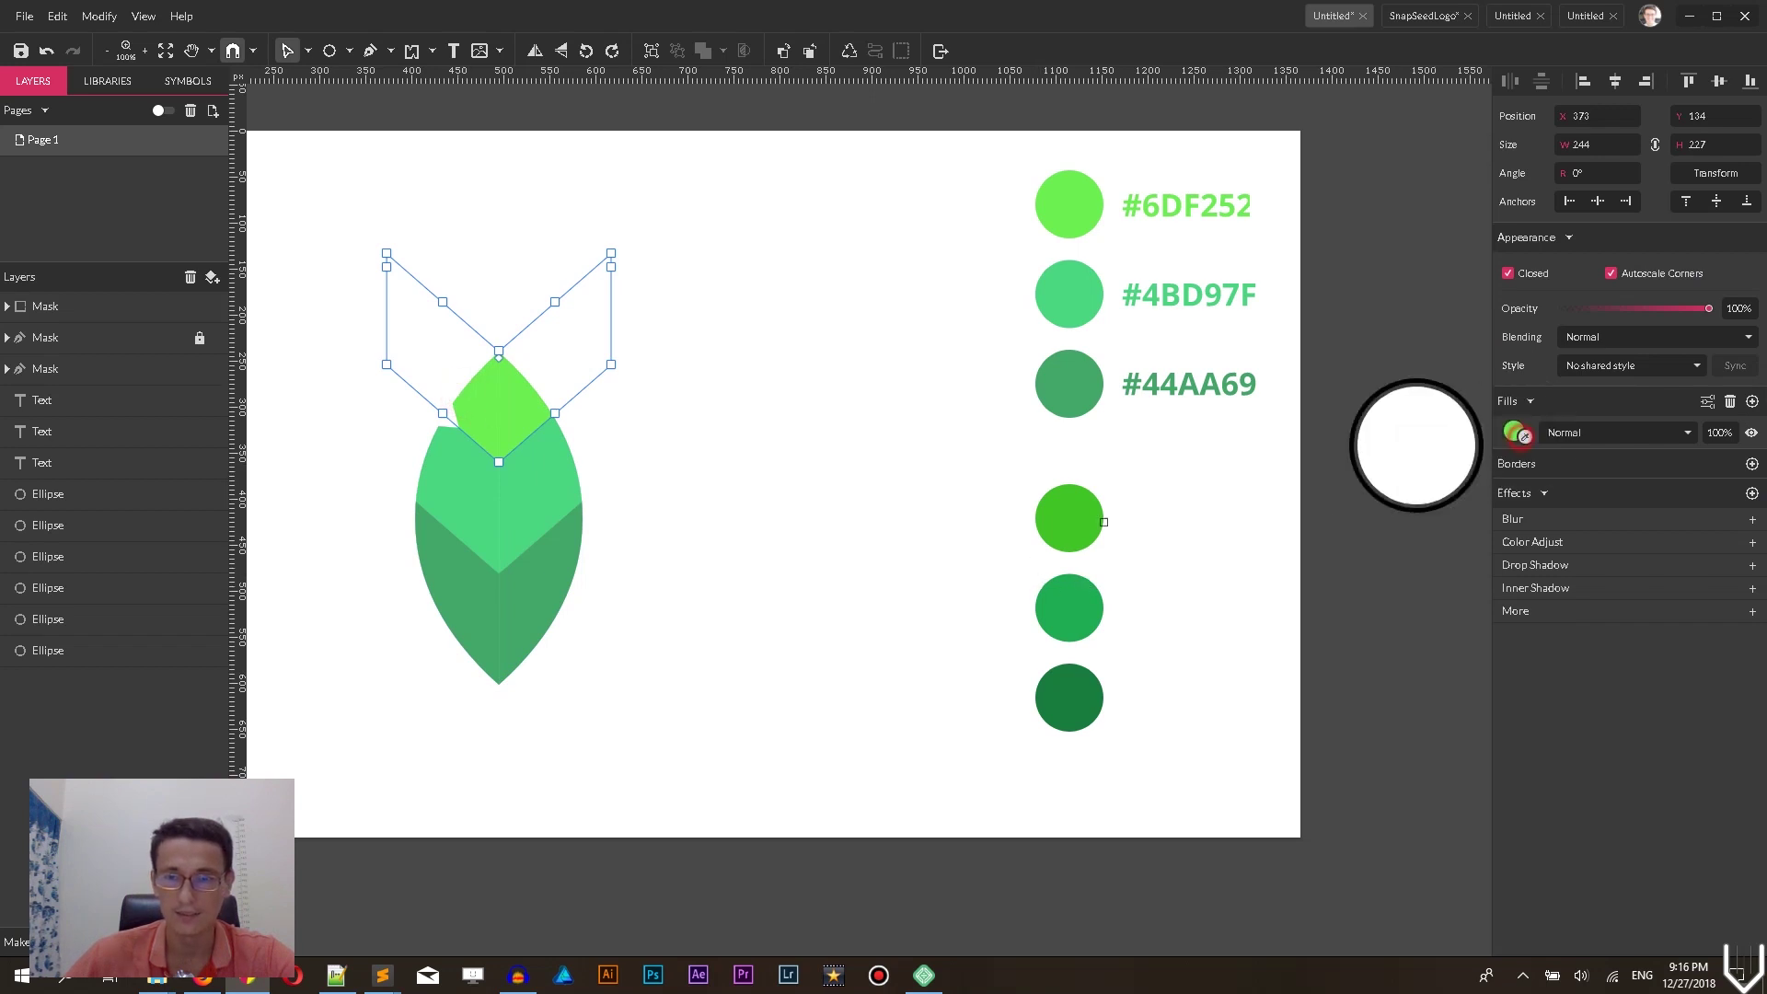
left_click(1057, 517)
left_click(450, 512)
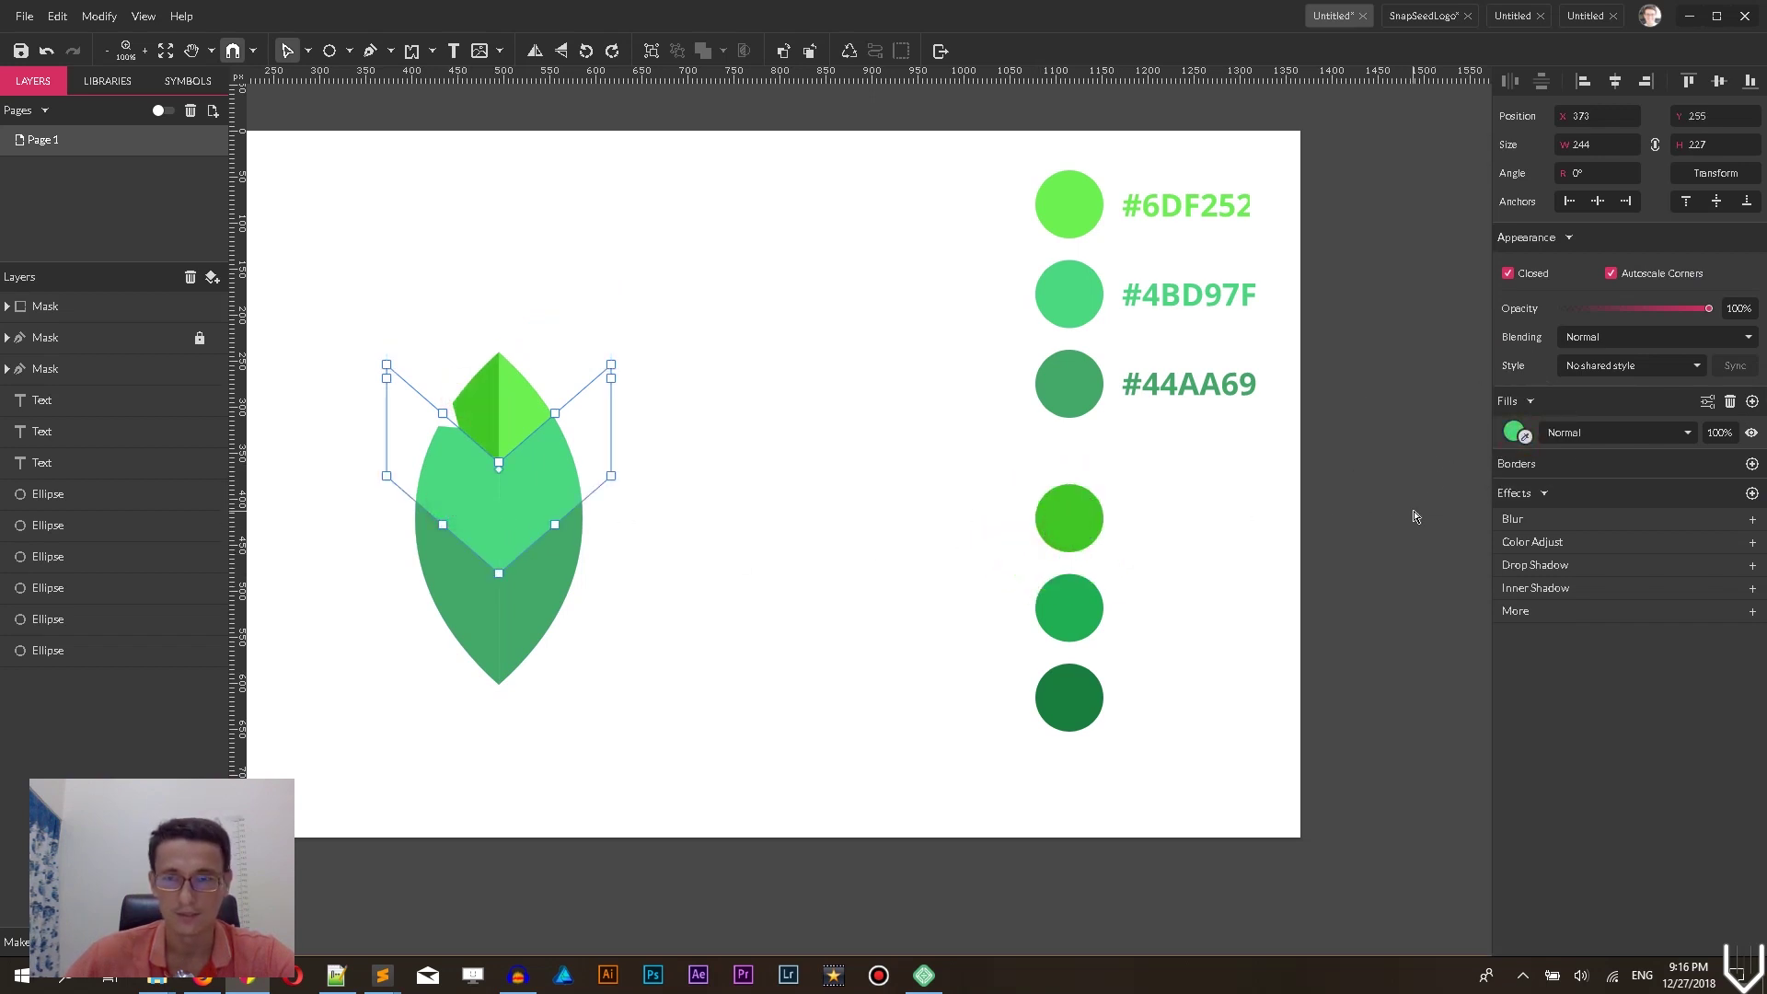
left_click(1524, 435)
left_click(1075, 604)
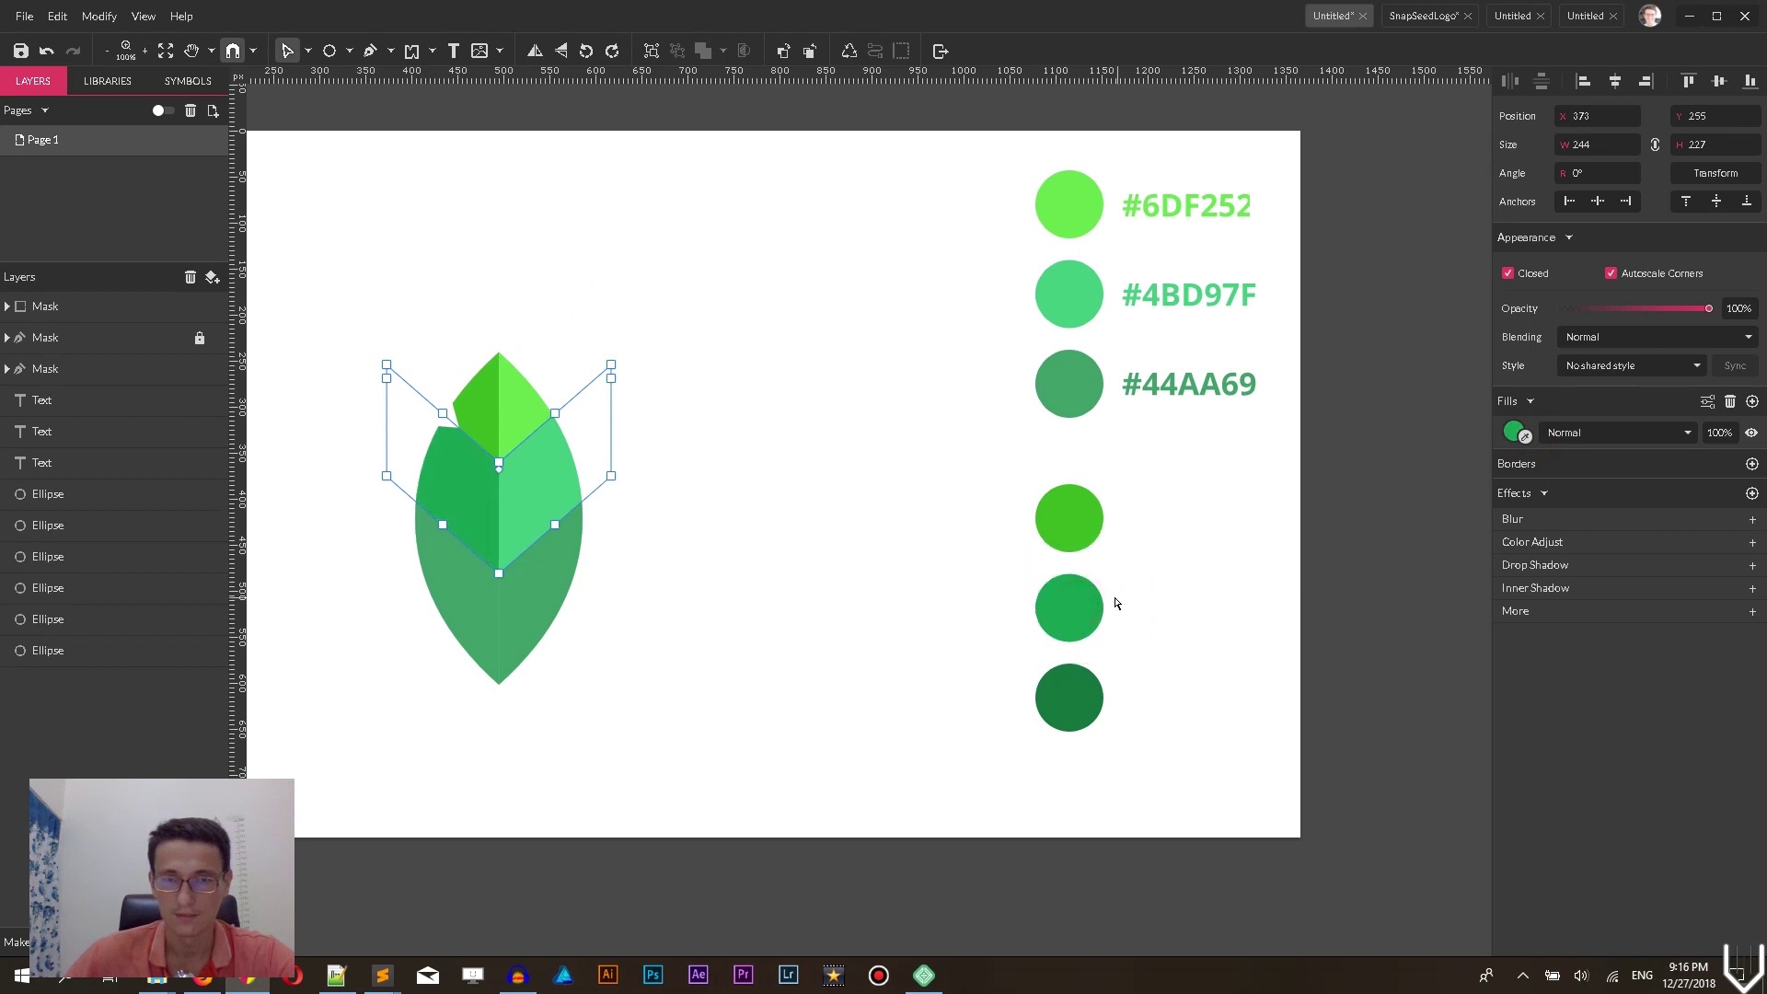
left_click(445, 594)
left_click(1525, 435)
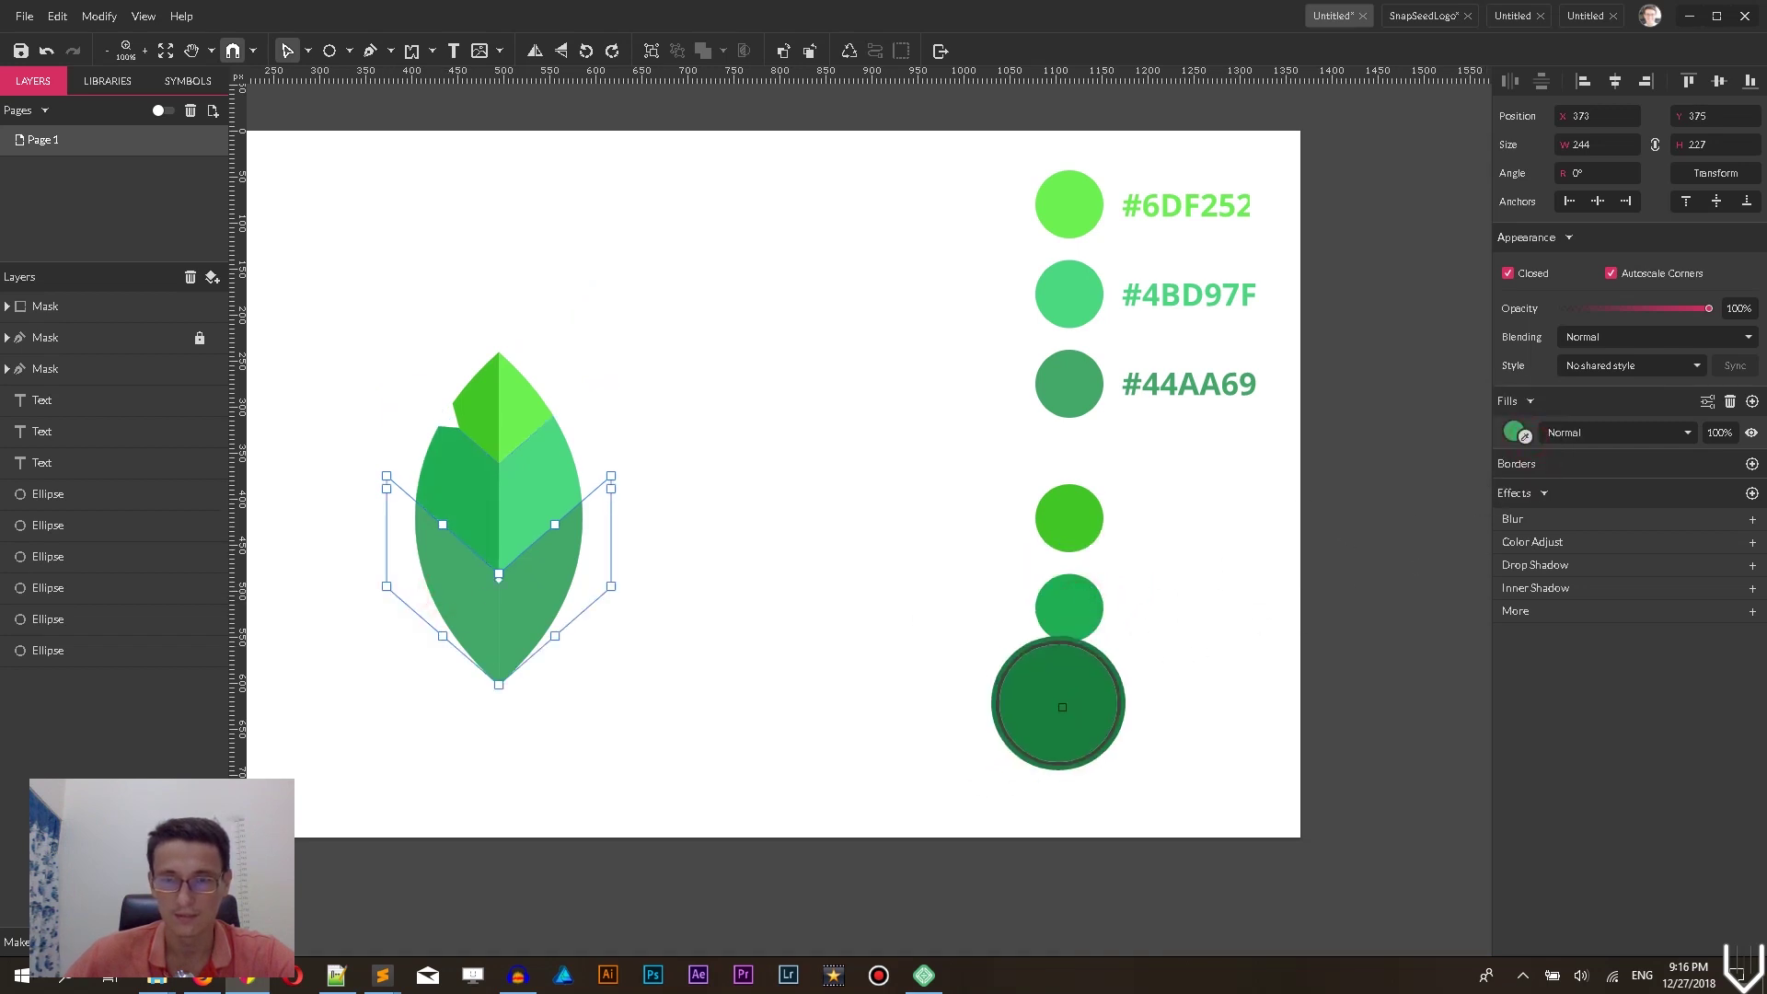
left_click(1050, 700)
left_click(785, 349)
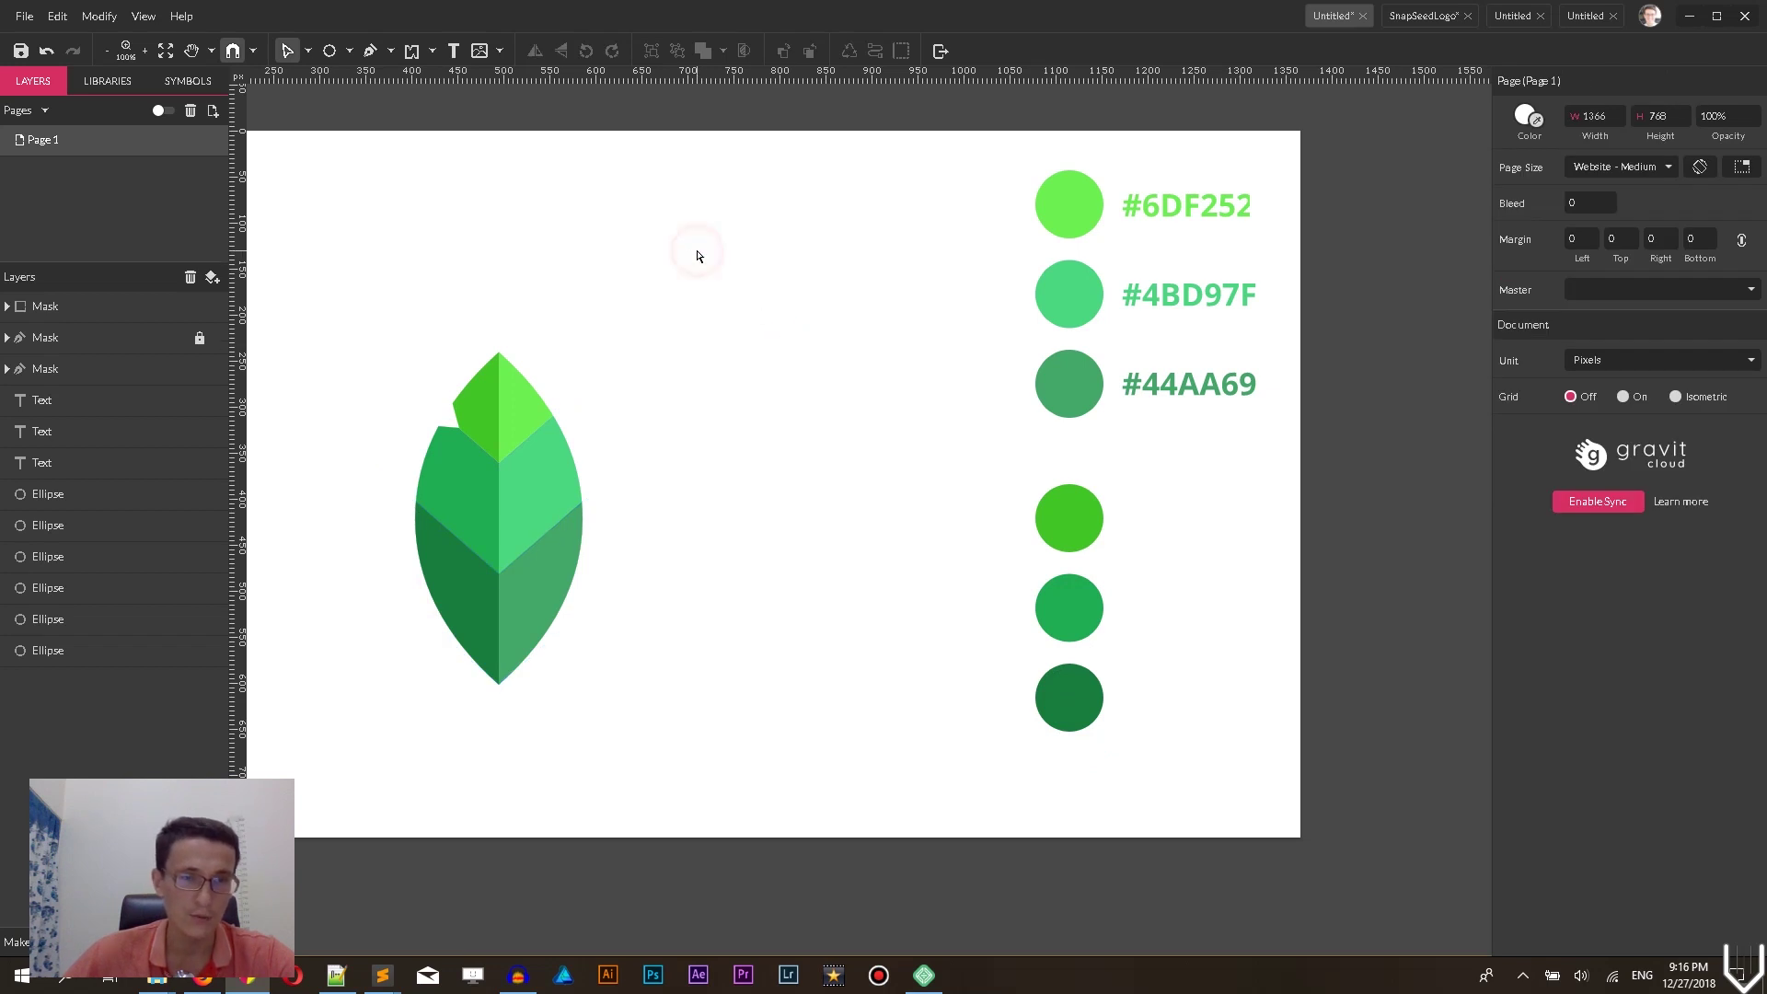
key("h")
left_click_drag(562, 244, 690, 233)
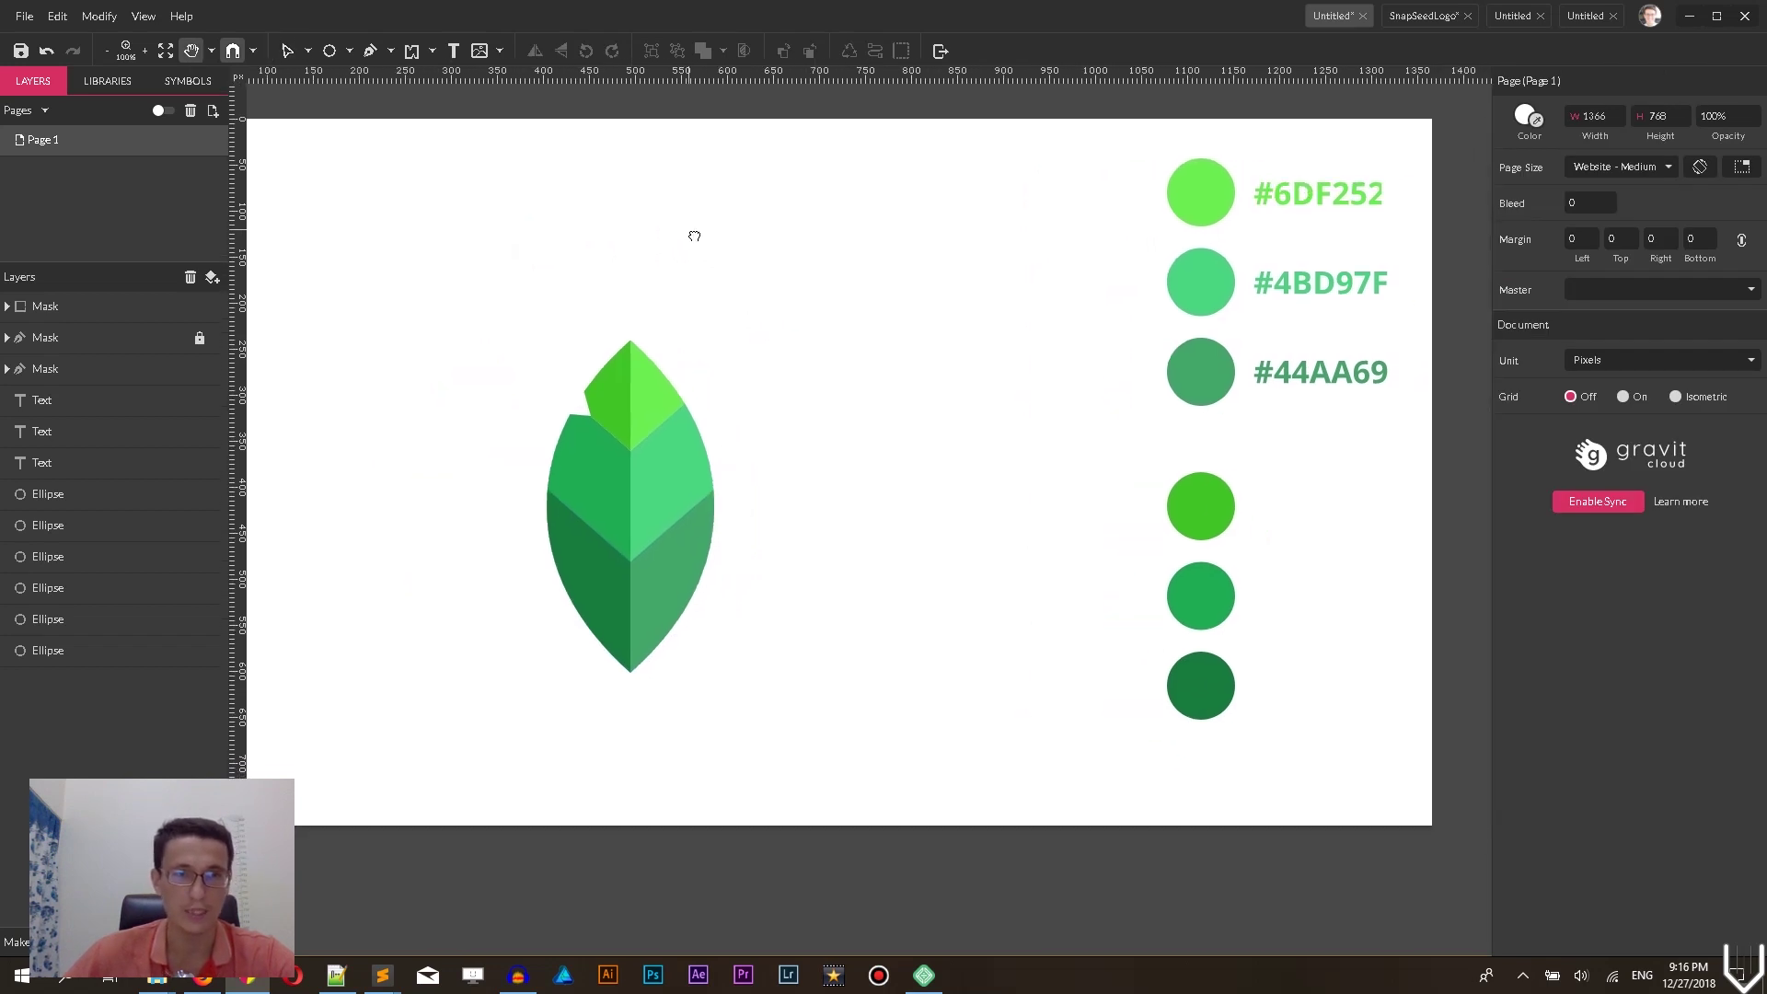
- Draw a rectangle from the leaf's centre to its lower right, extending its top edge upward
key("v")
left_click(350, 51)
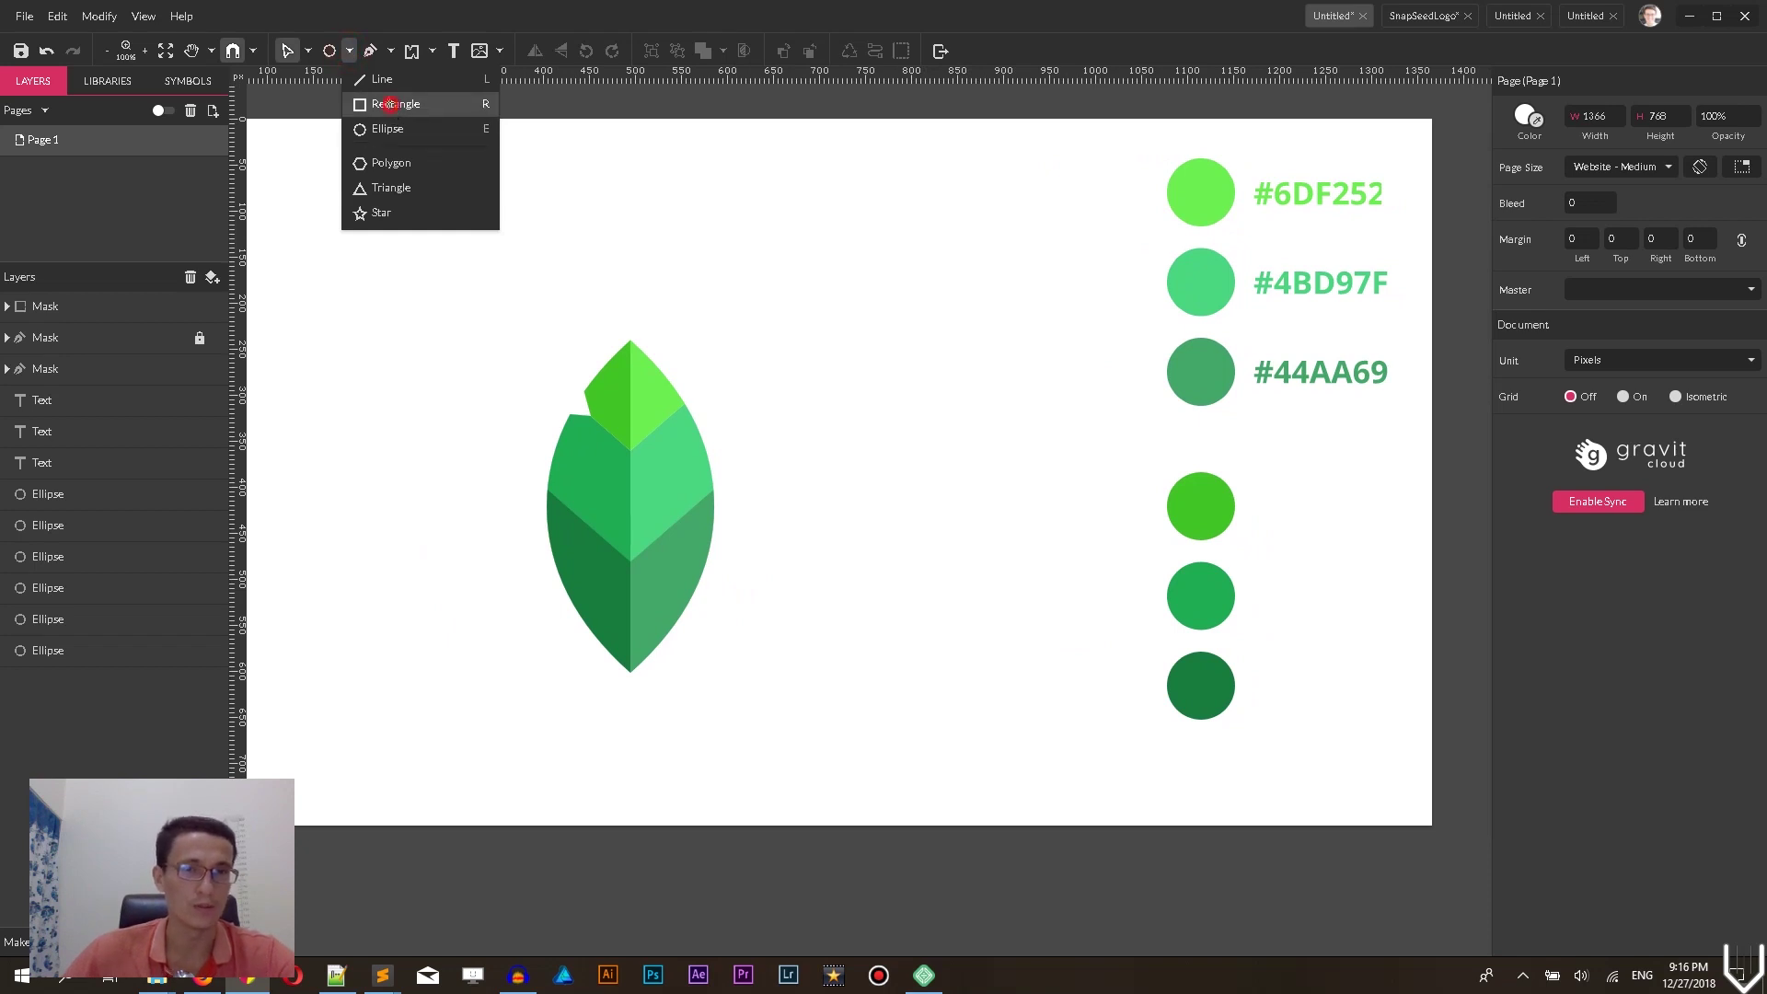
left_click(395, 103)
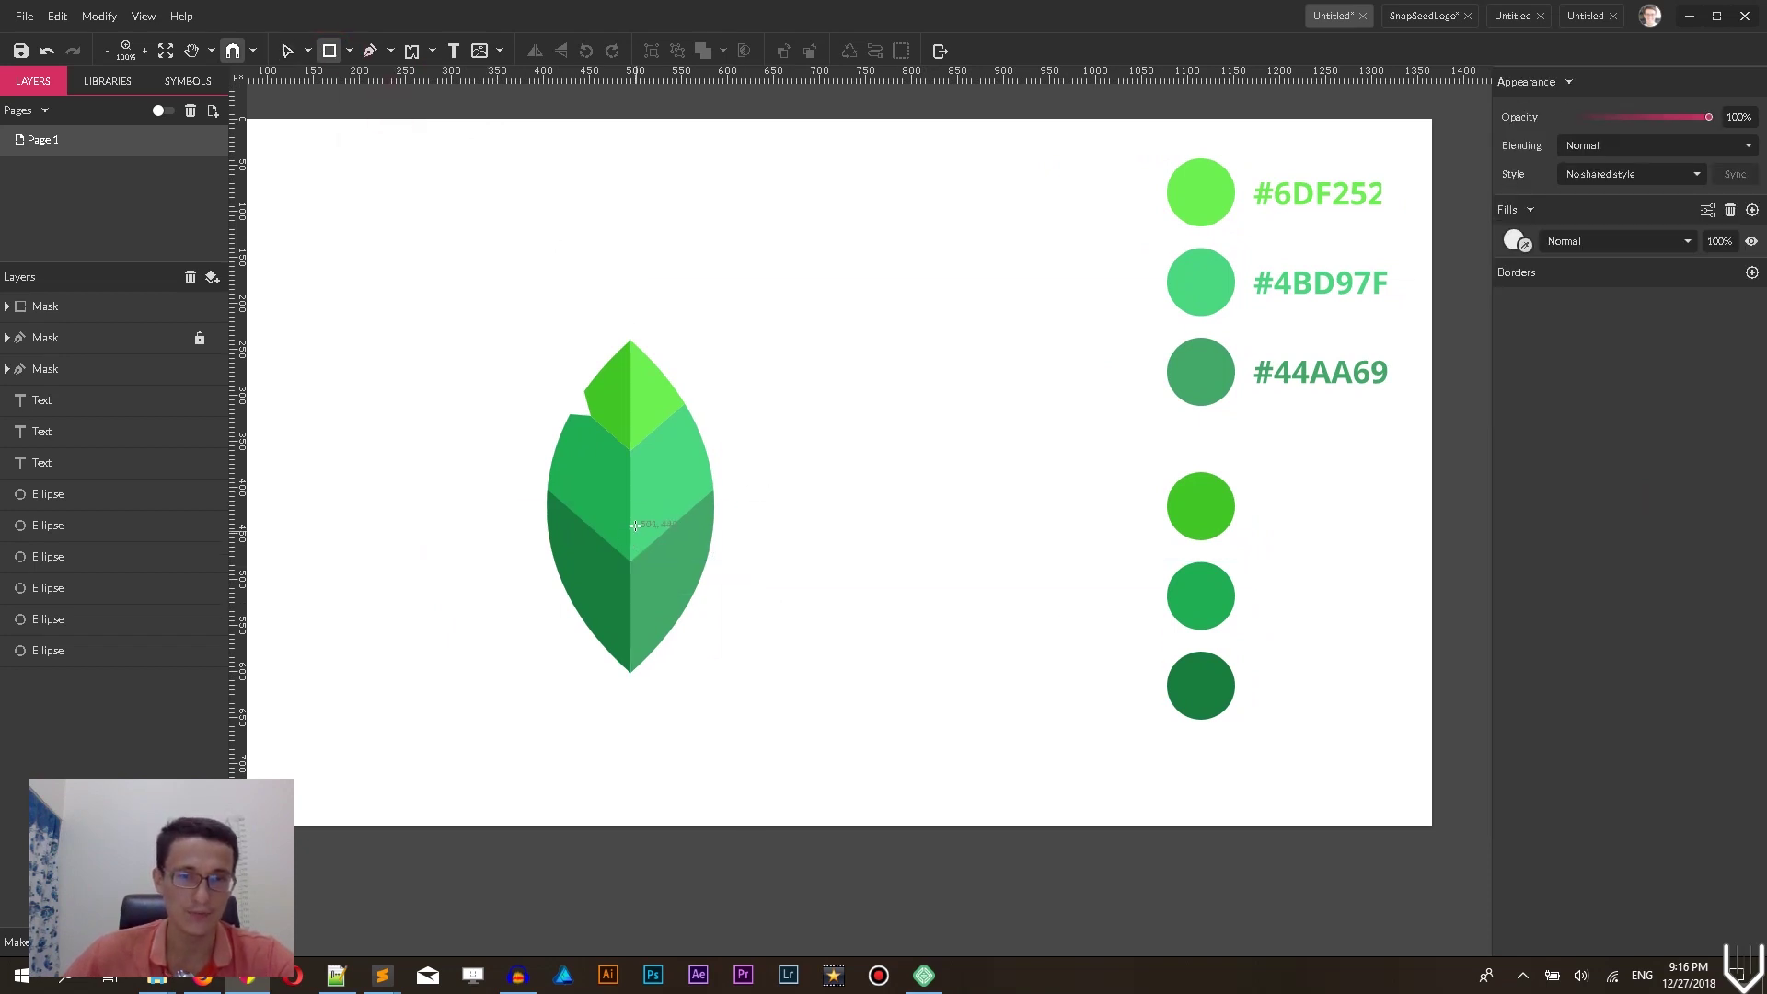
left_click_drag(631, 516, 850, 673)
left_click_drag(741, 515, 740, 492)
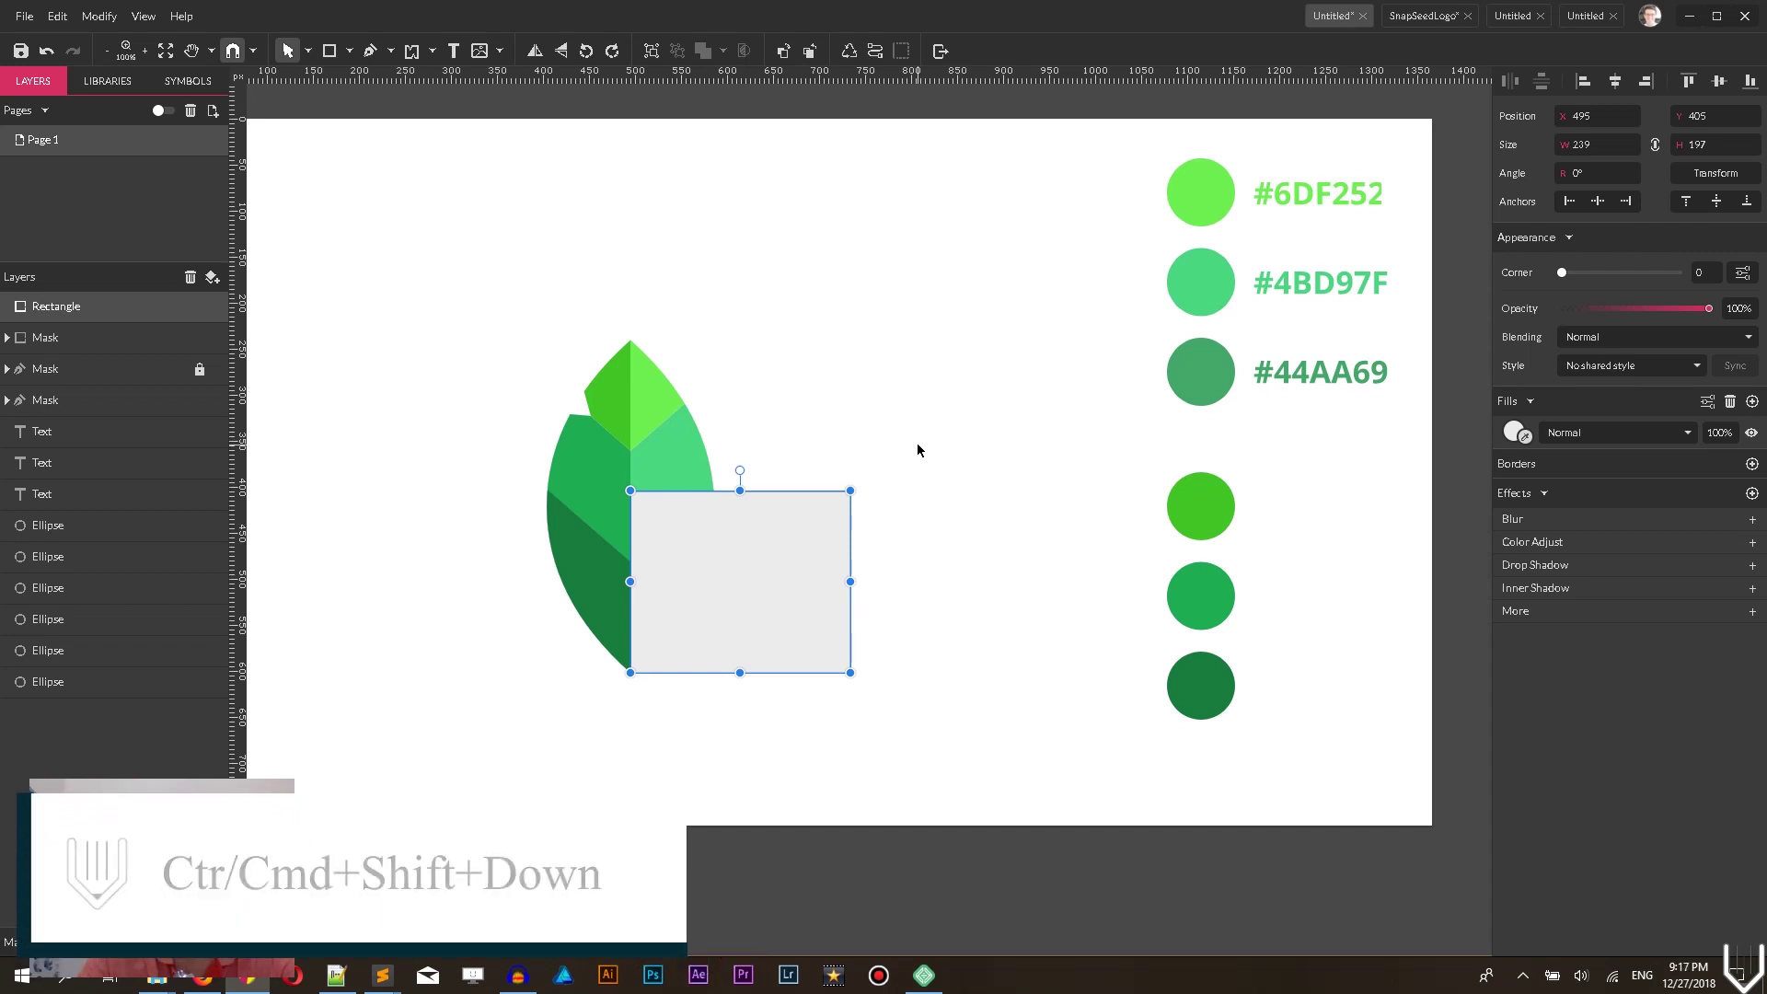
- Send the rectangle to the back and lock the top Mask layer
key("ctrl+shift+Down")
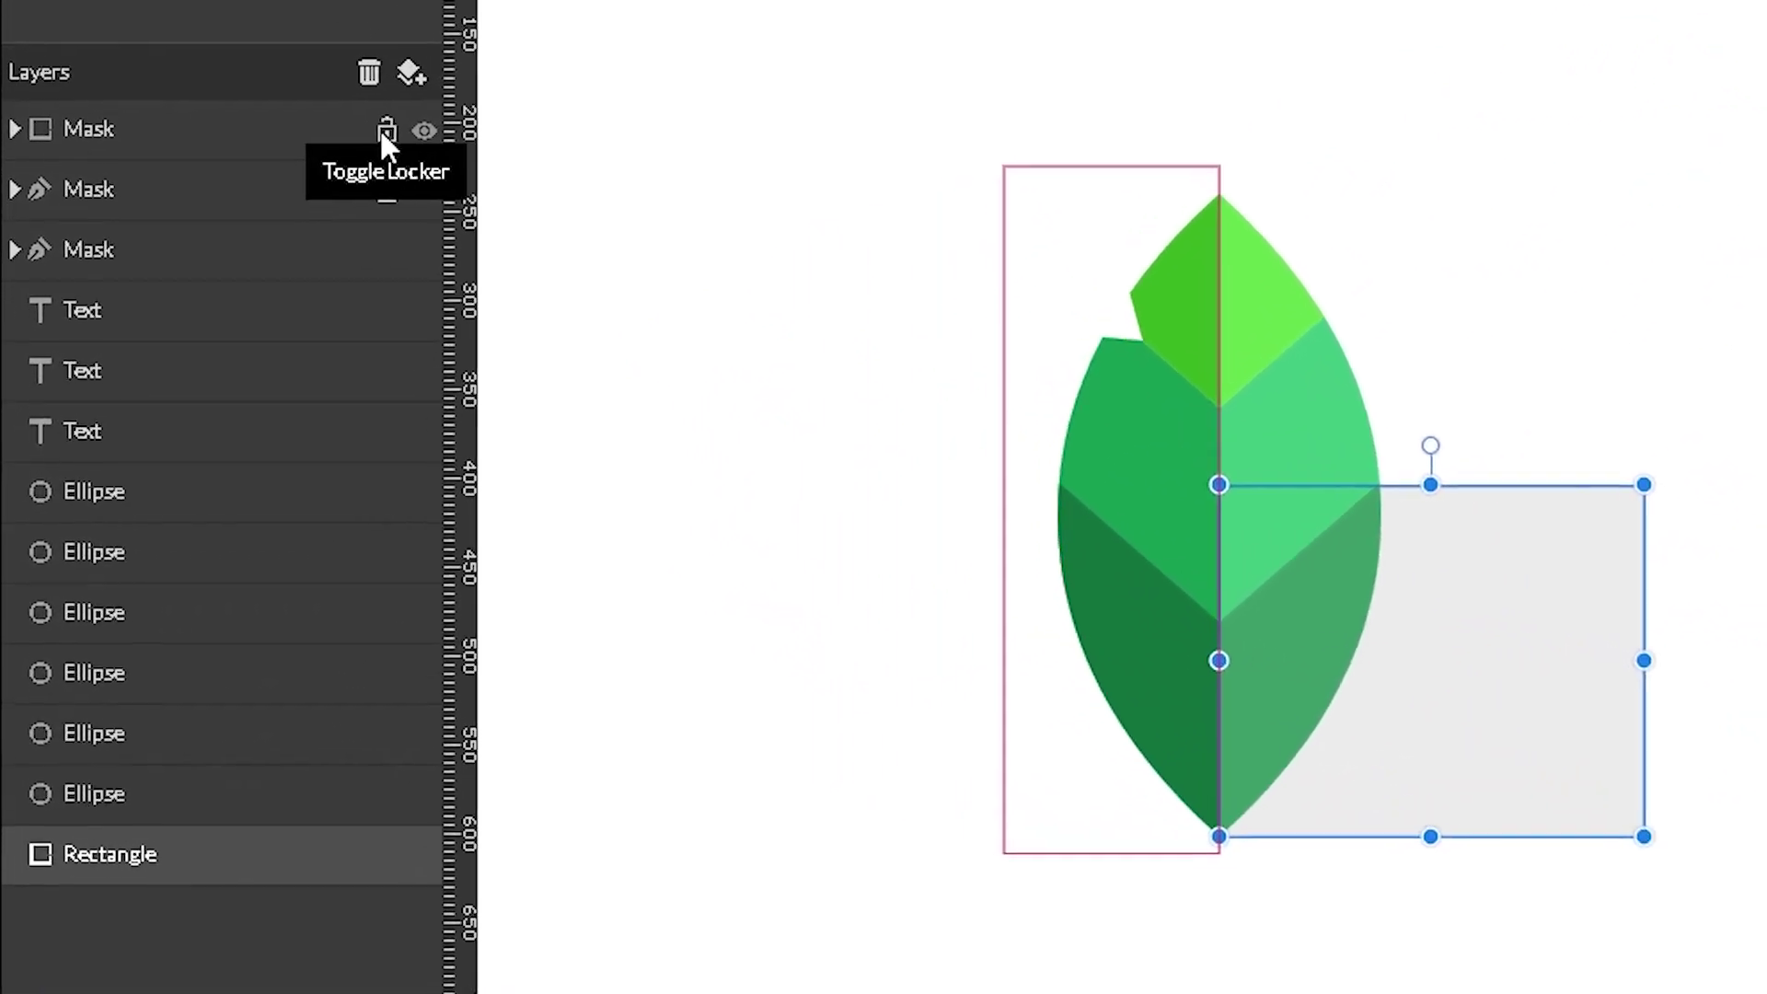
left_click(396, 120)
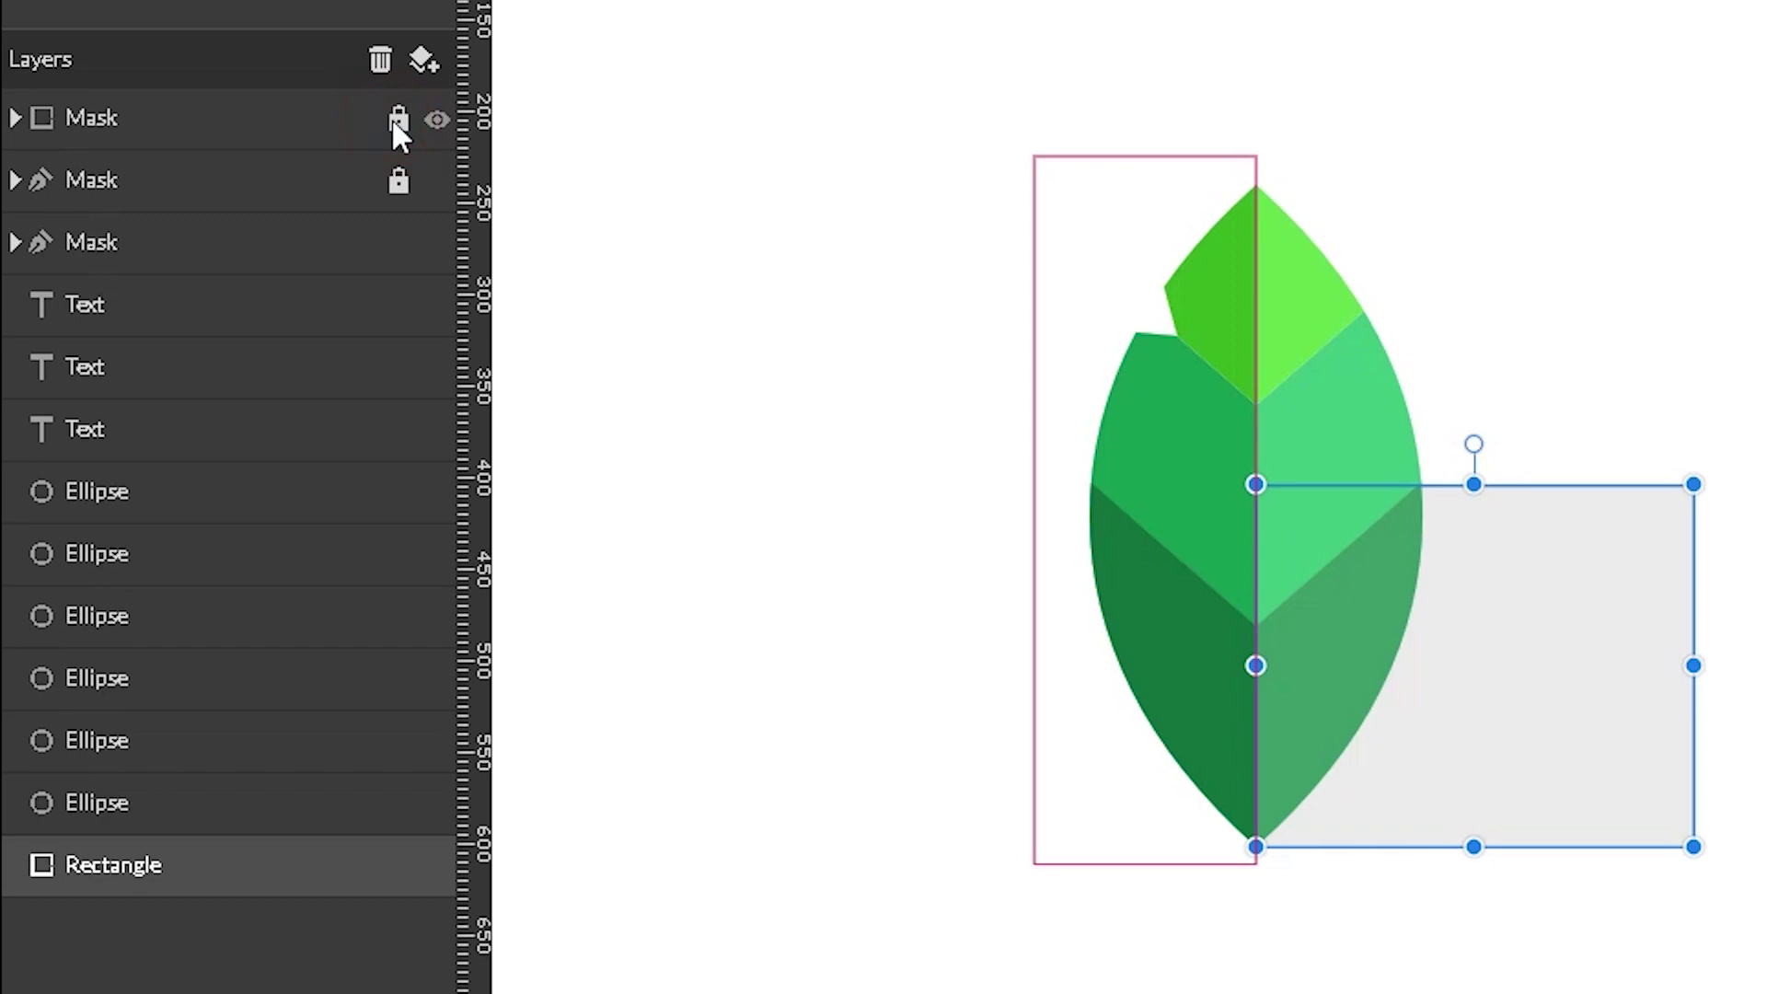
left_click(157, 241)
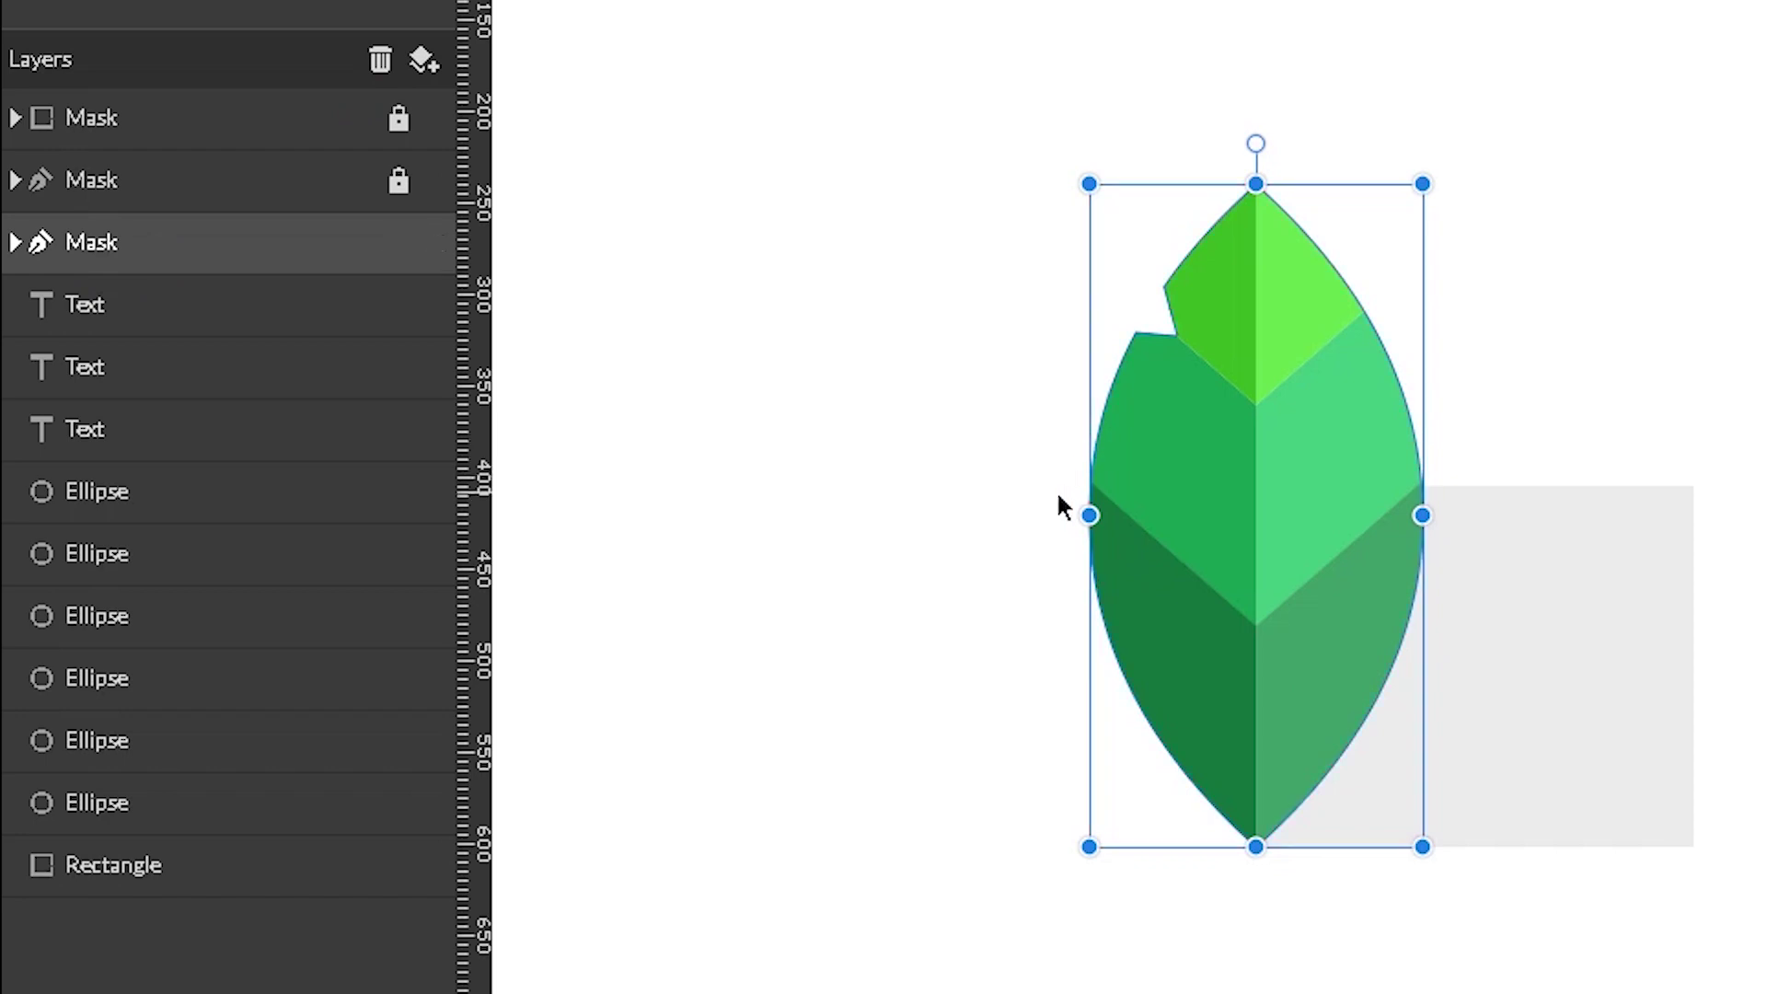
- Ungroup the third leaf Mask group into separate paths
right_click(1209, 718)
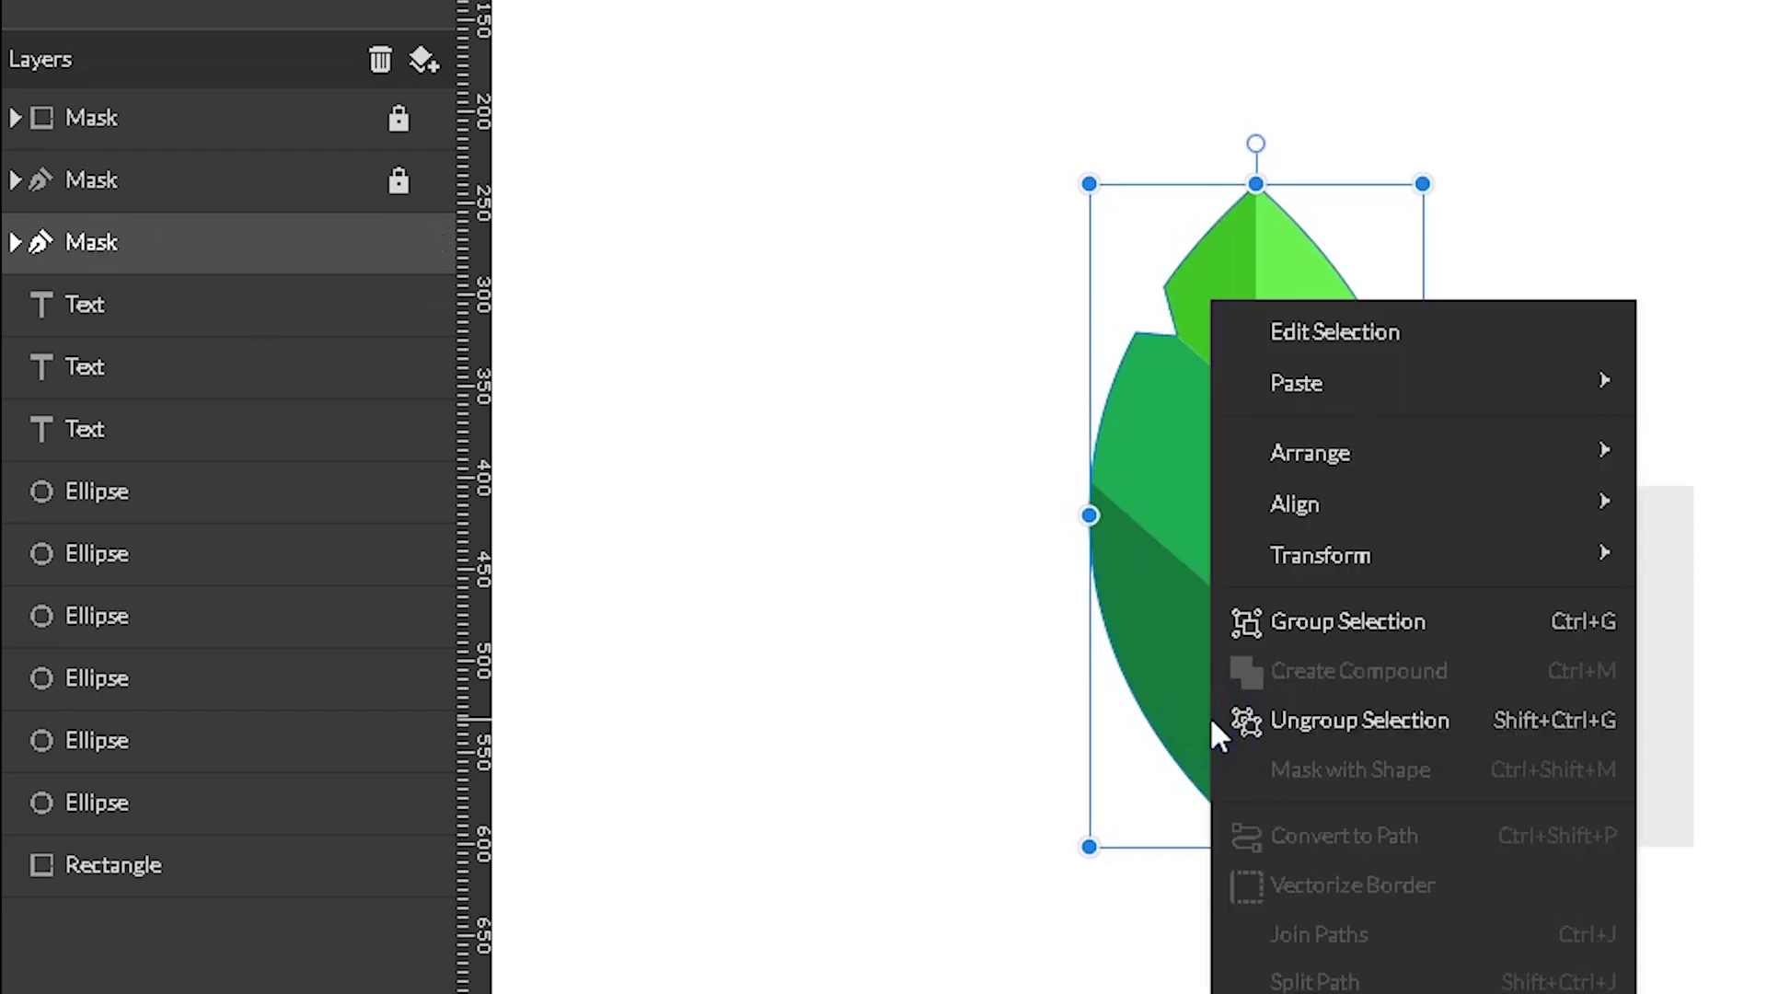
left_click(1244, 731)
left_click(858, 577)
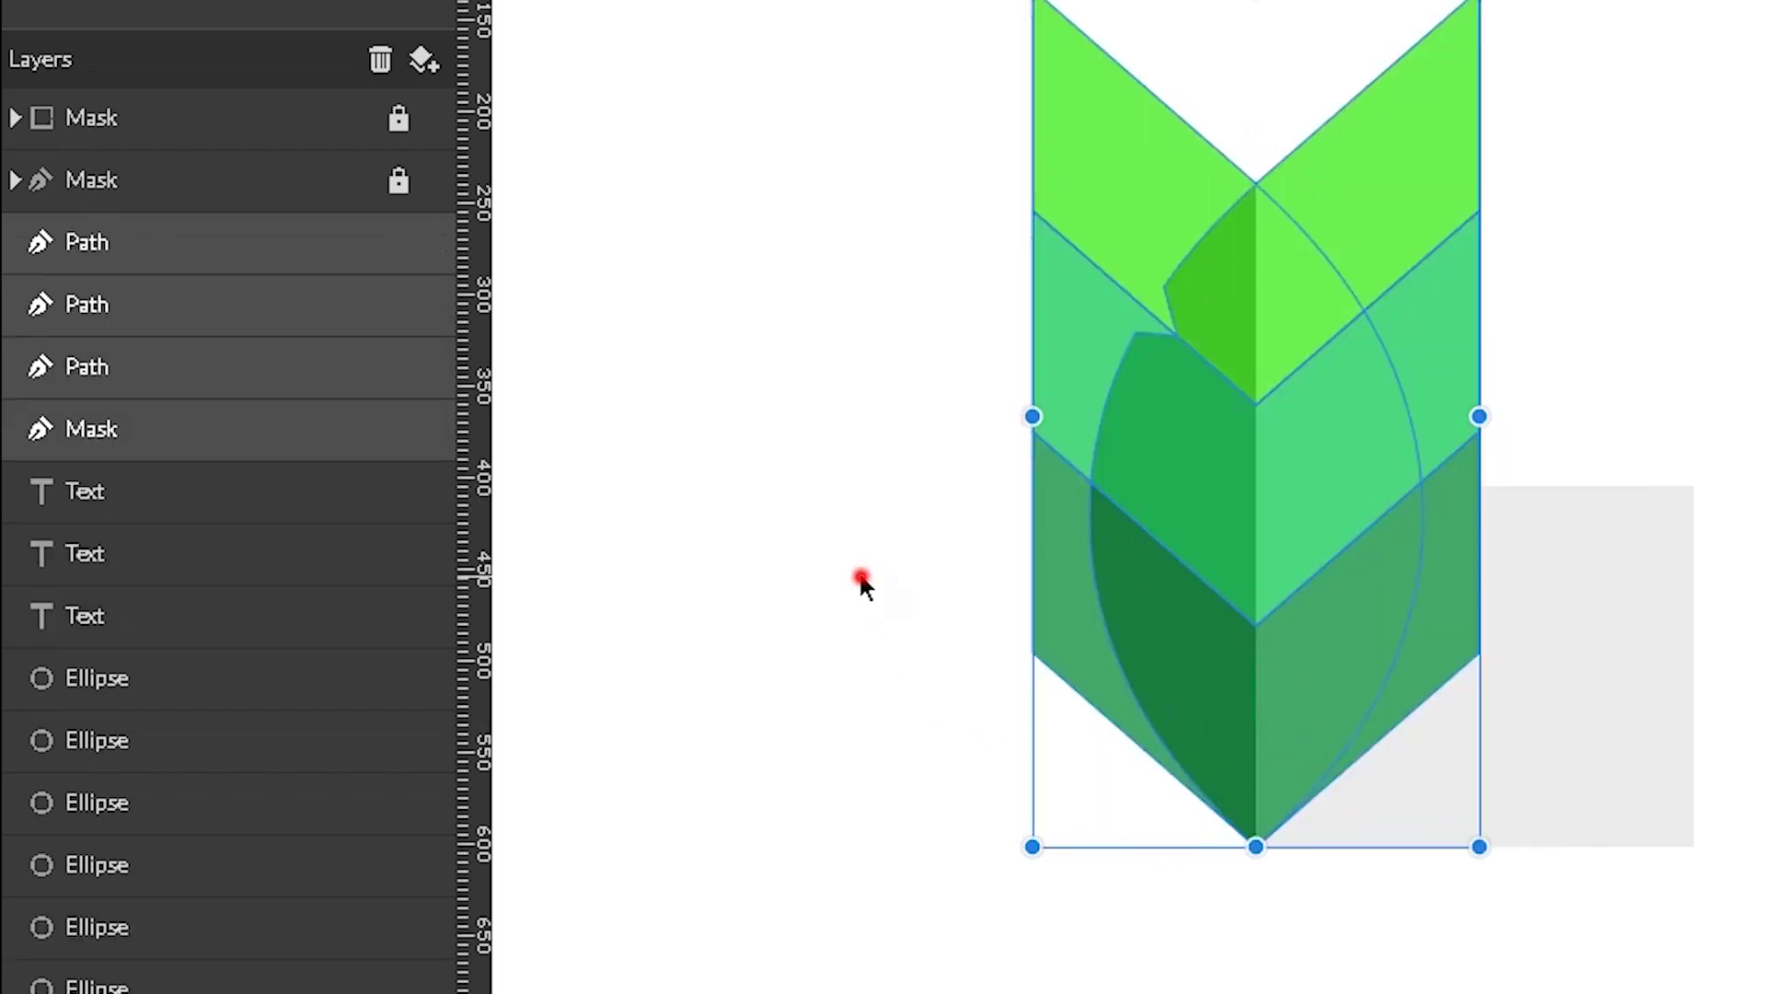
- Delete the middle and top chevrons, then select the bottom chevron together with the leaf outline
left_click(1050, 373)
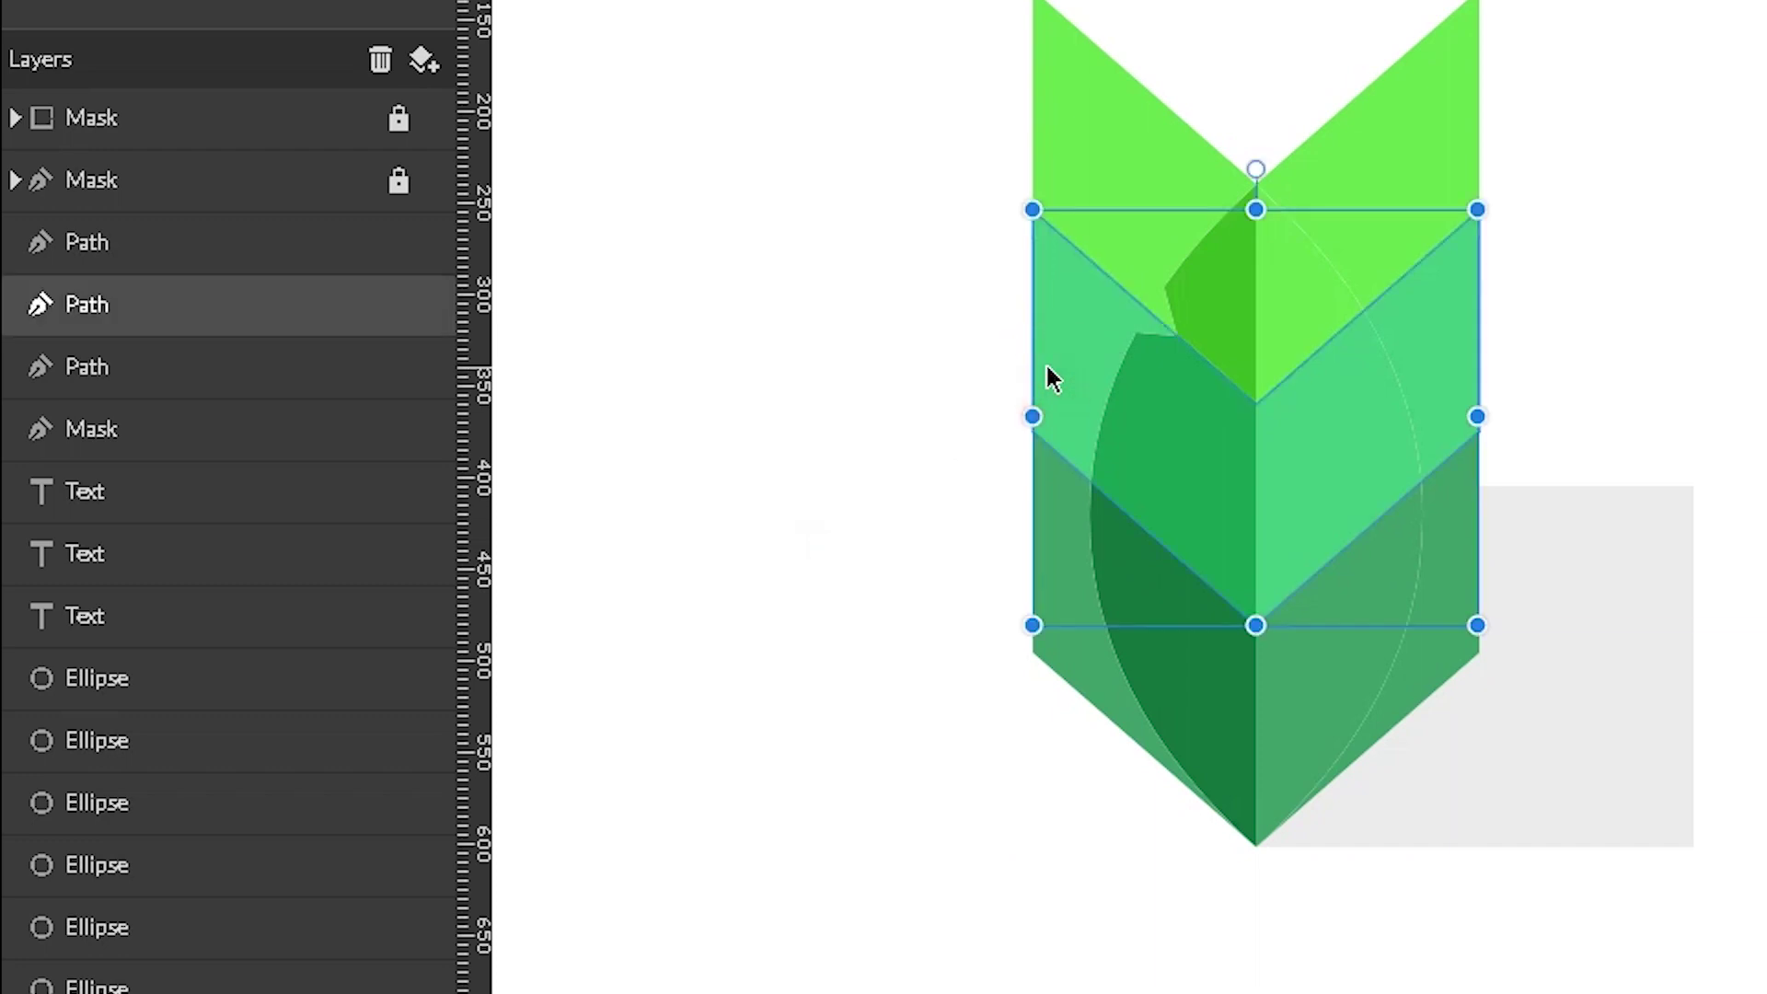
key("Delete")
left_click(1064, 138)
key("Delete")
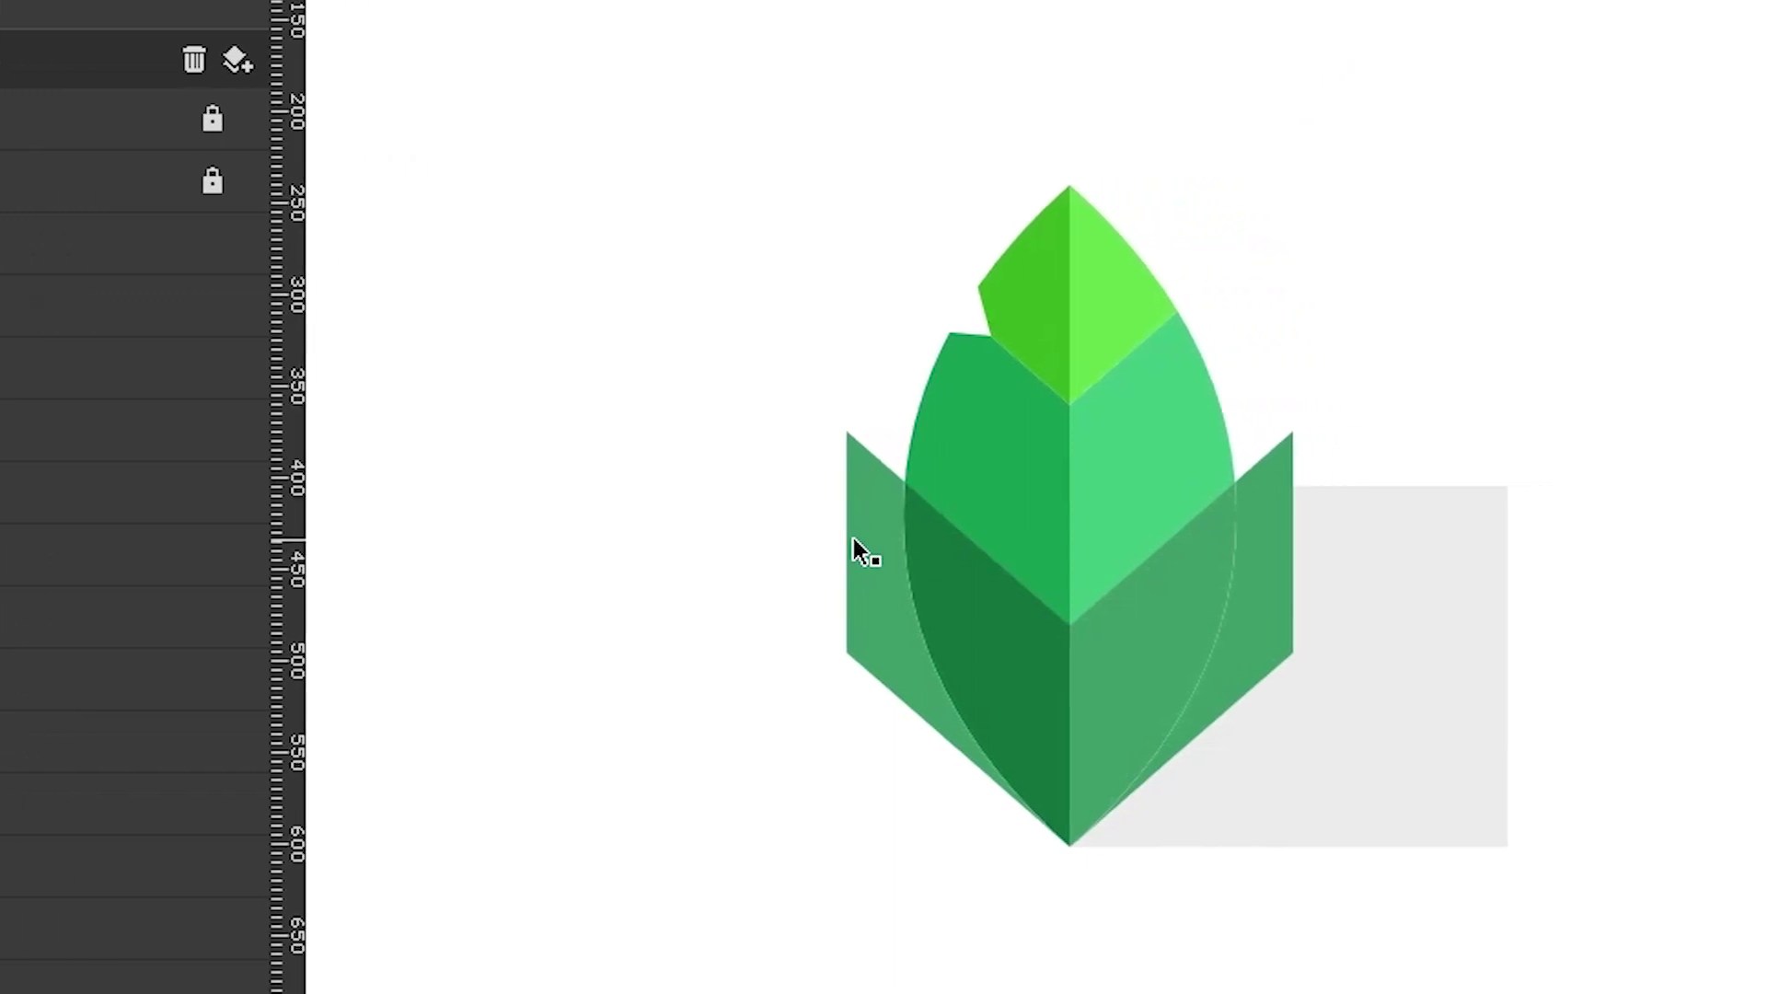
left_click(855, 547)
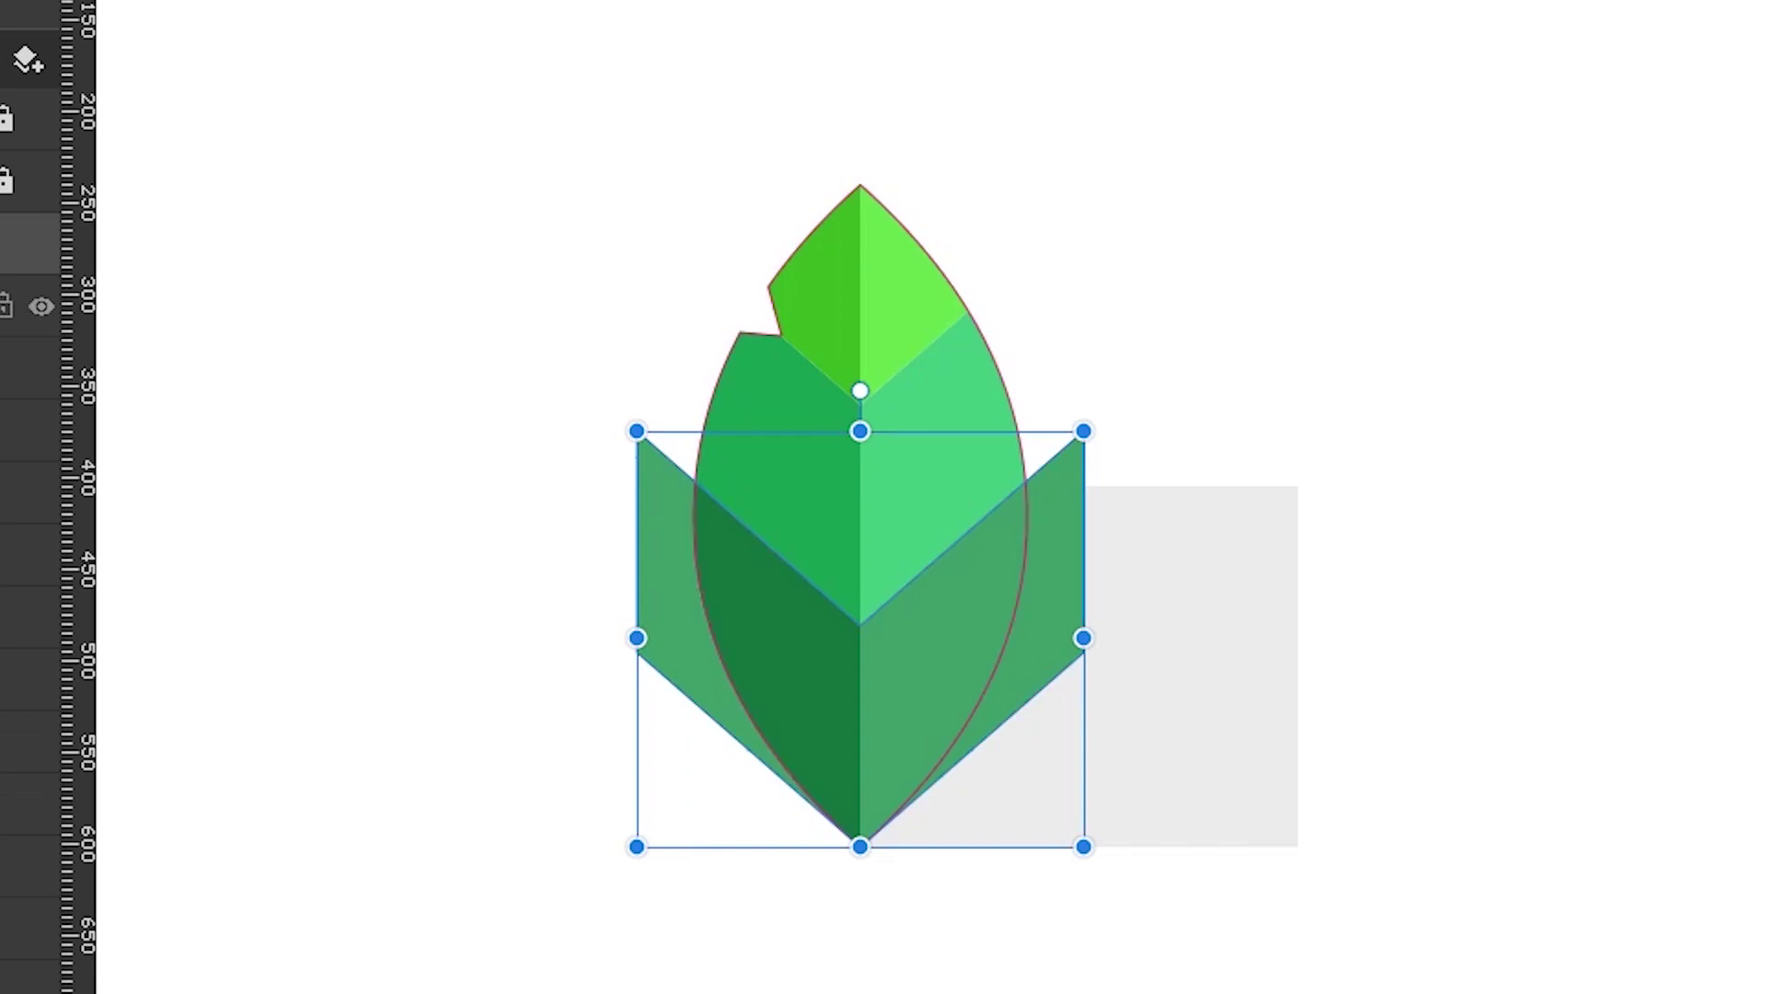
left_click(28, 306, "shift")
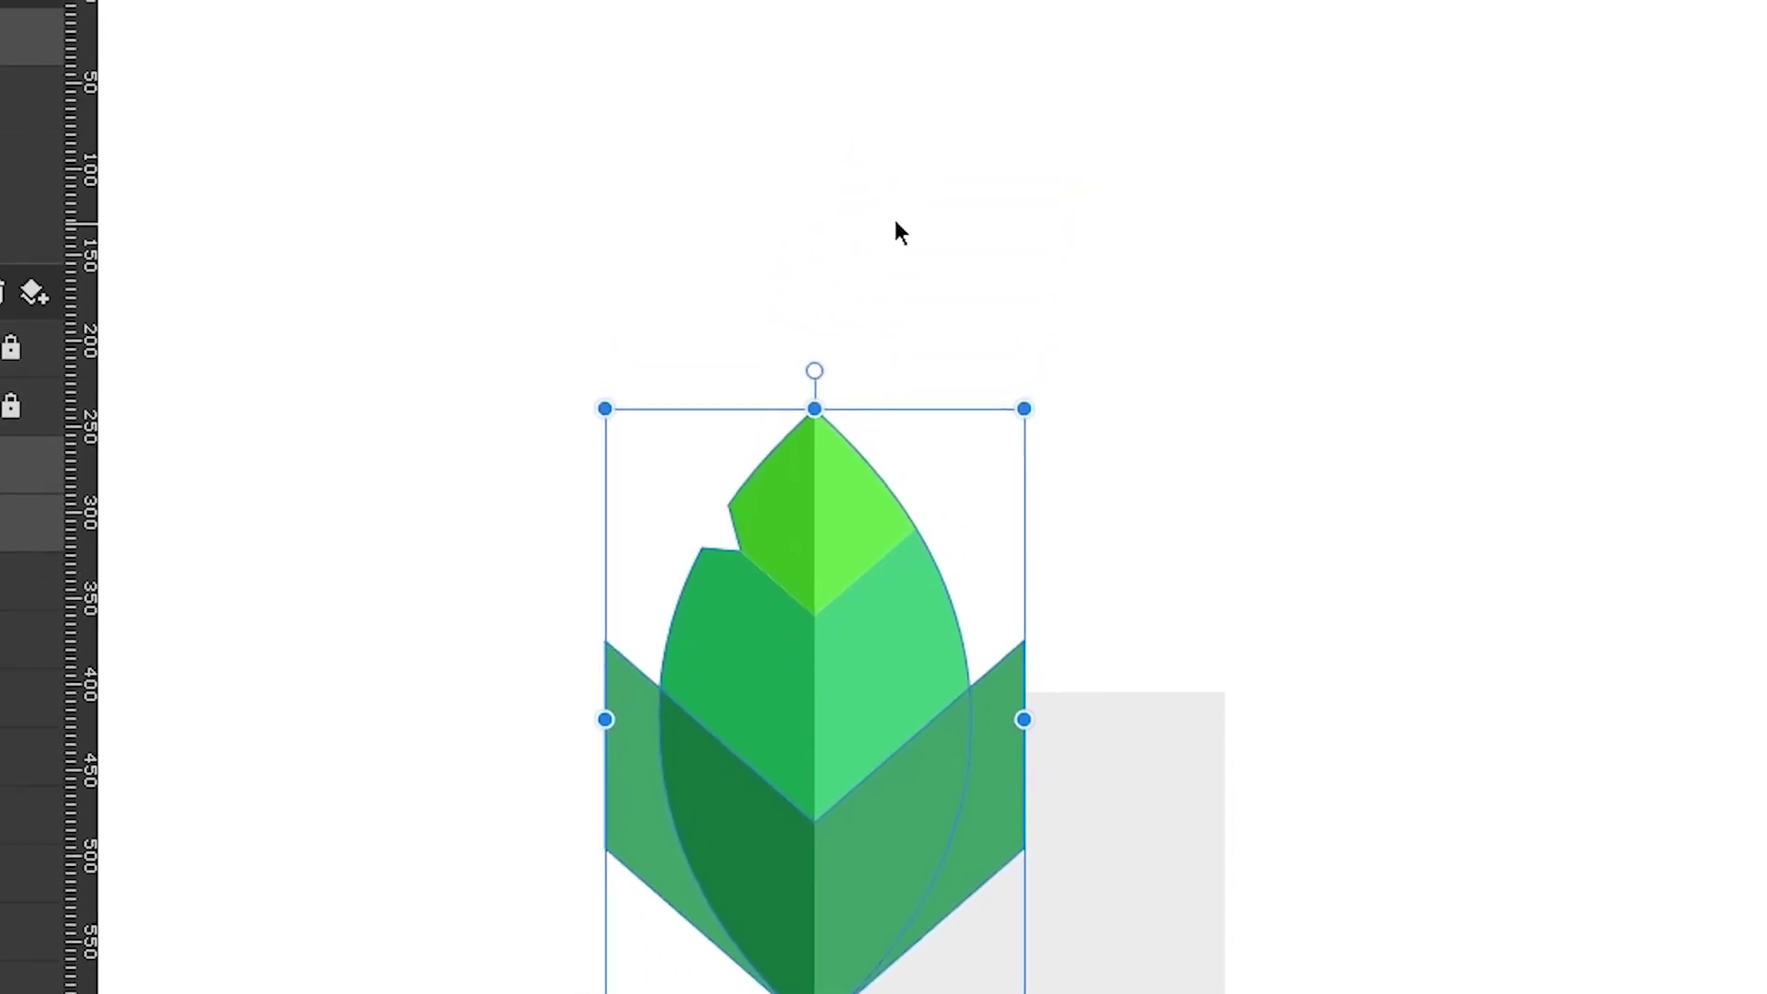
- Intersect the bottom chevron and leaf outline into a Compound Shape over the leaf's lower tip
left_click(951, 35)
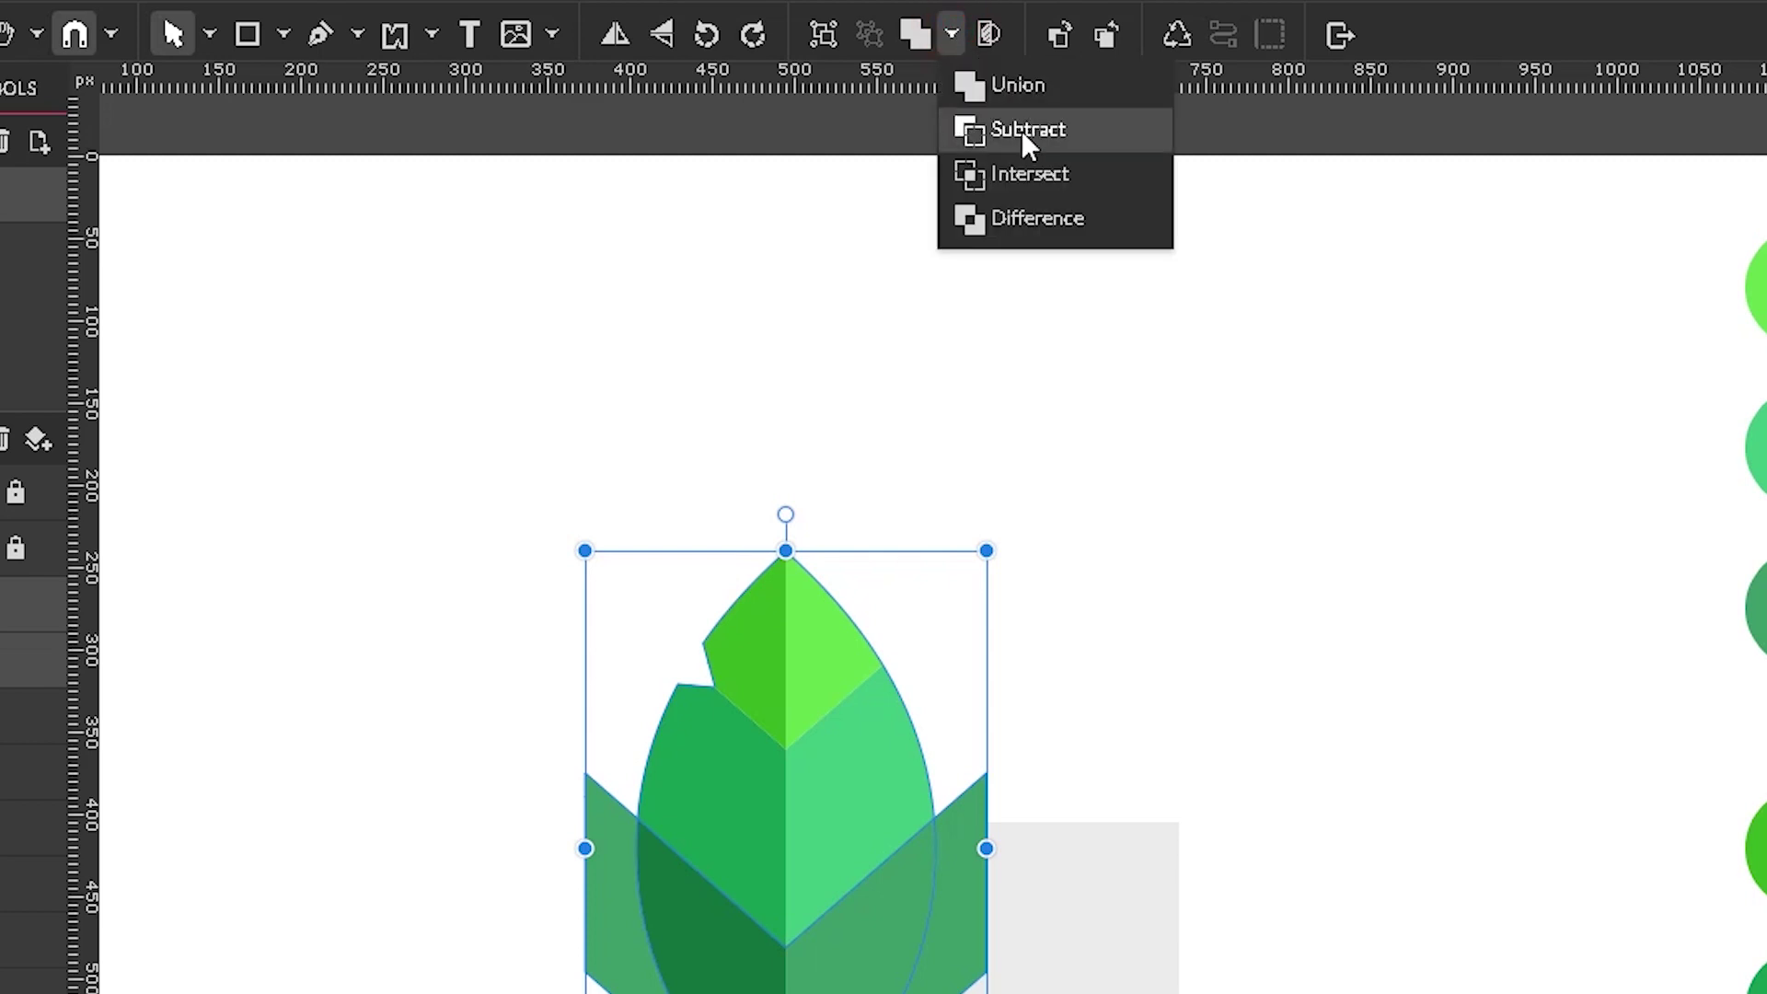
left_click(1021, 173)
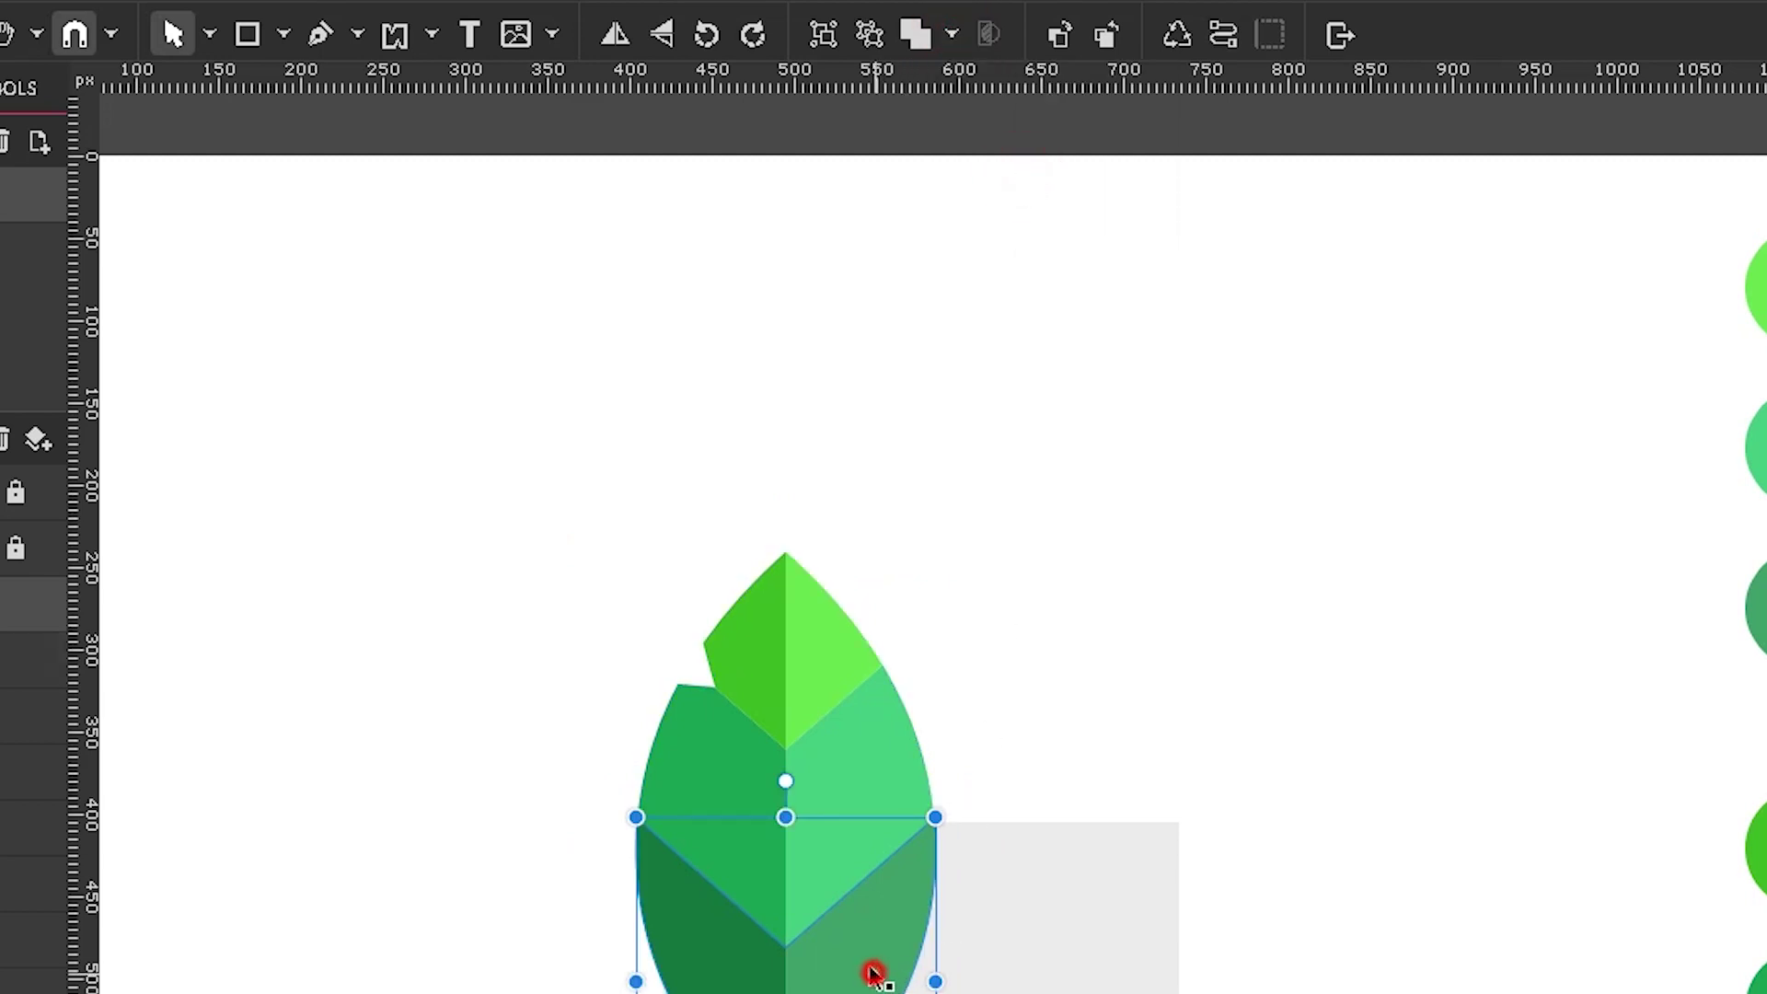
left_click_drag(875, 970, 484, 880)
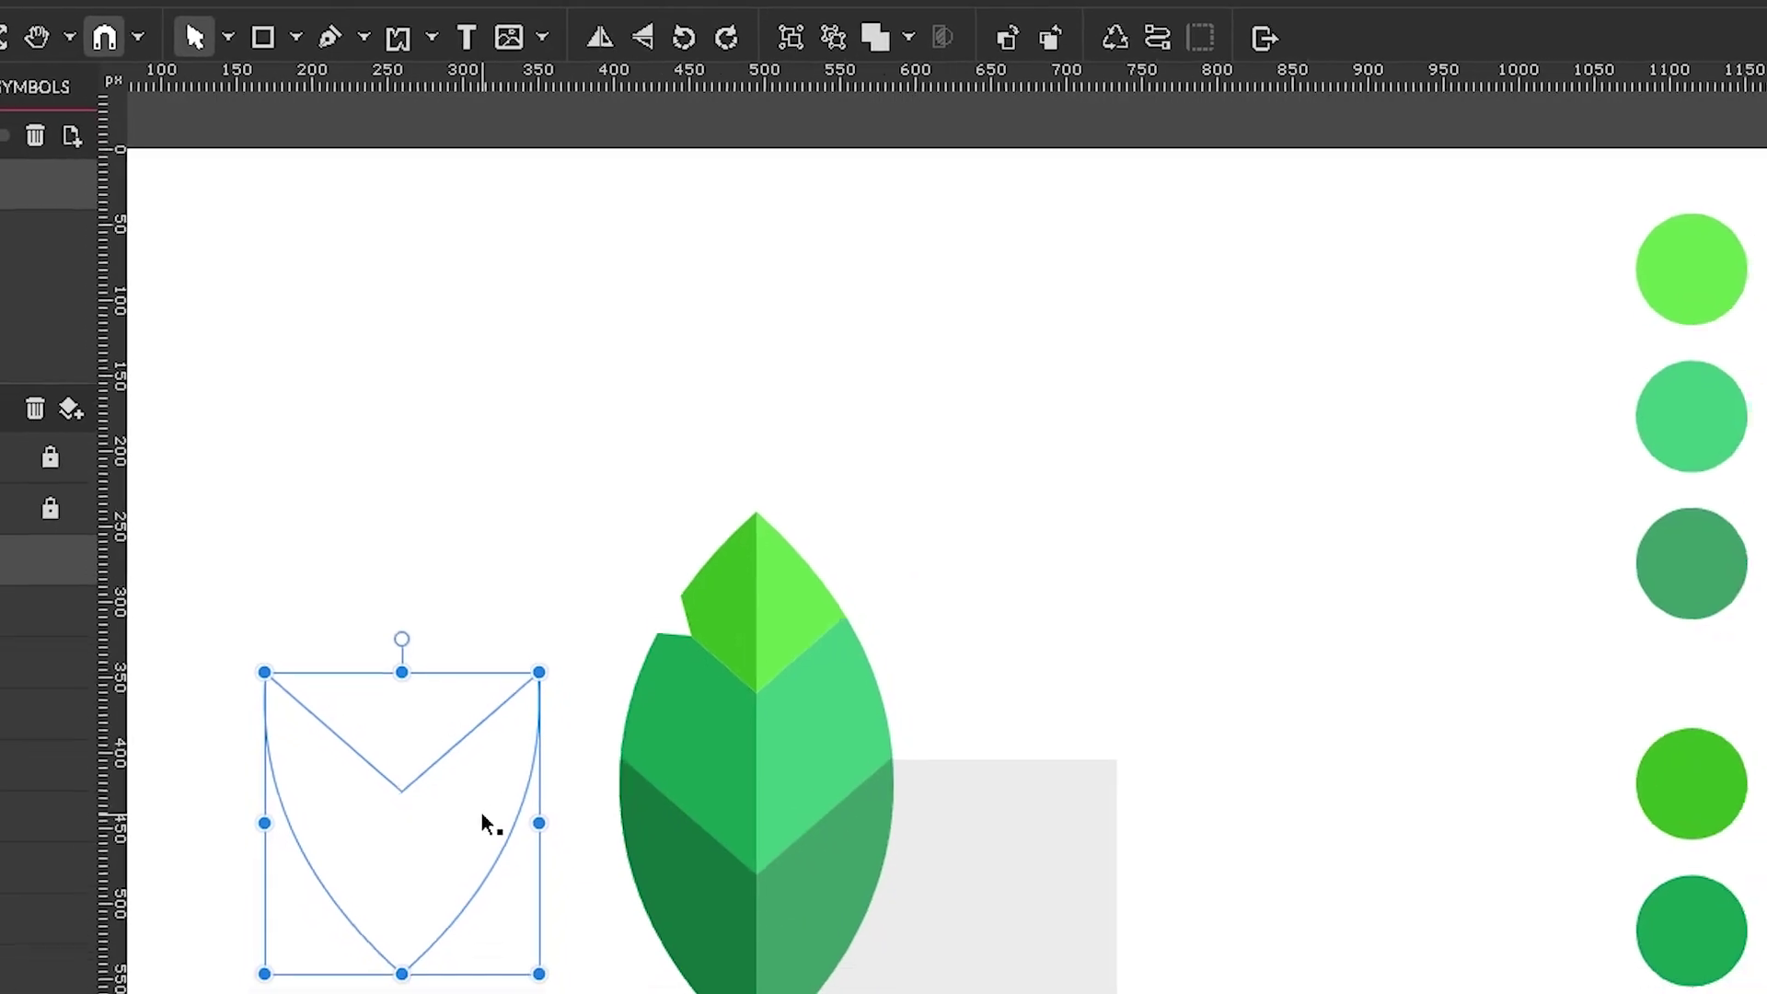
key("ctrl+z")
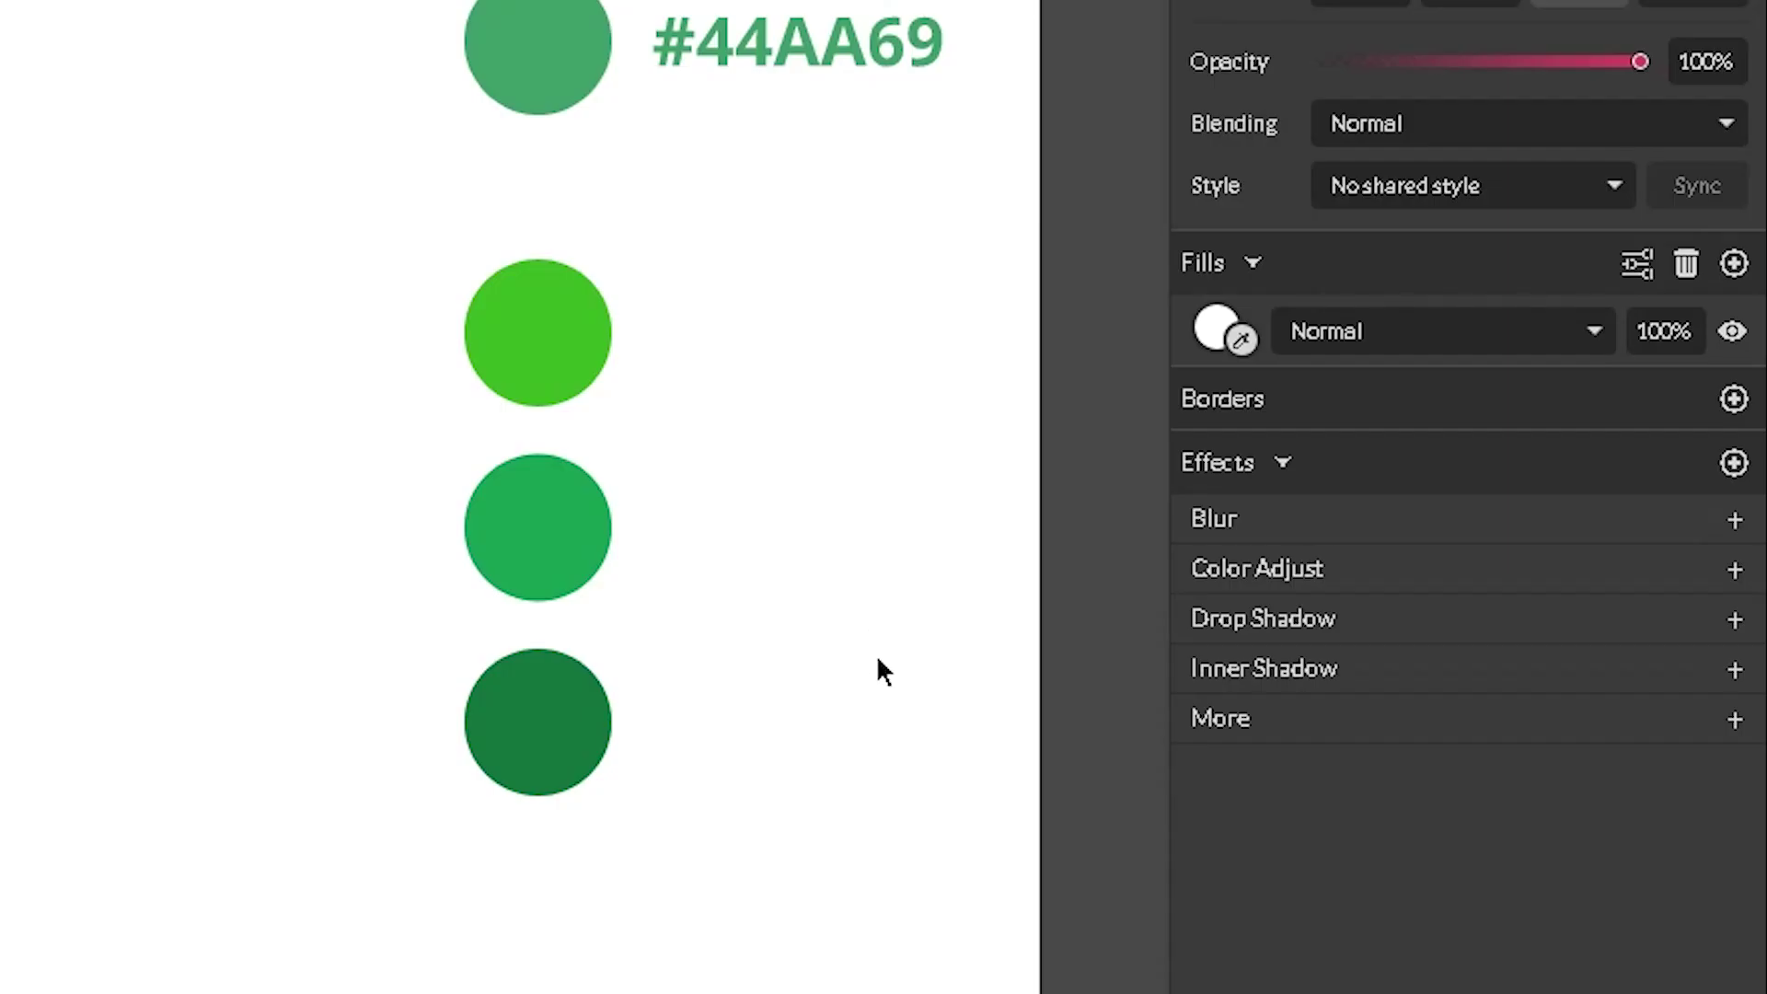
- Add a Long Shadow effect to the shape and set its angle to -30°
left_click(1217, 727)
left_click(1299, 100)
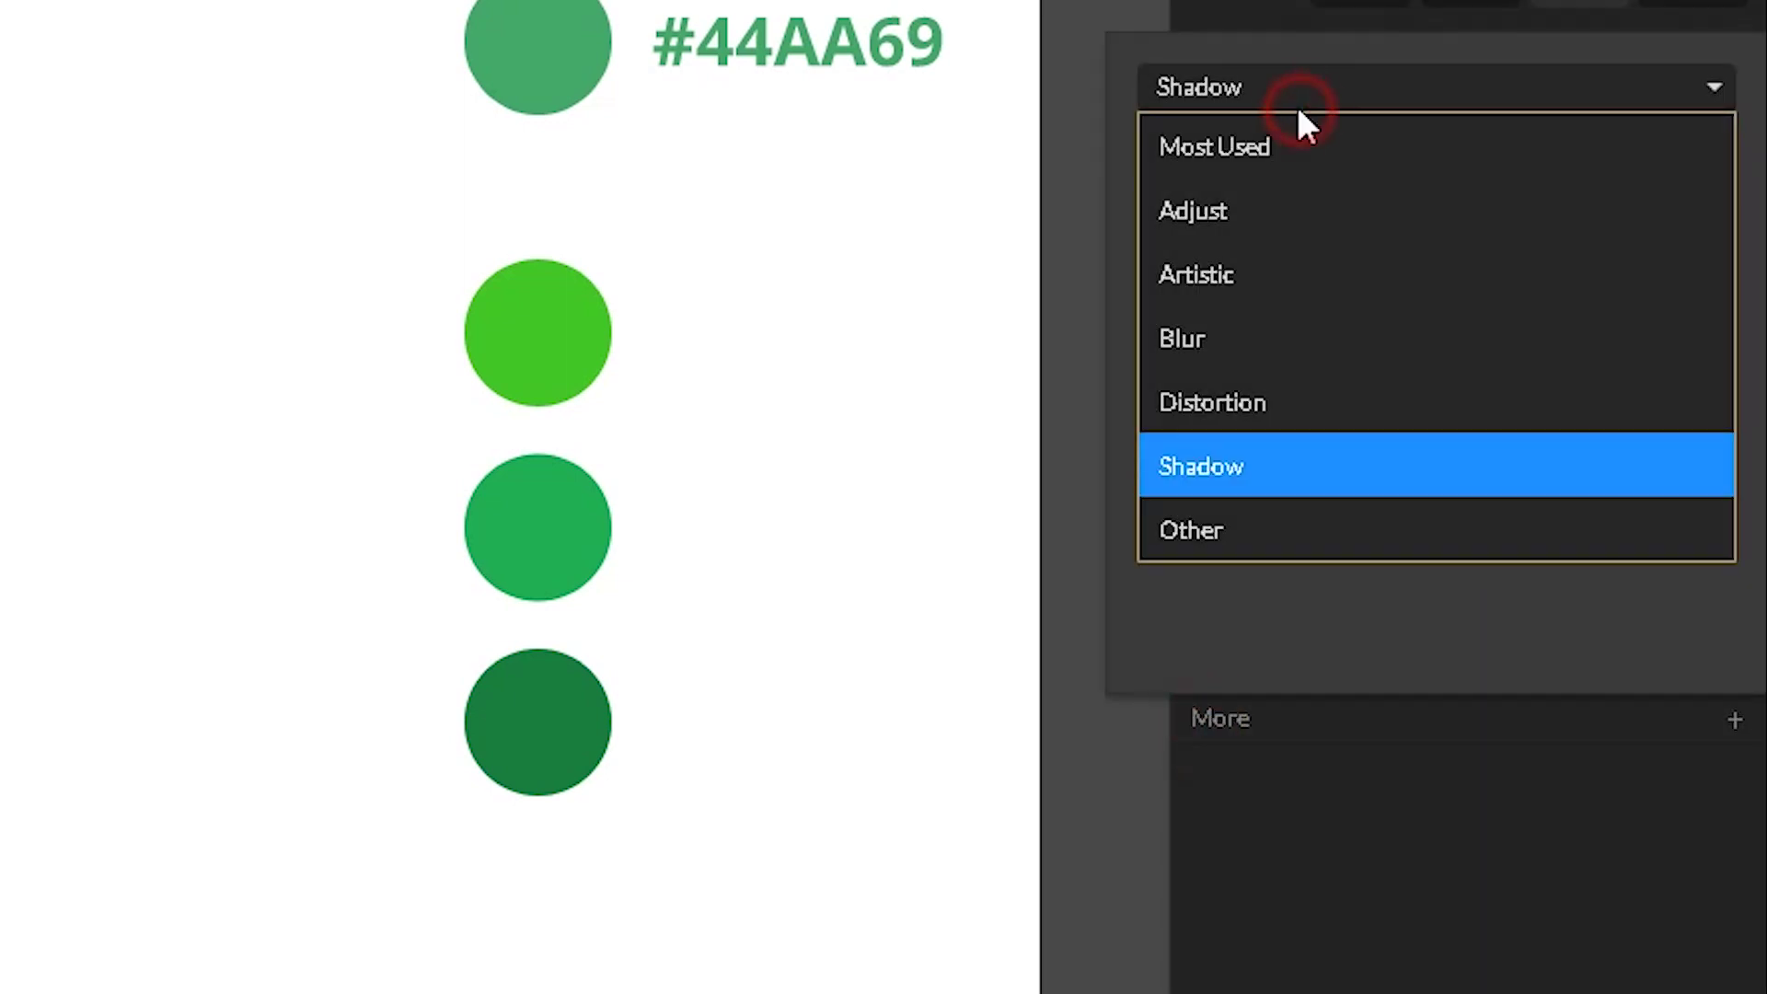
left_click(1261, 466)
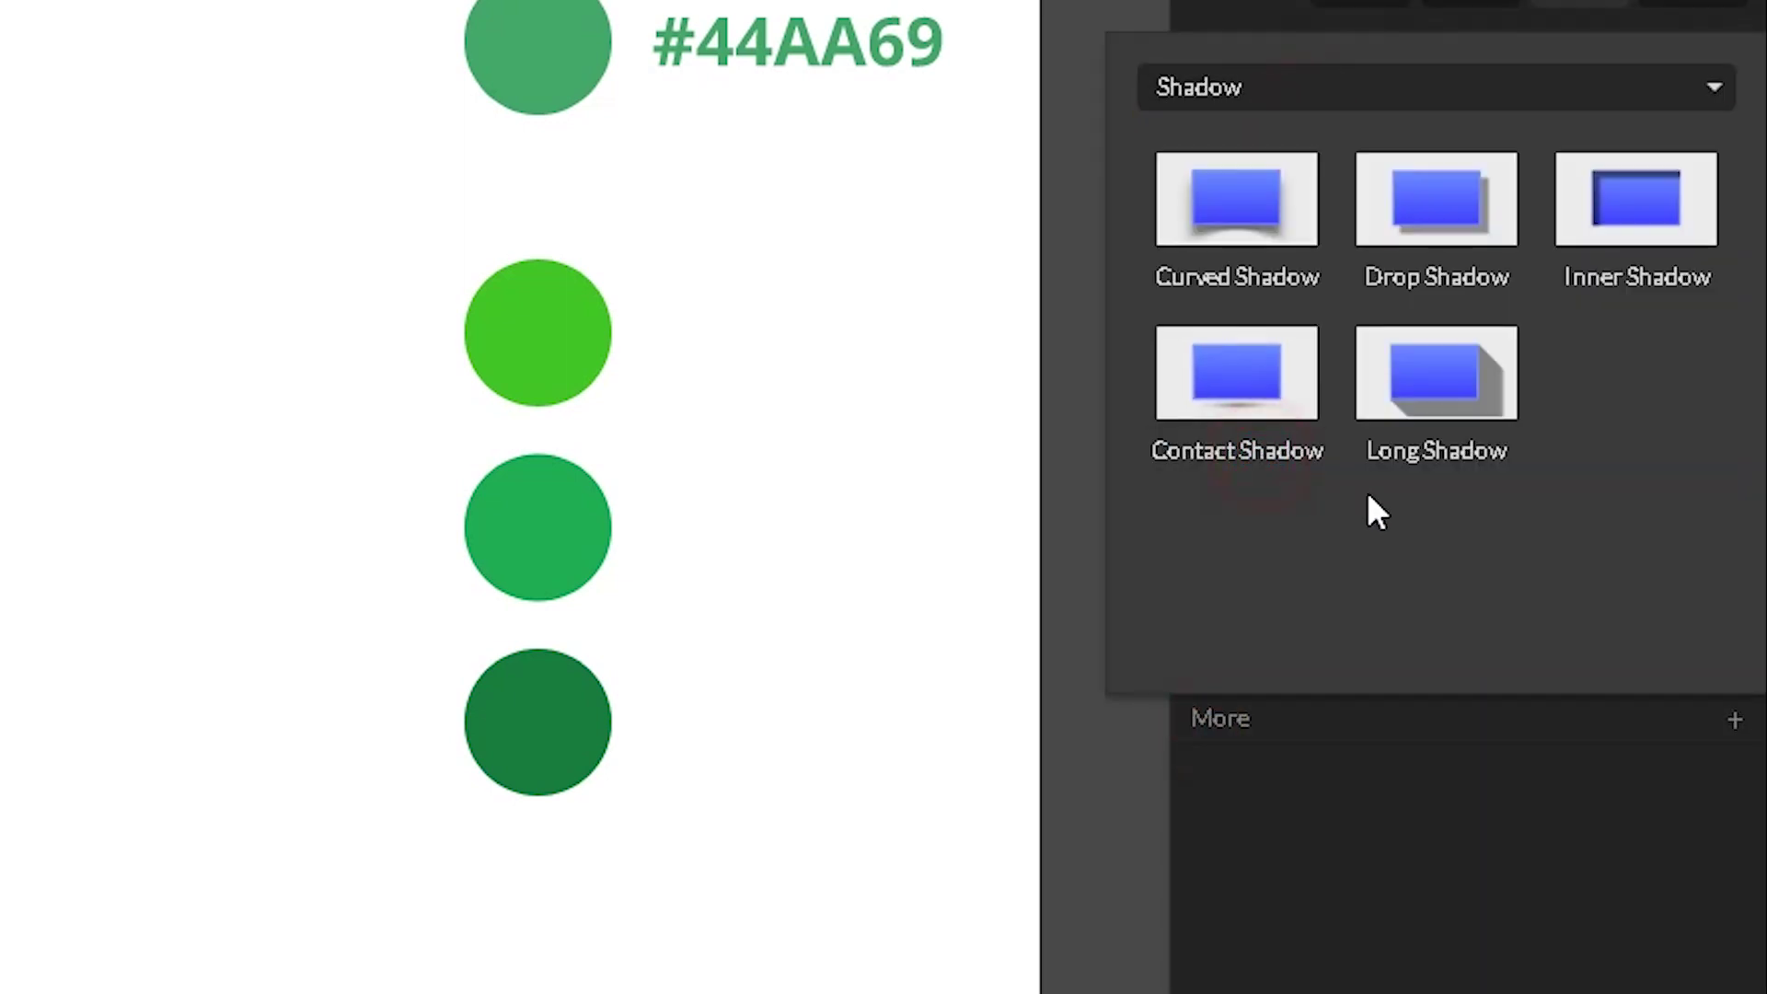
left_click(1455, 383)
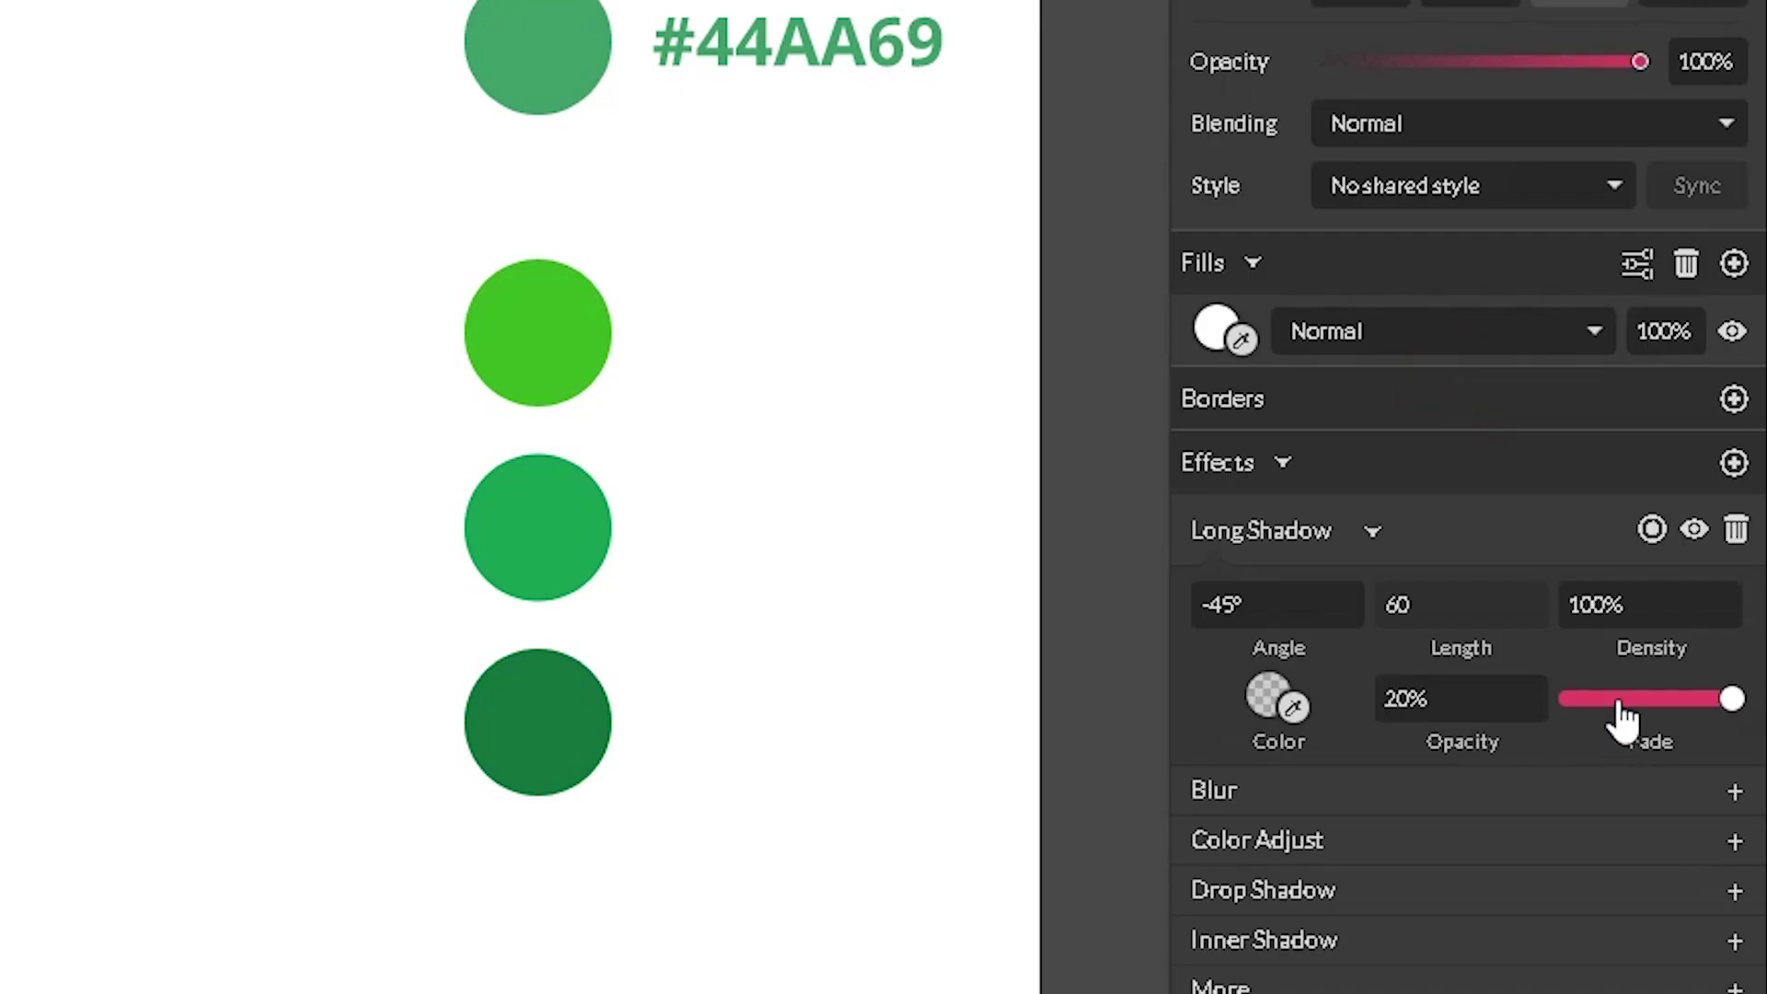
left_click_drag(1621, 717, 1459, 786)
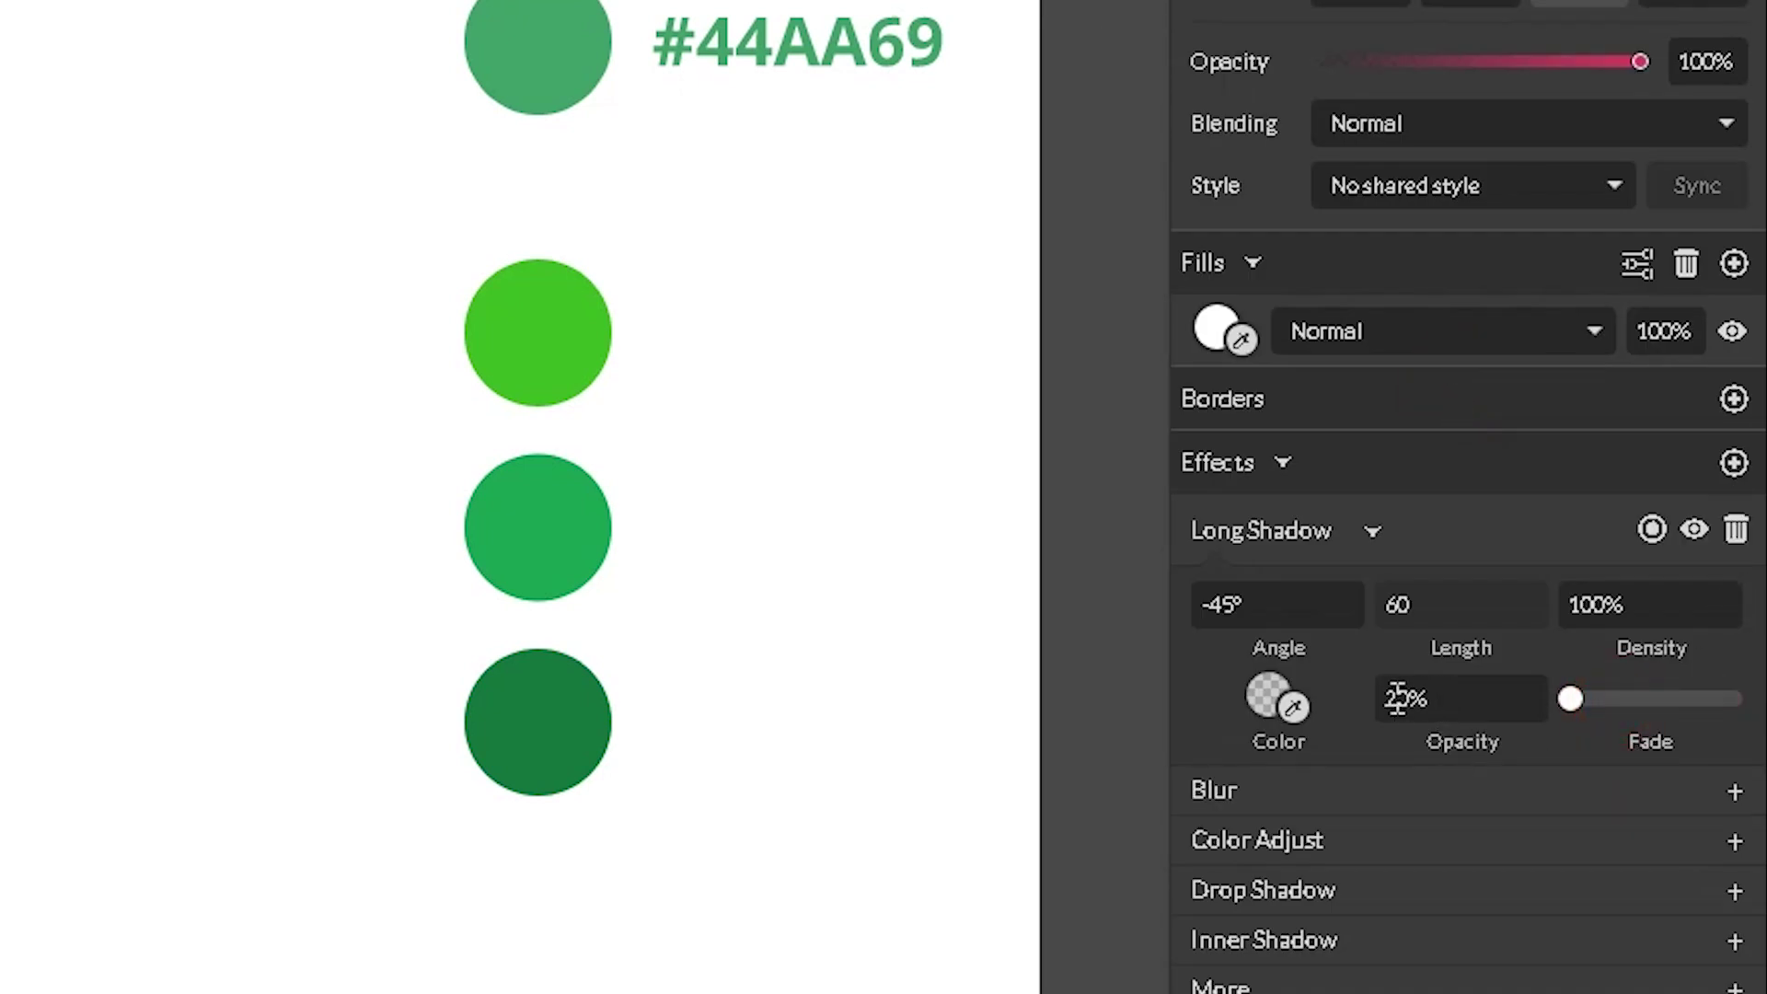
left_click(1257, 593)
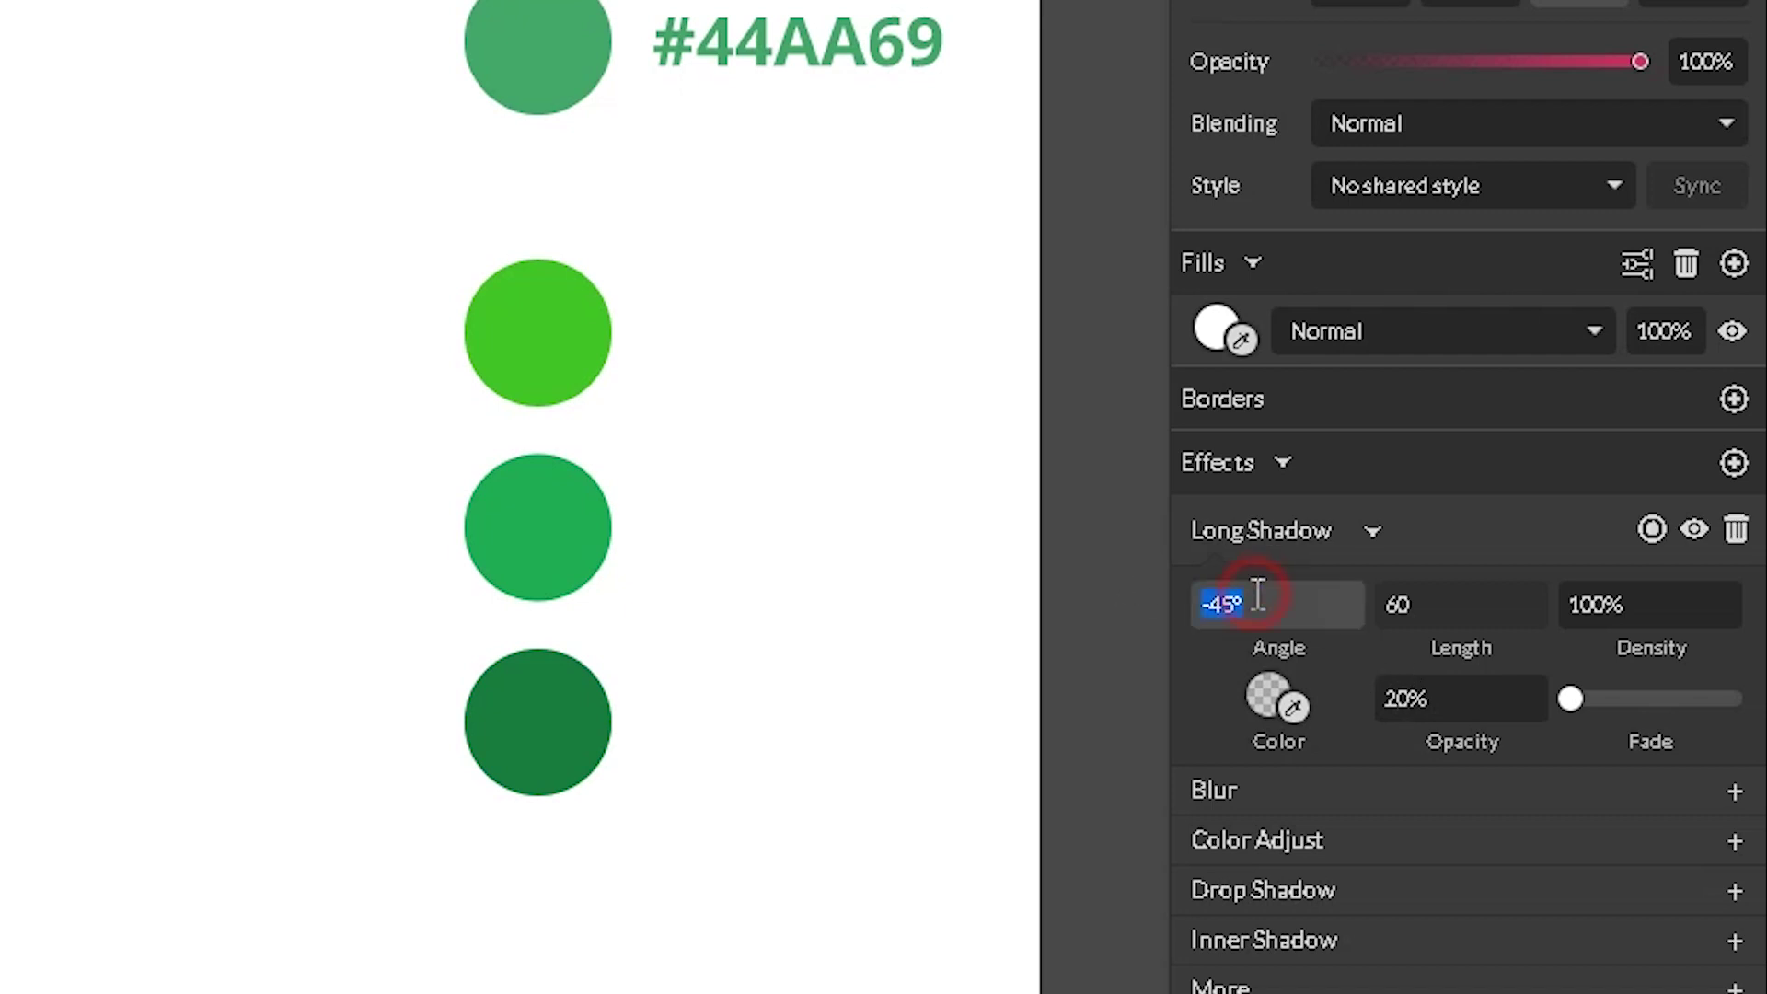
key("Up")
key("Up")
key("Up")
key("Up")
key("Up")
key("Up")
key("Up")
key("Up")
key("Up")
key("Up")
key("Up")
key("Up")
key("Up")
key("Up")
key("Up")
key("Up")
key("Up")
key("Up")
key("Up")
key("Up")
key("Up")
key("Up")
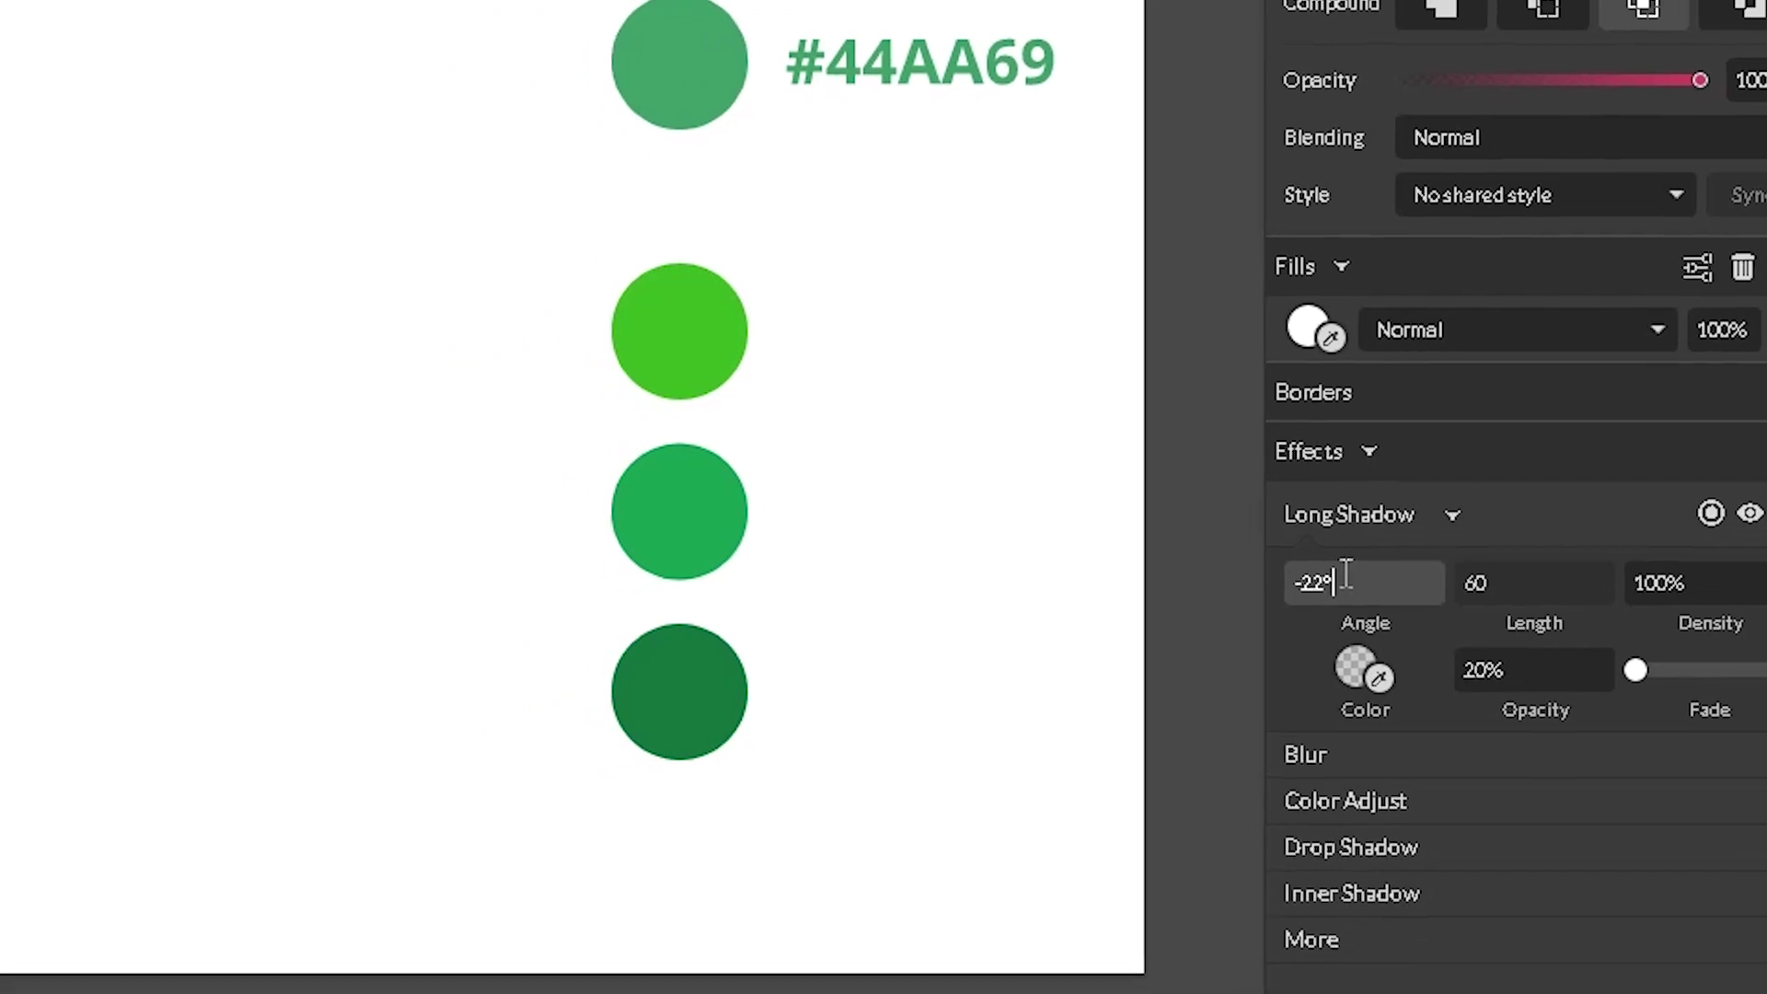
key("Down")
key("Down")
key("Down")
key("Down")
key("Down")
key("Down")
key("Down")
key("Down")
key("Down")
key("Down")
key("Down")
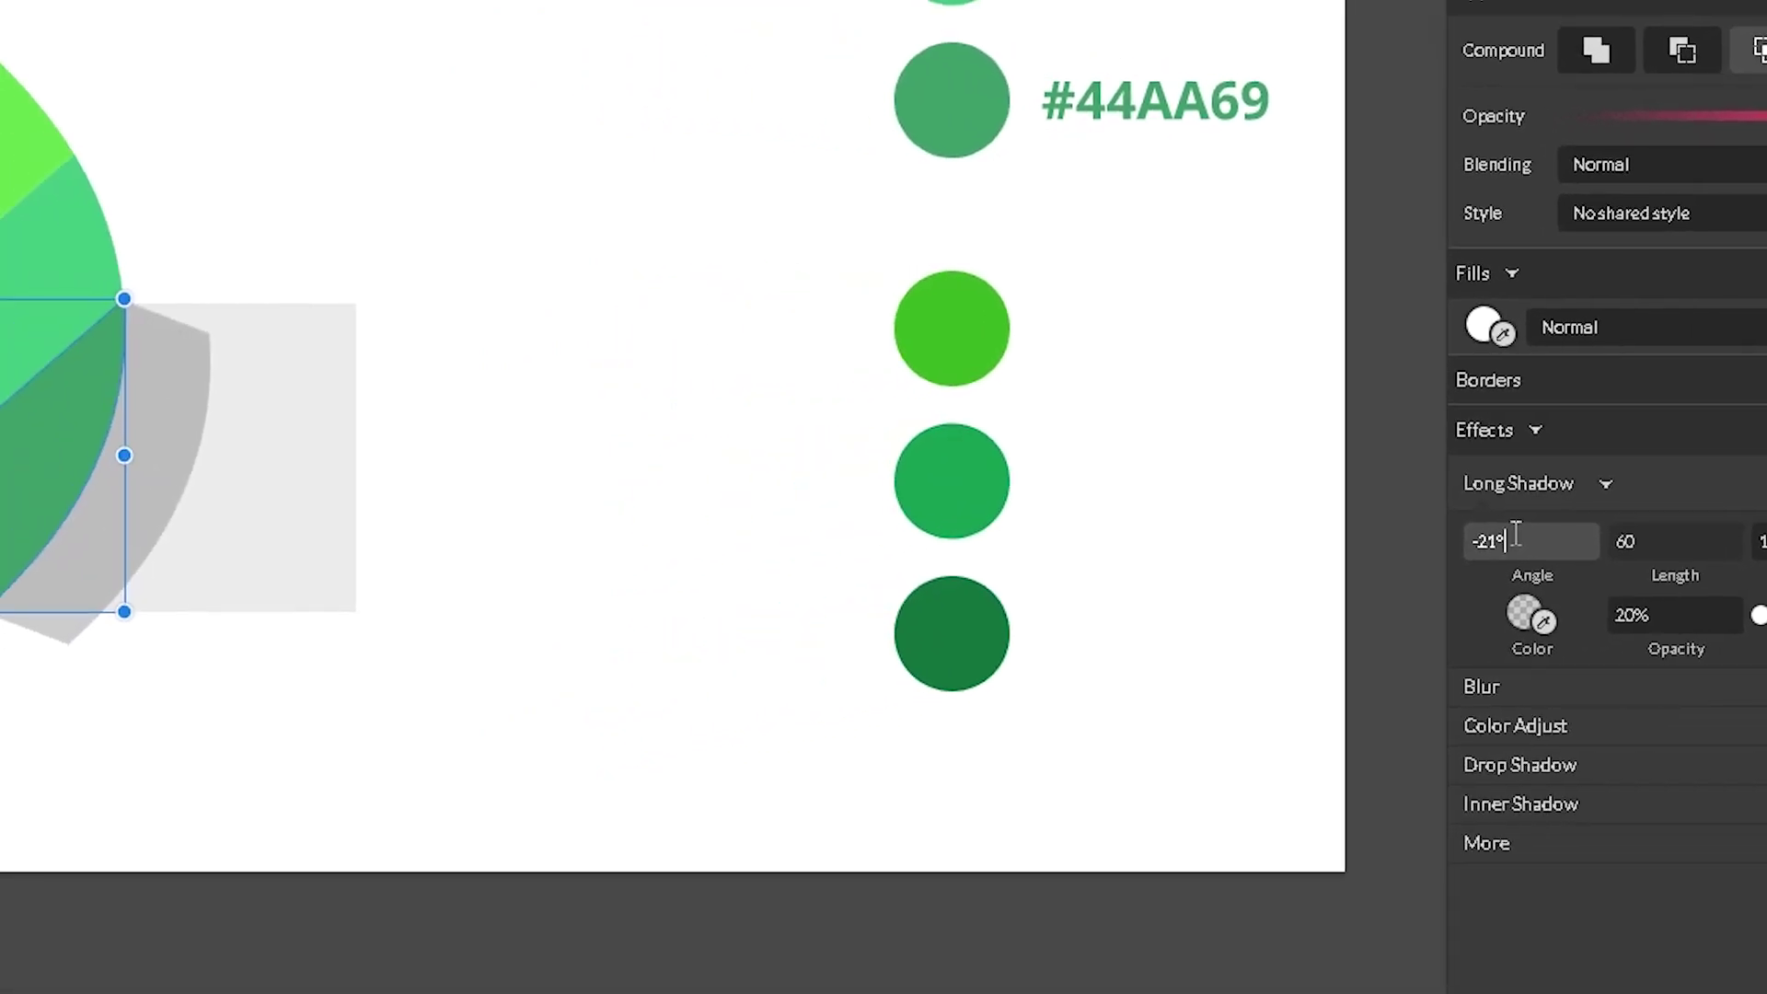
key("Up")
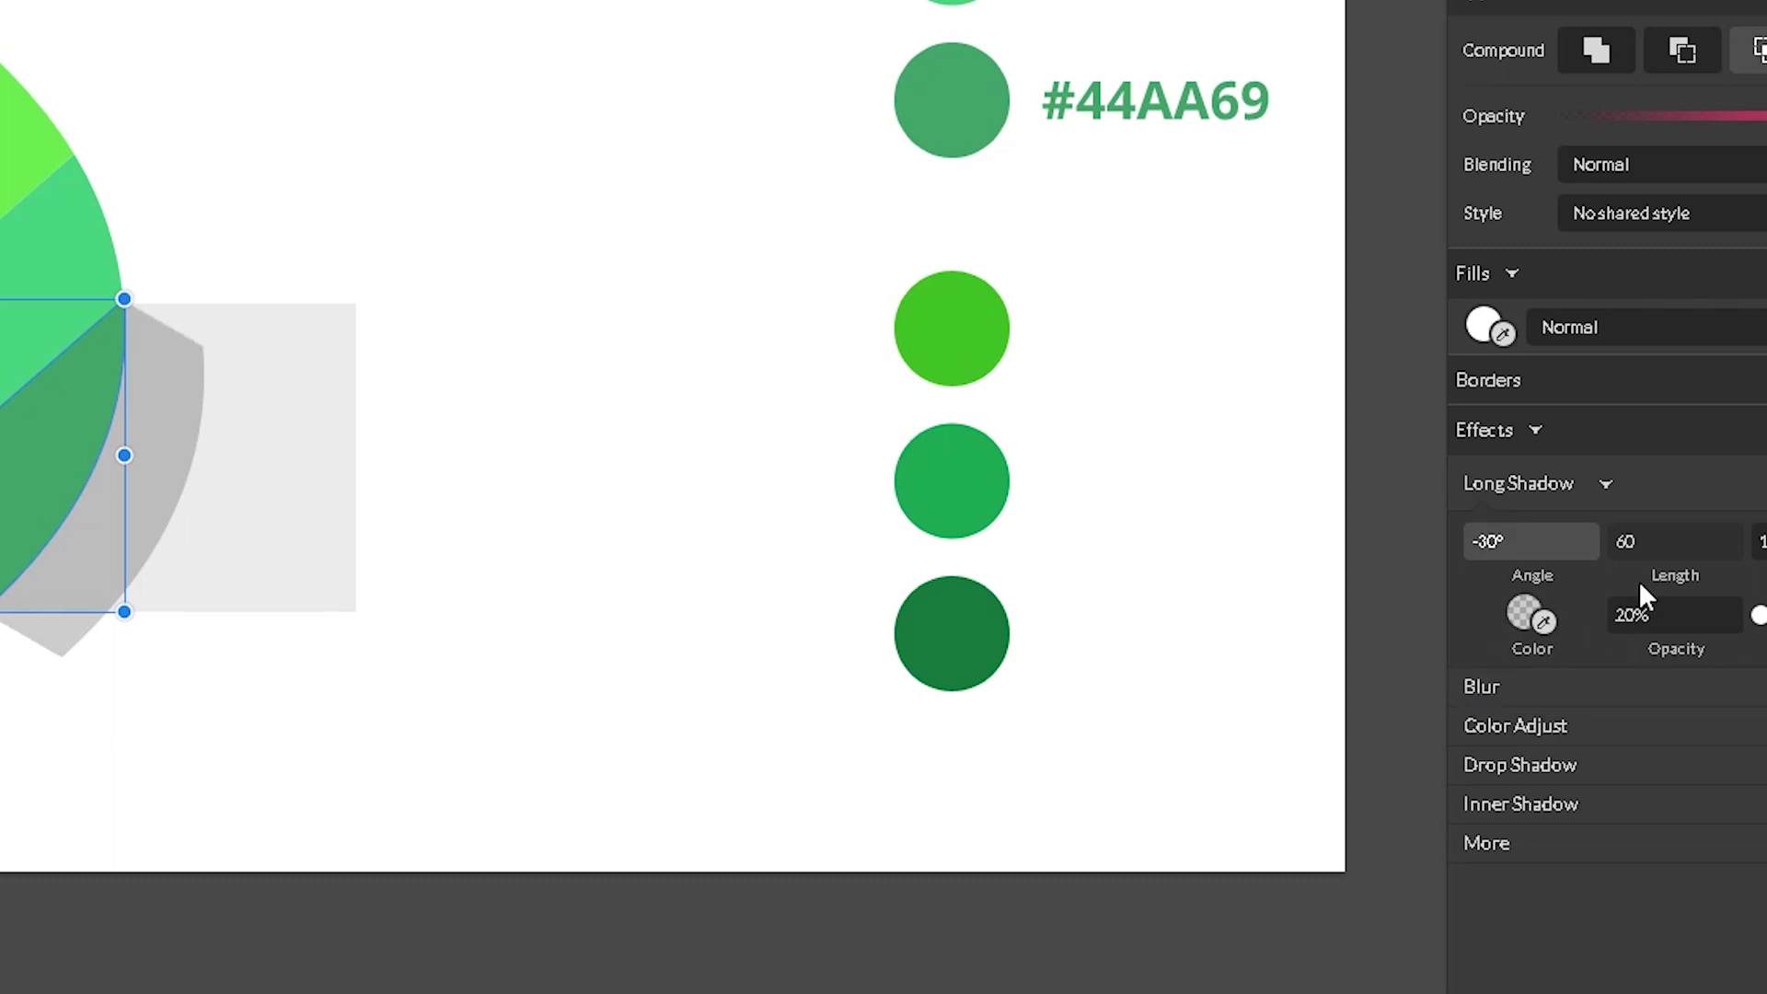
- Increase the long shadow's length from 60 to 213
left_click(1646, 542)
double_click(1645, 542)
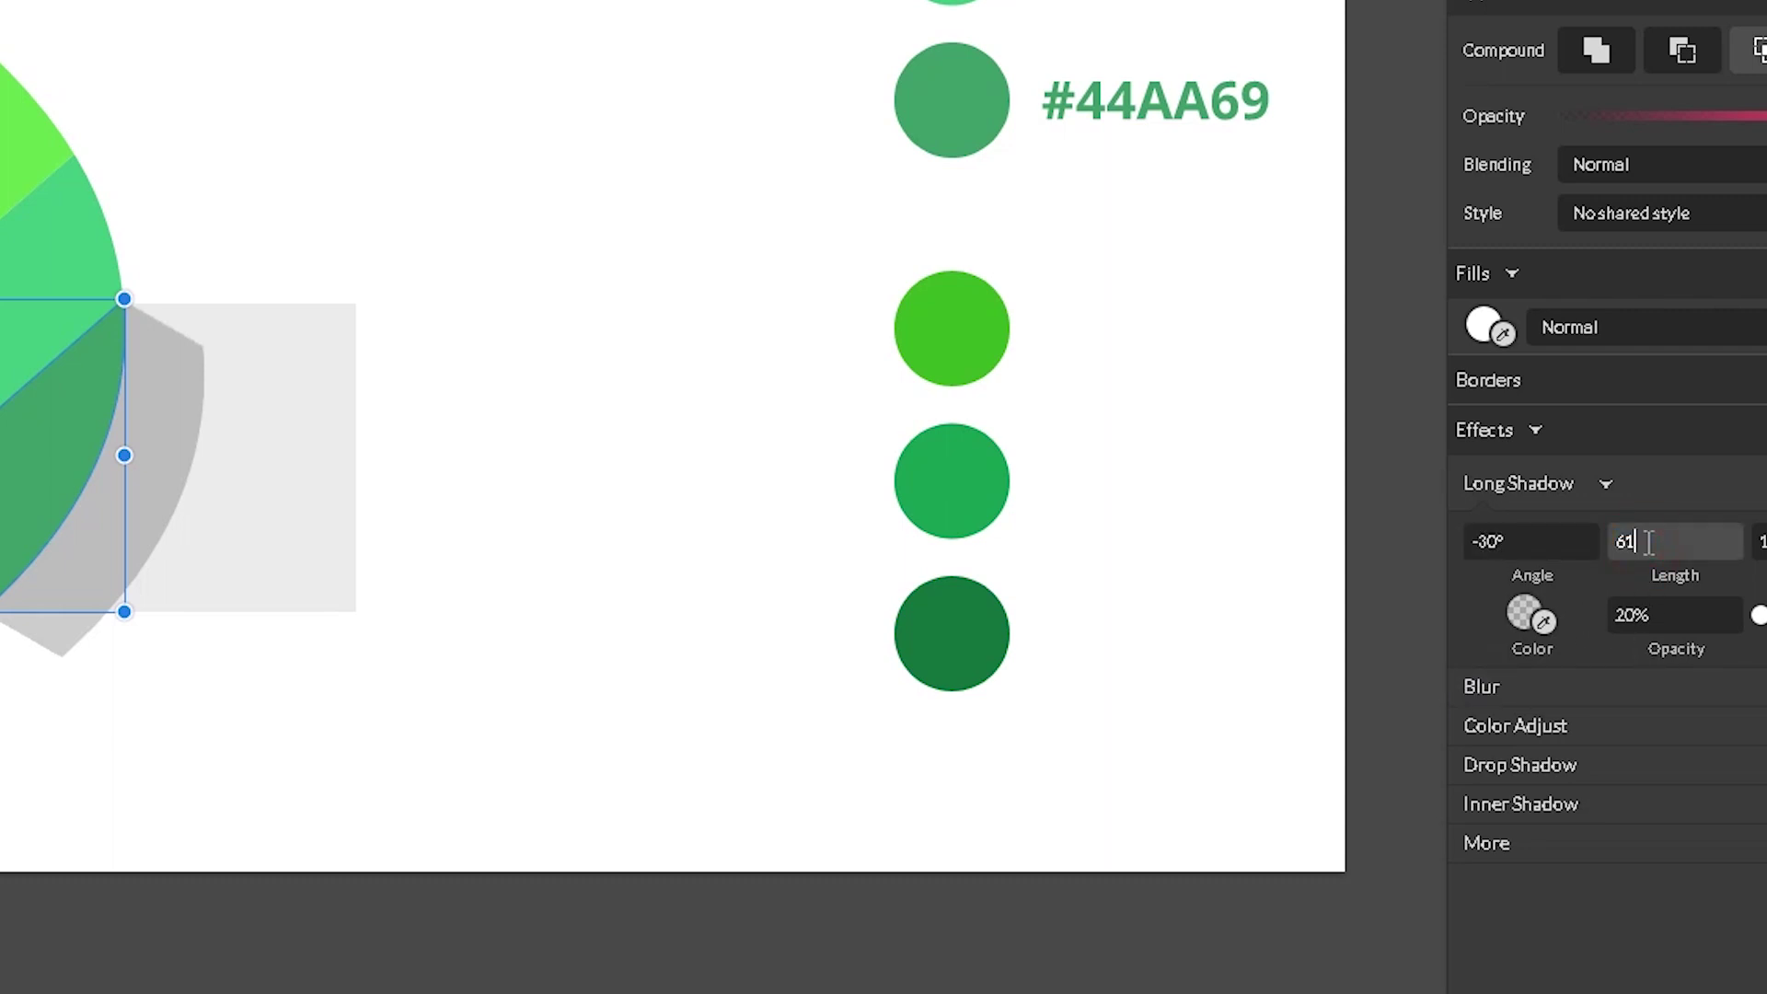
key("shift+Up")
key("shift+Up")
key("shift+Up")
key("shift+Up")
key("shift+Up")
key("Up")
key("Up")
key("Up")
key("Up")
key("Up")
key("Up")
key("Up")
key("Up")
key("Up")
key("Up")
key("Up")
key("Up")
key("Up")
key("Up")
key("Up")
key("Up")
key("Up")
key("Up")
key("Up")
key("Up")
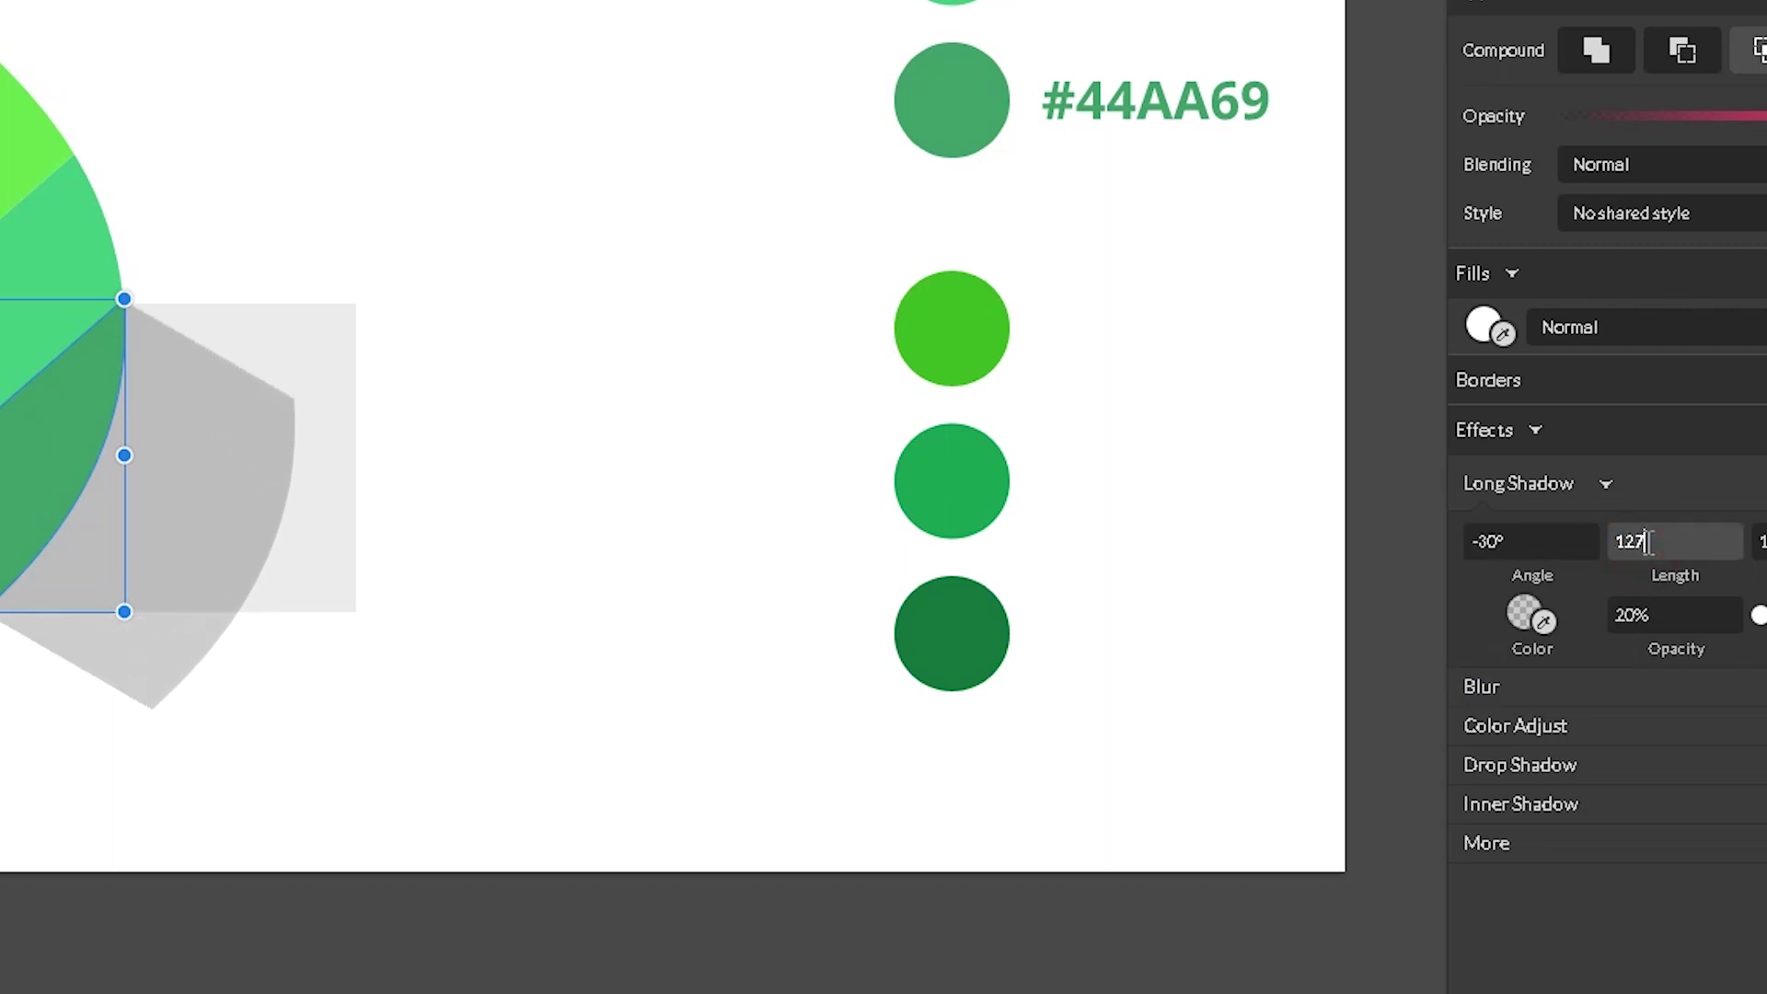
key("Up")
key("Up")
key("Up")
key("Up")
key("Up")
key("Up")
key("Up")
key("Up")
key("Up")
key("Up")
key("Up")
key("Up")
key("Up")
key("Up")
key("Up")
key("Up")
key("Up")
key("Up")
key("Up")
key("Up")
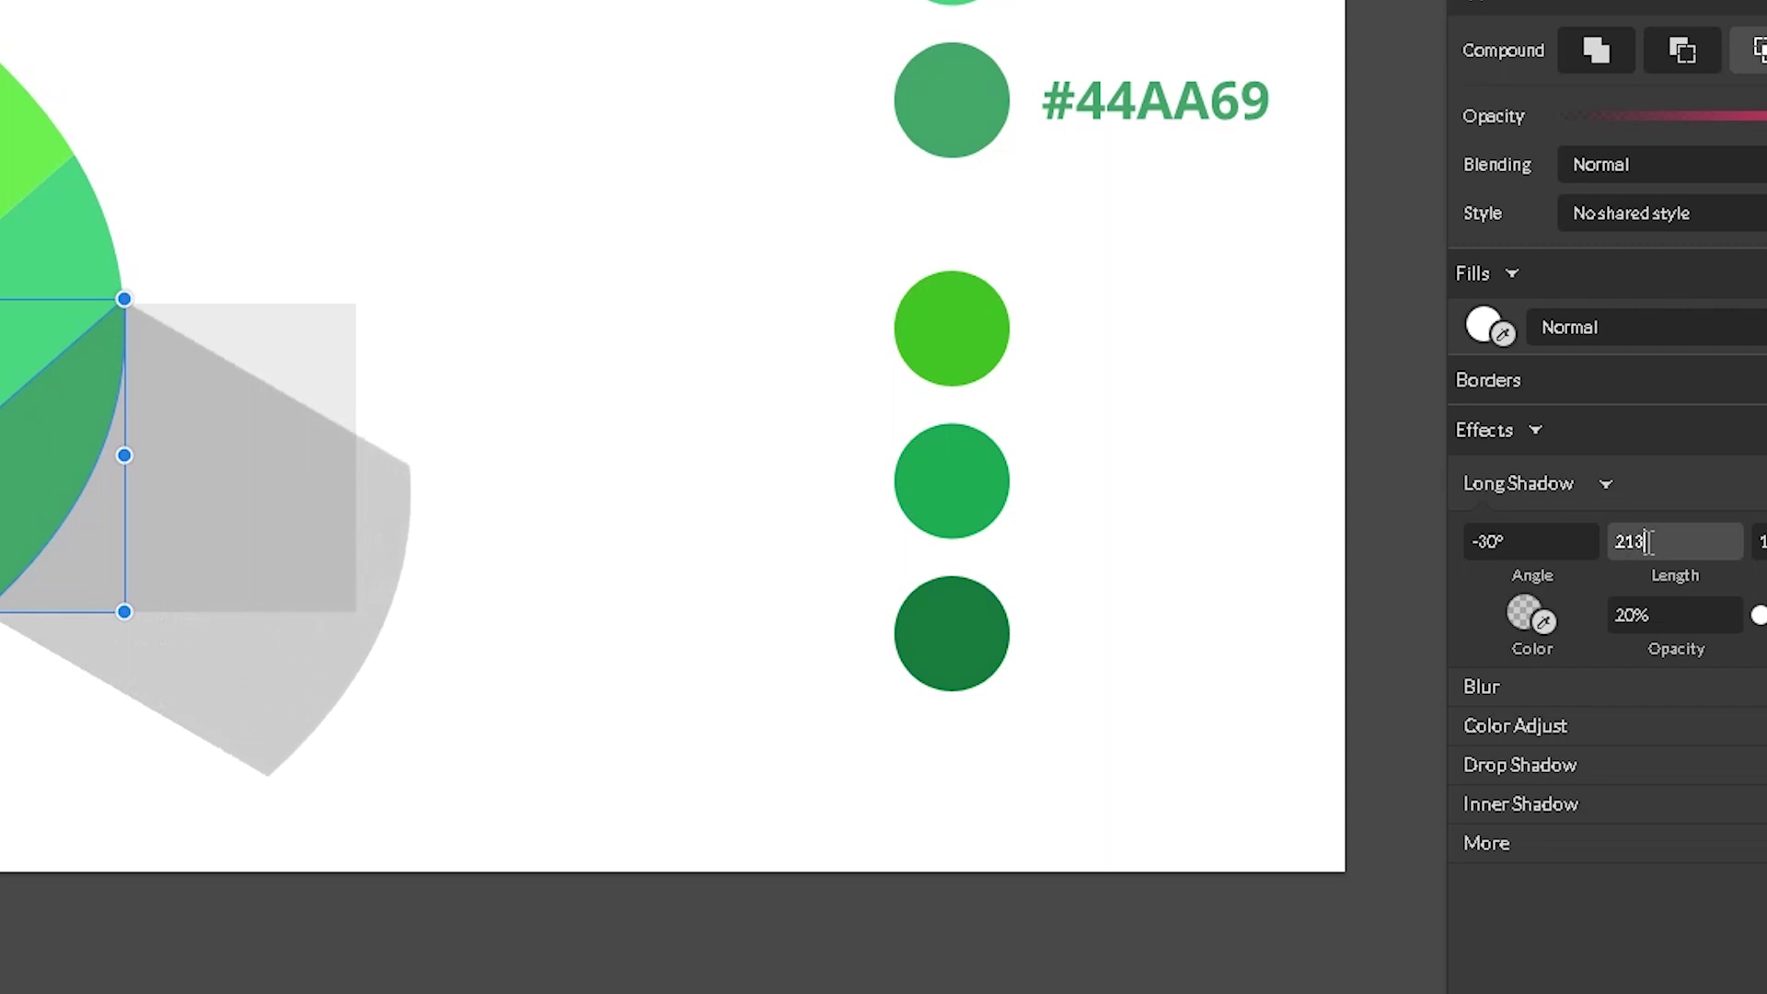
left_click(1510, 604)
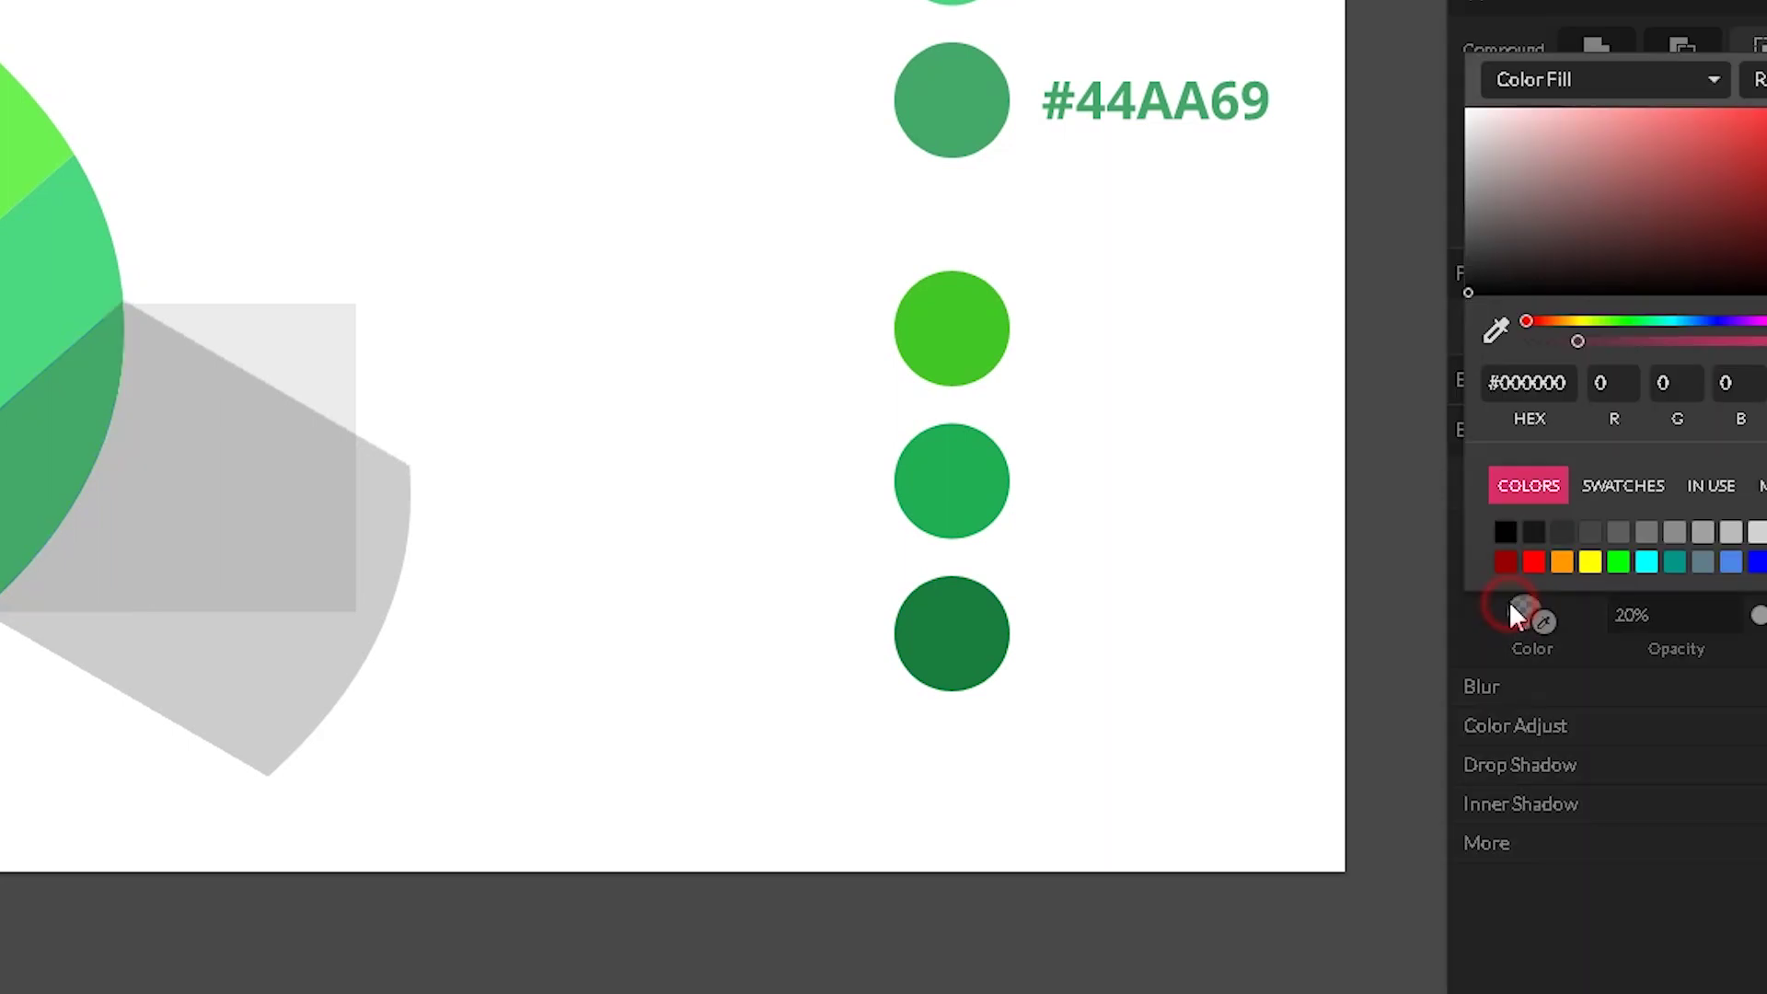
- Make the shadow colour a black linear gradient with its end stop at 0% alpha
left_click(1558, 87)
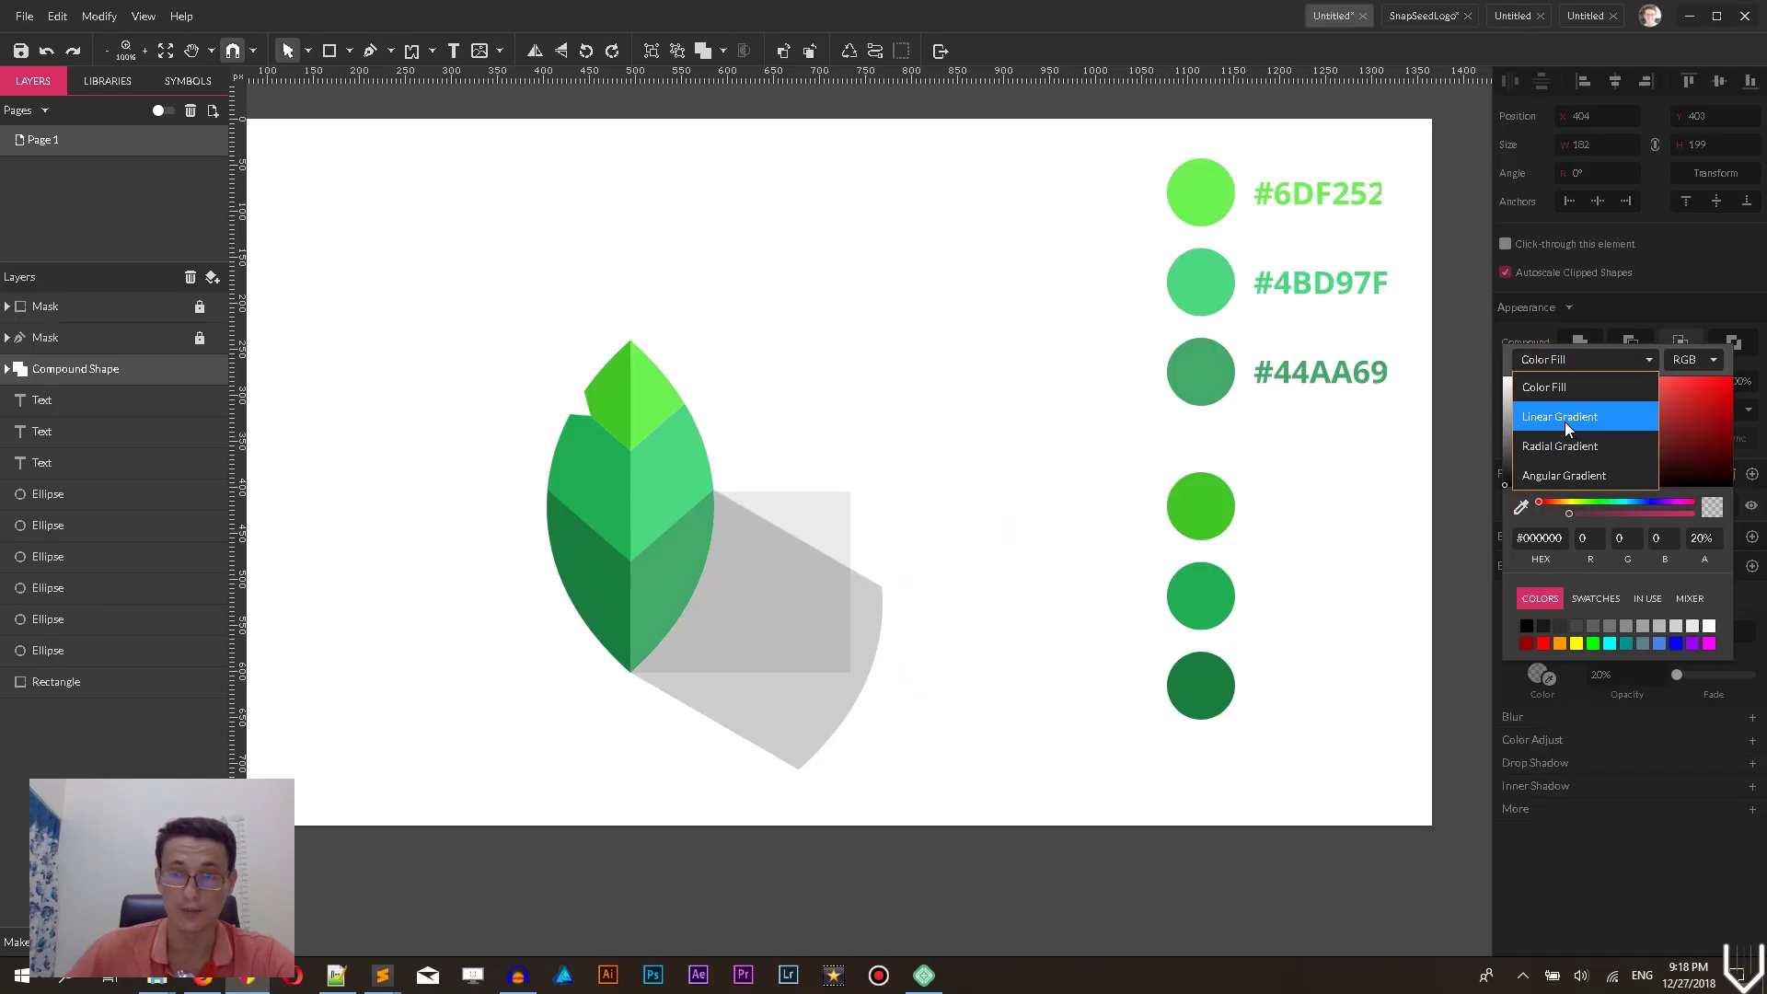
left_click(1565, 422)
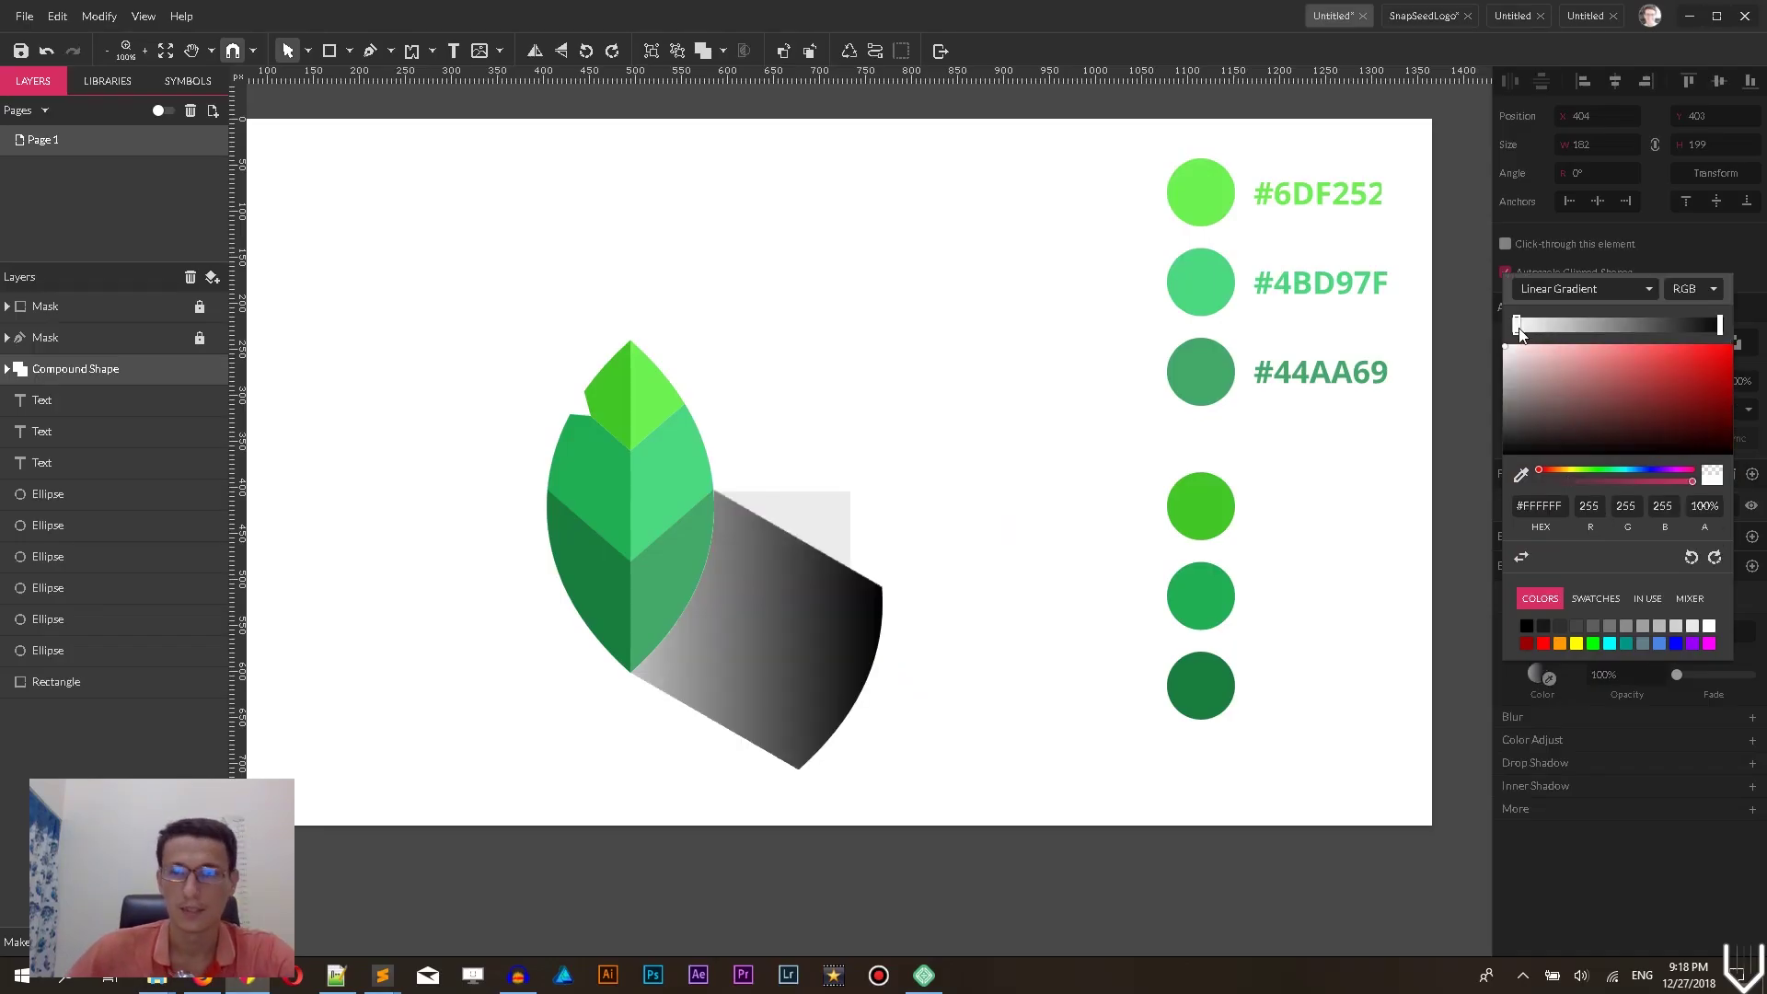
left_click_drag(1509, 351, 1505, 454)
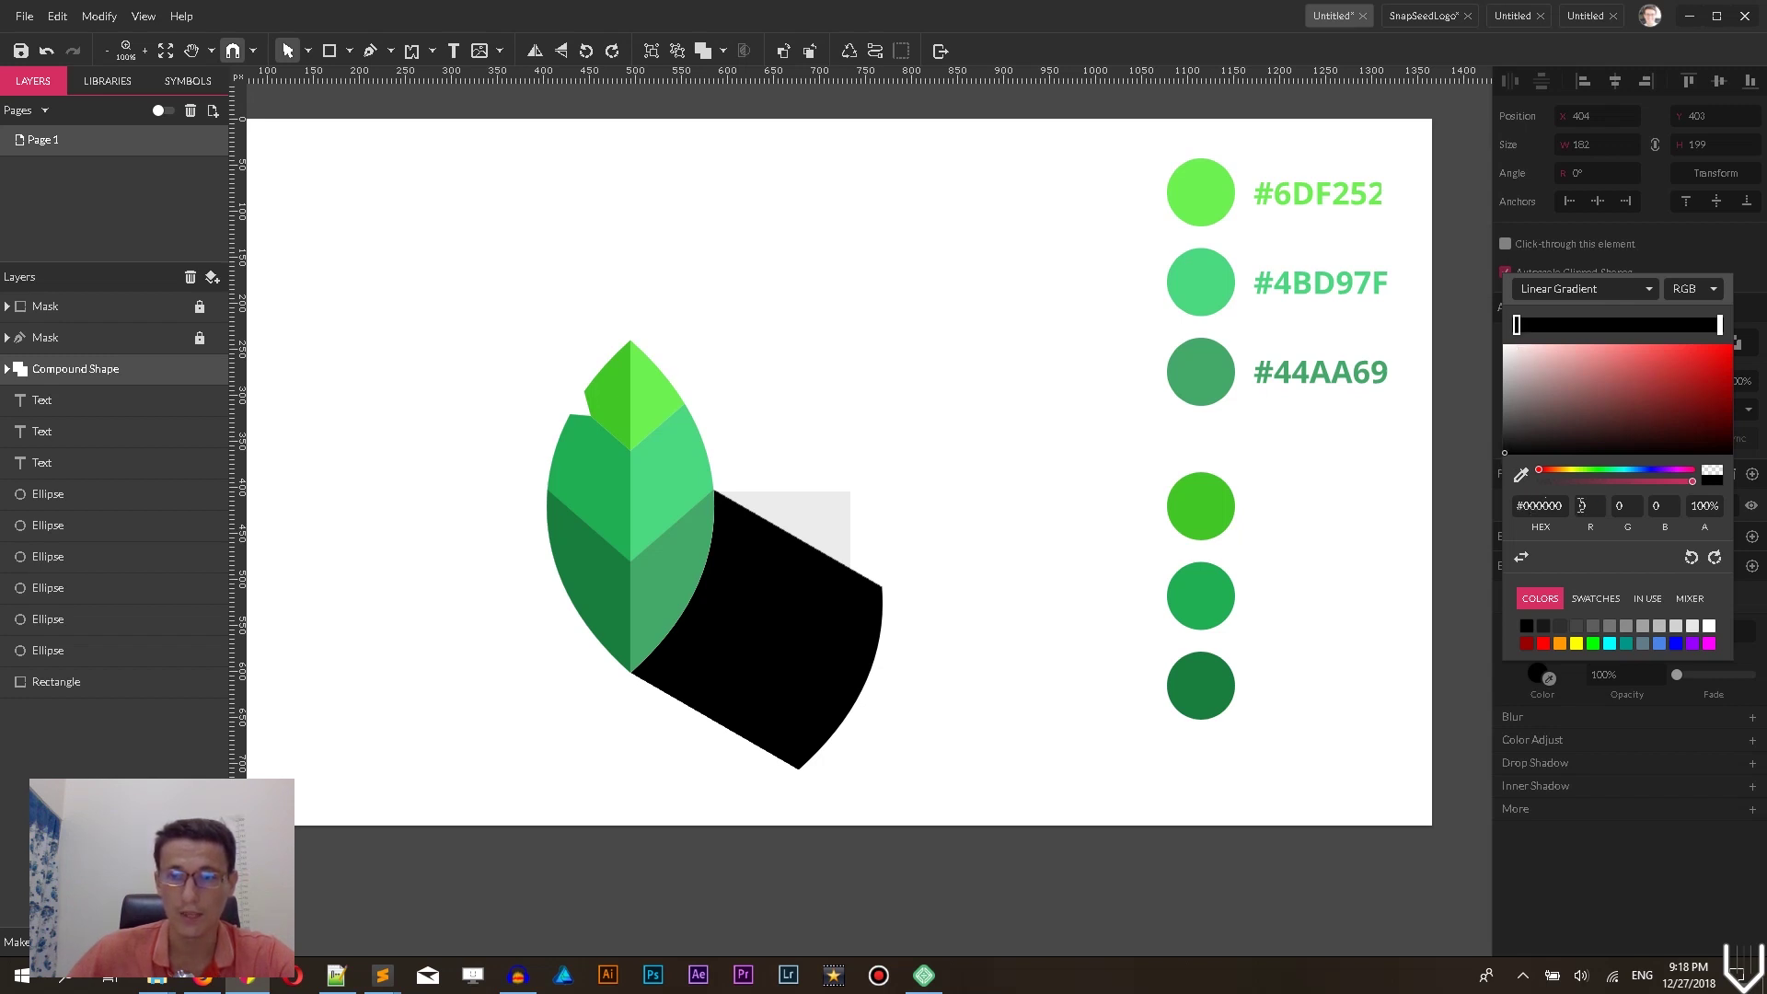
left_click(1720, 326)
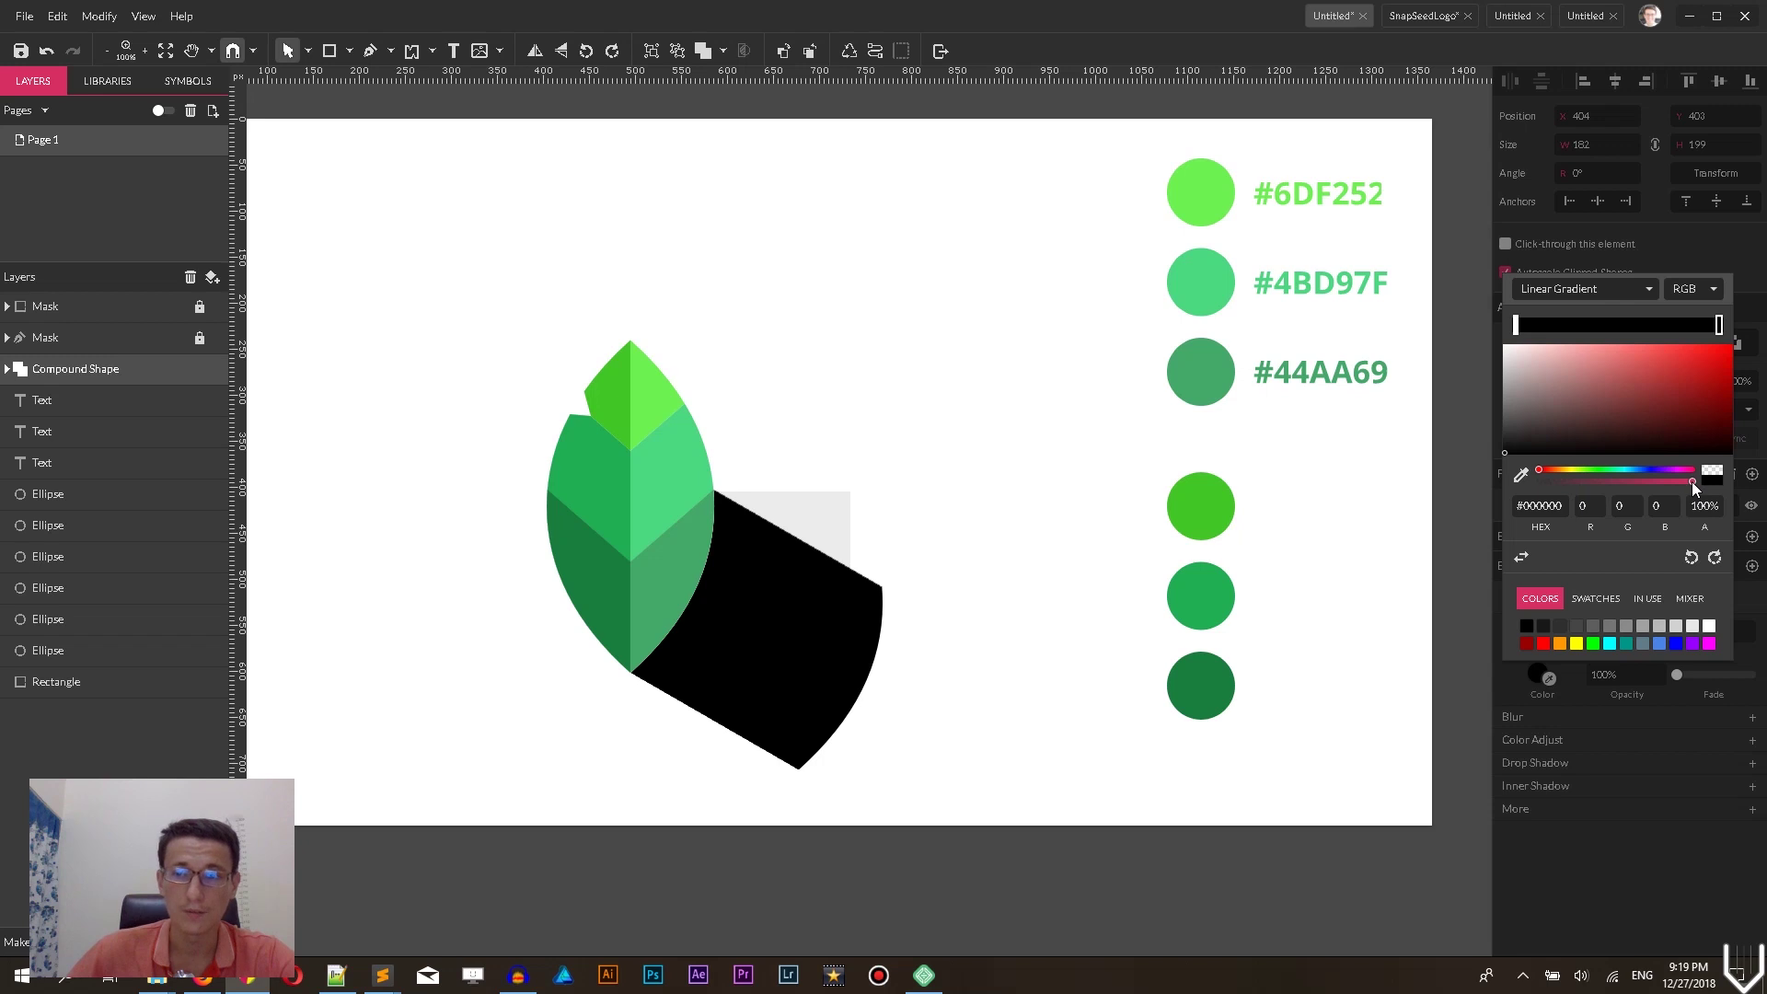
left_click_drag(1691, 483, 1674, 482)
left_click(1539, 482)
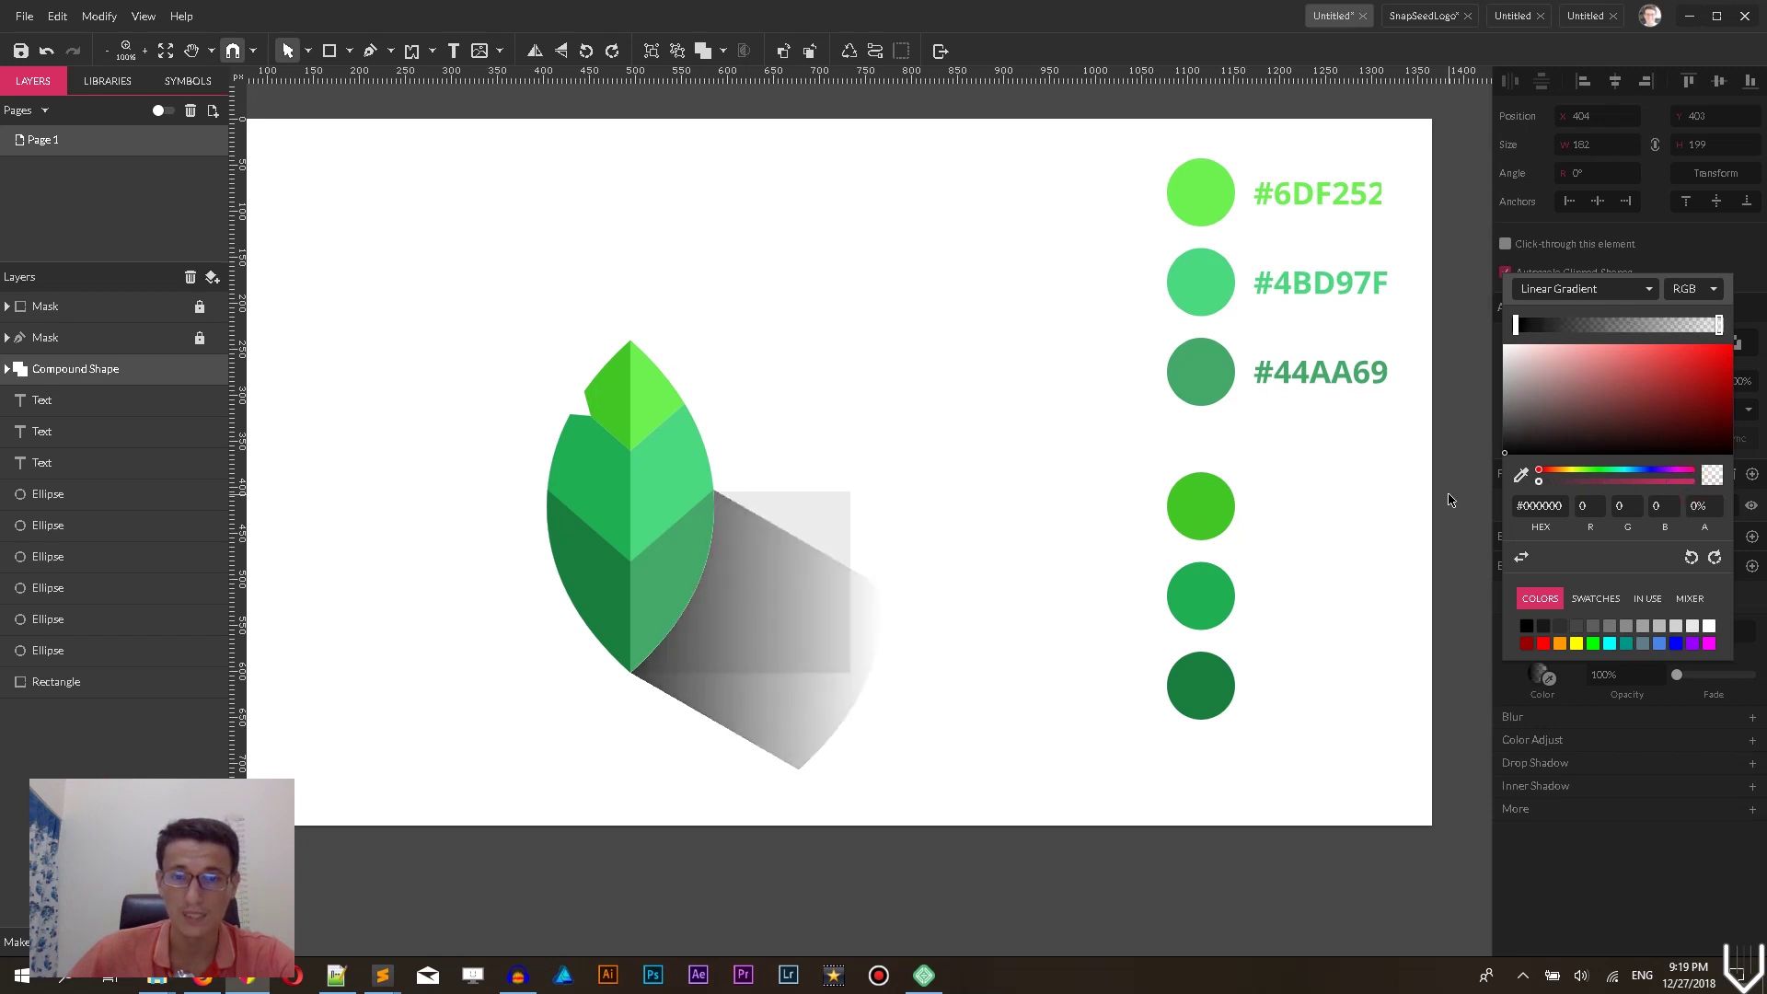
left_click(949, 549)
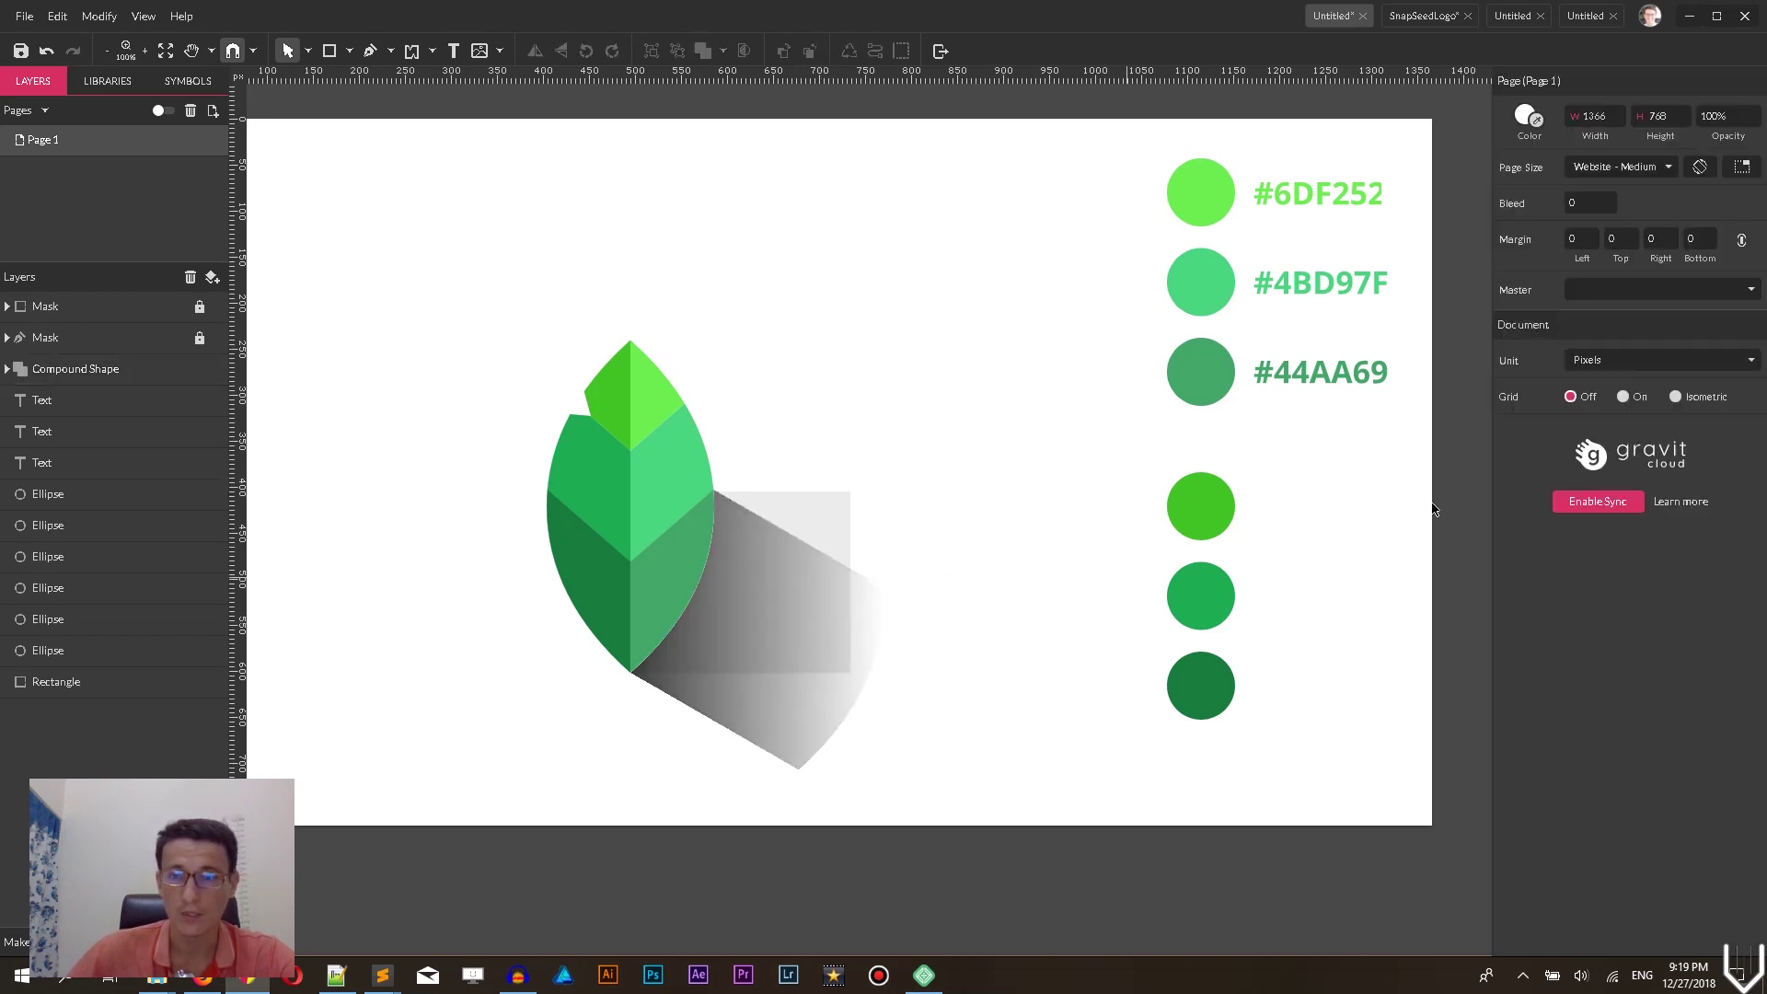
- Select the Compound Shape and reduce its Long Shadow opacity to 30%
left_click(826, 686)
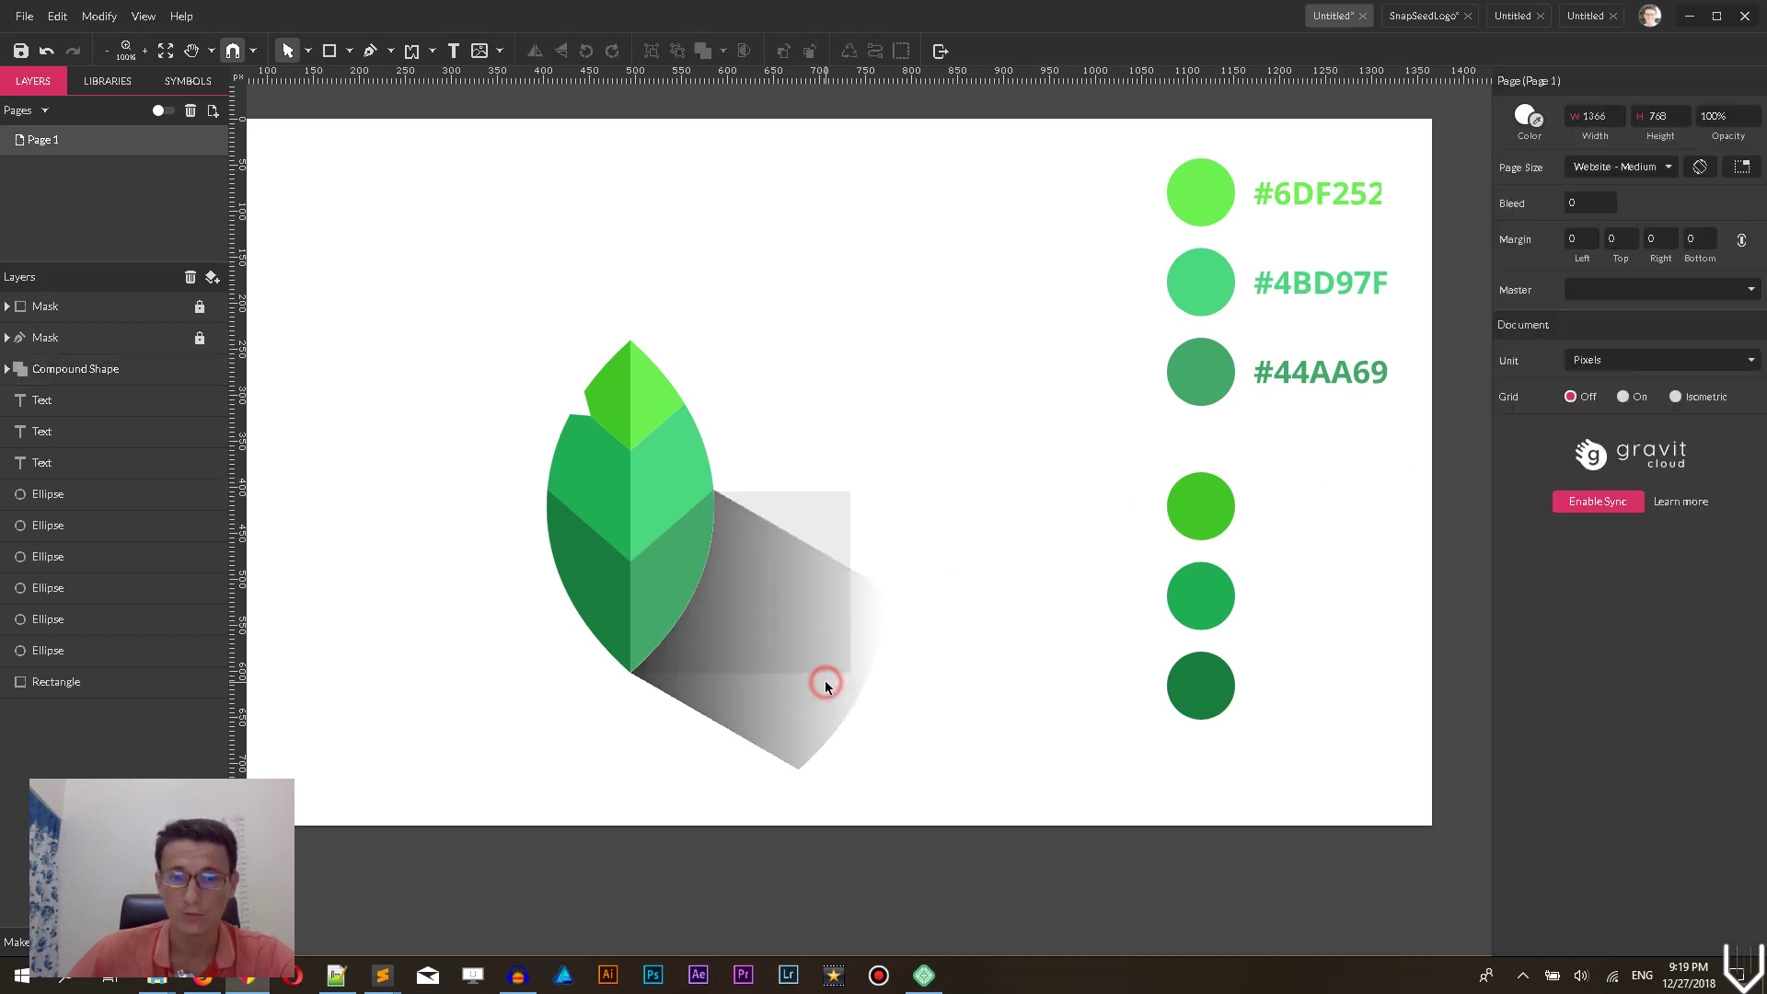
left_click(79, 369)
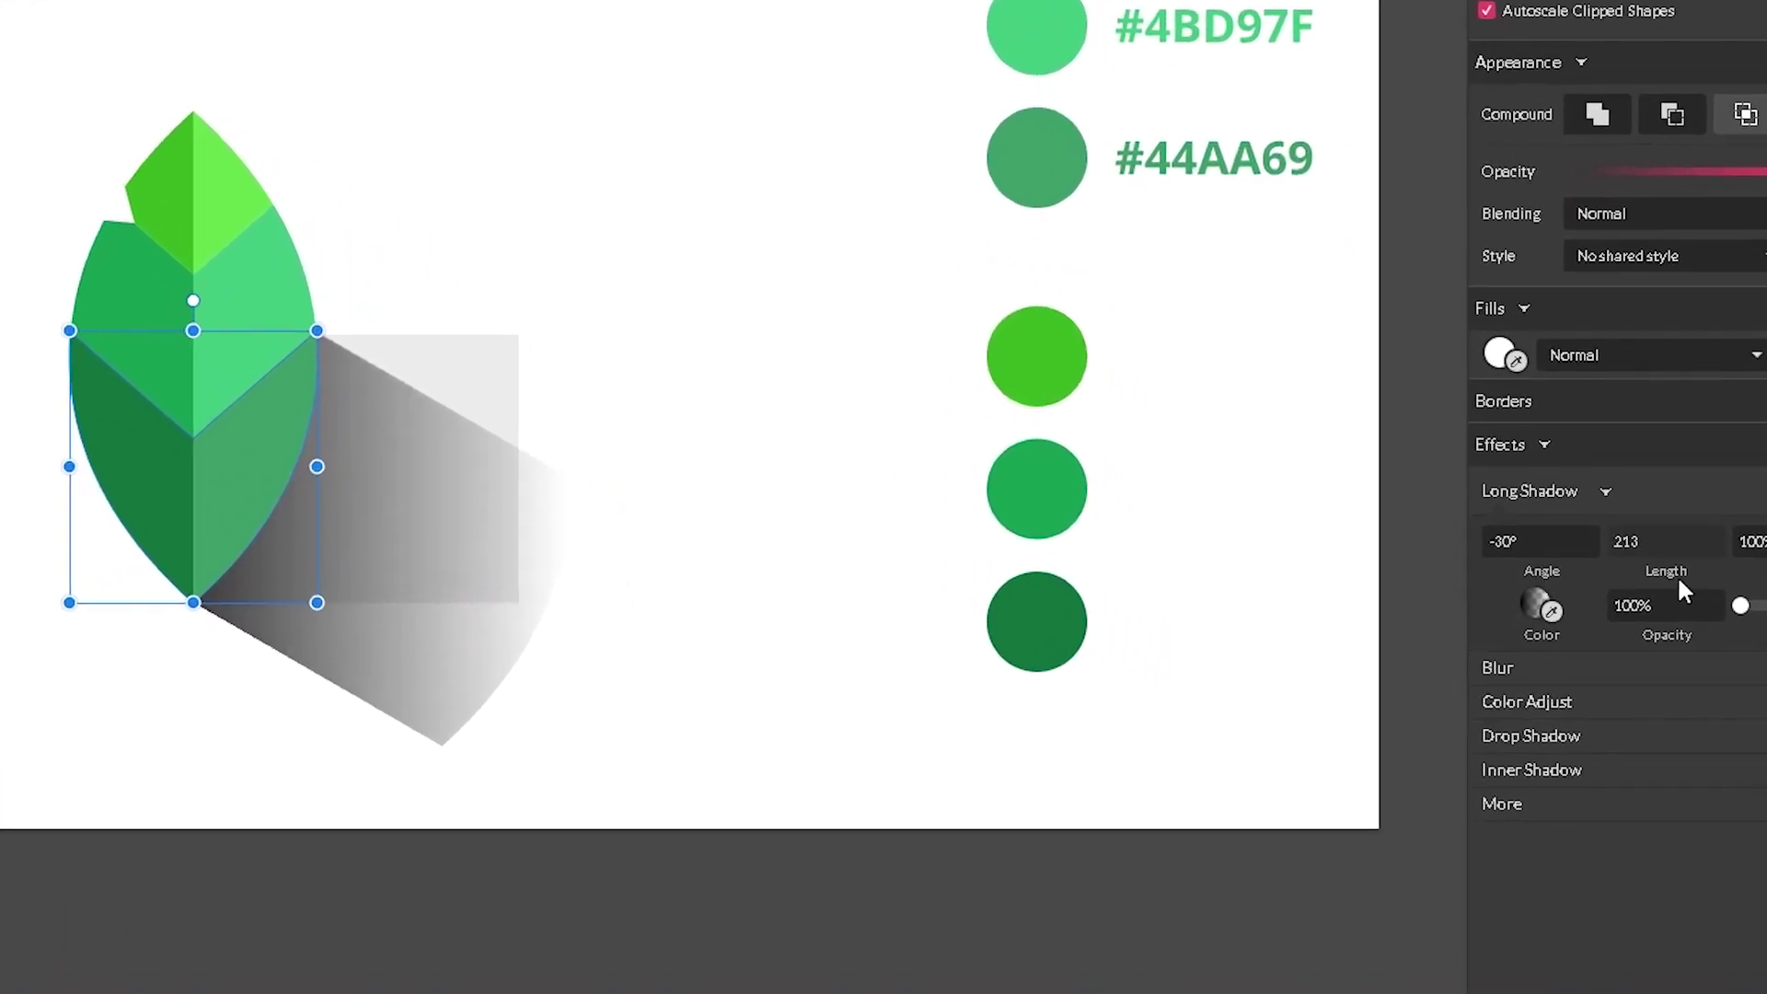
left_click(1694, 575)
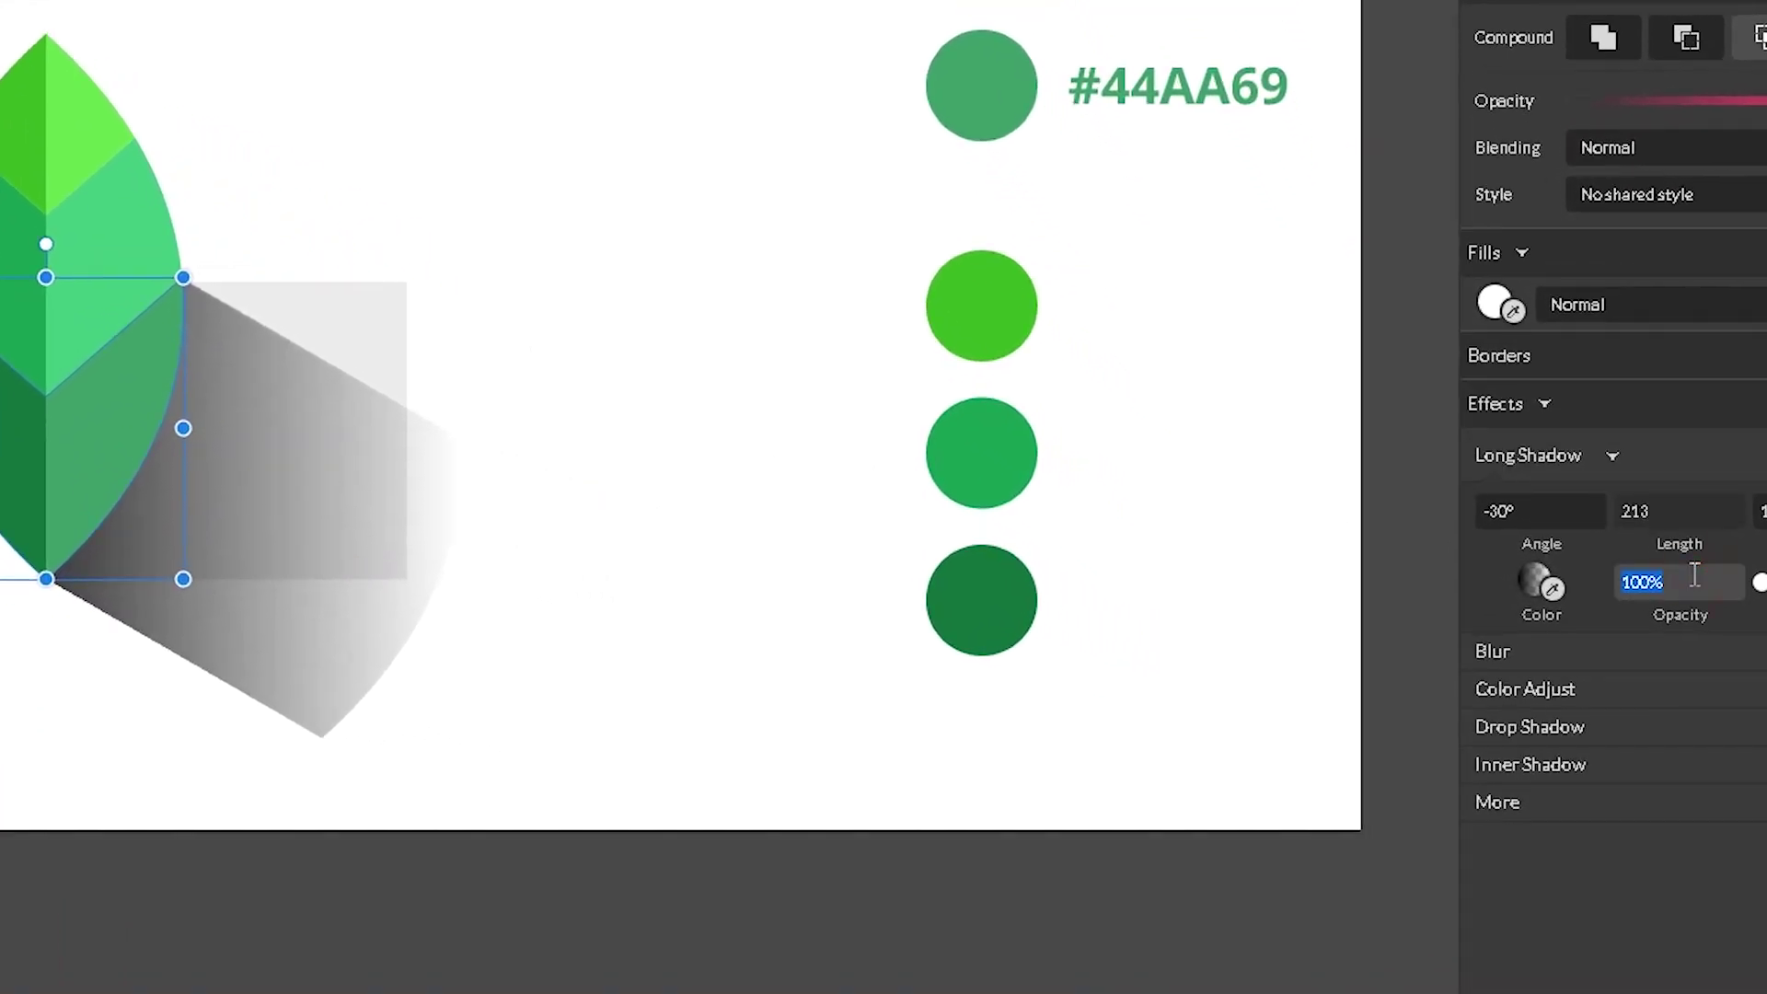
type("60%")
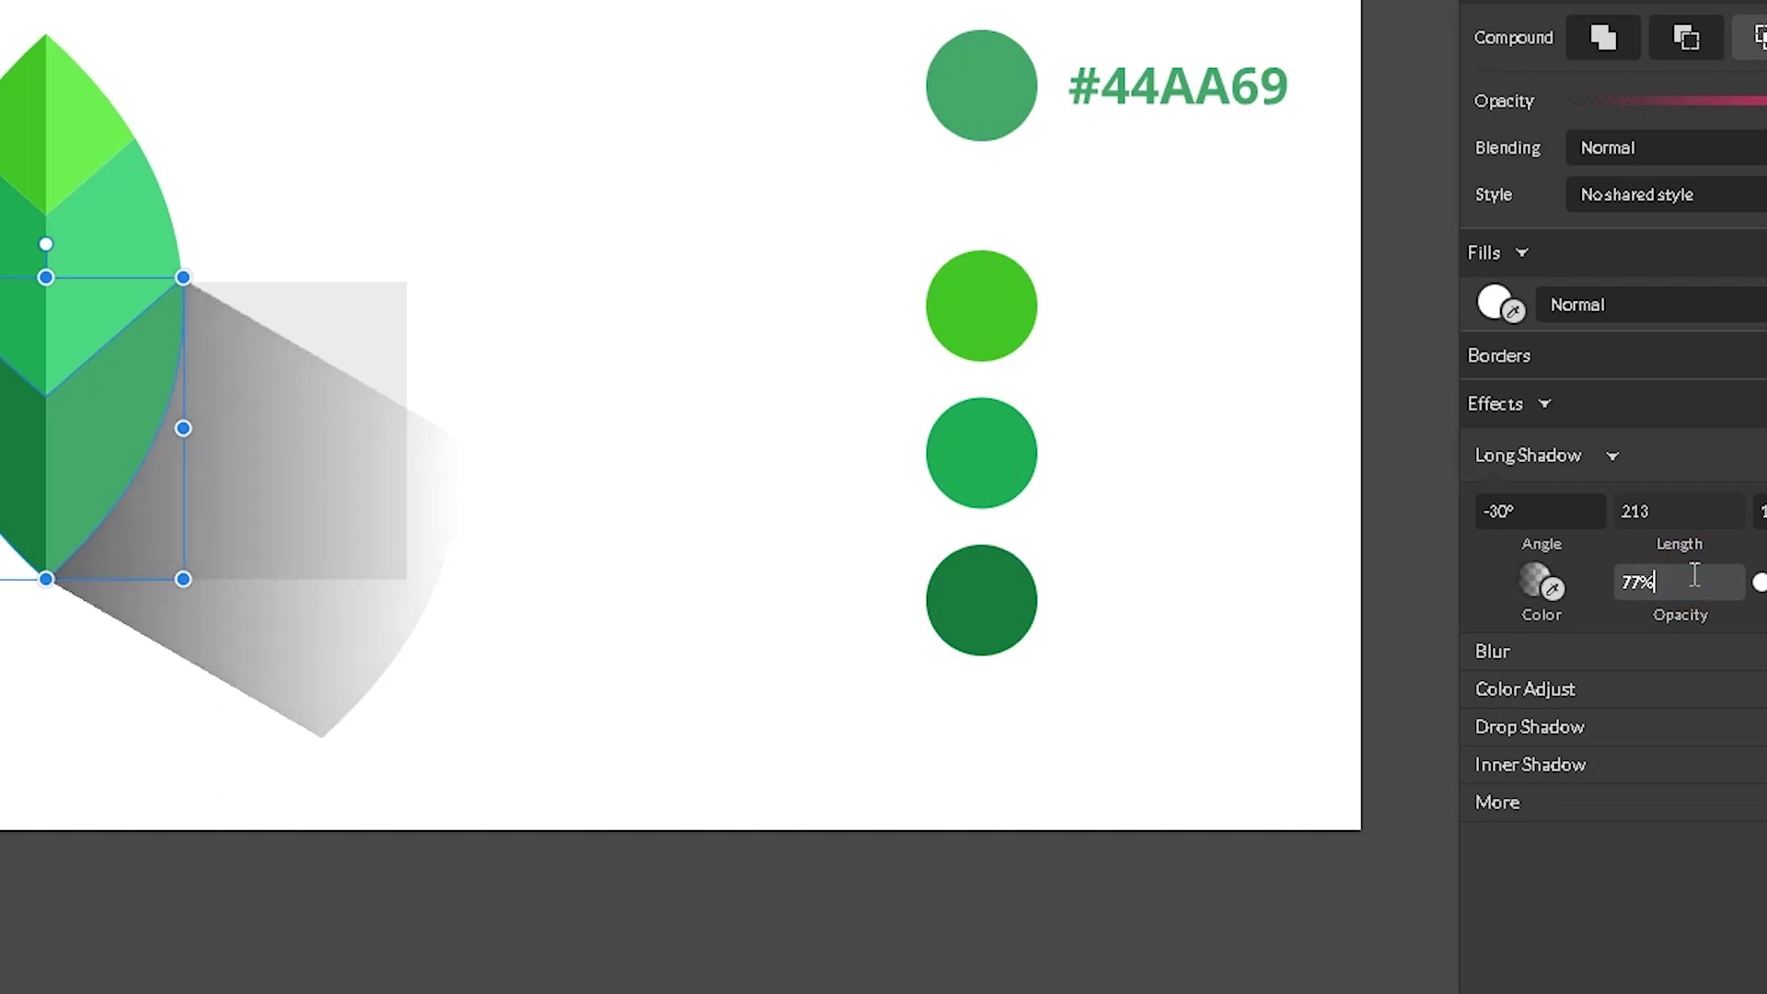
key("BackSpace")
key("BackSpace")
key("BackSpace")
type("43%")
key("Down")
key("Down")
key("Down")
key("Down")
key("Down")
key("Down")
key("Down")
key("Down")
key("Down")
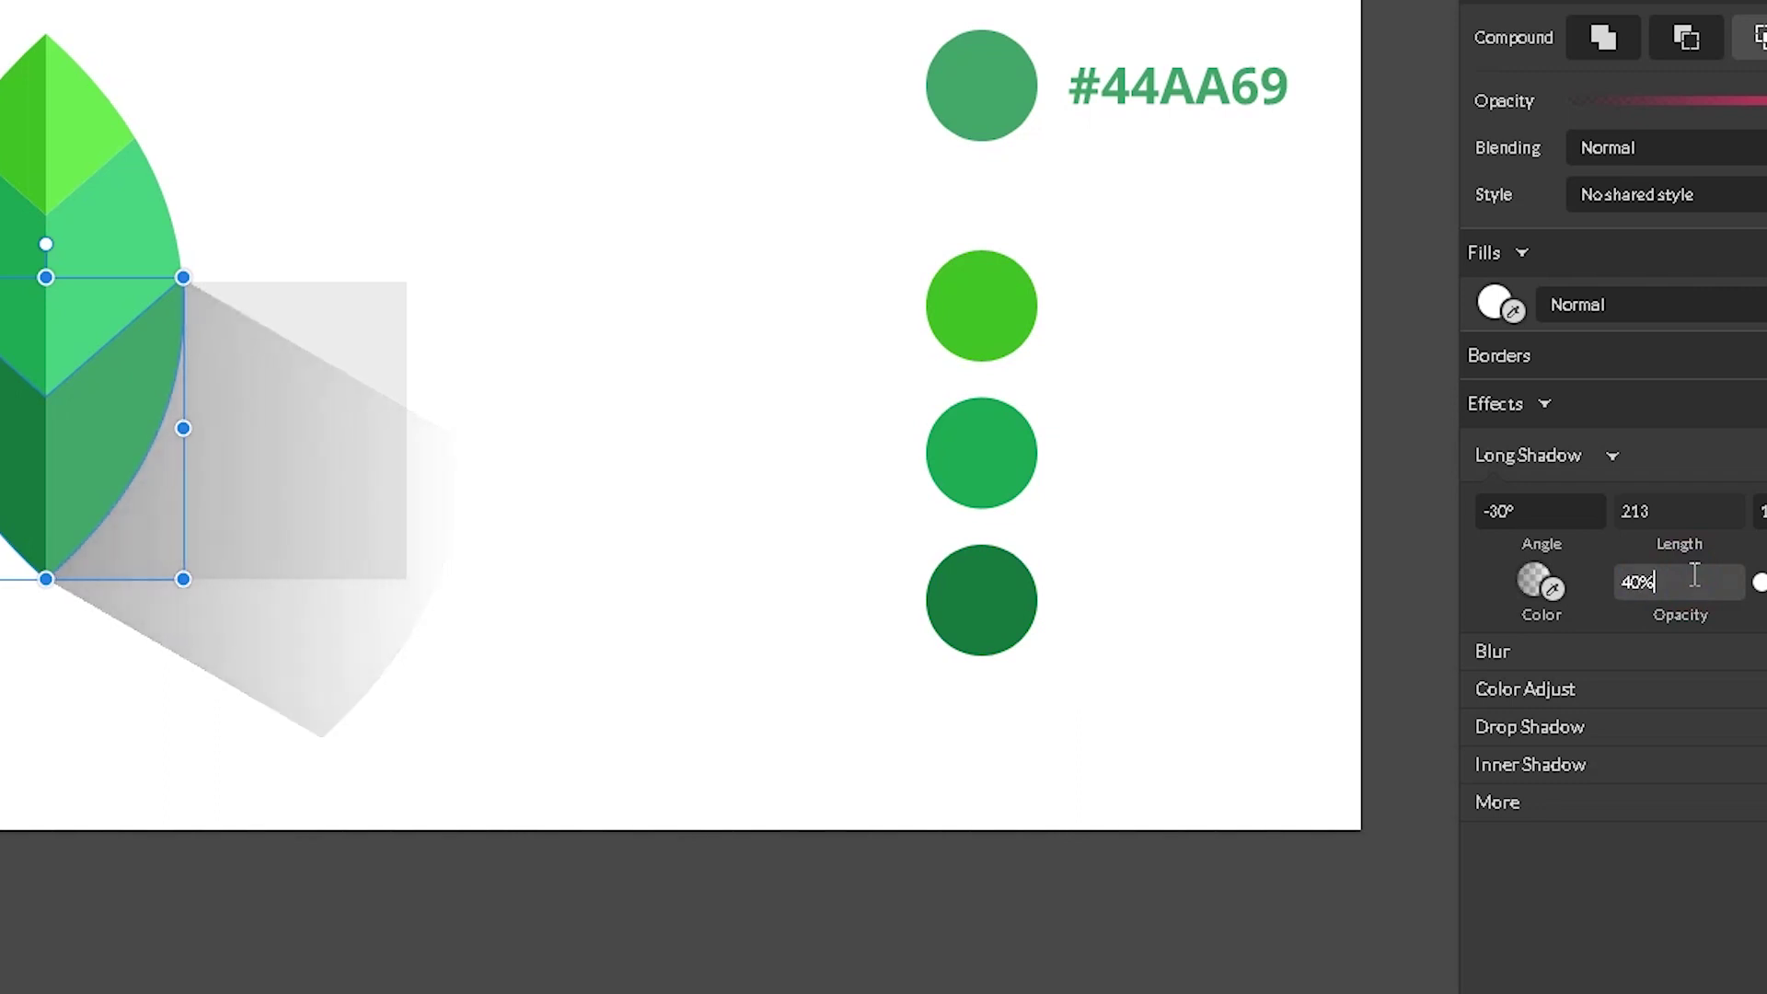
key("Down")
key("Down")
key("Down")
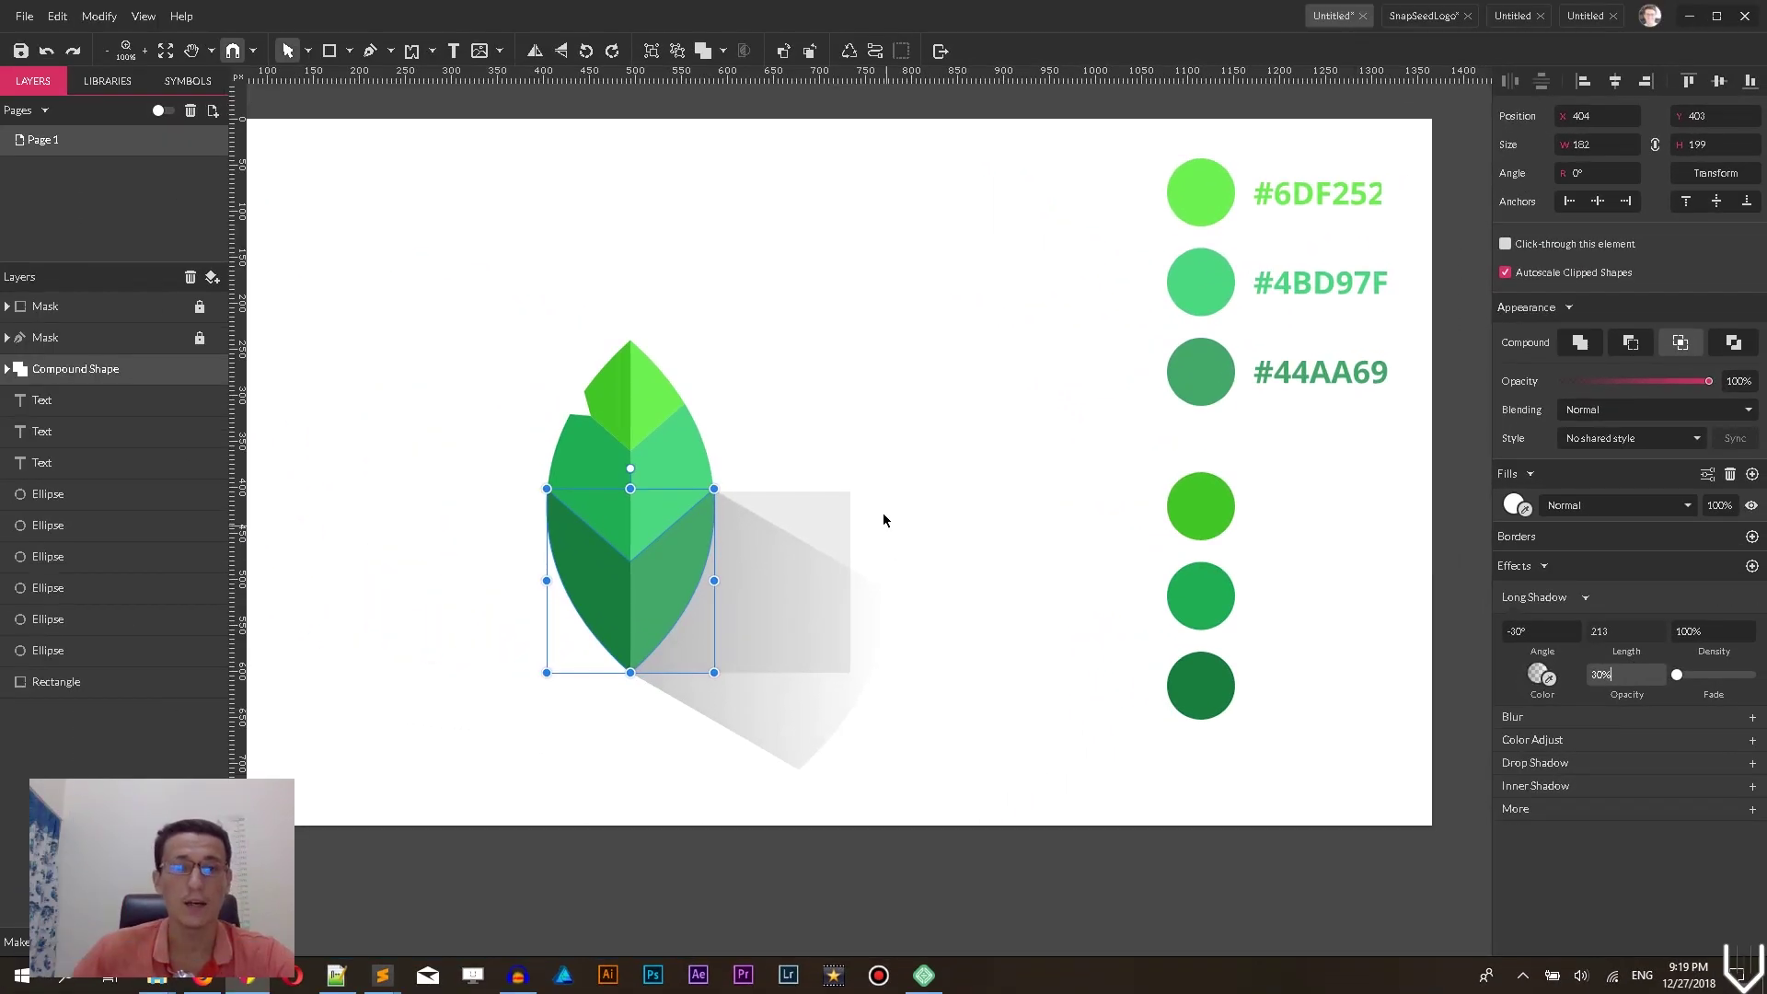
left_click(829, 506)
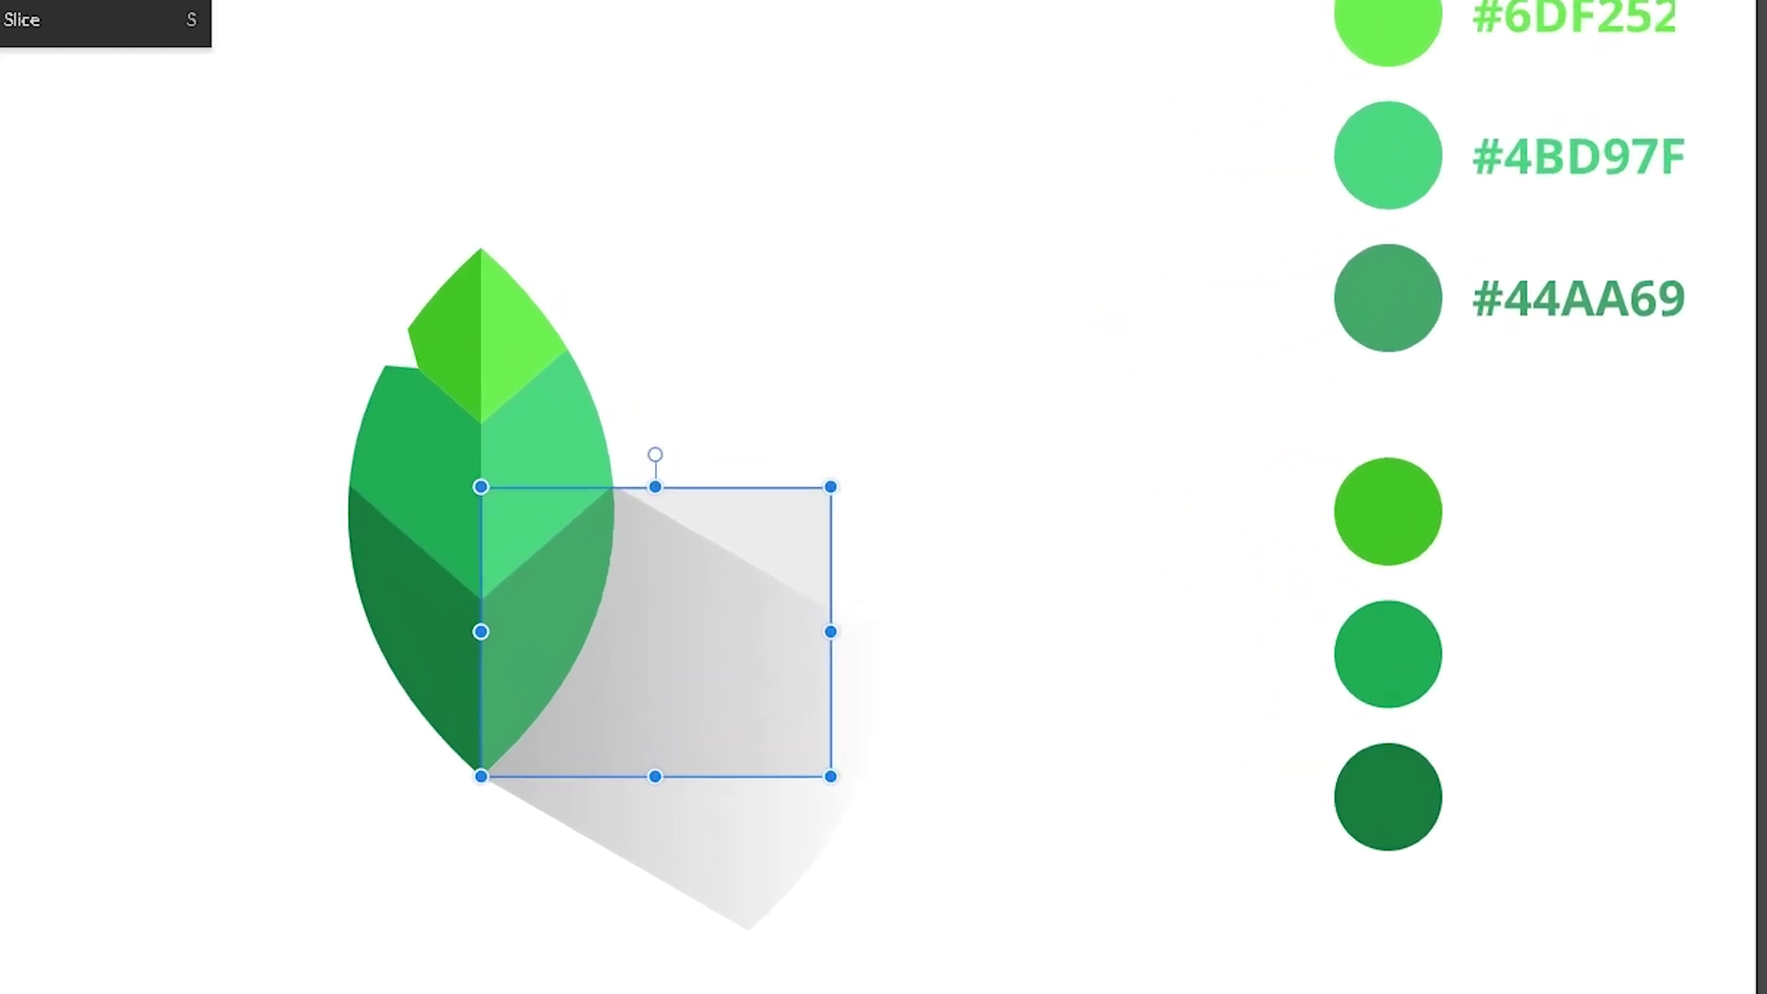
- Give the grey rectangle a corner radius of 35 on all four corners
key("m")
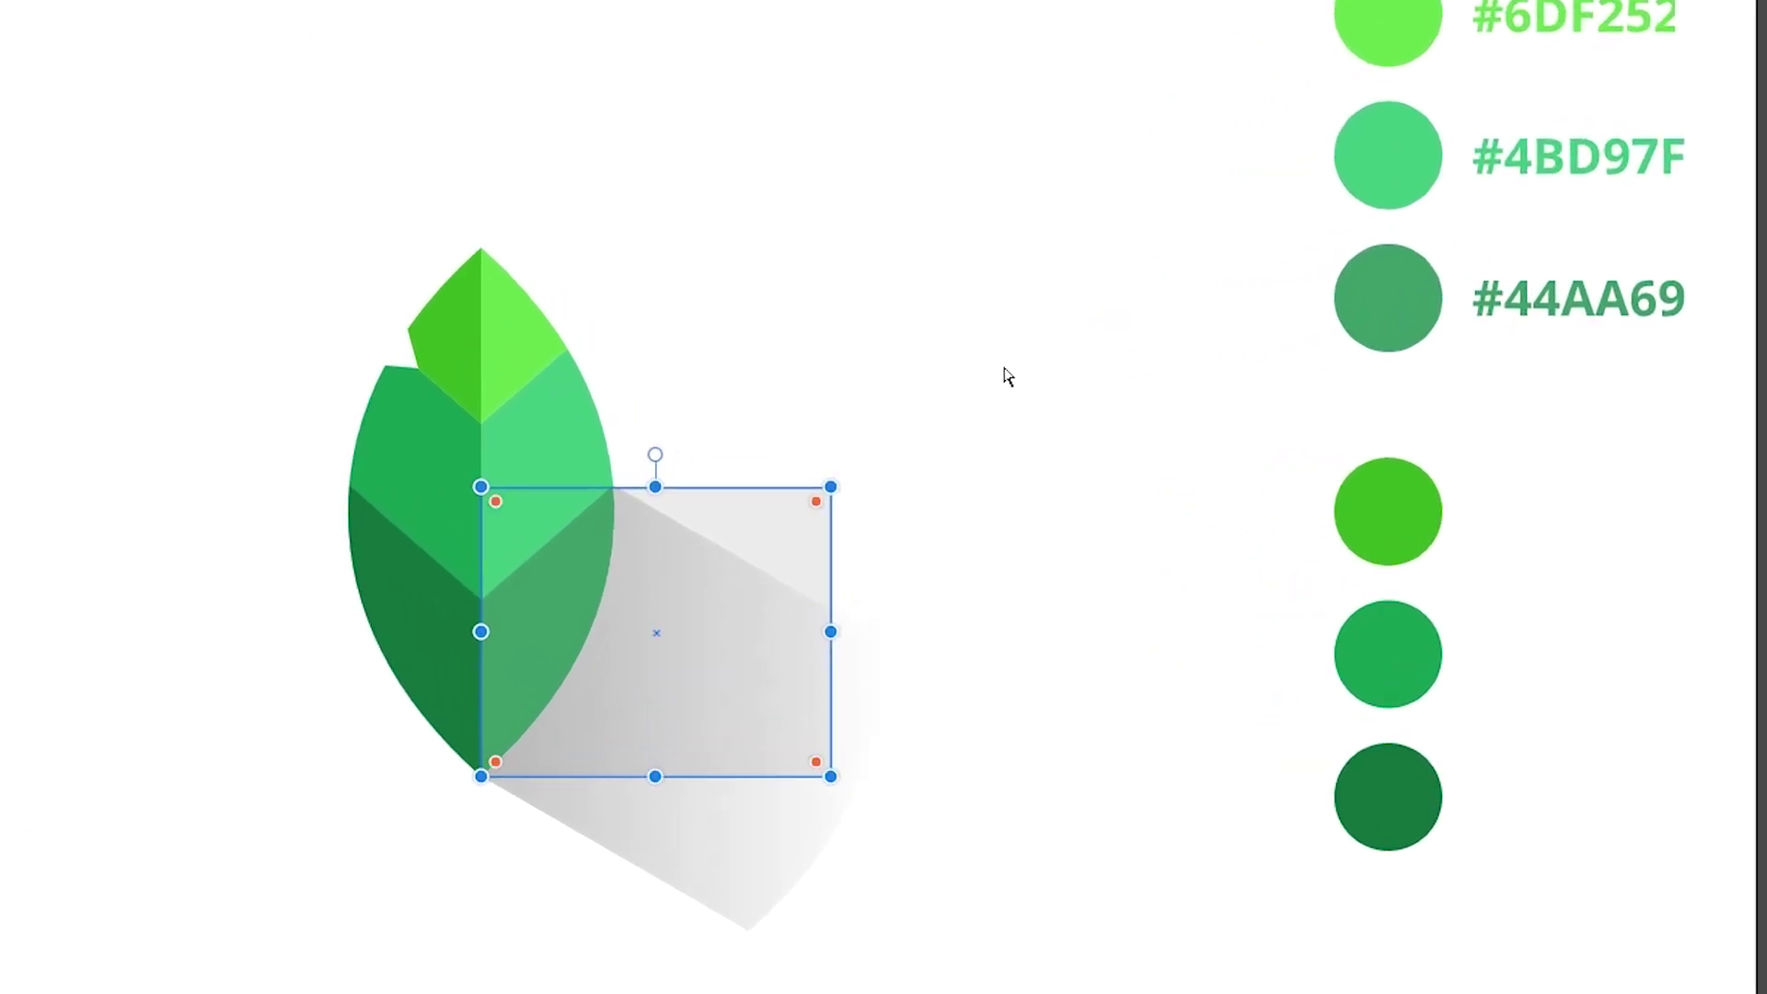
left_click(817, 500)
left_click_drag(819, 504, 776, 545)
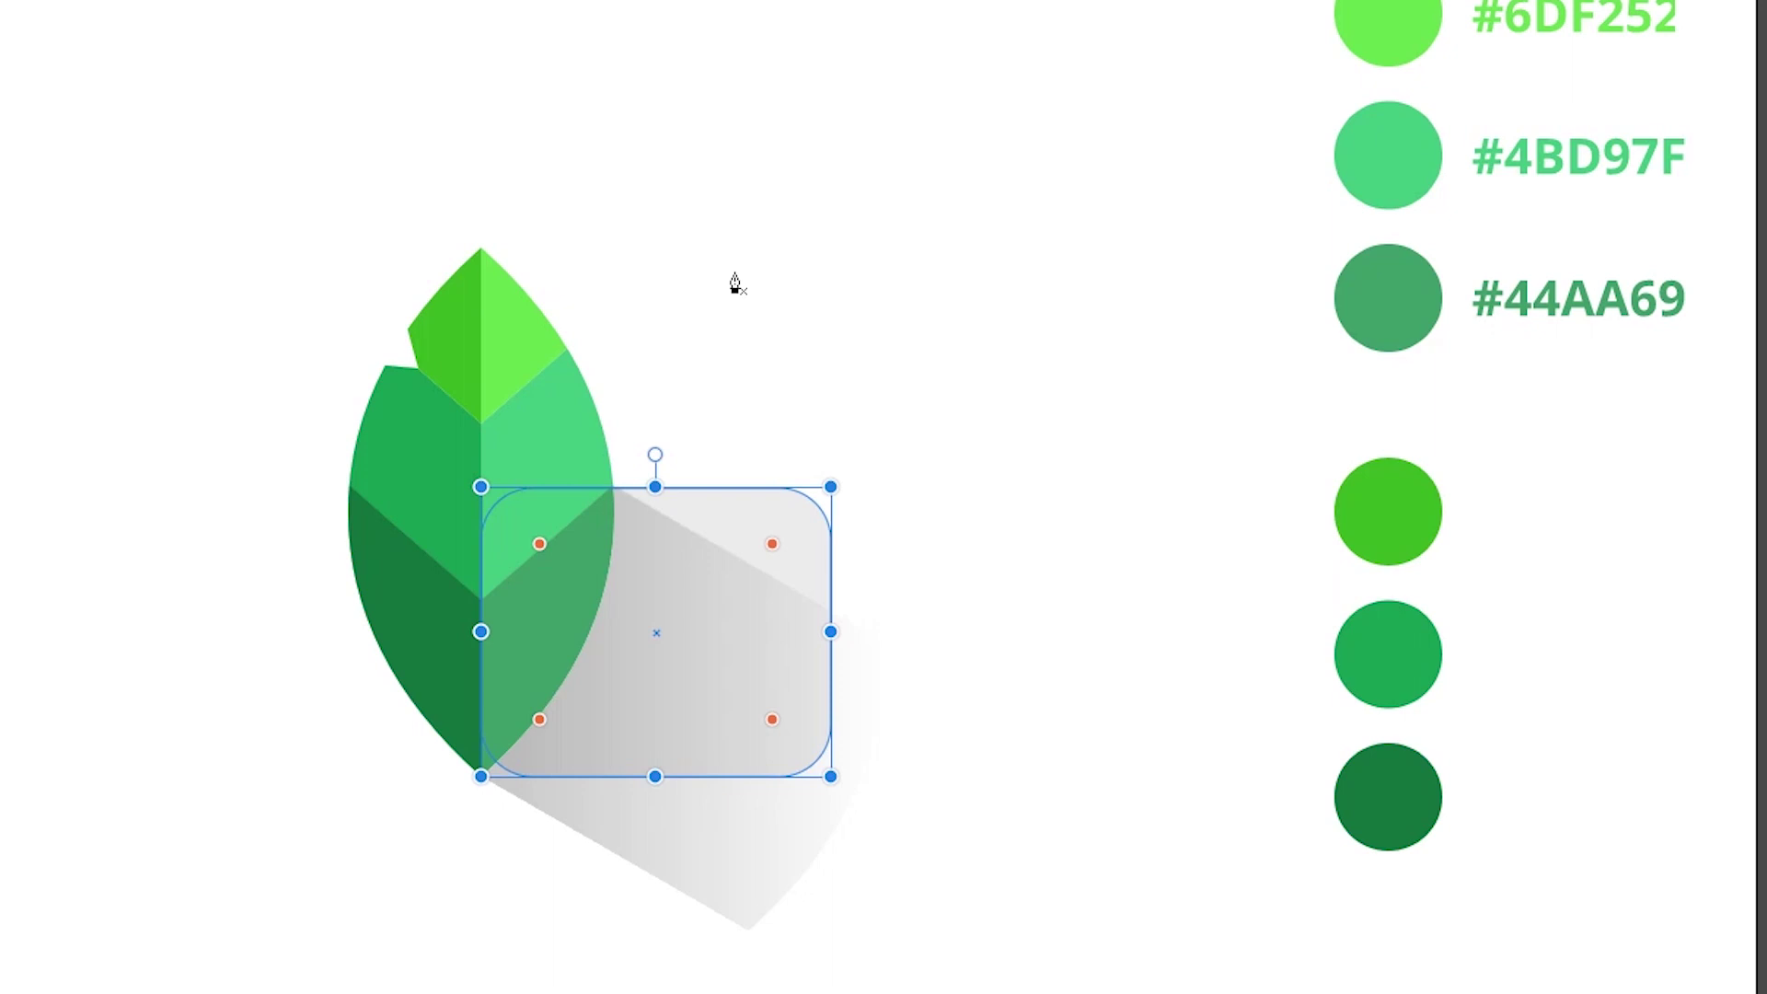
key("p")
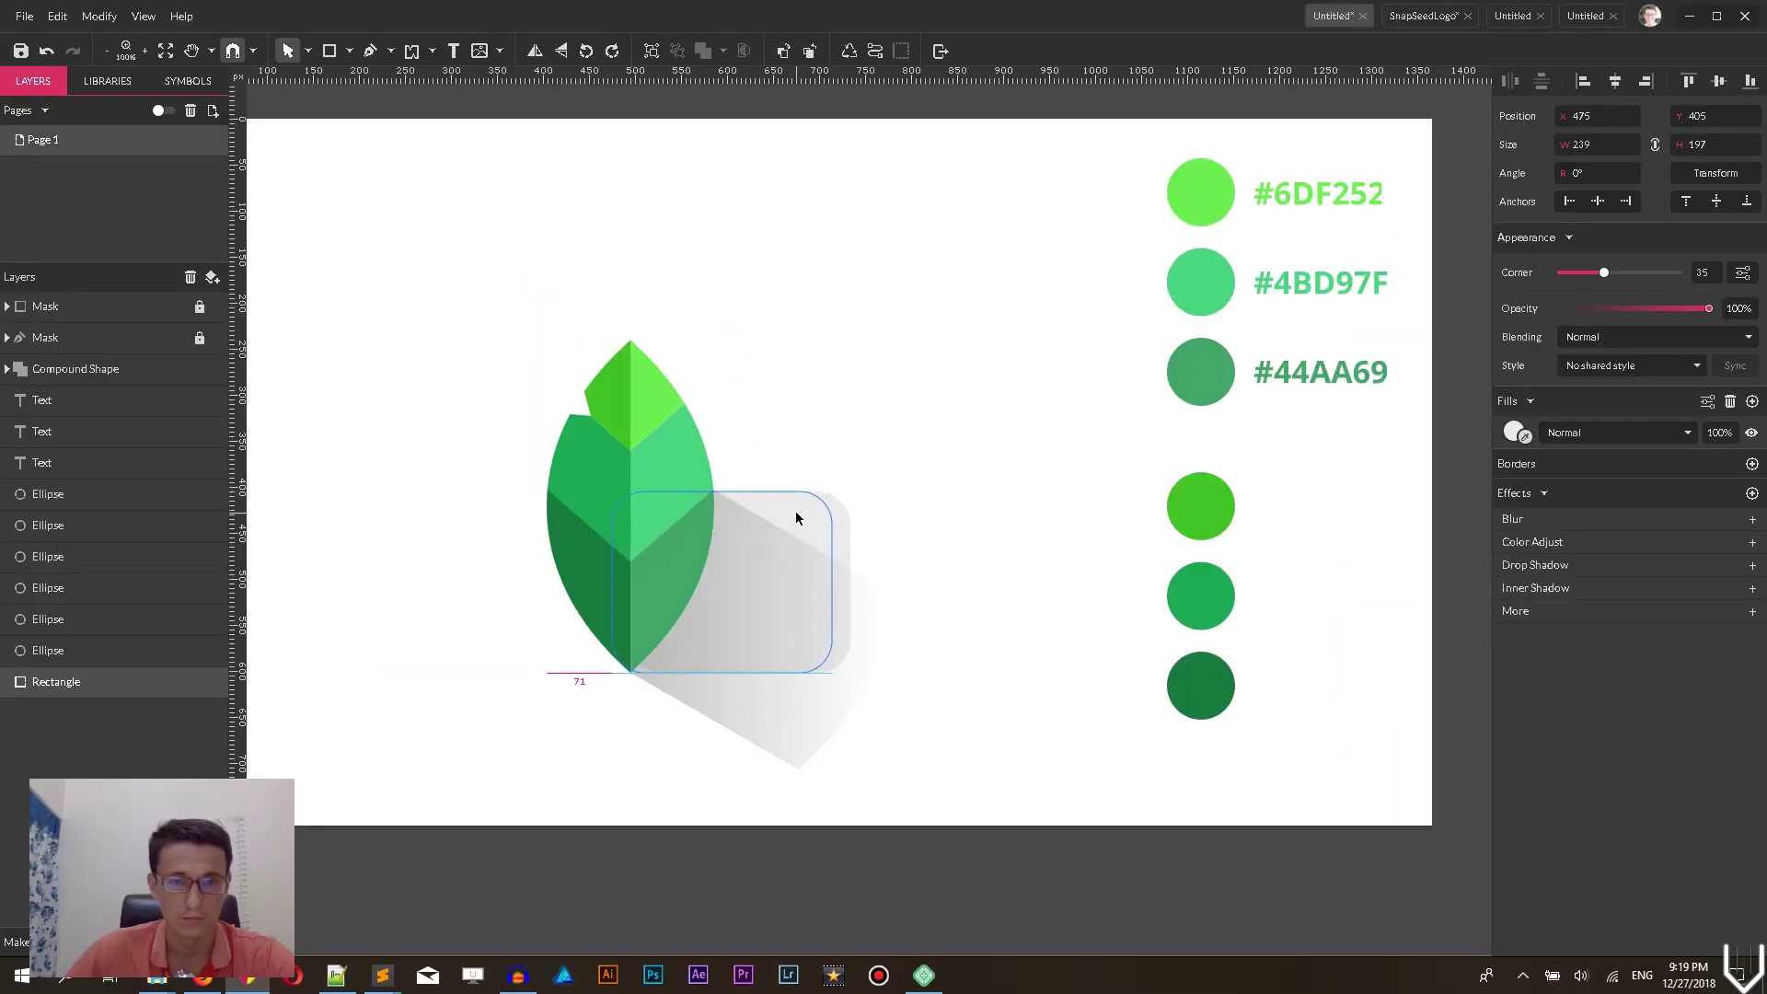
left_click(799, 515)
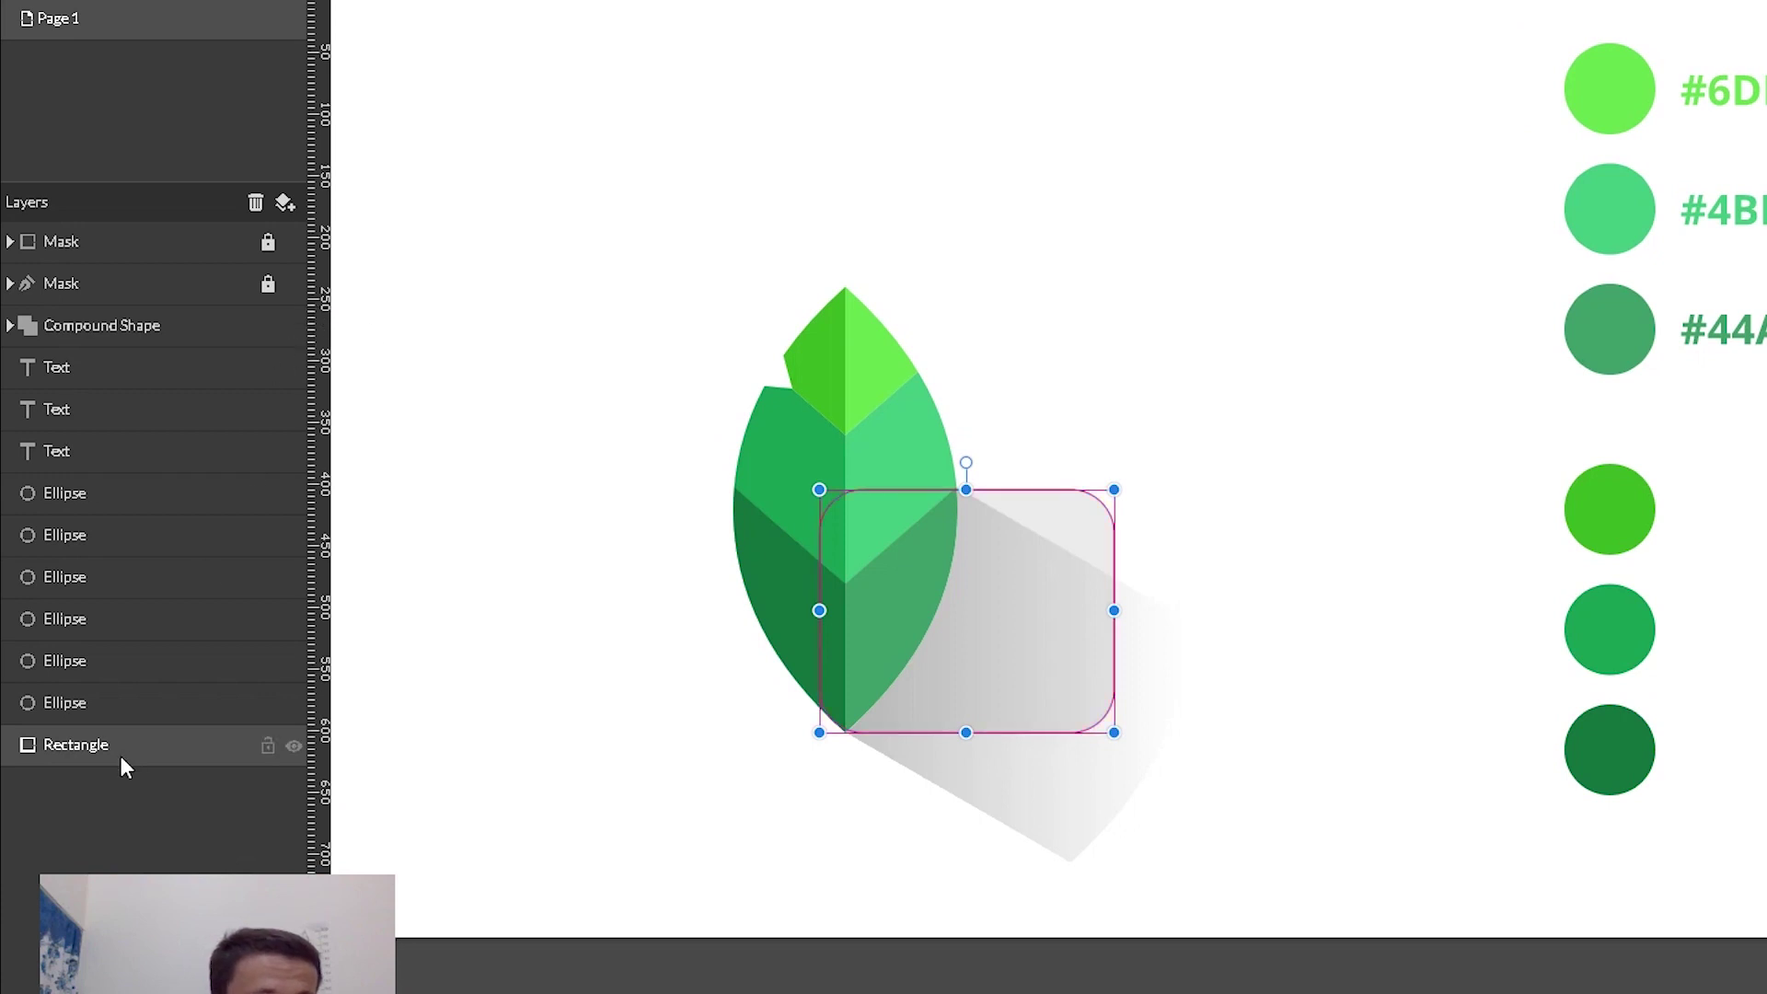
- Move the Rectangle layer above the Compound Shape and apply Mask with Shape to both
left_click_drag(90, 695, 145, 320)
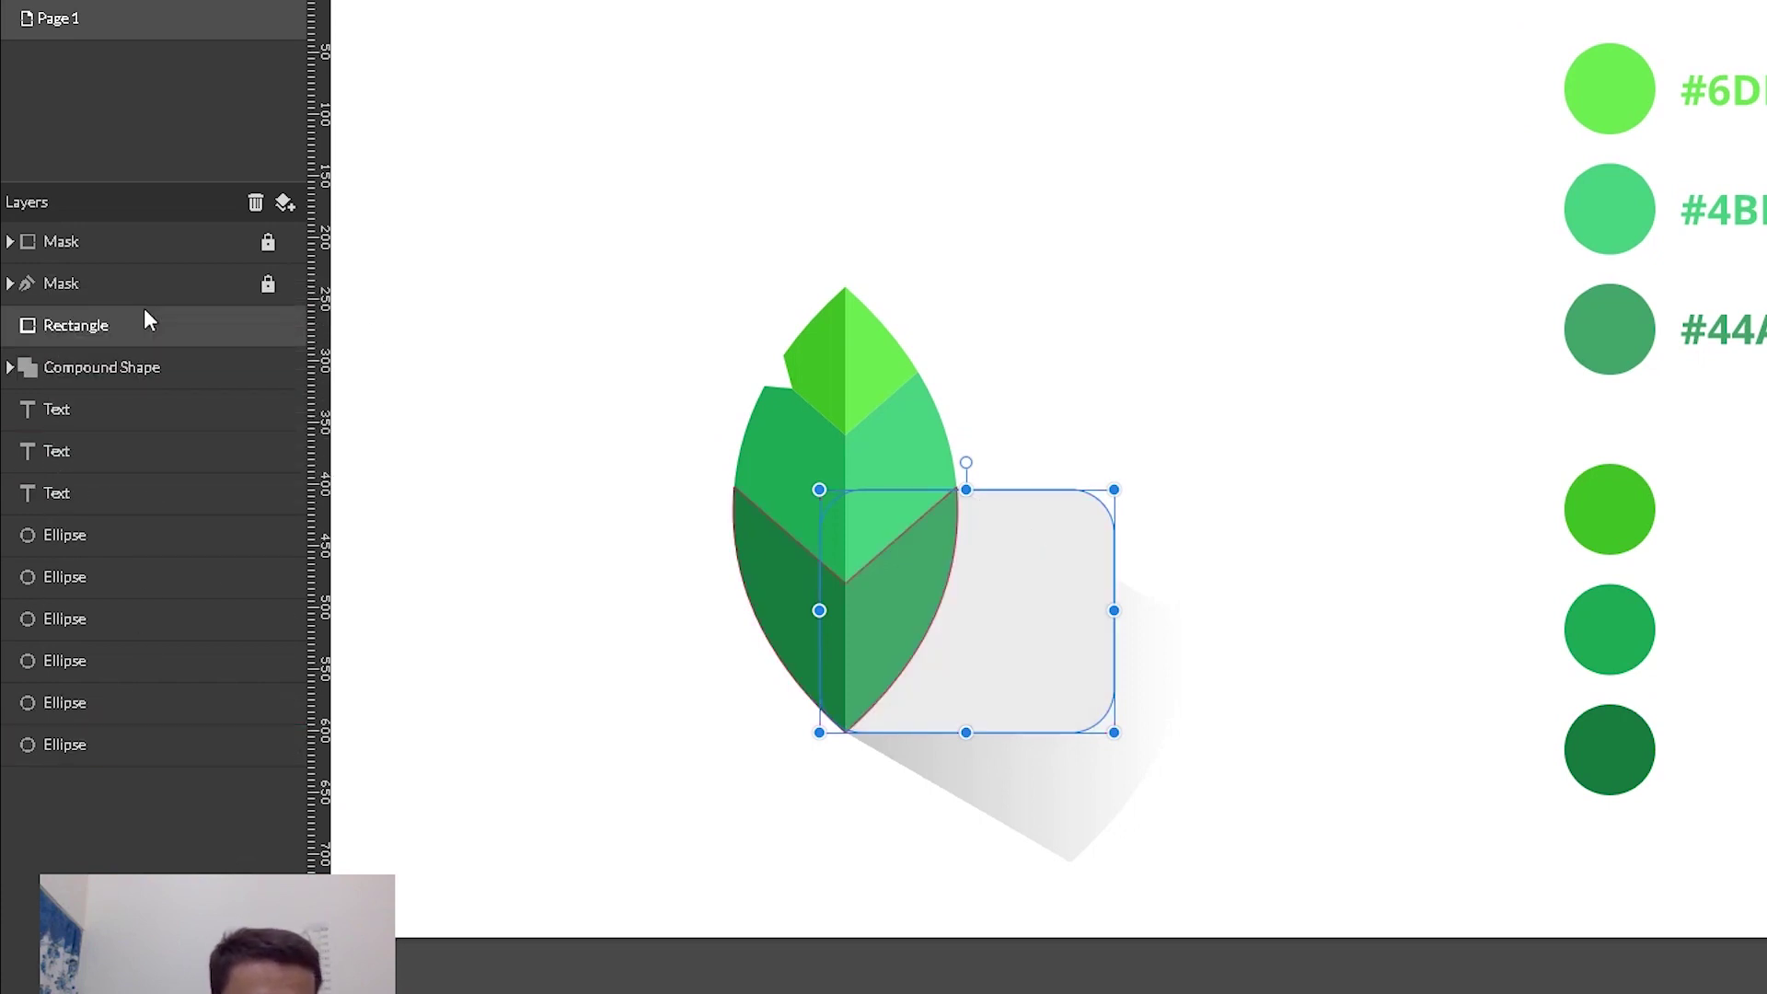
left_click(113, 369)
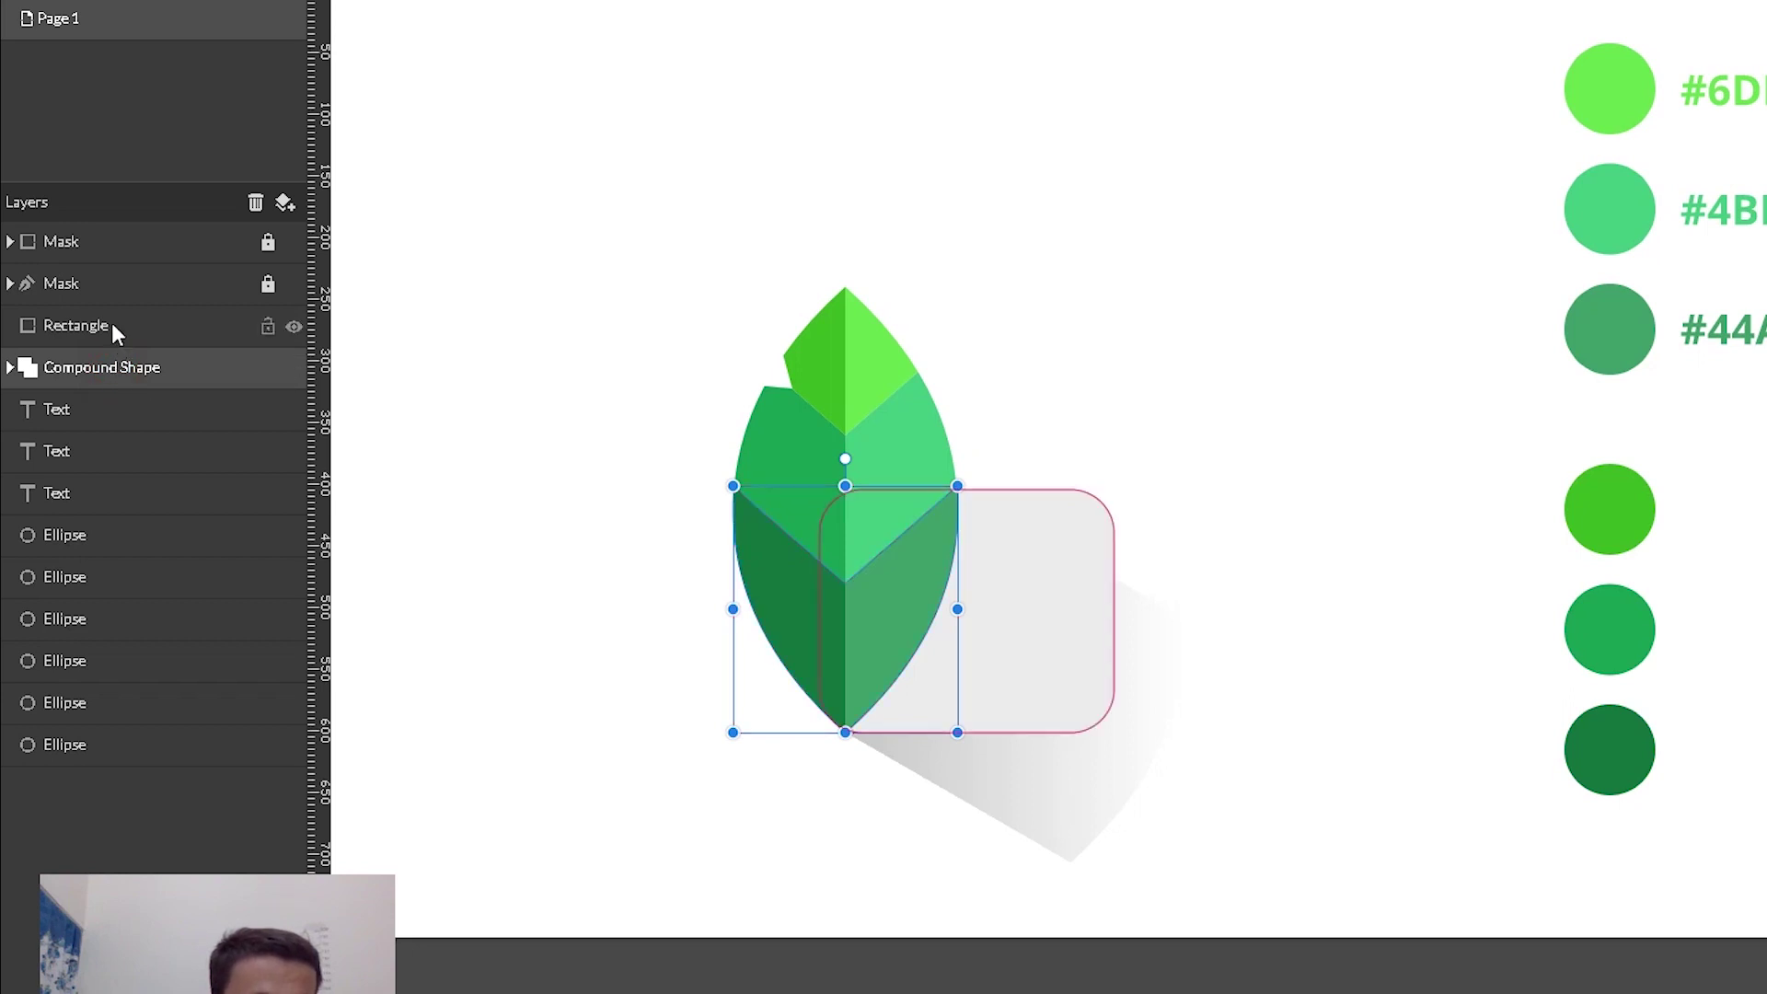
left_click(112, 326, "shift")
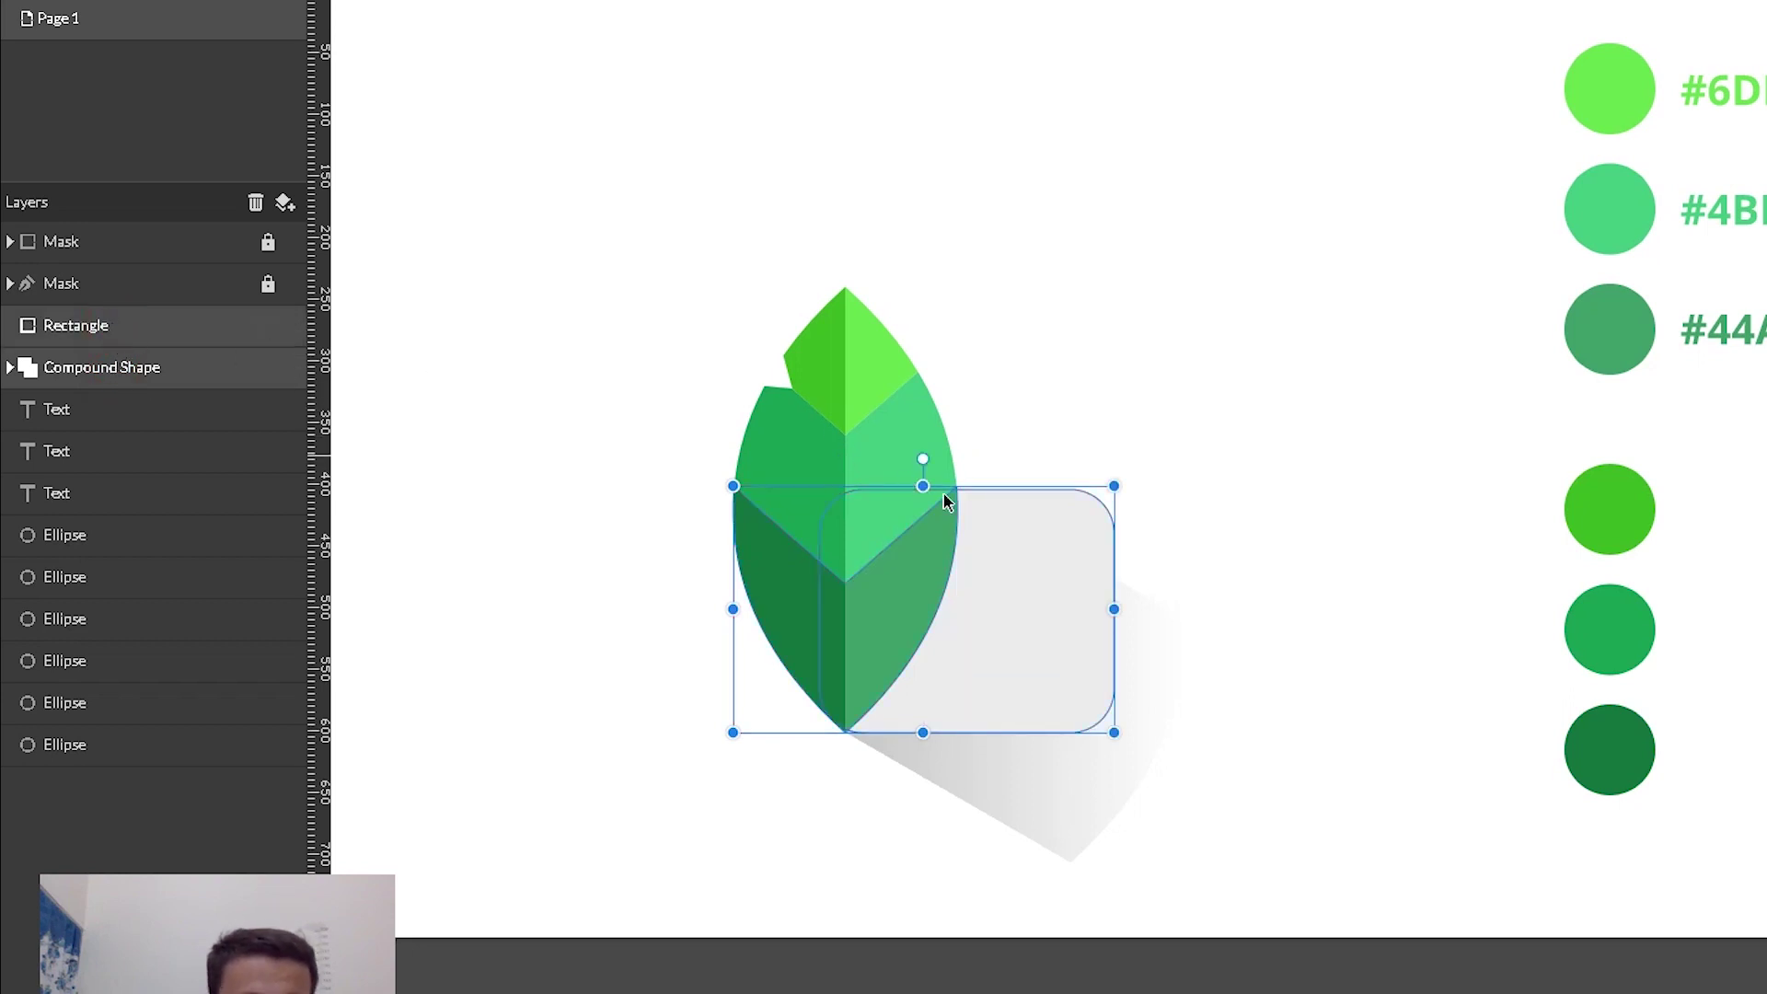
right_click(1016, 537)
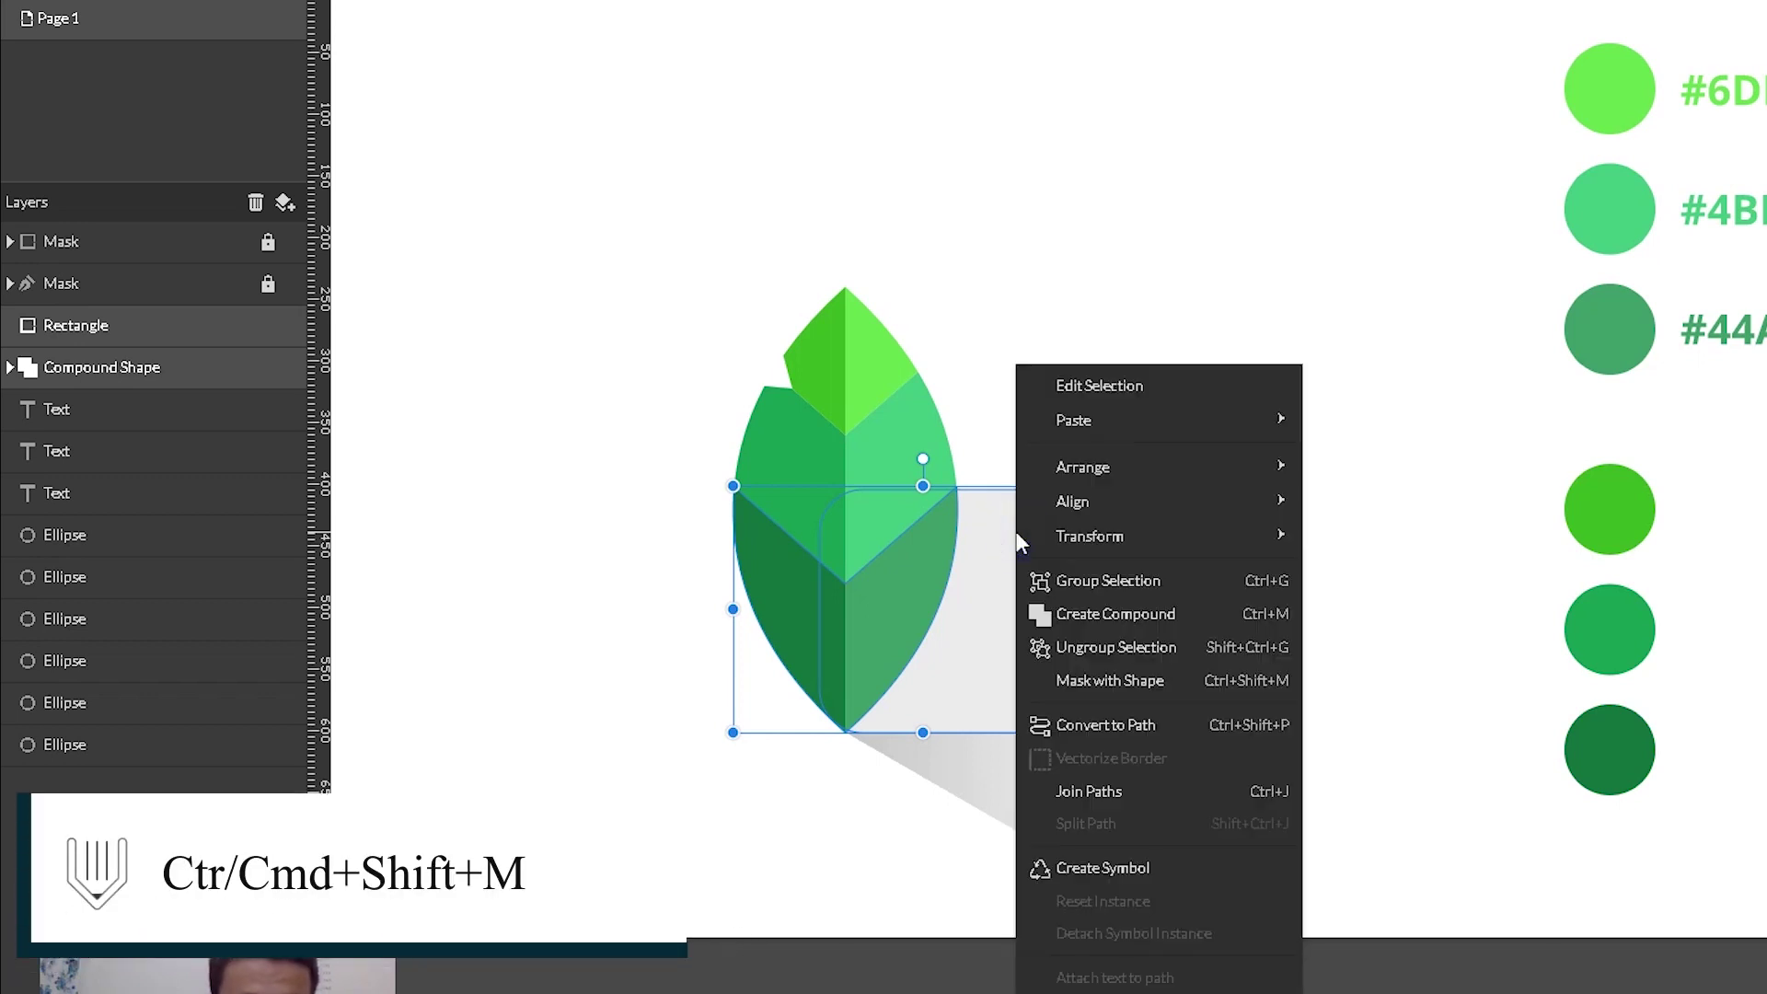
left_click(1075, 678)
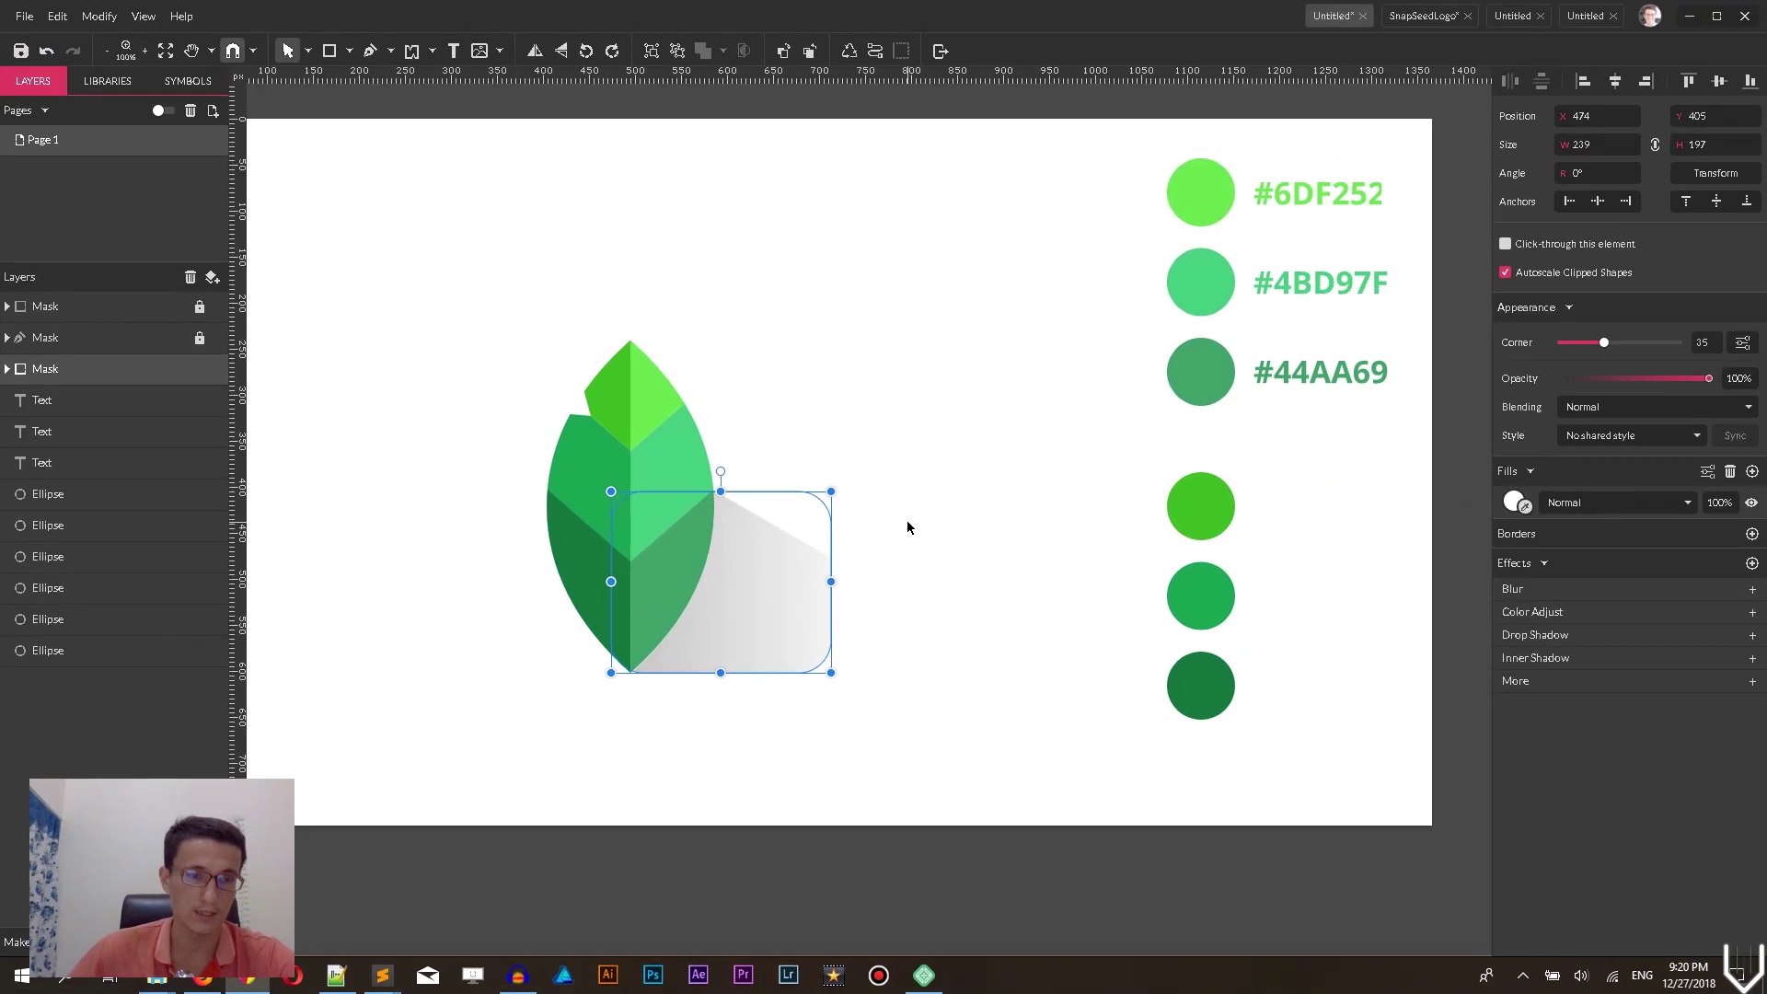
left_click(907, 527)
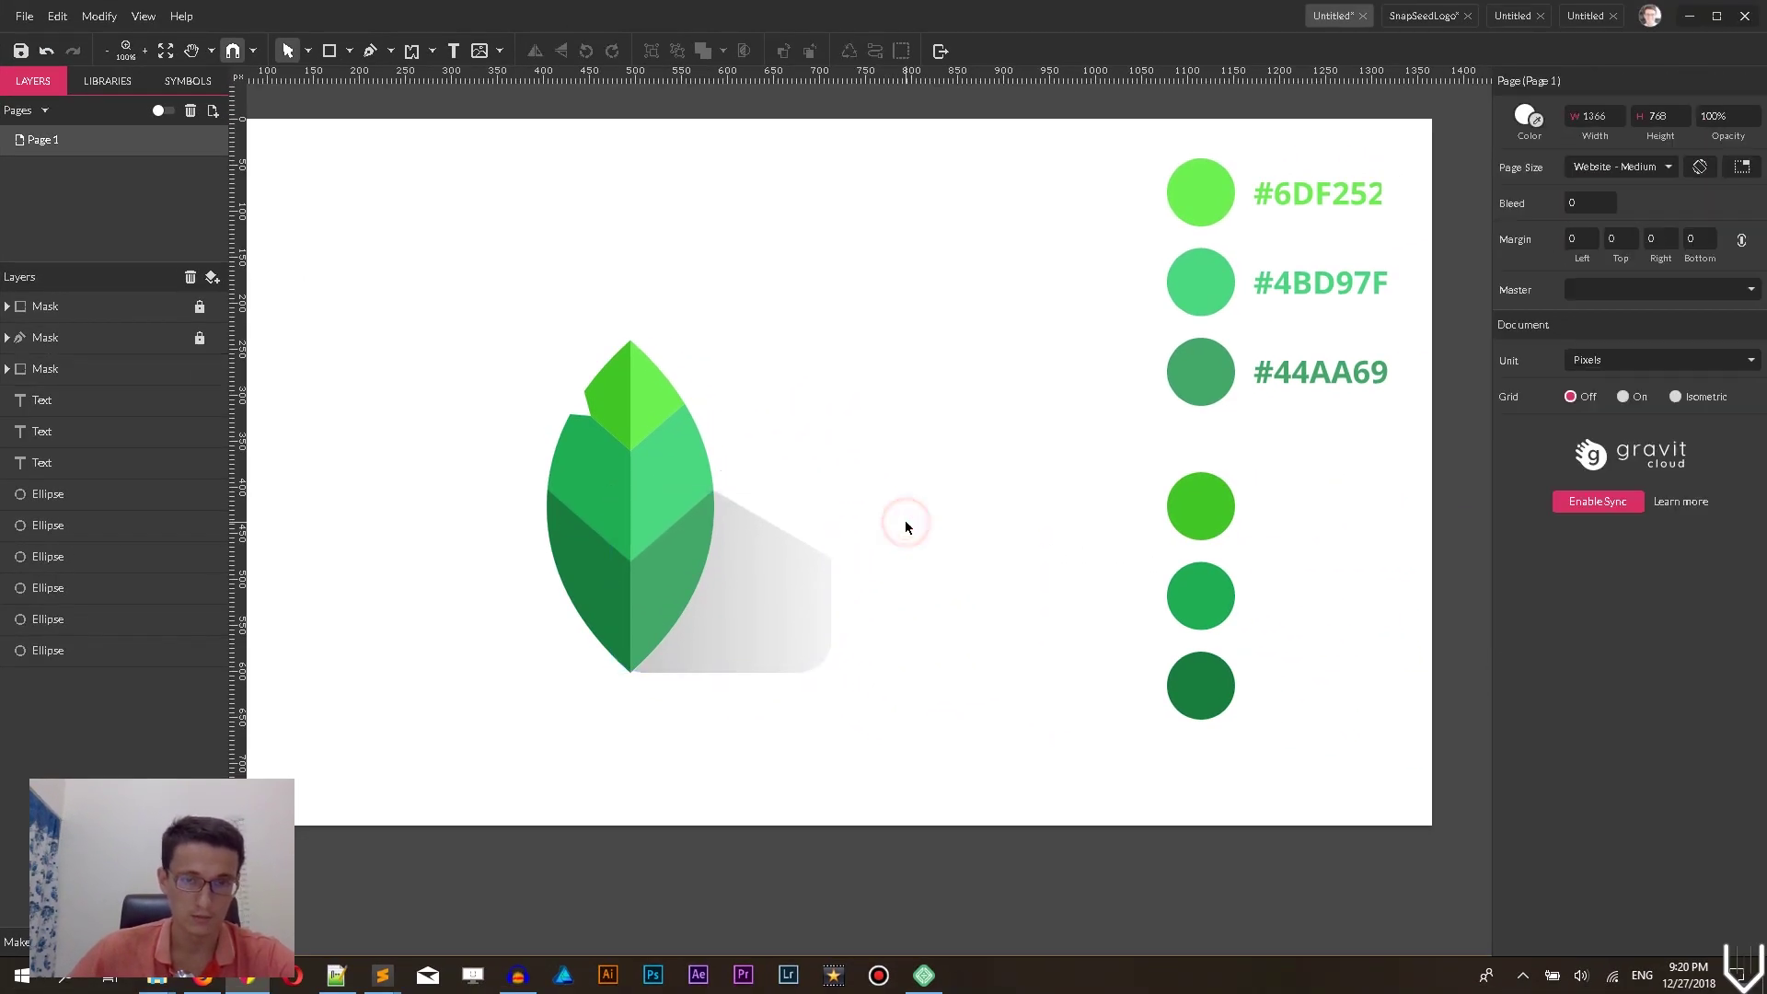